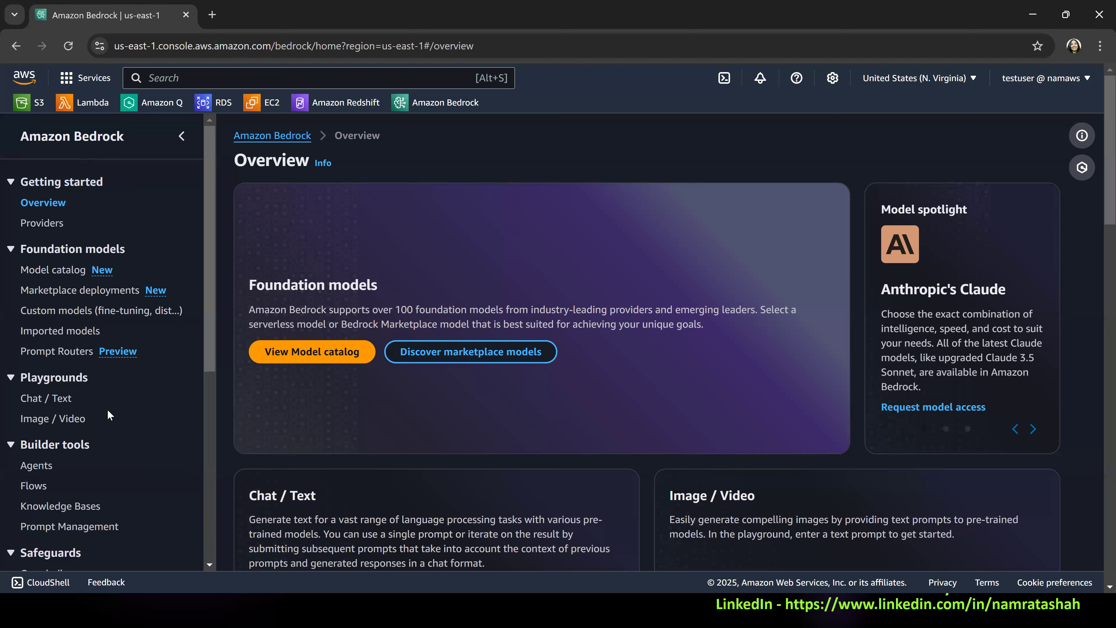
# Open Prompt Management among Amazon Bedrock's builder tools.
pyautogui.scroll(-2, 95, 417)
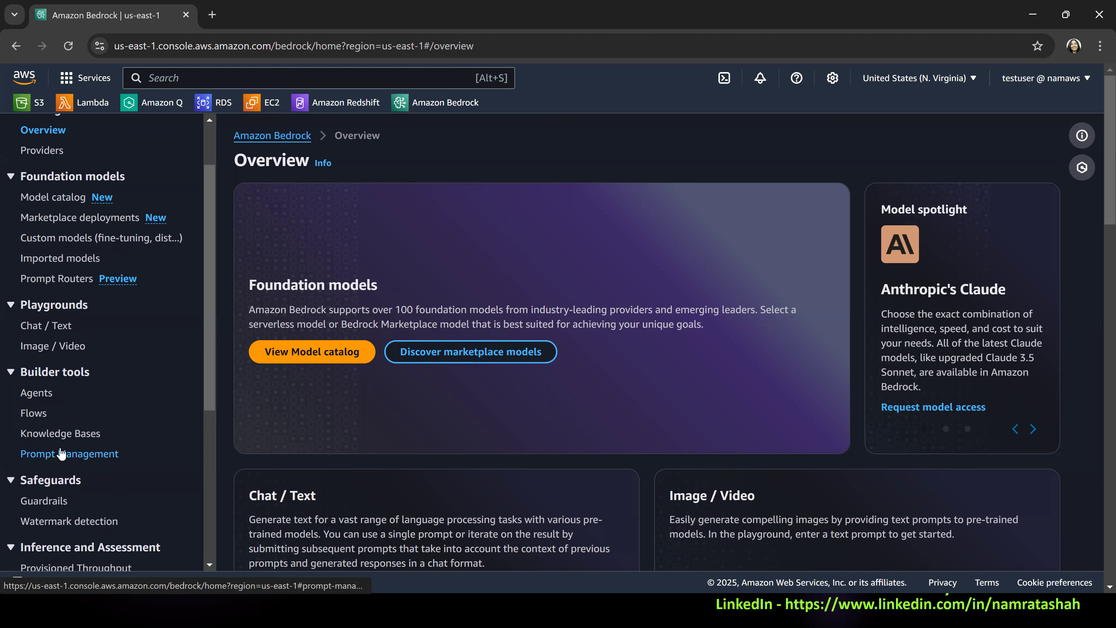
pyautogui.click(88, 458)
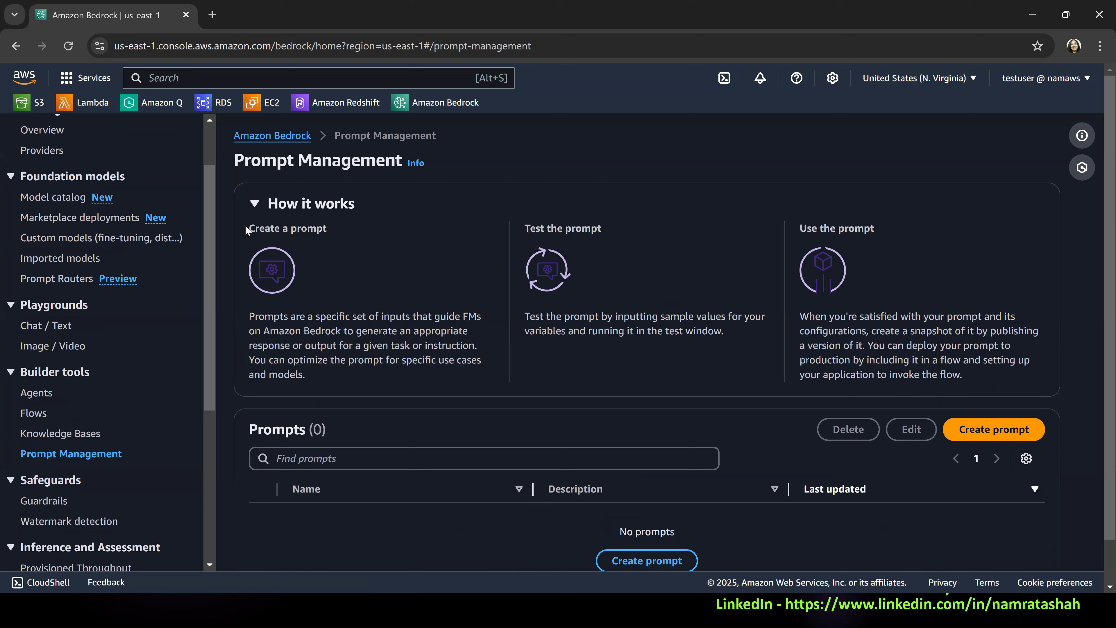
# Read the explanations of creating, testing and using a prompt in the How it works overview.
pyautogui.moveTo(246, 228); pyautogui.dragTo(360, 241)
pyautogui.click(355, 320)
pyautogui.doubleClick(349, 332)
pyautogui.moveTo(362, 330); pyautogui.dragTo(486, 350)
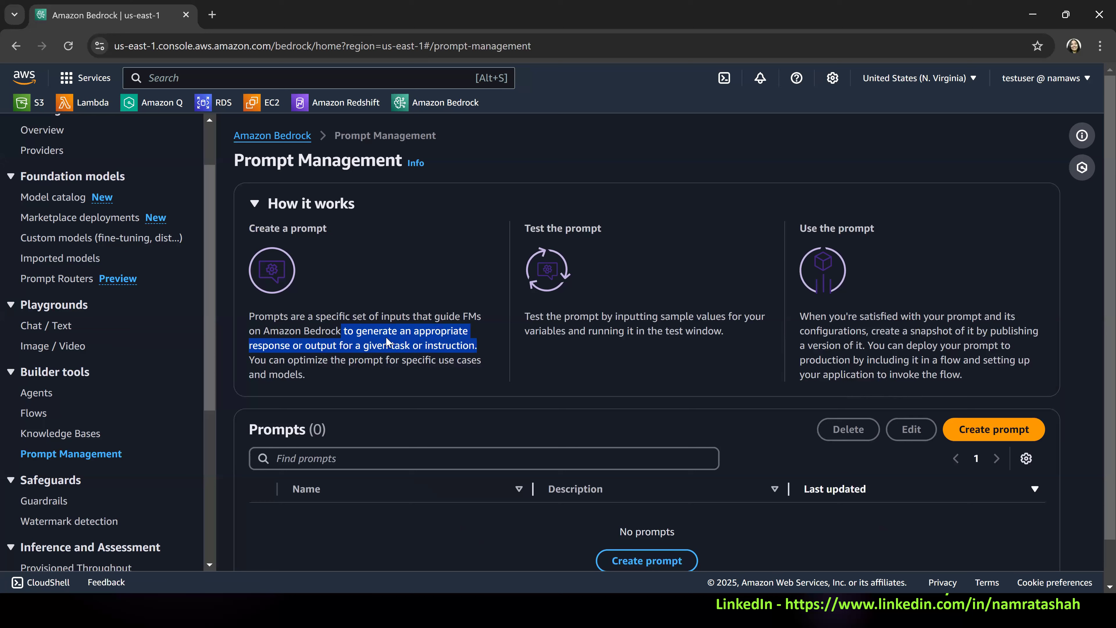
pyautogui.moveTo(249, 358); pyautogui.dragTo(480, 372)
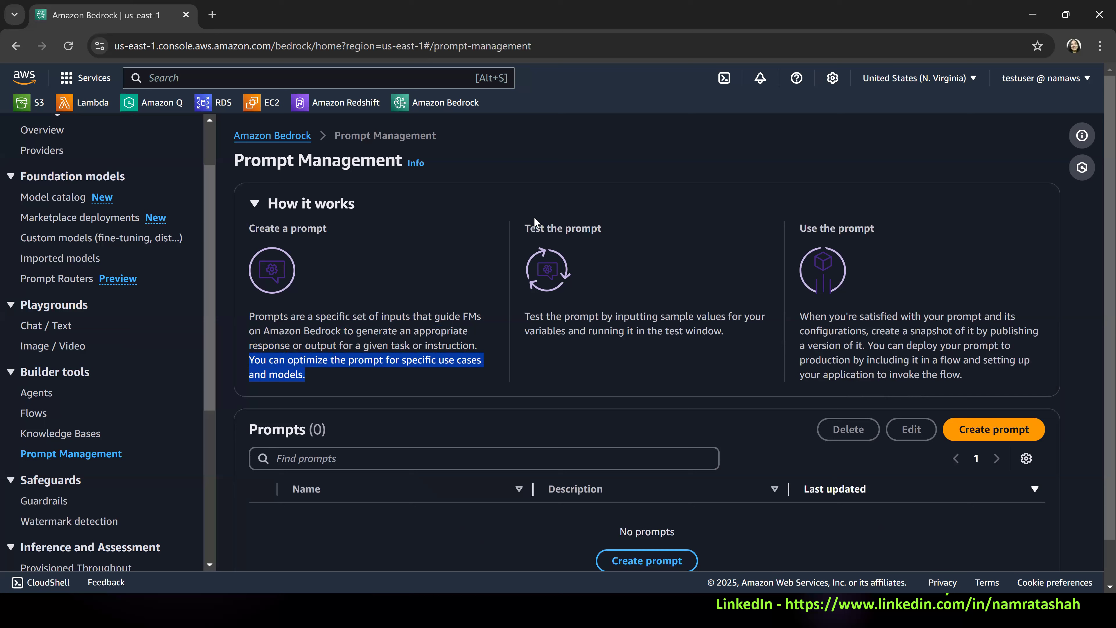
pyautogui.moveTo(530, 316); pyautogui.dragTo(744, 329)
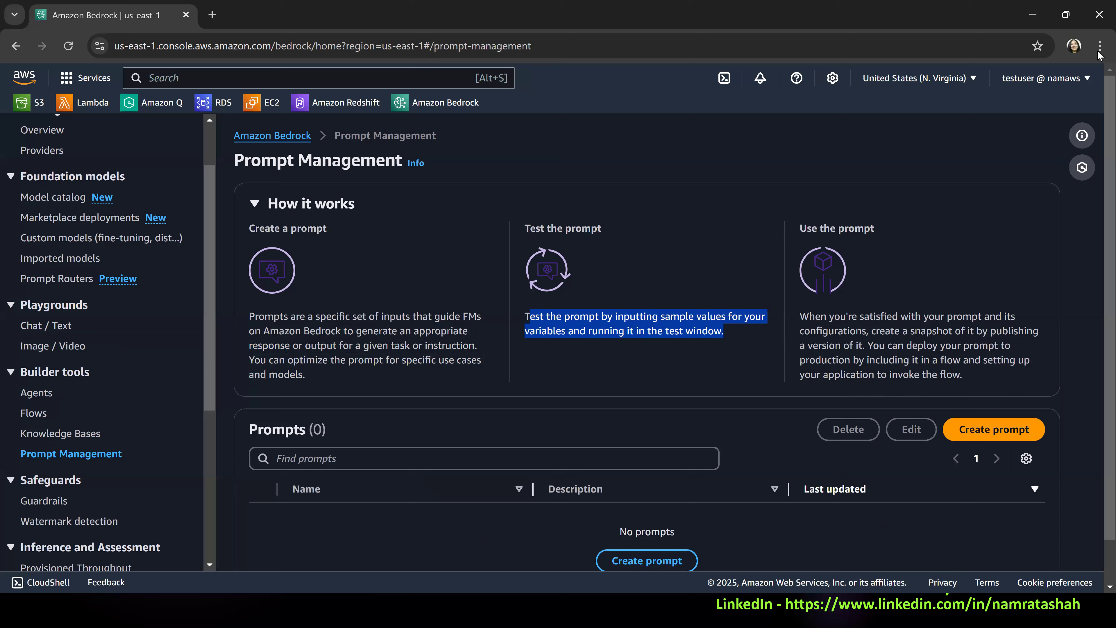
pyautogui.click(790, 239)
pyautogui.moveTo(796, 231); pyautogui.dragTo(957, 223)
pyautogui.click(899, 347)
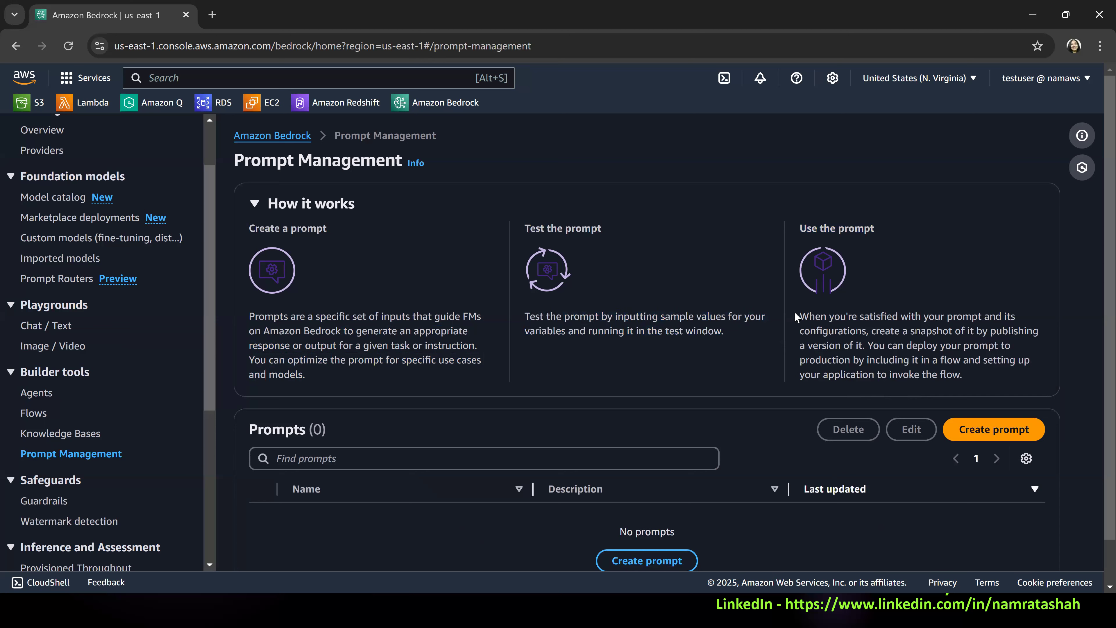
pyautogui.moveTo(800, 316); pyautogui.dragTo(990, 379)
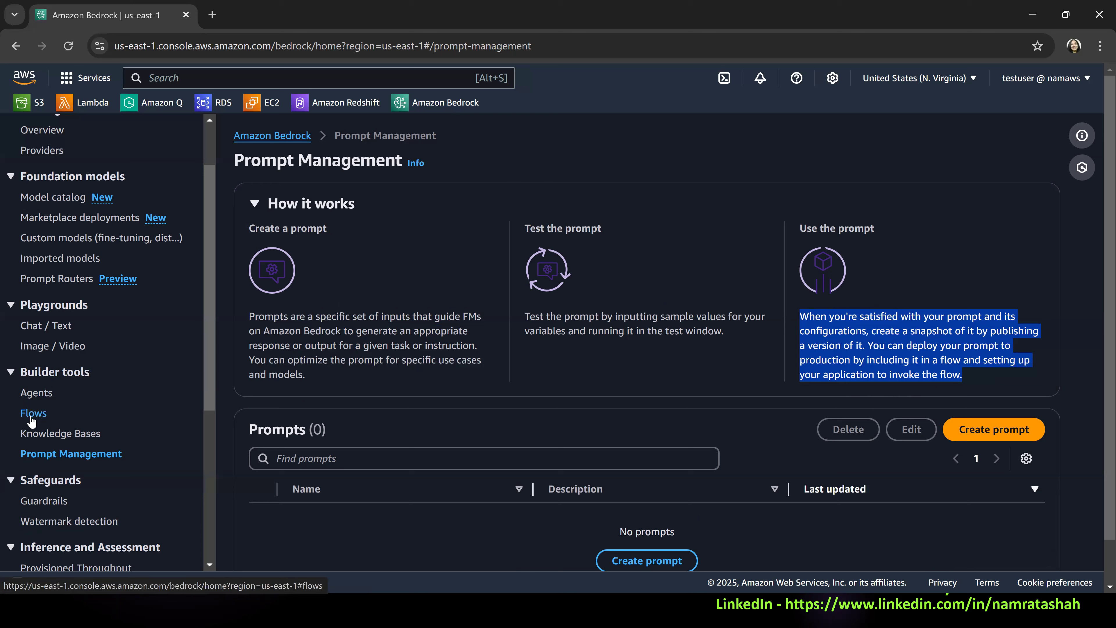
pyautogui.click(717, 145)
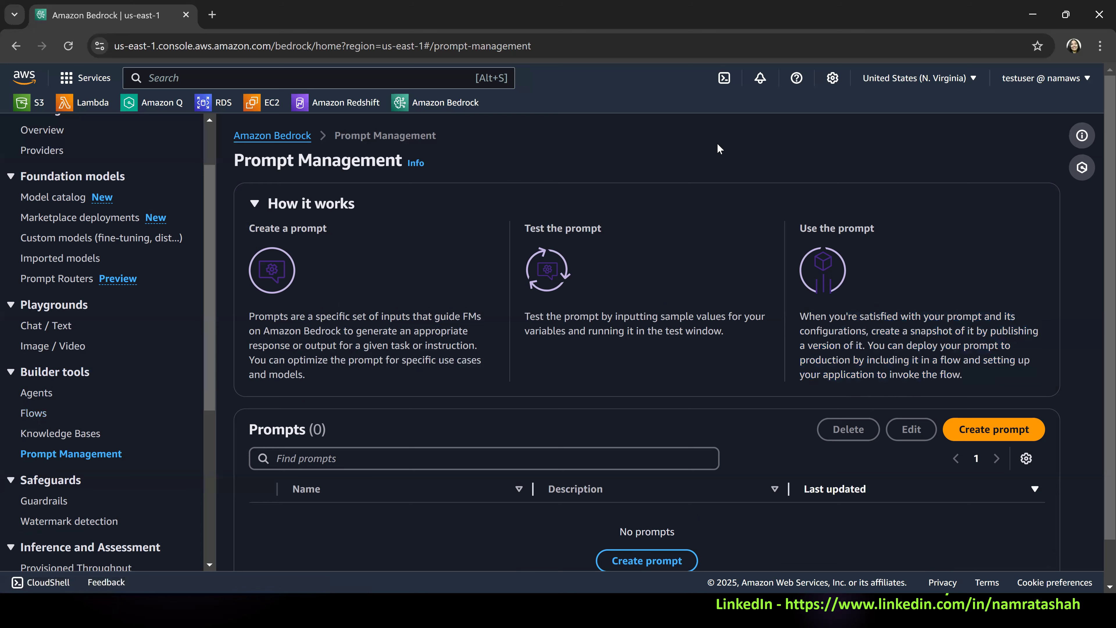
# Start creating a prompt and name it myCapitalPrompt.
pyautogui.scroll(-1, 1072, 396)
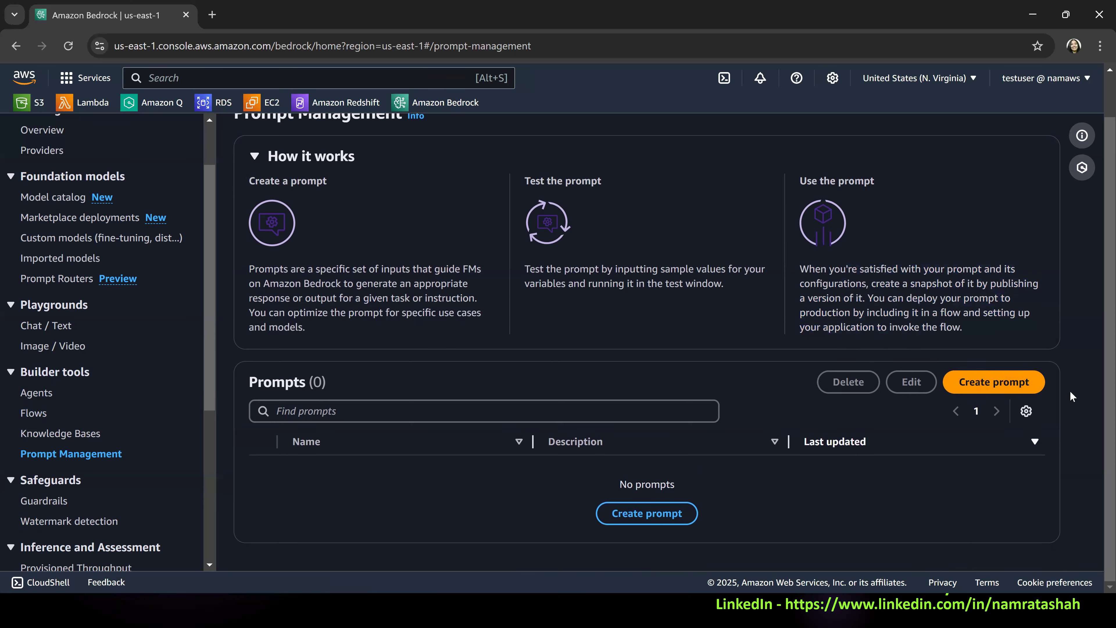
pyautogui.click(1013, 387)
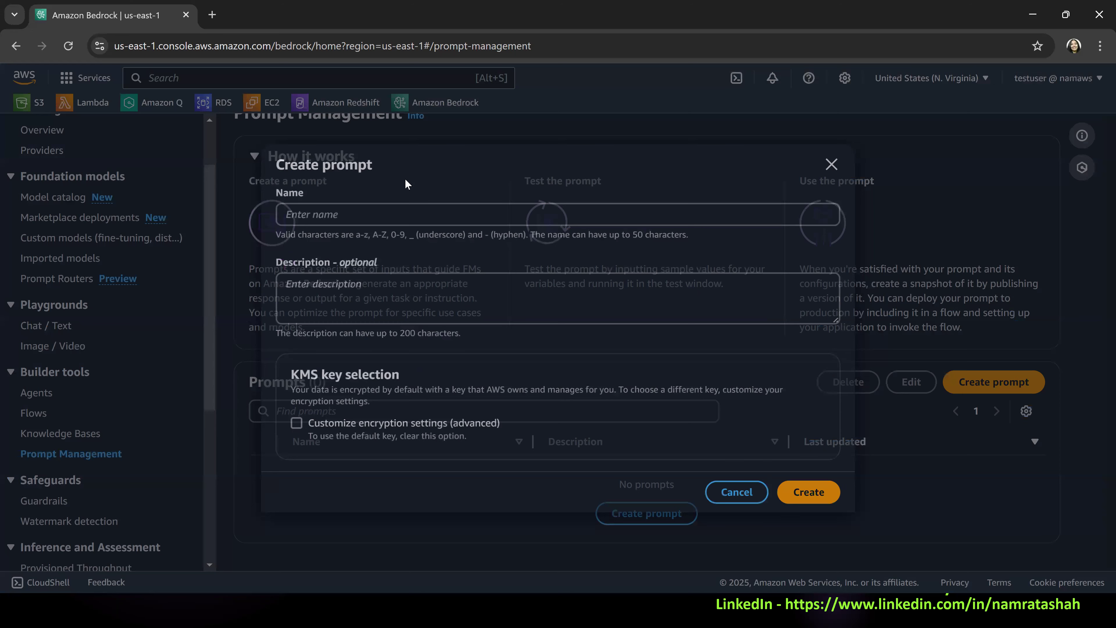
pyautogui.click(407, 215)
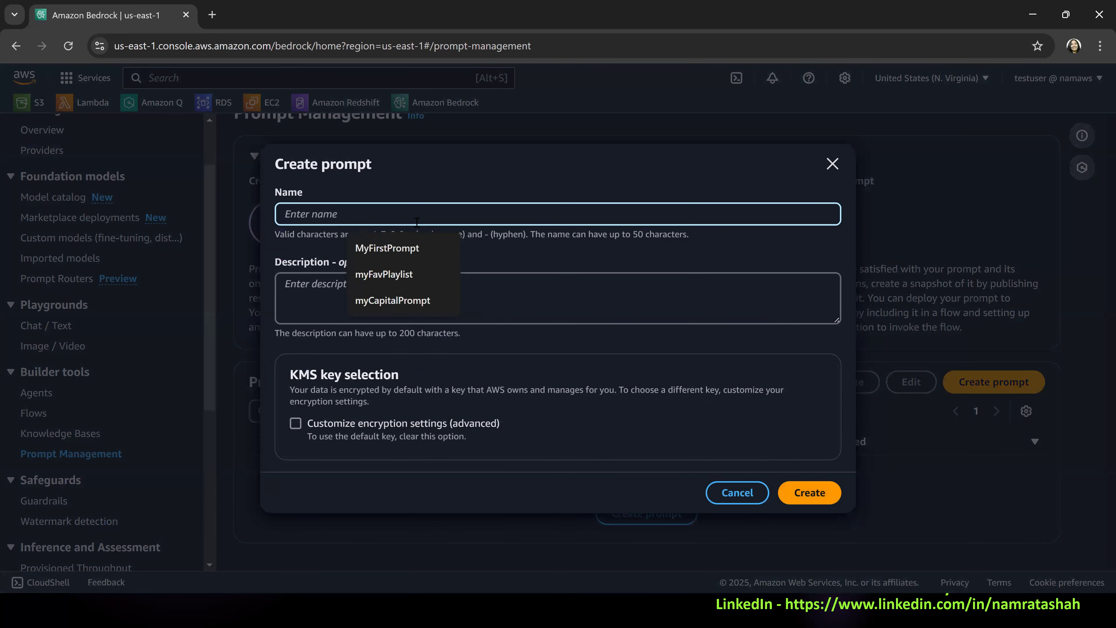
pyautogui.write('My')
pyautogui.press('BackSpace')
pyautogui.press('BackSpace')
pyautogui.write('my')
pyautogui.press('Down')
pyautogui.press('Down')
pyautogui.press('Down')
pyautogui.click(375, 301)
# Add the description "This prompt provides the captial city for any country." and create the prompt.
pyautogui.click(352, 304)
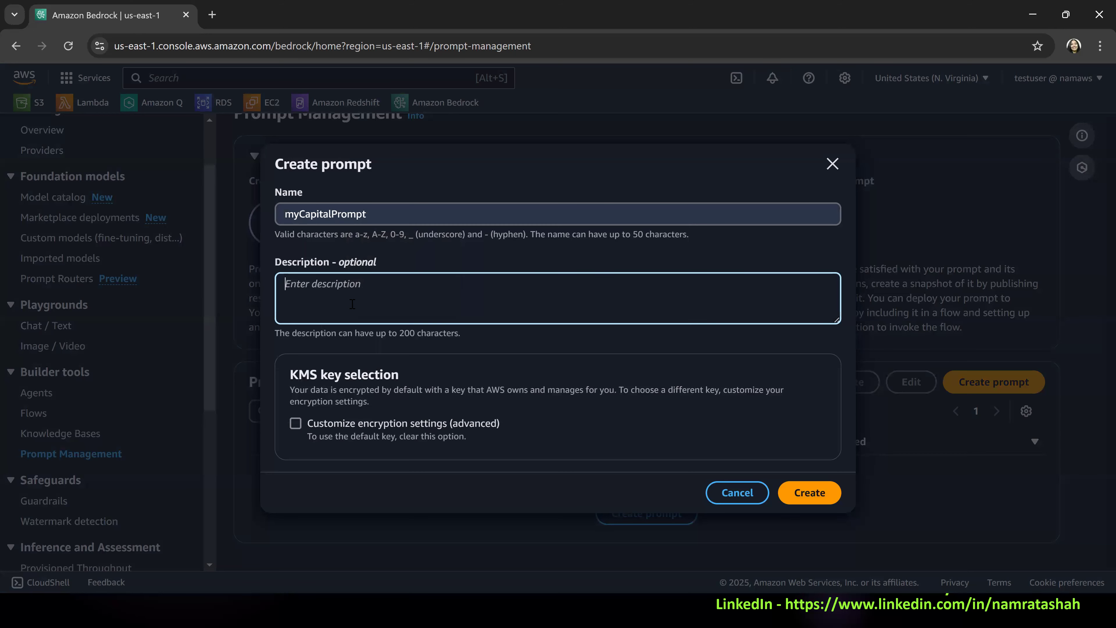
pyautogui.write('This prompt provides the captial ')
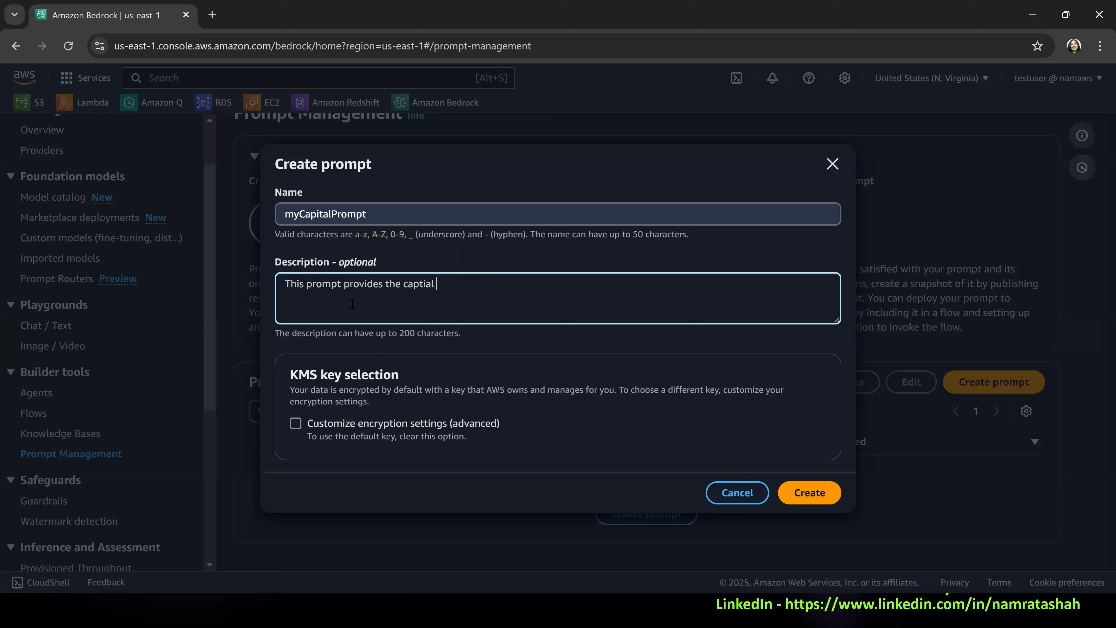
pyautogui.write('city for any country.')
pyautogui.click(805, 501)
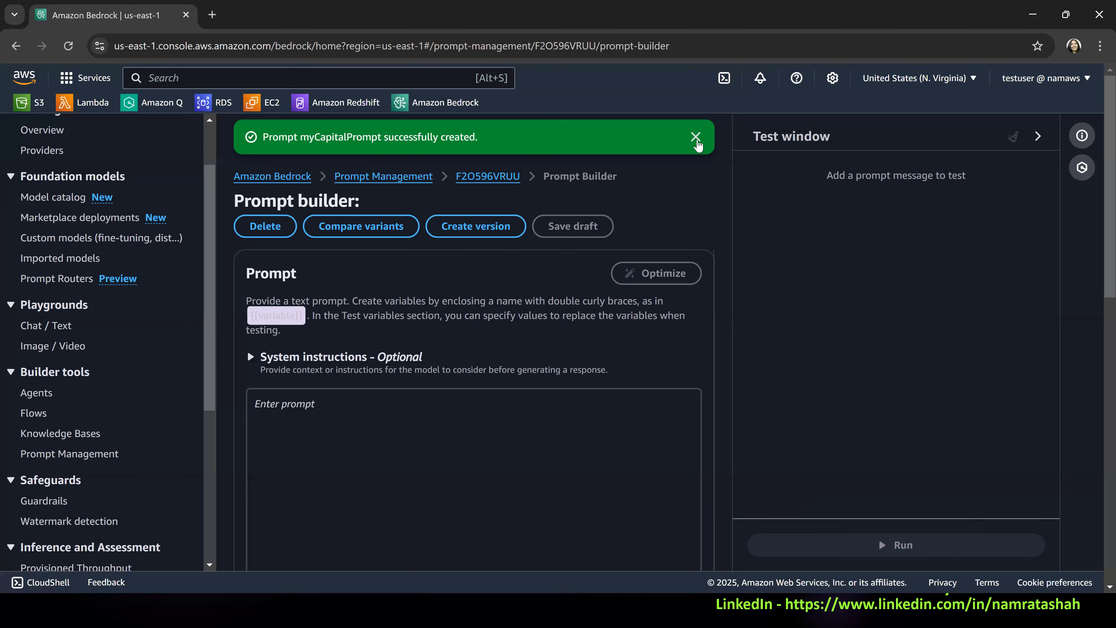
# Examine the default prompt text, the optional configurations and the test variables in the prompt builder.
pyautogui.click(413, 363)
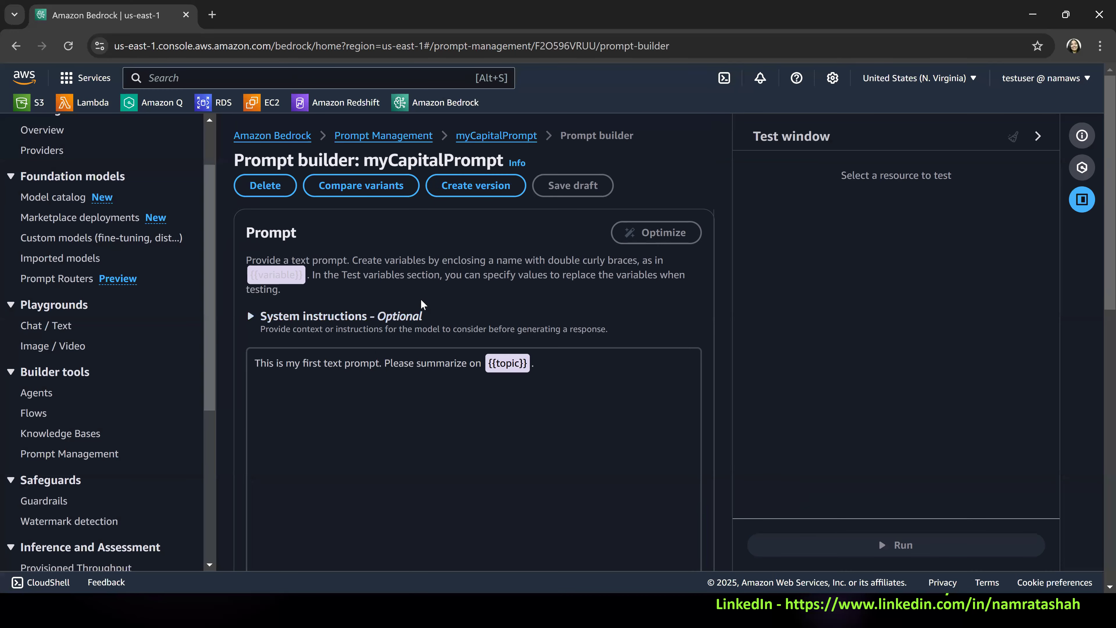
pyautogui.scroll(-3, 270, 281)
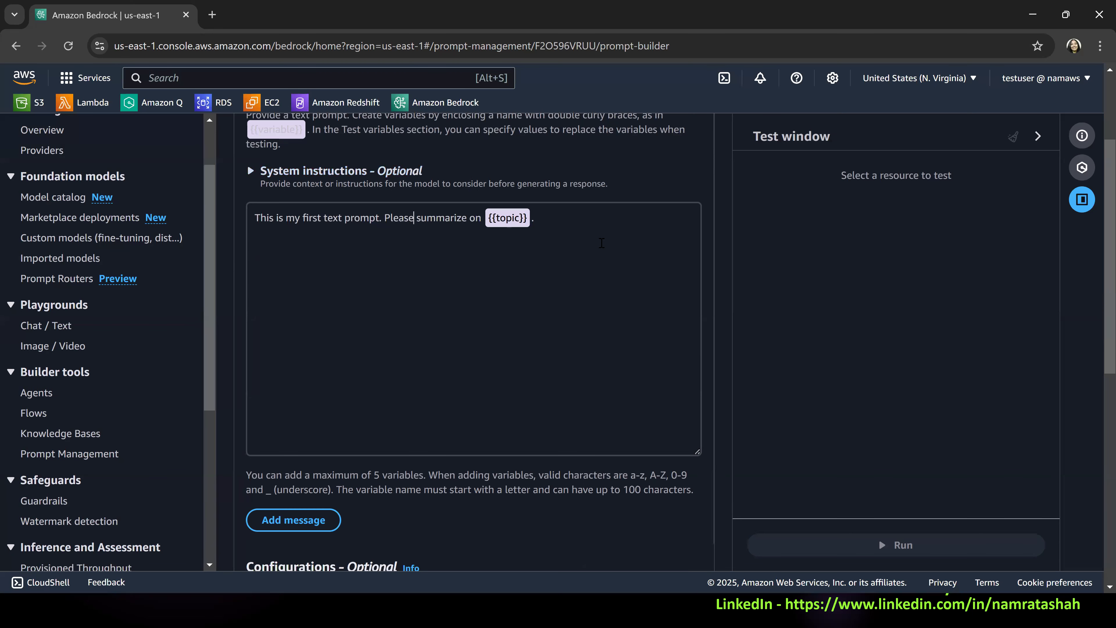
pyautogui.moveTo(548, 216); pyautogui.dragTo(253, 217)
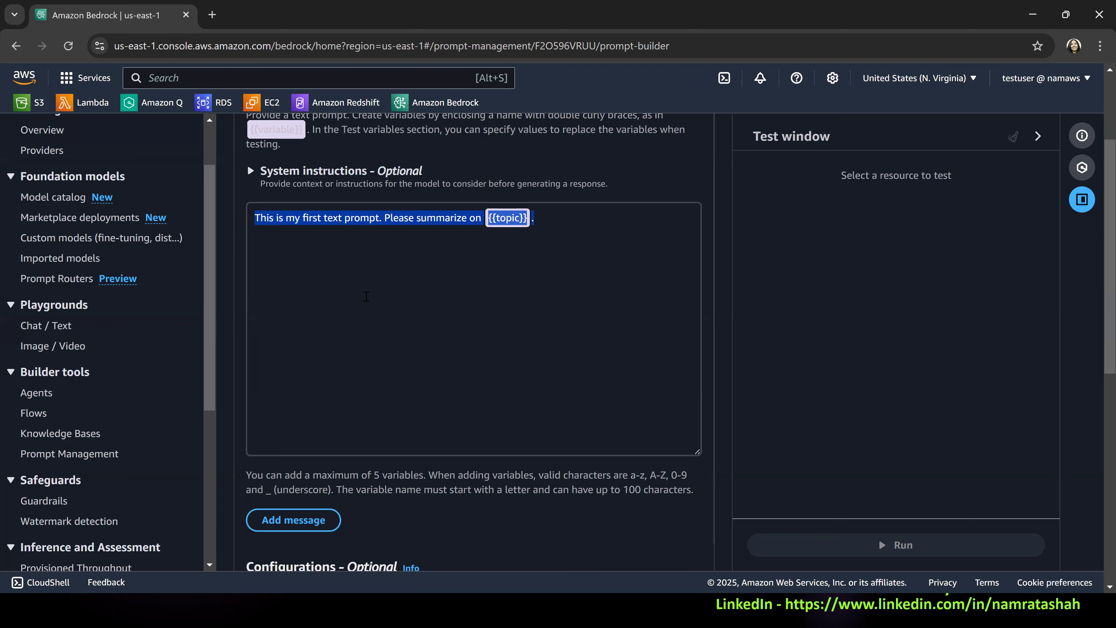
pyautogui.scroll(-8, 431, 436)
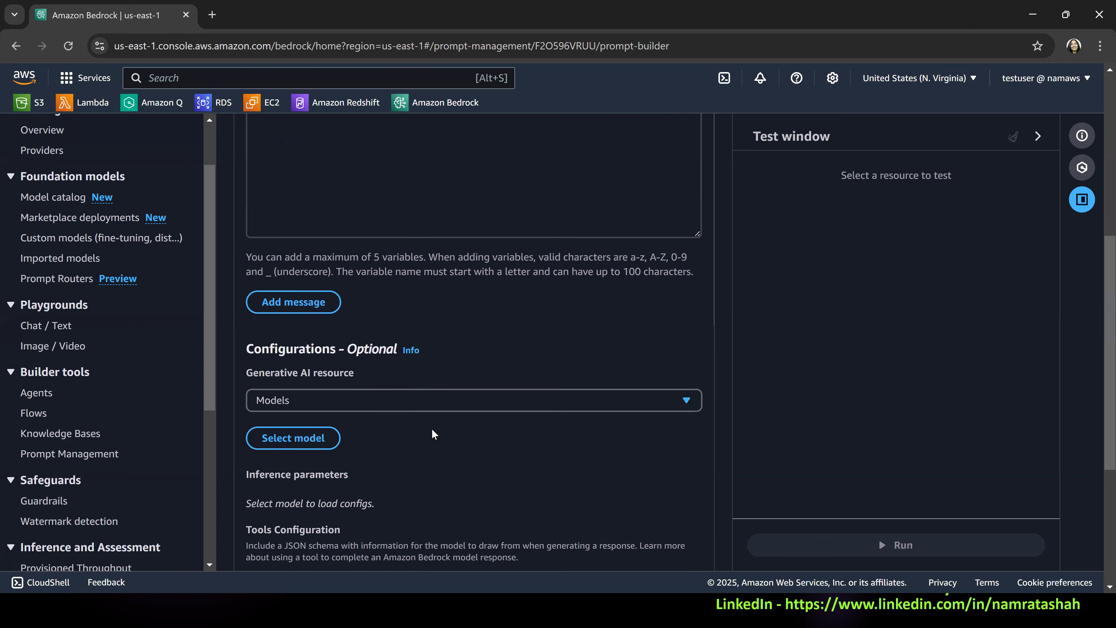
pyautogui.scroll(-2, 428, 447)
pyautogui.click(545, 509)
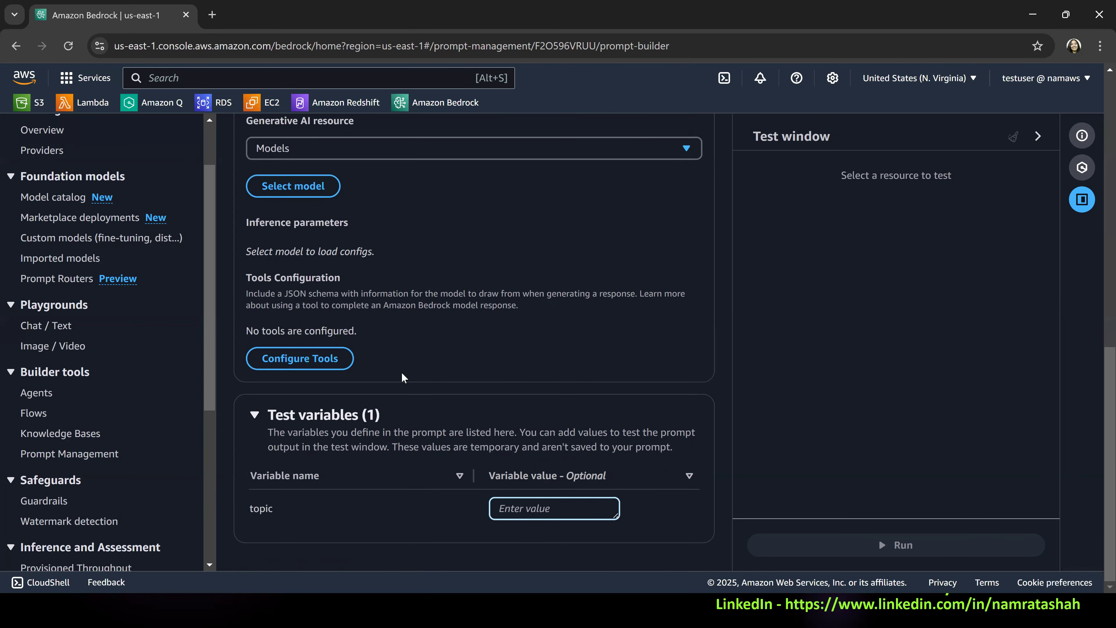
pyautogui.scroll(3, 402, 375)
pyautogui.scroll(7, 402, 364)
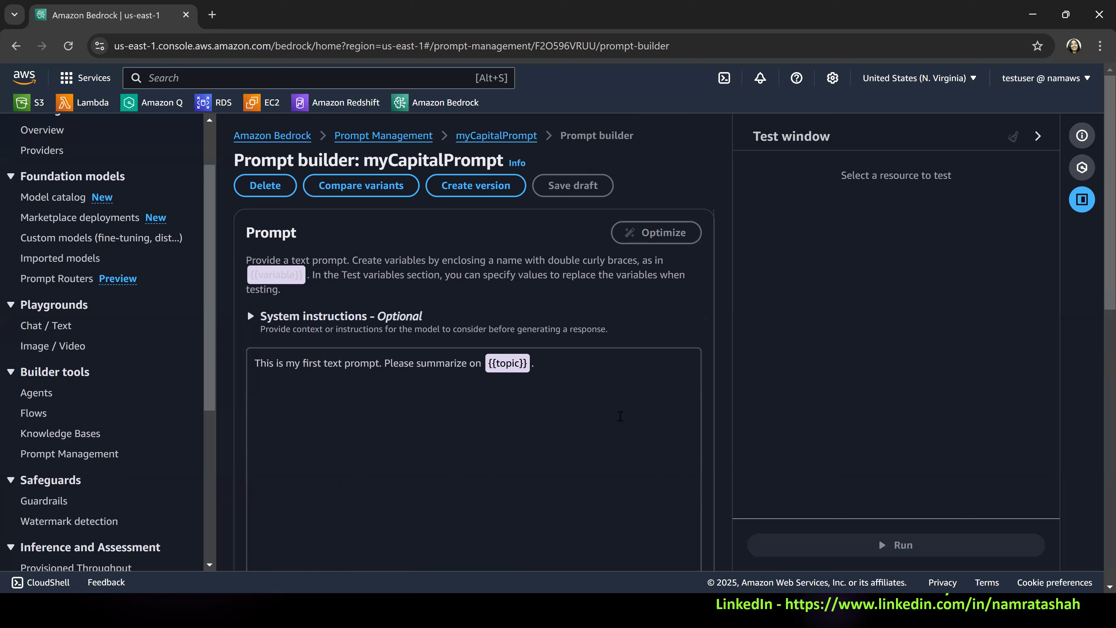
# Replace the default prompt text with "Please get the captial for this {{country}}.".
pyautogui.hotkey('ctrl', 'a')
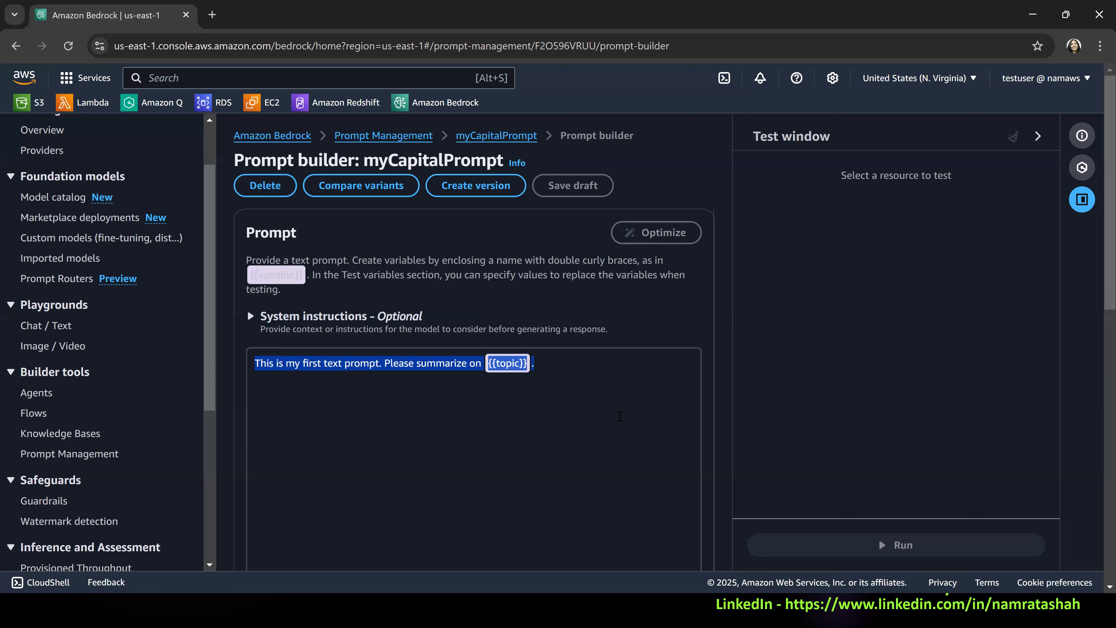
pyautogui.write('Please ')
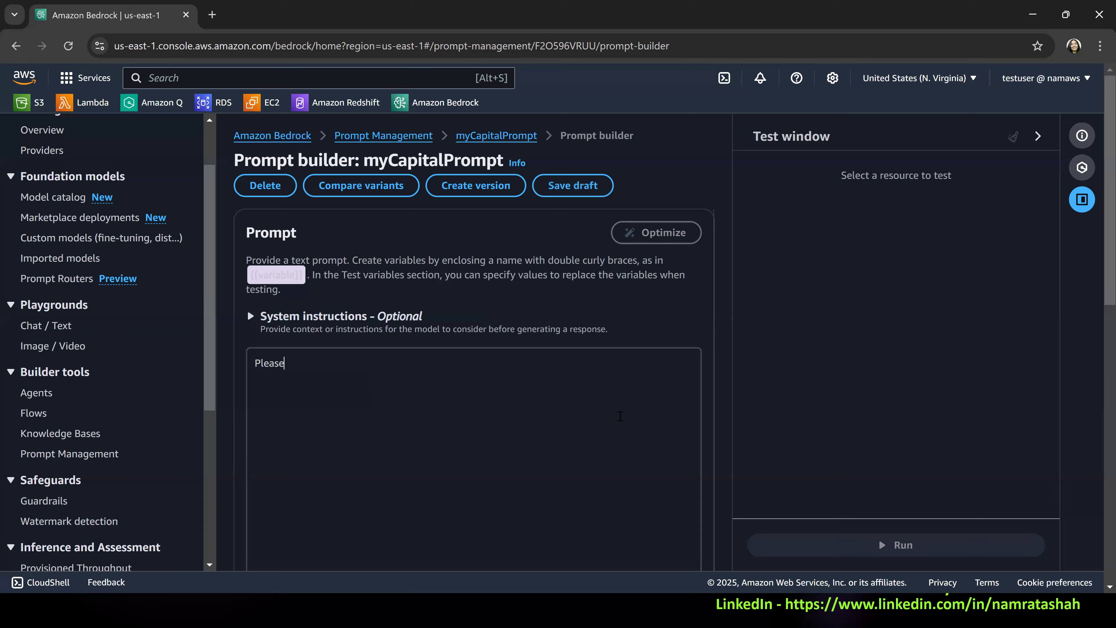
pyautogui.write('get the captial for this ')
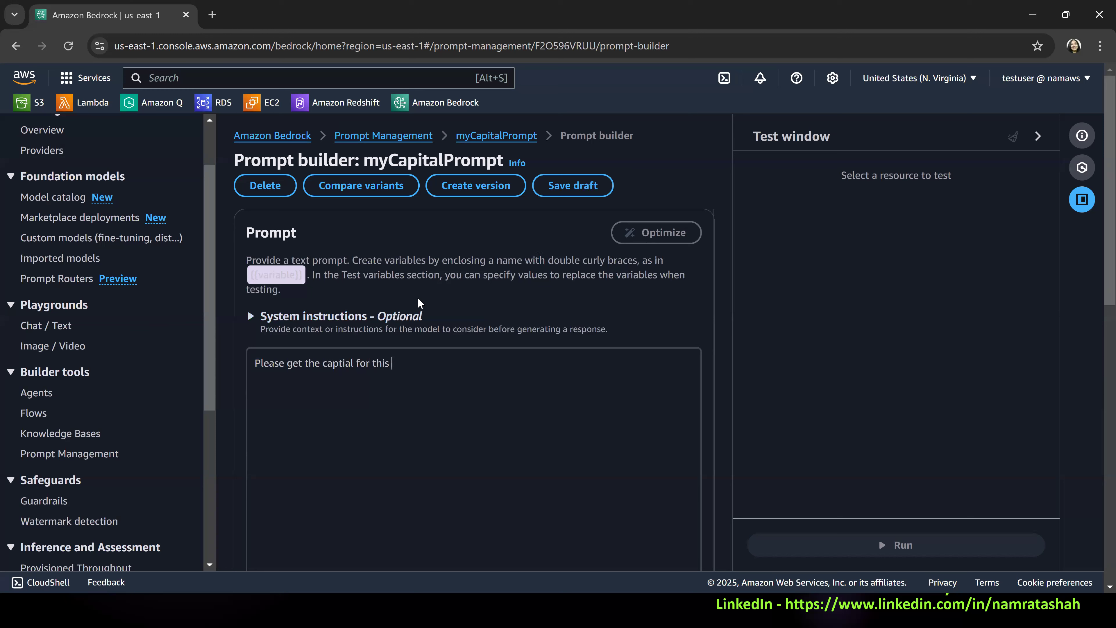
pyautogui.write('{{country}}}.')
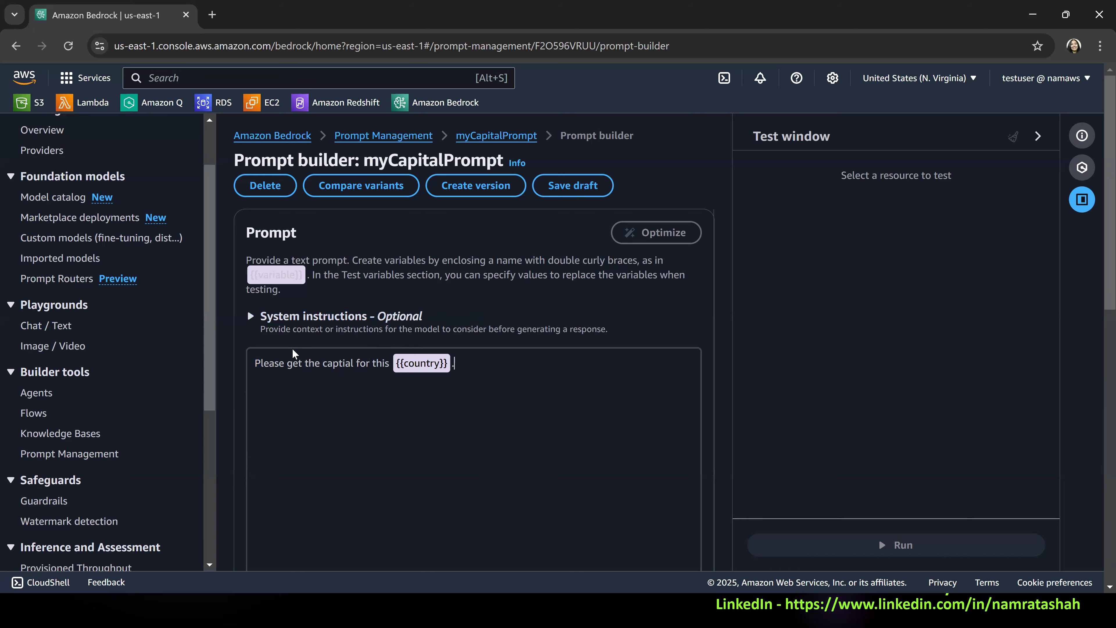
# Choose Amazon's Nova Micro 1.0 with on-demand inference as the prompt's model and apply it.
pyautogui.scroll(-3, 293, 350)
pyautogui.scroll(-6, 365, 225)
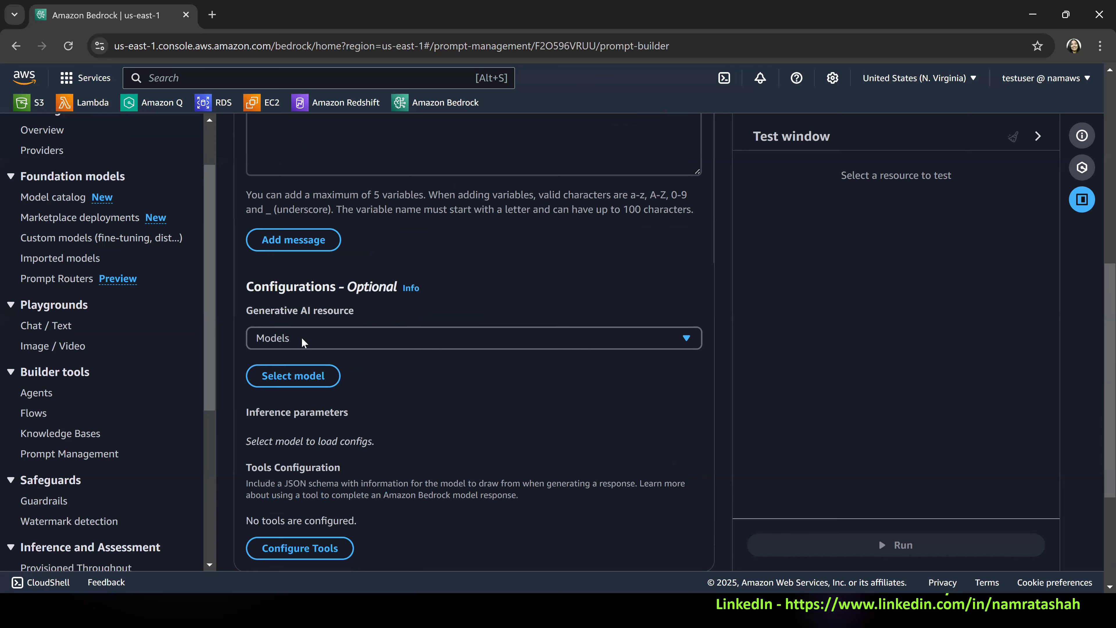
pyautogui.scroll(9, 531, 363)
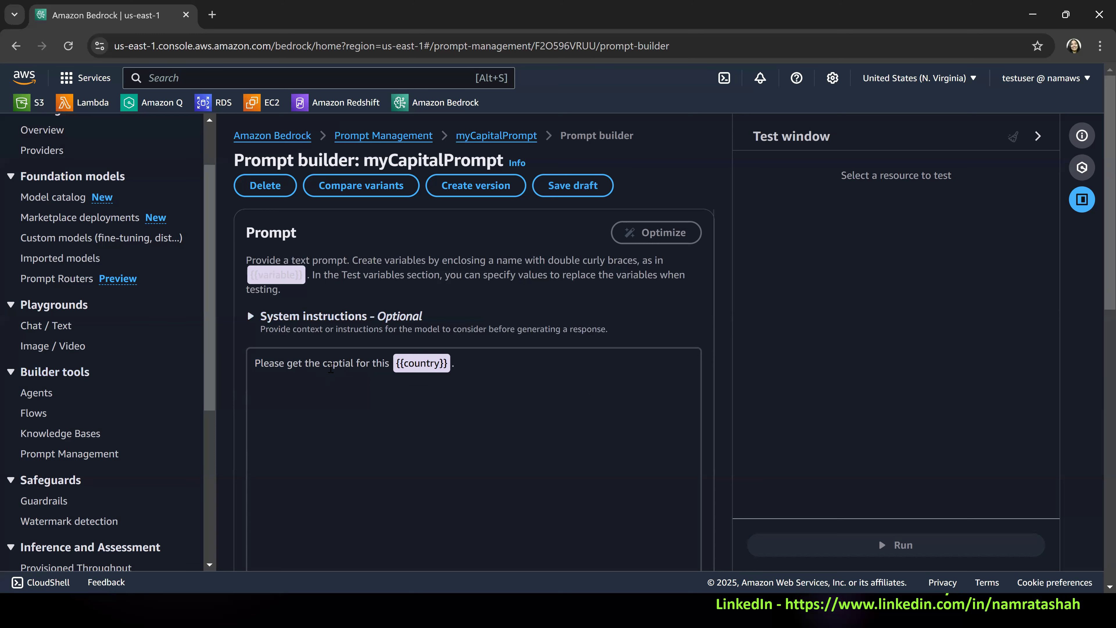
pyautogui.scroll(-6, 493, 384)
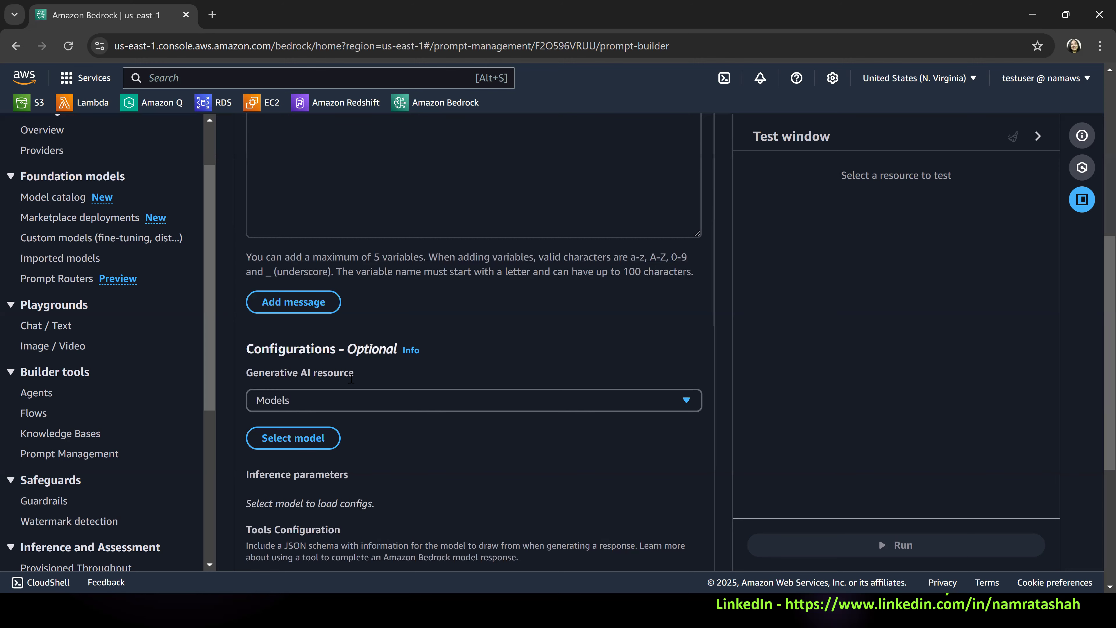
pyautogui.scroll(-2, 351, 379)
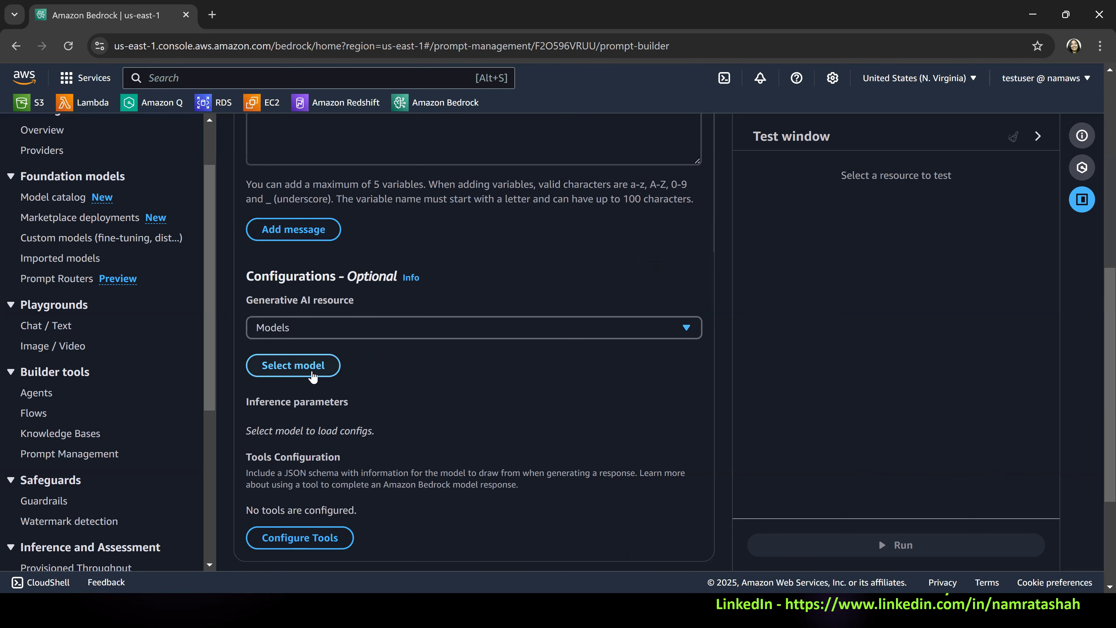
pyautogui.click(313, 374)
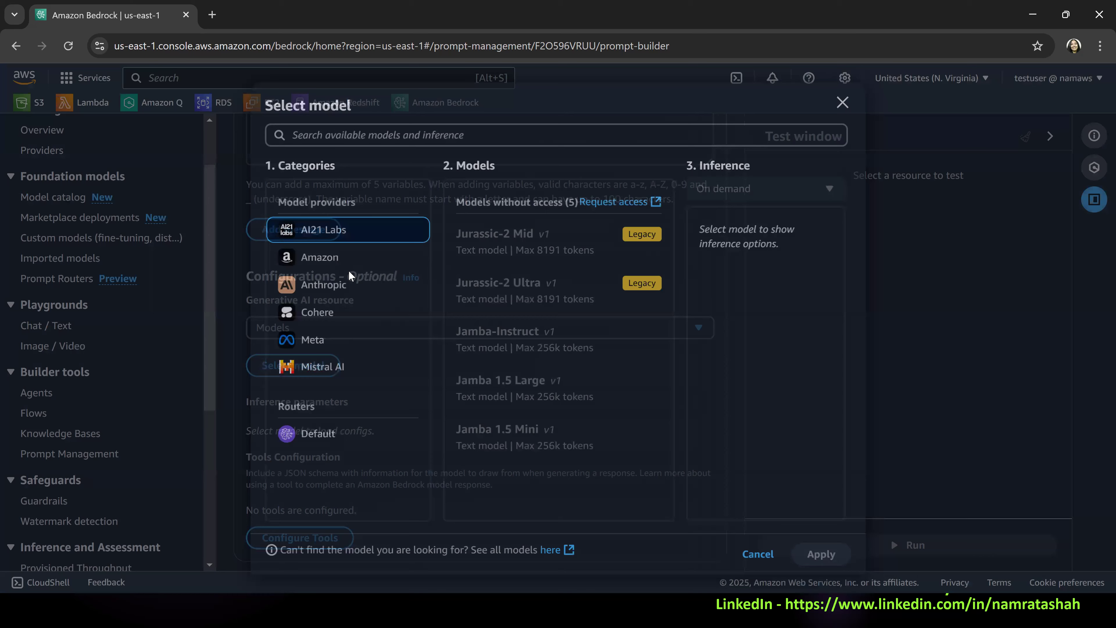
pyautogui.click(352, 263)
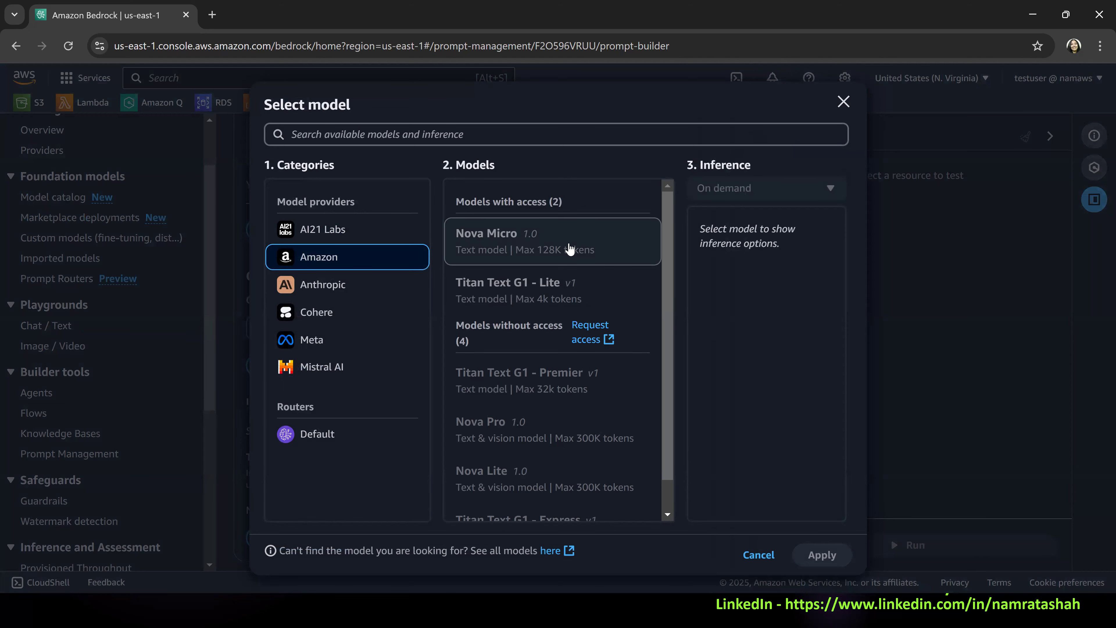
pyautogui.click(570, 250)
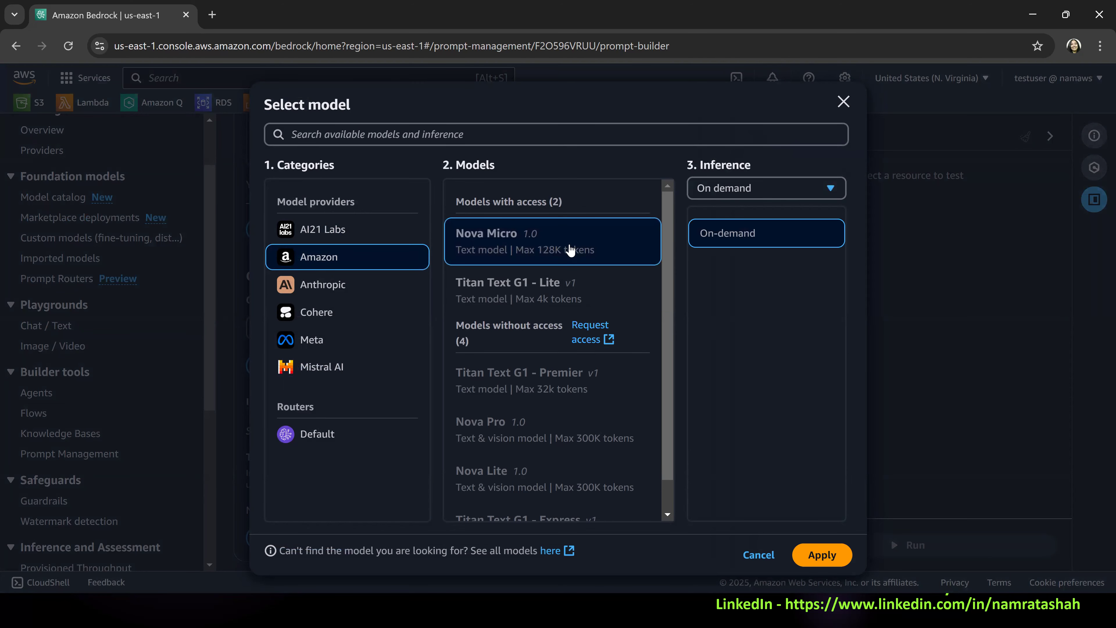
pyautogui.click(817, 554)
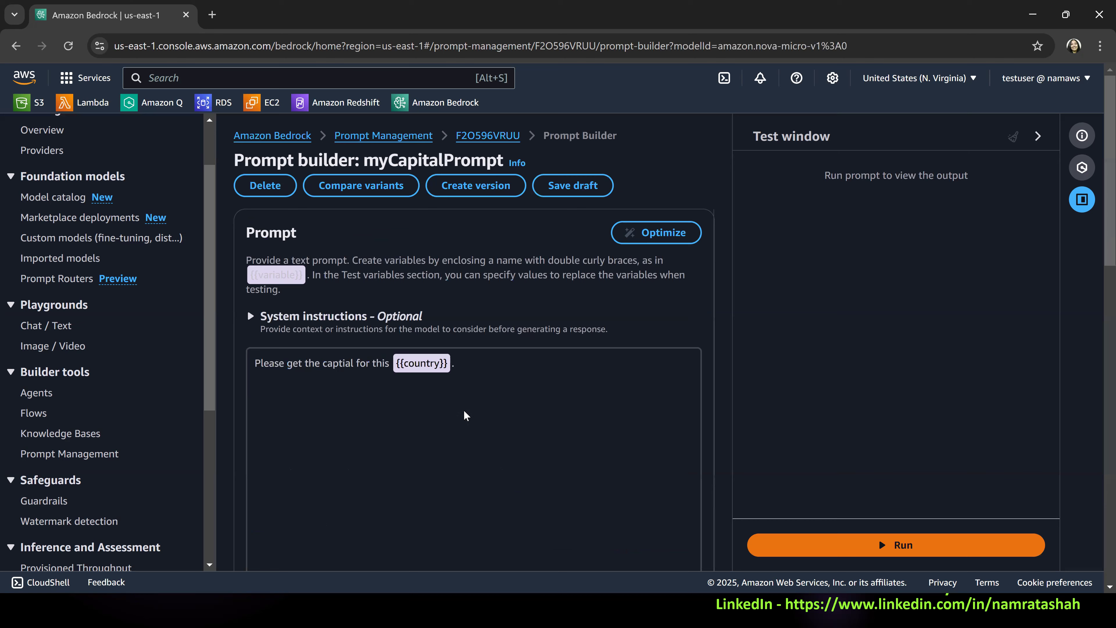
# Set the test value of the country variable to USA.
pyautogui.scroll(-5, 462, 420)
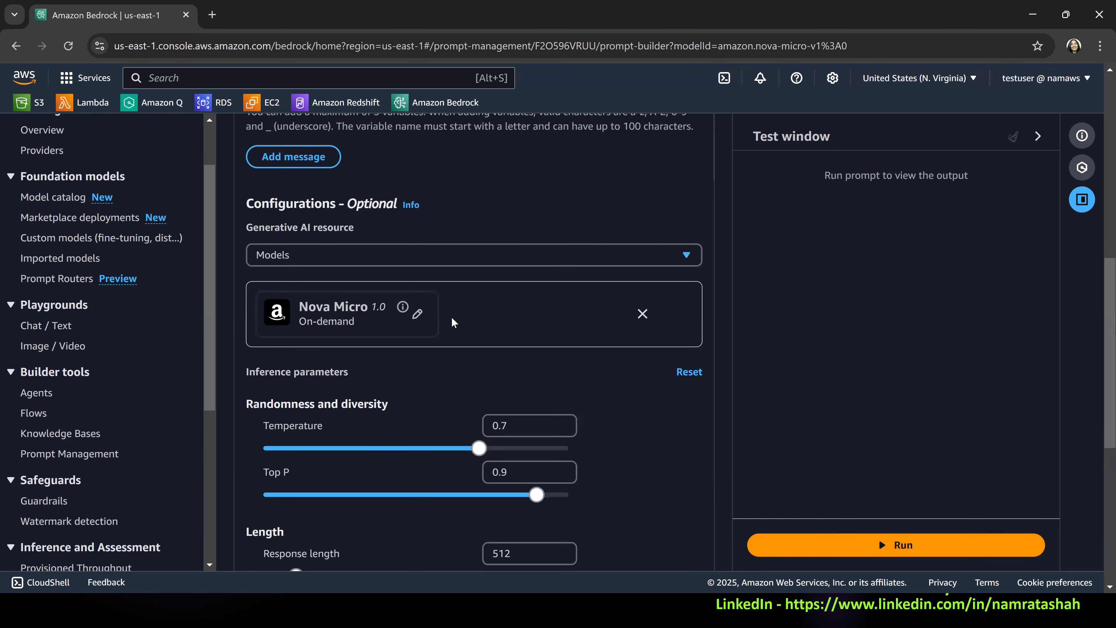
pyautogui.scroll(-3, 400, 242)
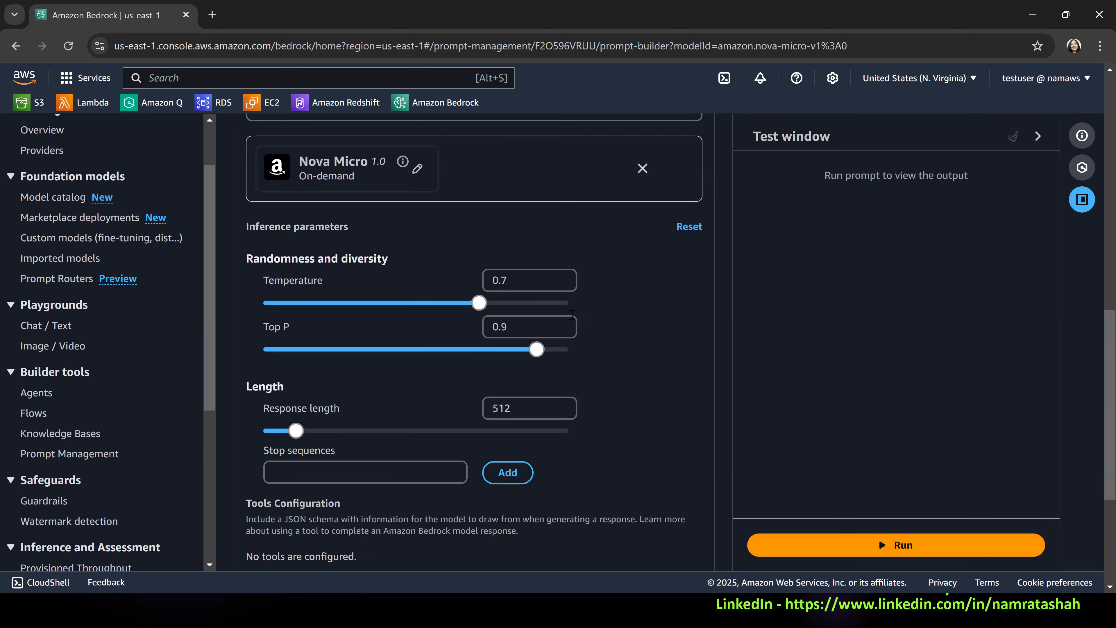
pyautogui.scroll(-5, 308, 264)
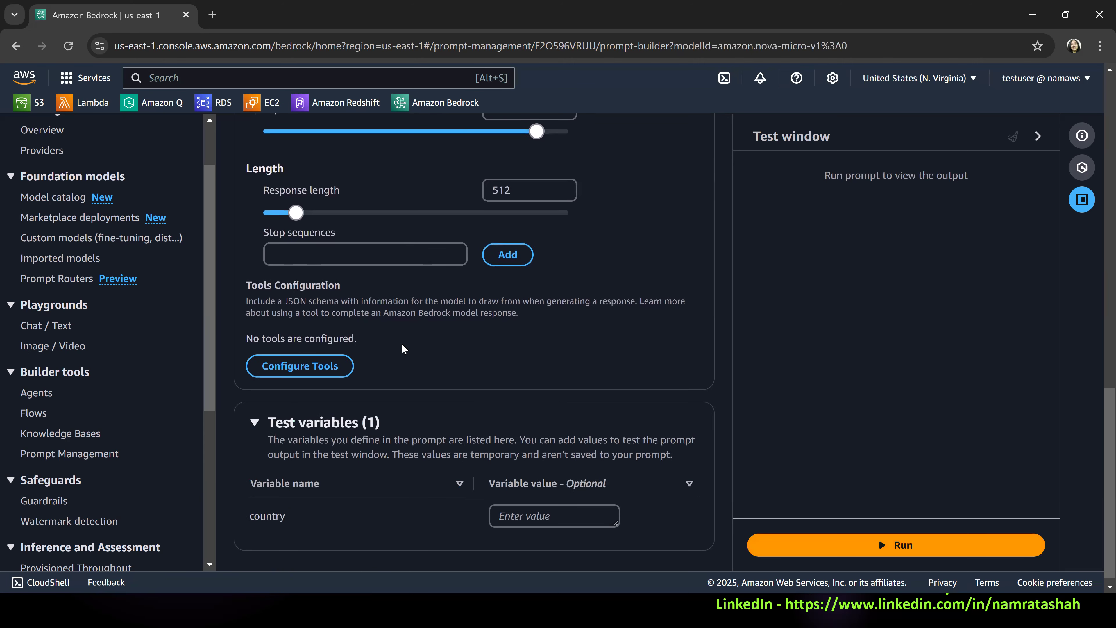
pyautogui.scroll(-1, 313, 308)
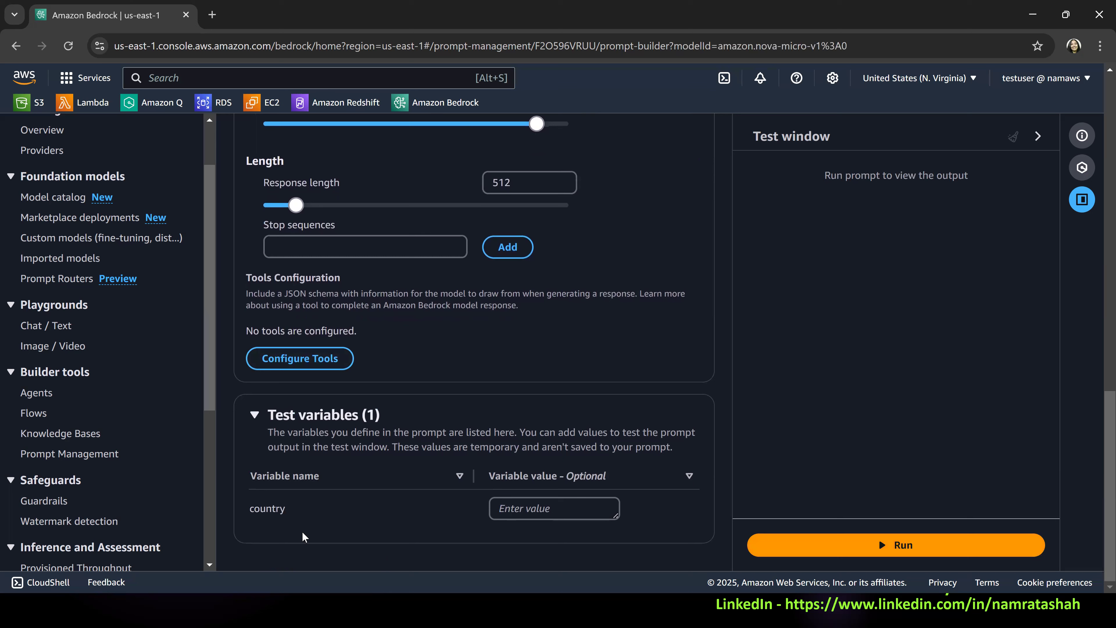
pyautogui.click(550, 505)
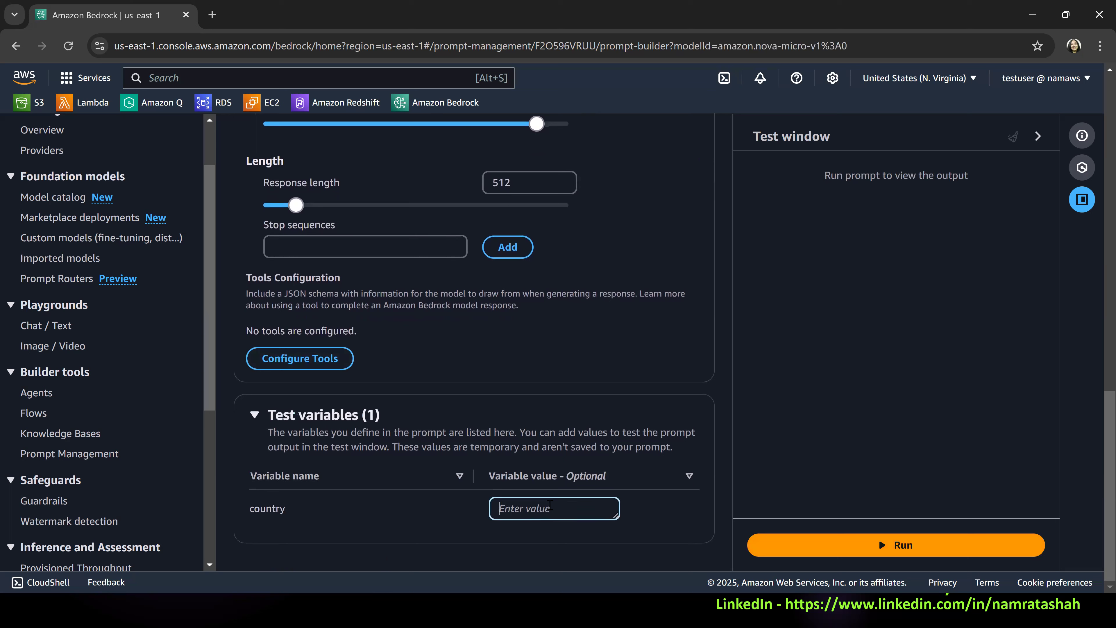
pyautogui.write('USA')
# Run the prompt with the test value and read through the generated response for the capital city.
pyautogui.scroll(15, 570, 196)
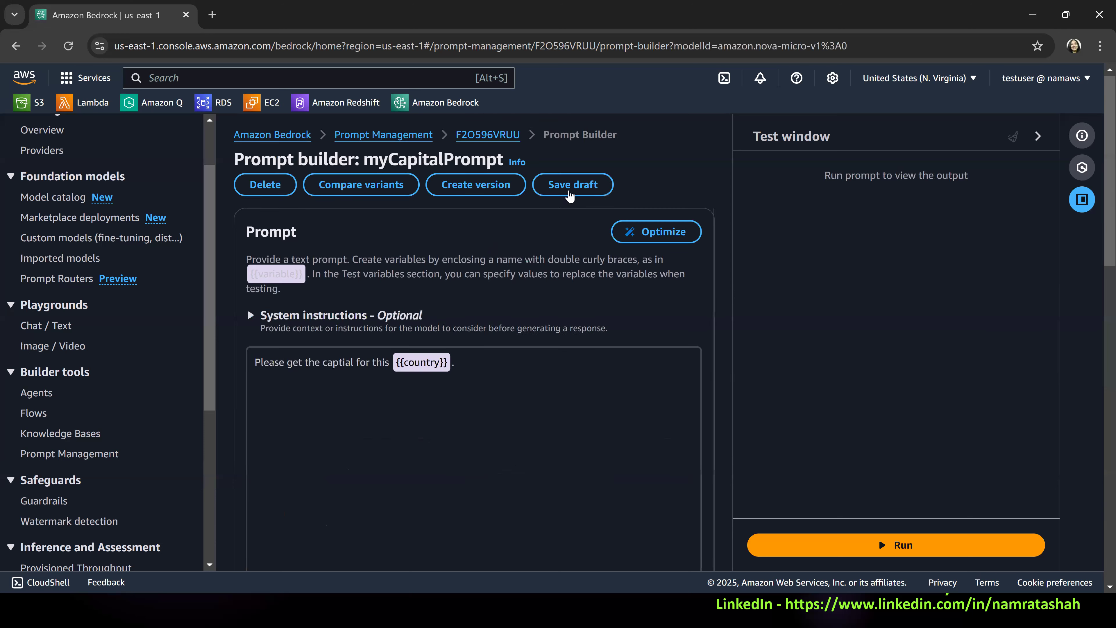
pyautogui.scroll(-14, 553, 473)
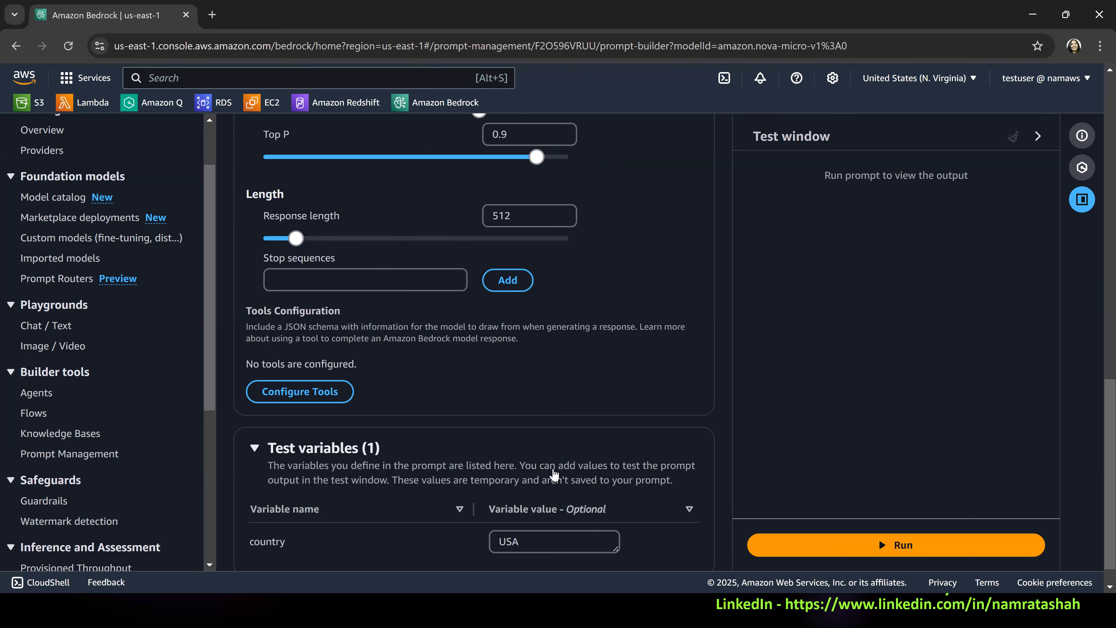
pyautogui.scroll(-1, 555, 475)
pyautogui.click(886, 546)
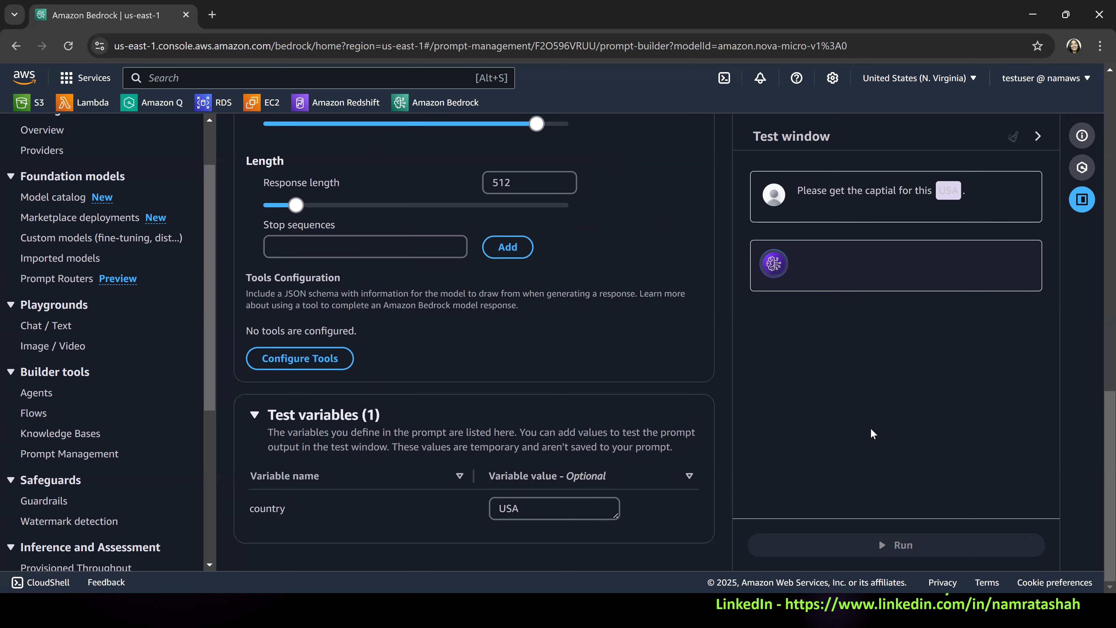
pyautogui.scroll(5, 880, 370)
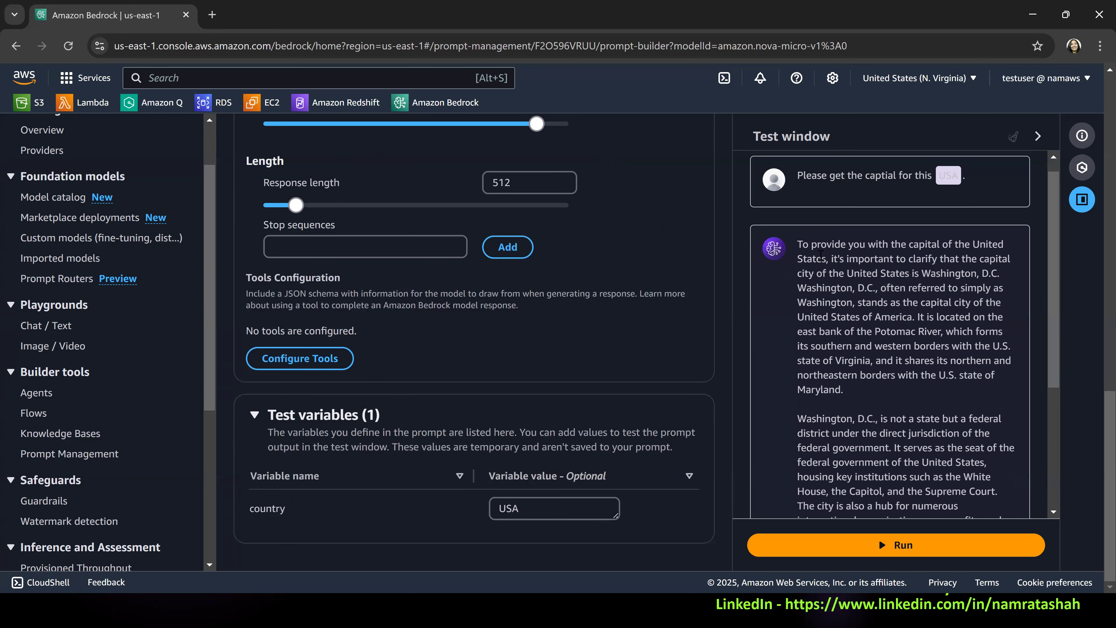
pyautogui.scroll(1, 969, 288)
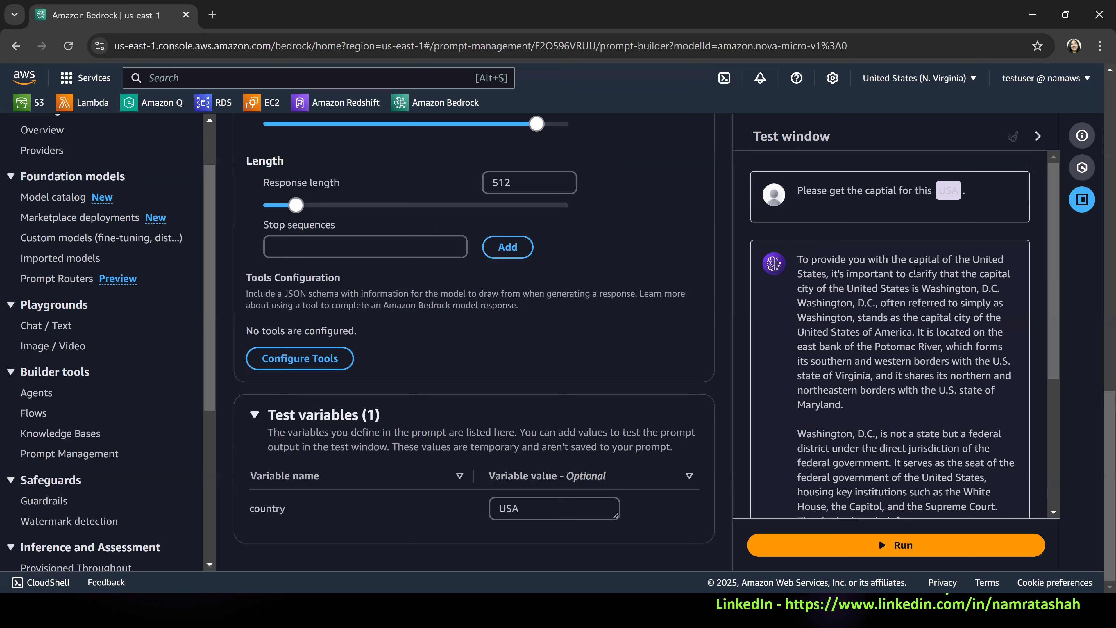
pyautogui.moveTo(924, 260); pyautogui.dragTo(1002, 288)
pyautogui.click(843, 329)
pyautogui.scroll(-5, 871, 309)
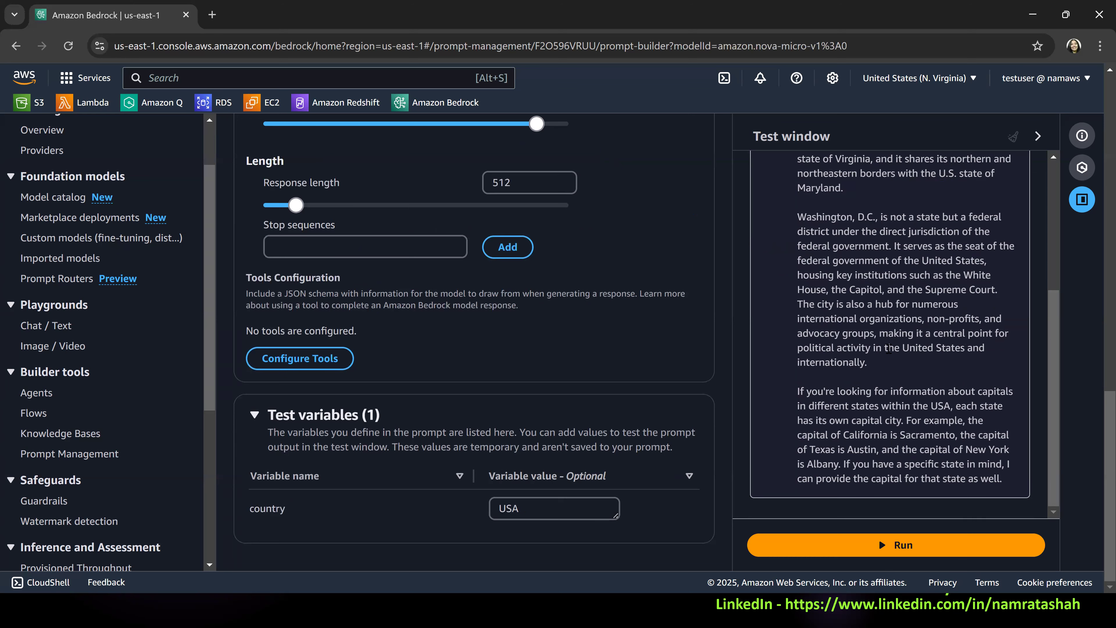
pyautogui.scroll(5, 887, 349)
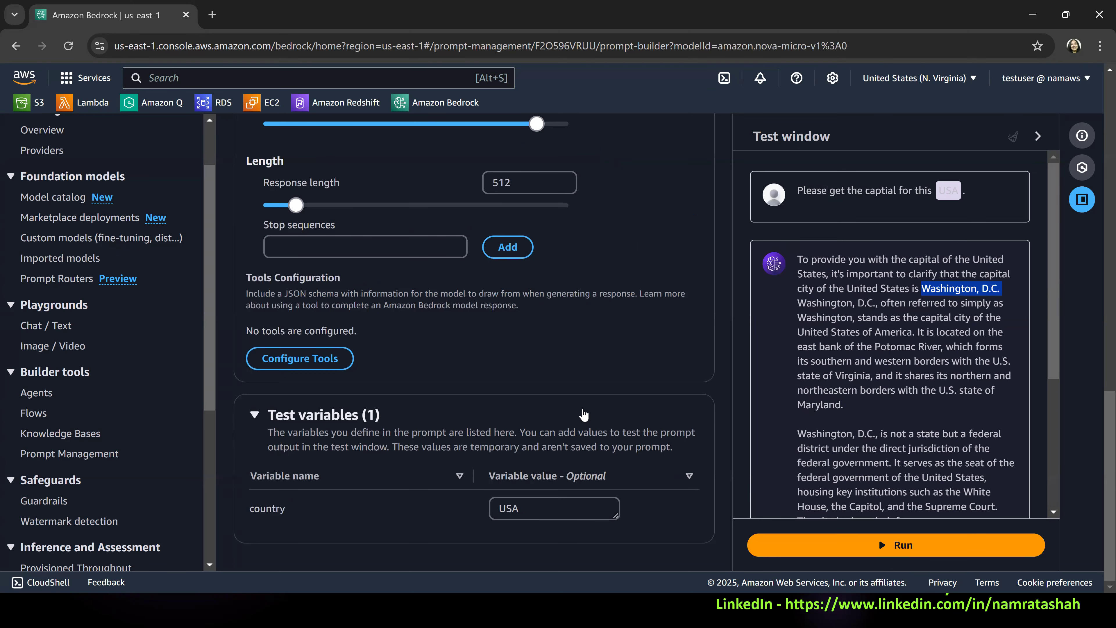
# Save the prompt as a draft and dismiss the notification.
pyautogui.scroll(15, 726, 360)
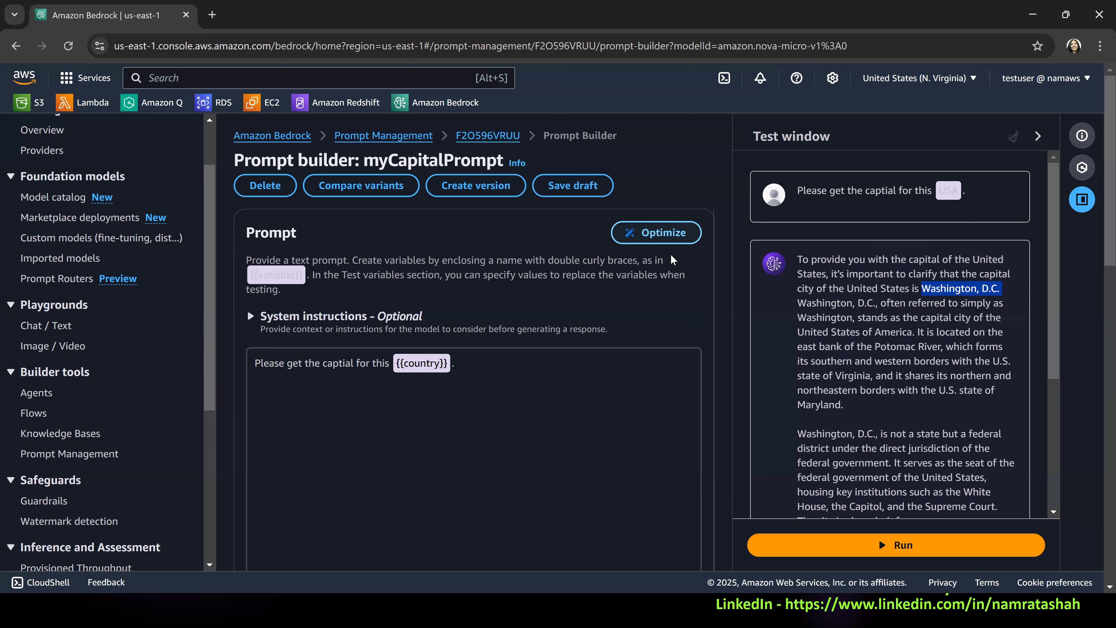
pyautogui.click(573, 187)
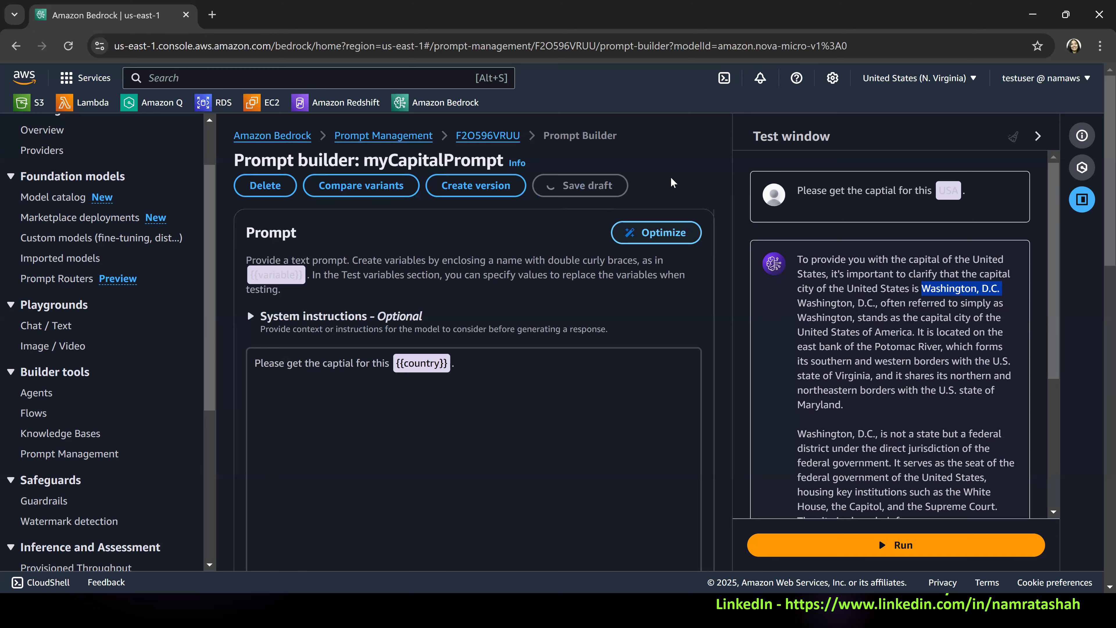
pyautogui.click(697, 138)
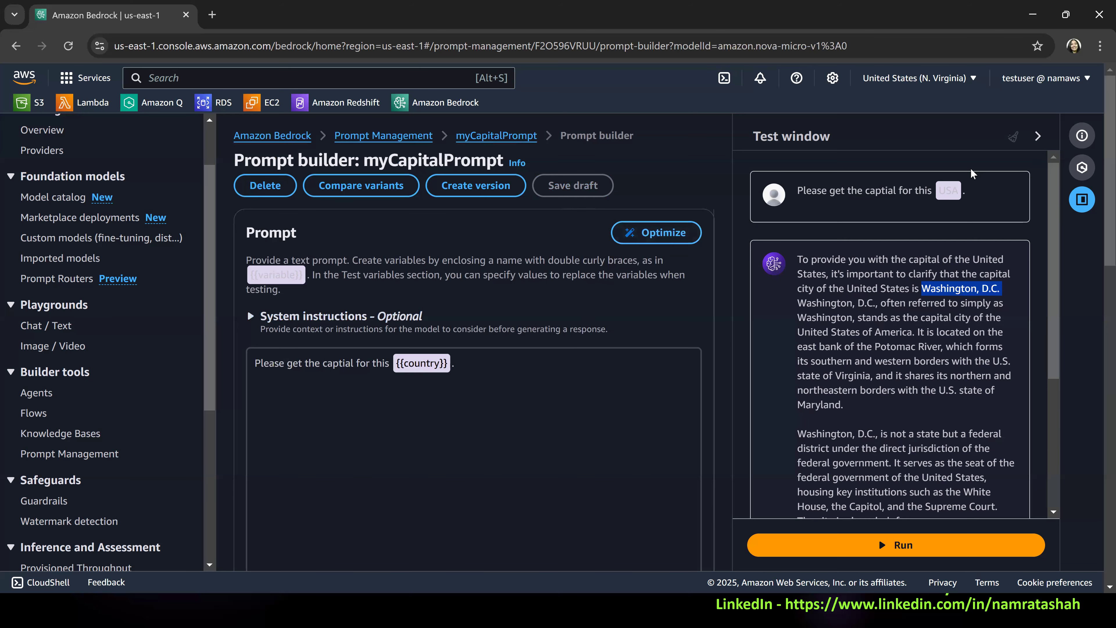
# Close the test window and optimize the prompt to generate a variant for comparison.
pyautogui.click(1038, 138)
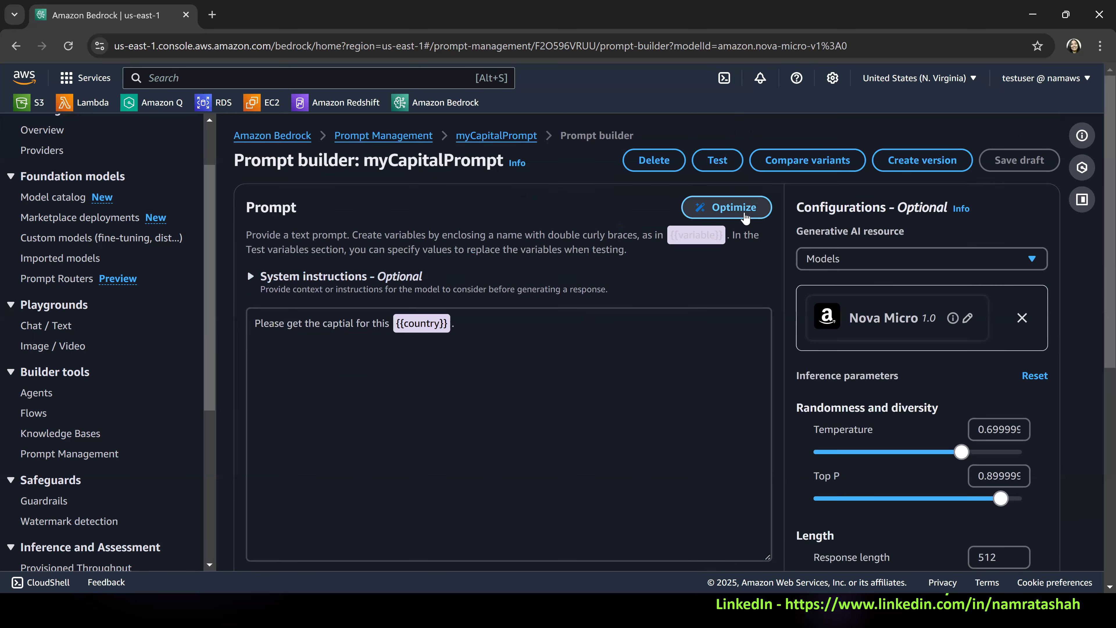
pyautogui.click(743, 211)
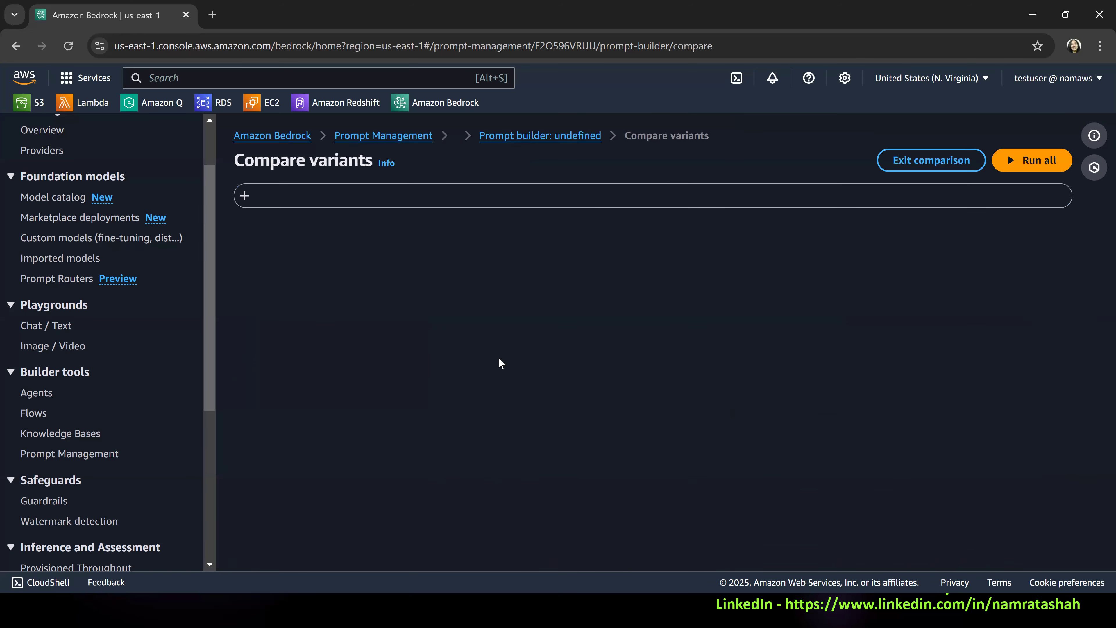
pyautogui.scroll(4, 469, 343)
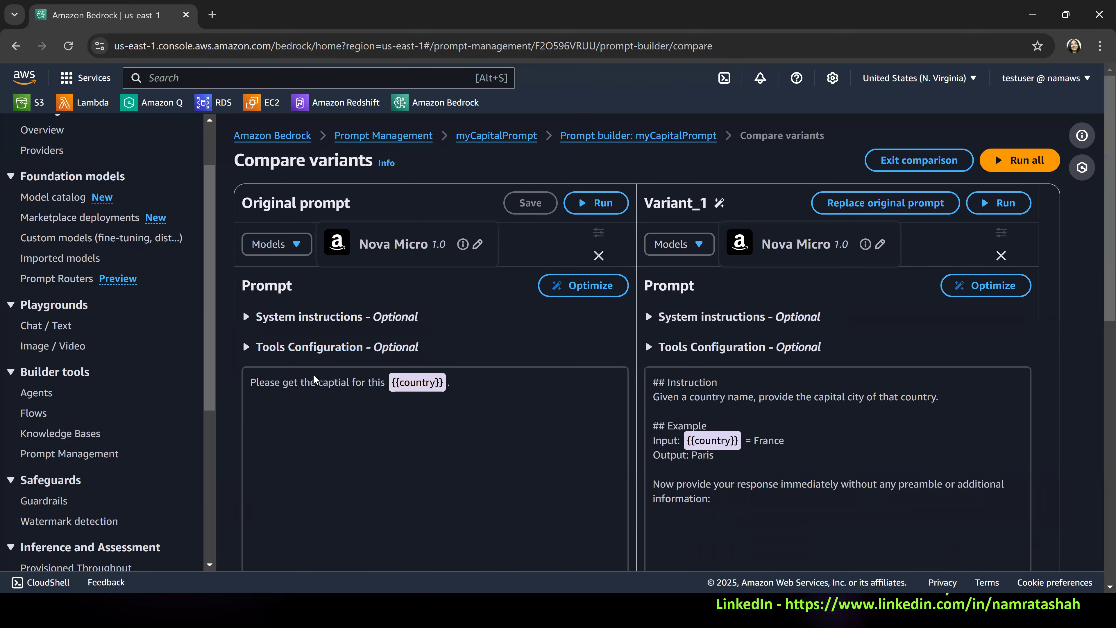
# Examine the instruction, the country example and the closing response line in the optimized Variant_1 prompt.
pyautogui.moveTo(750, 510); pyautogui.dragTo(629, 351)
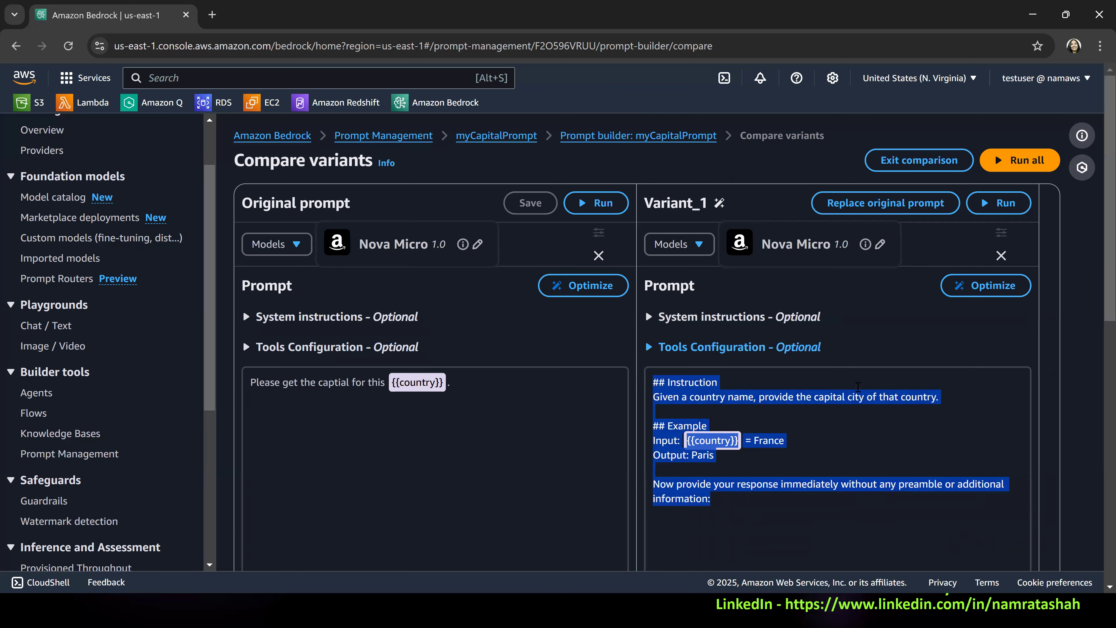
pyautogui.scroll(-2, 800, 347)
pyautogui.click(802, 336)
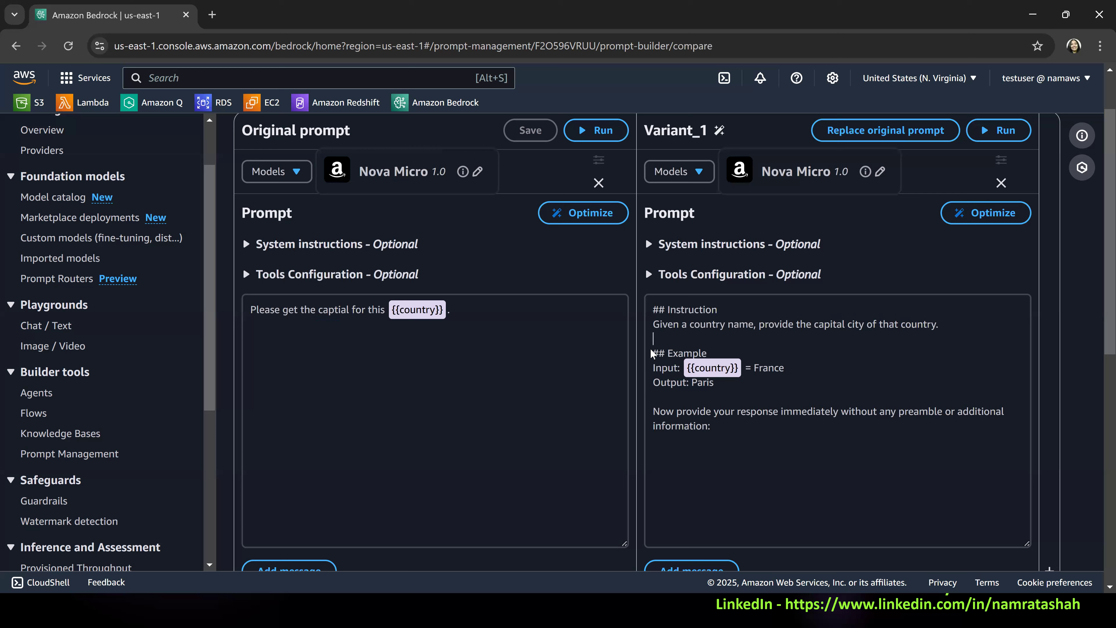
pyautogui.tripleClick(652, 355)
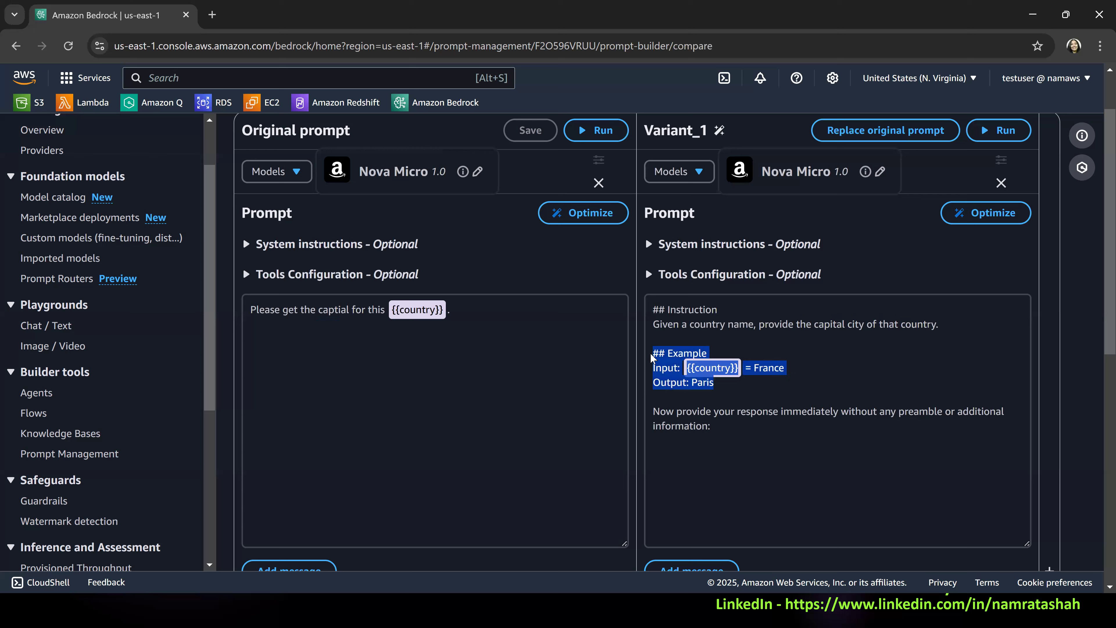
pyautogui.doubleClick(670, 371)
pyautogui.doubleClick(706, 383)
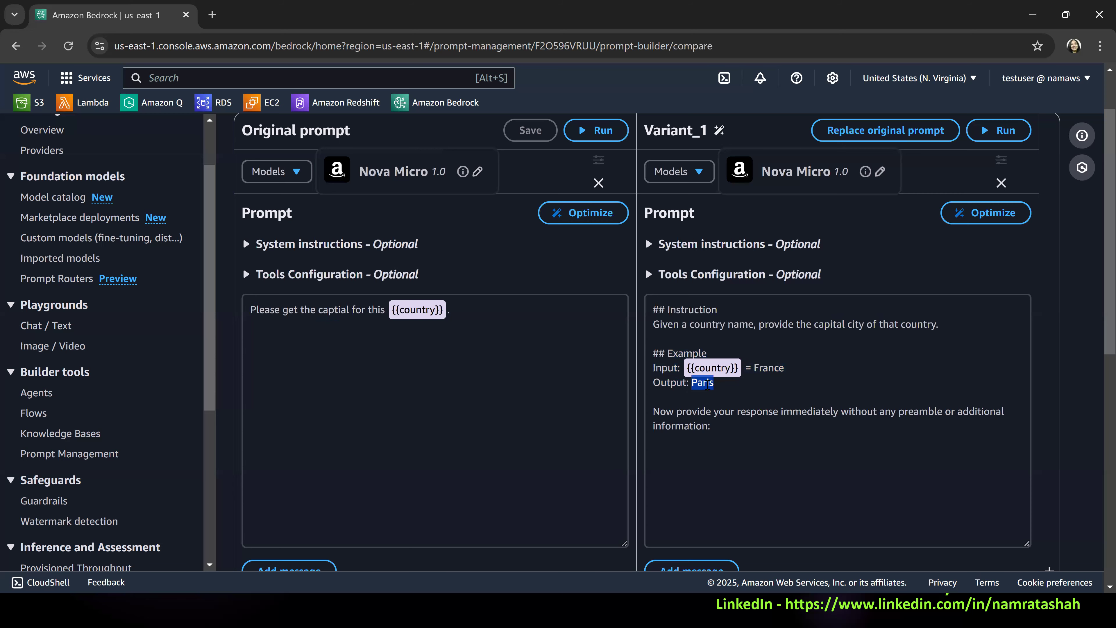
pyautogui.scroll(-2, 684, 332)
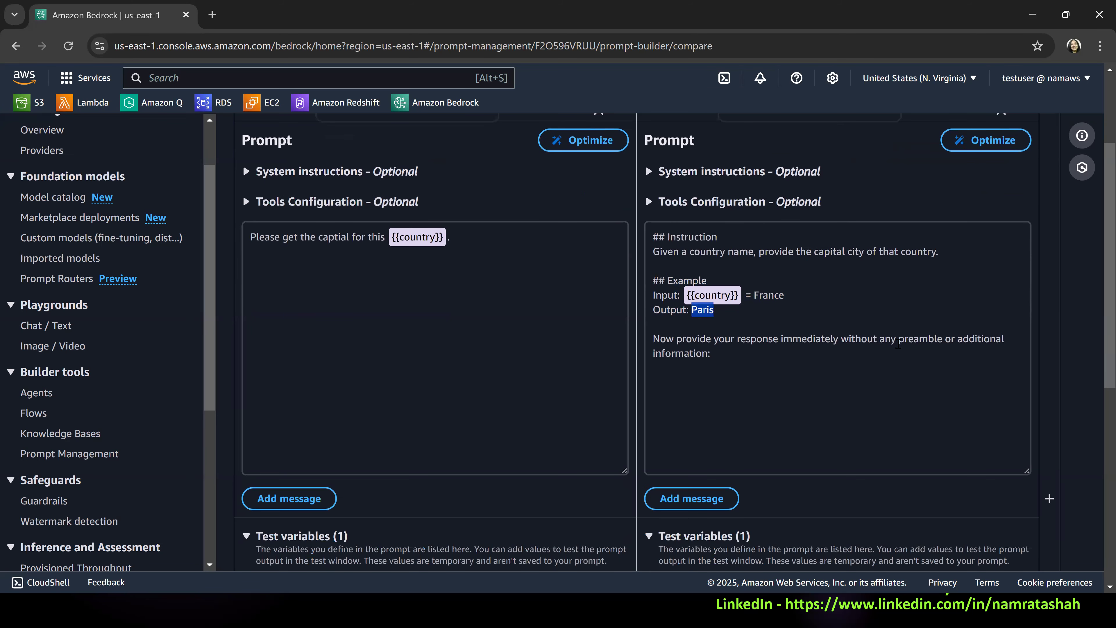
pyautogui.click(724, 357)
# Compare the original prompt's wording with Variant_1's closing line, and view both prompts' test variables and output areas.
pyautogui.click(504, 275)
pyautogui.hotkey('ctrl', 'a')
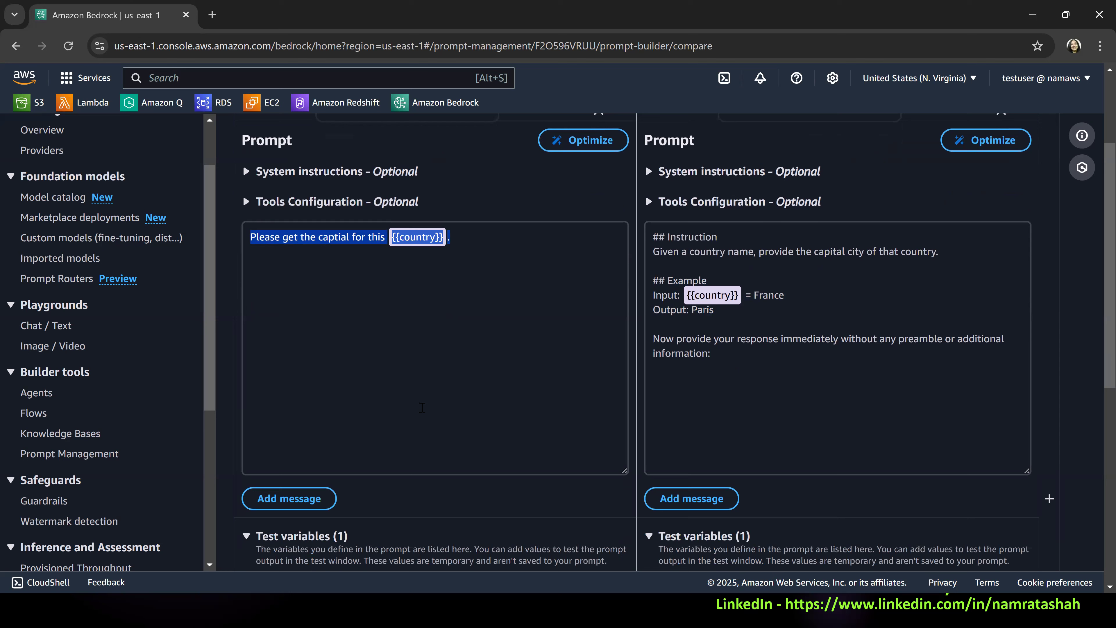
pyautogui.moveTo(734, 442); pyautogui.dragTo(653, 338)
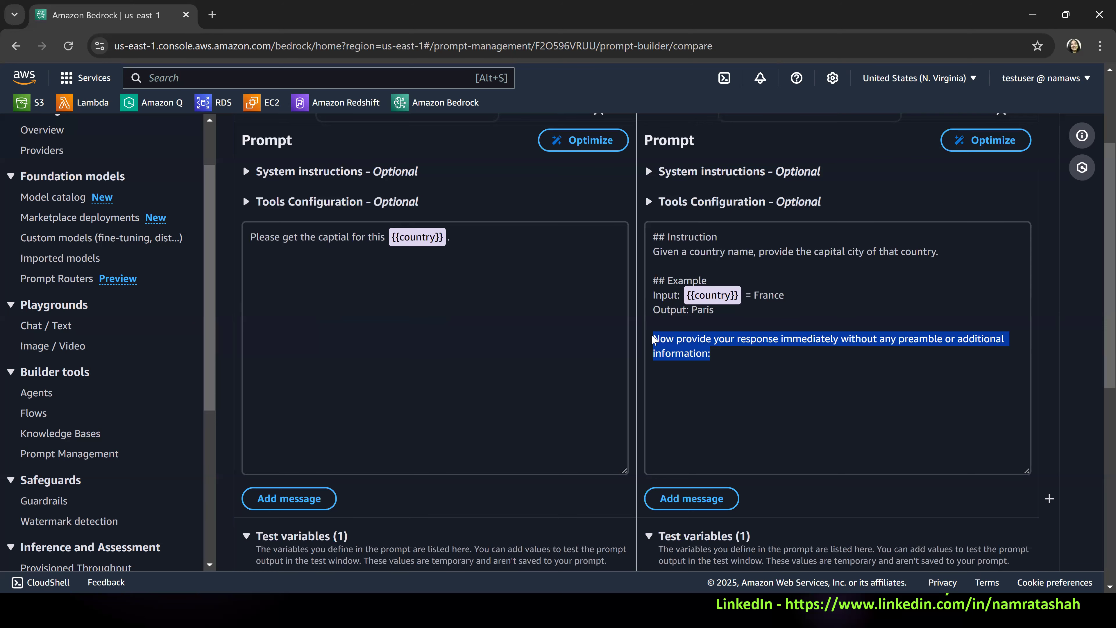
pyautogui.scroll(-8, 674, 440)
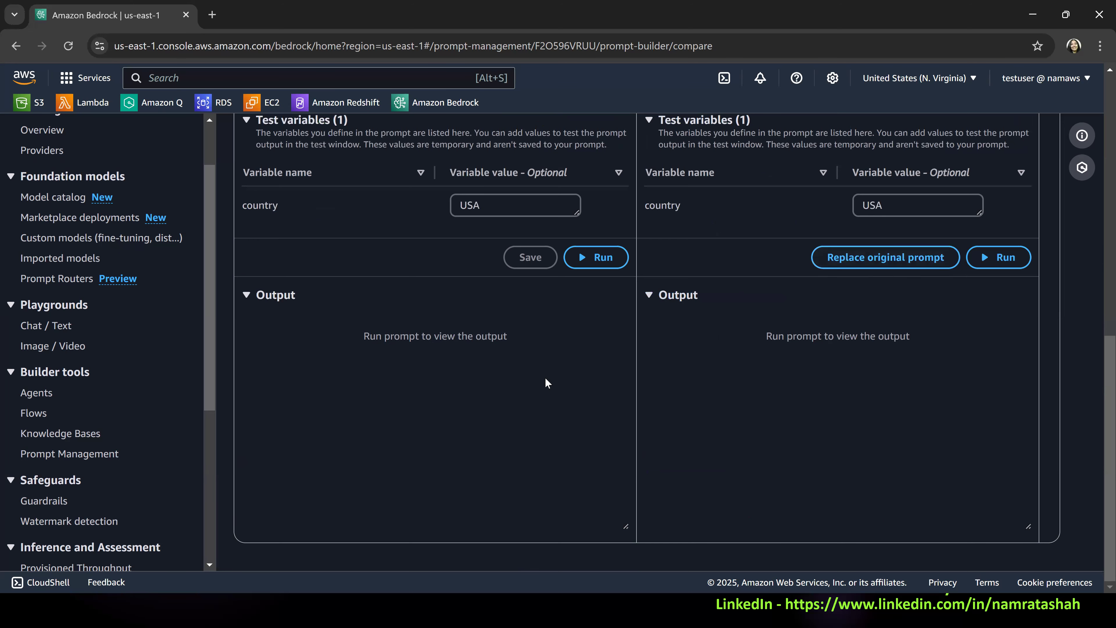
pyautogui.scroll(5, 451, 287)
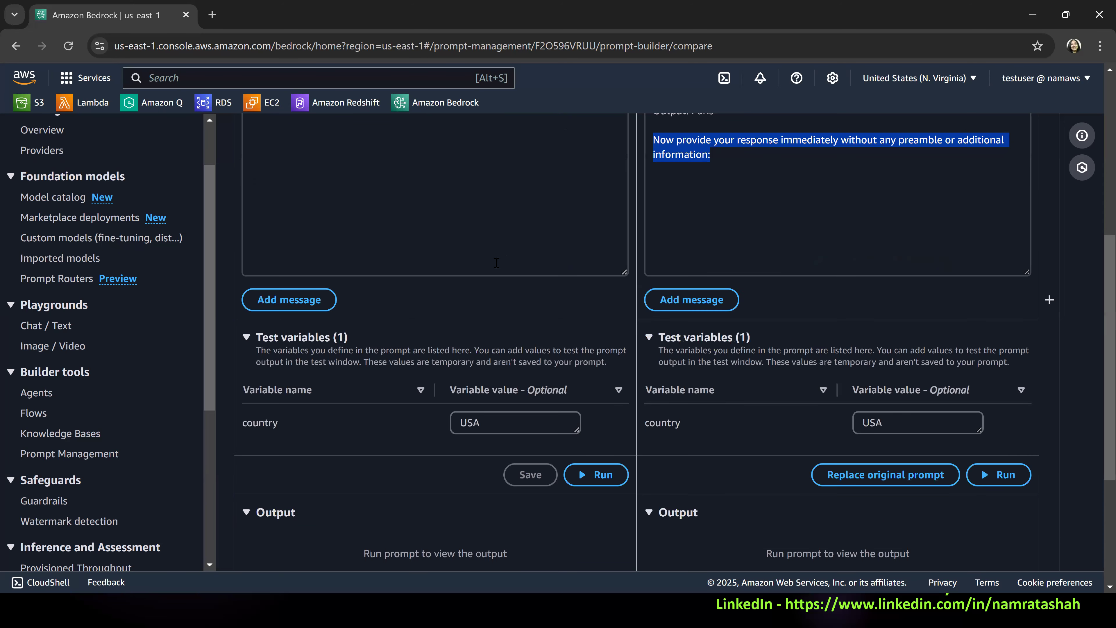
pyautogui.scroll(5, 496, 263)
pyautogui.tripleClick(442, 254)
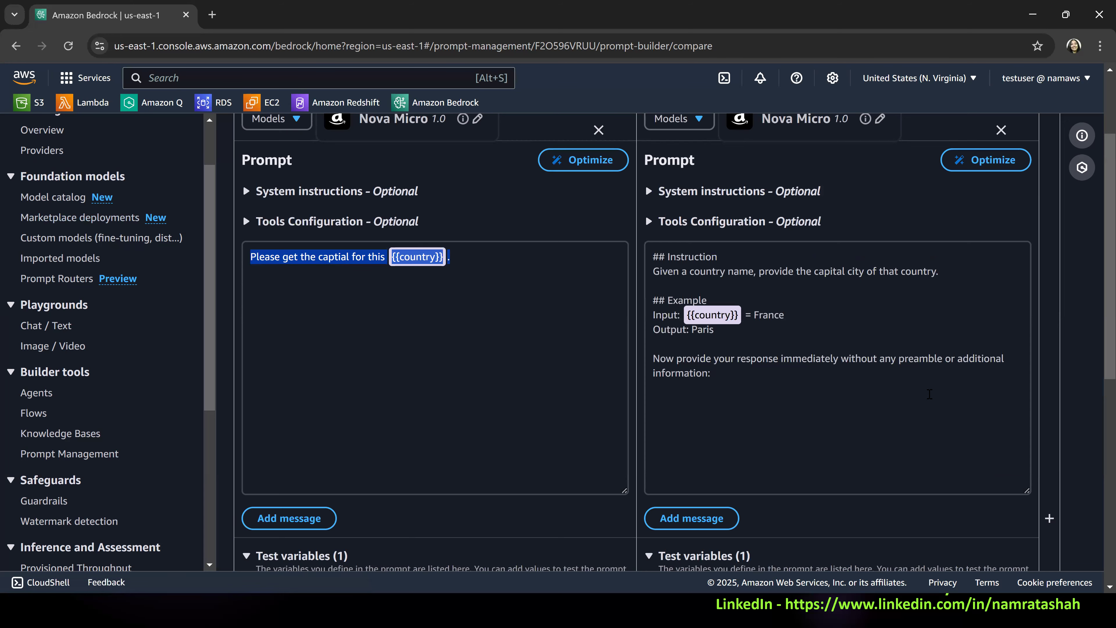
# Replace the original prompt with Variant_1 and check its text in the prompt builder.
pyautogui.scroll(-10, 930, 393)
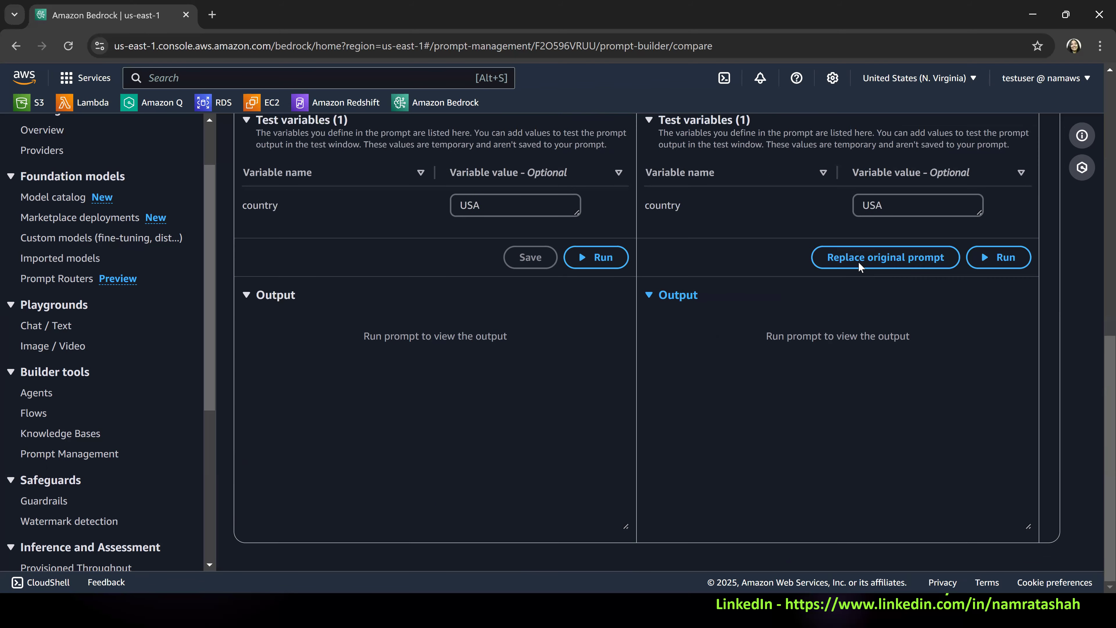
pyautogui.click(891, 265)
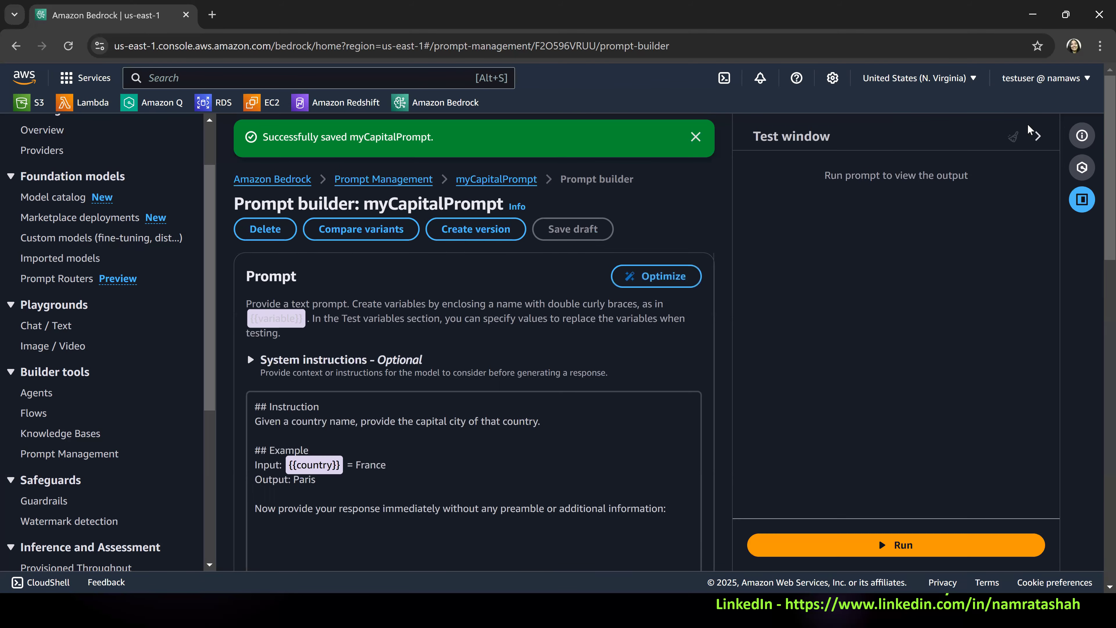
pyautogui.scroll(-3, 505, 320)
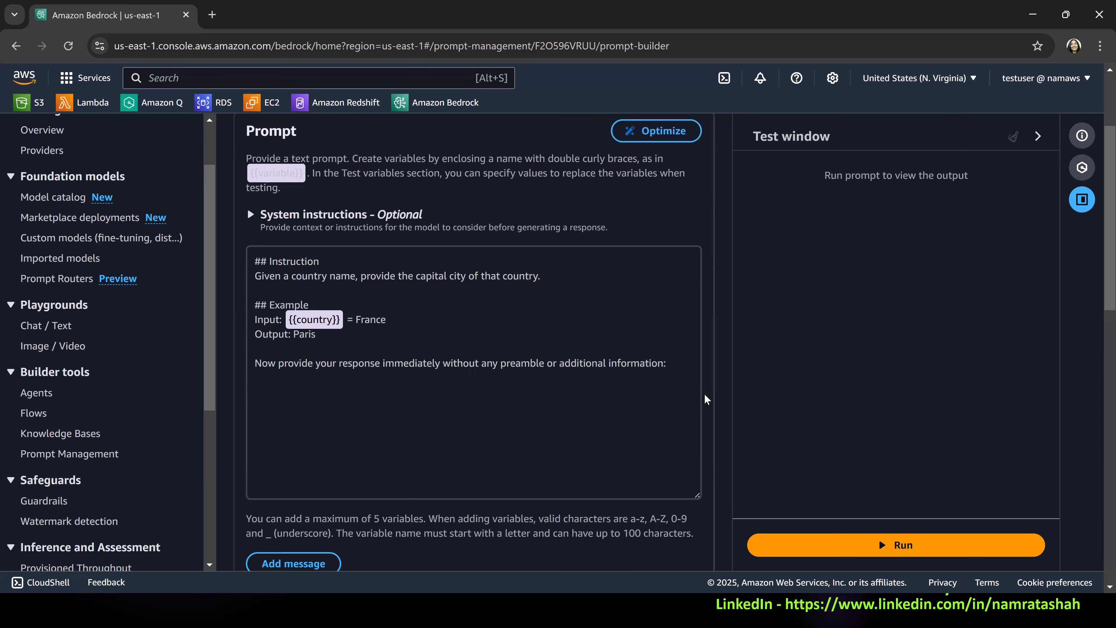
pyautogui.moveTo(678, 369); pyautogui.dragTo(225, 268)
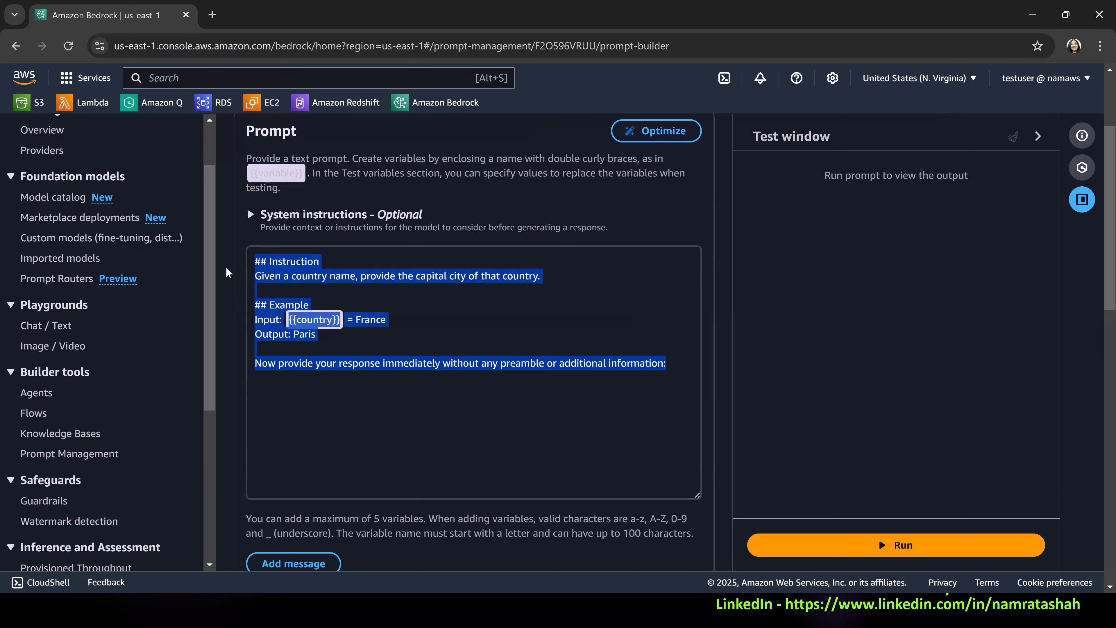
pyautogui.click(451, 363)
# Run the optimized prompt in the test window with the country test variable left empty.
pyautogui.scroll(-1, 435, 339)
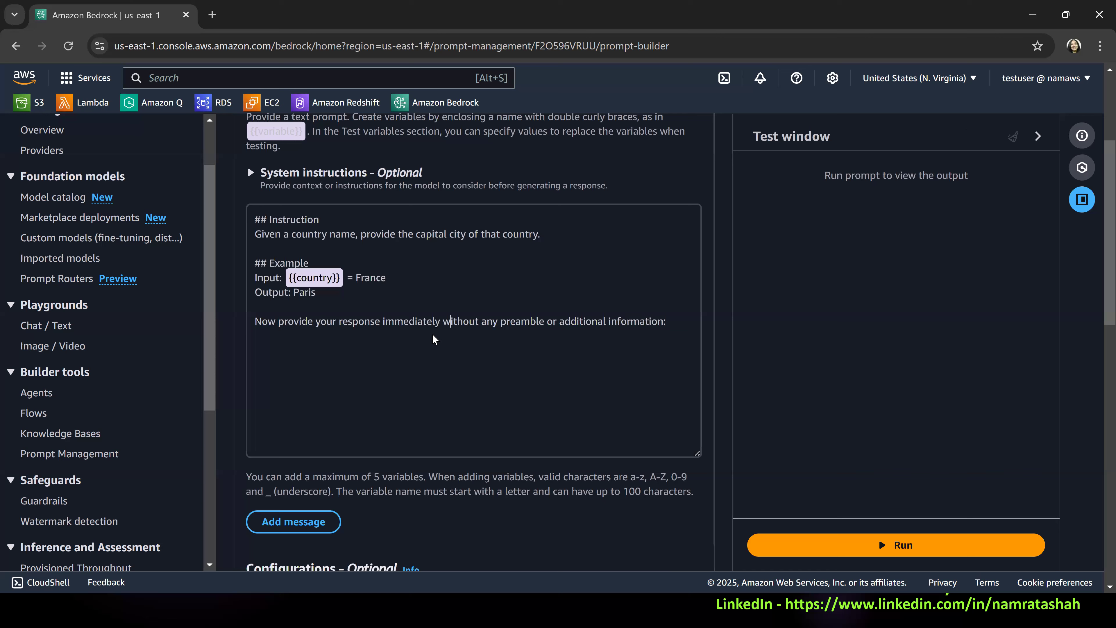
pyautogui.scroll(-6, 439, 387)
pyautogui.scroll(-9, 438, 387)
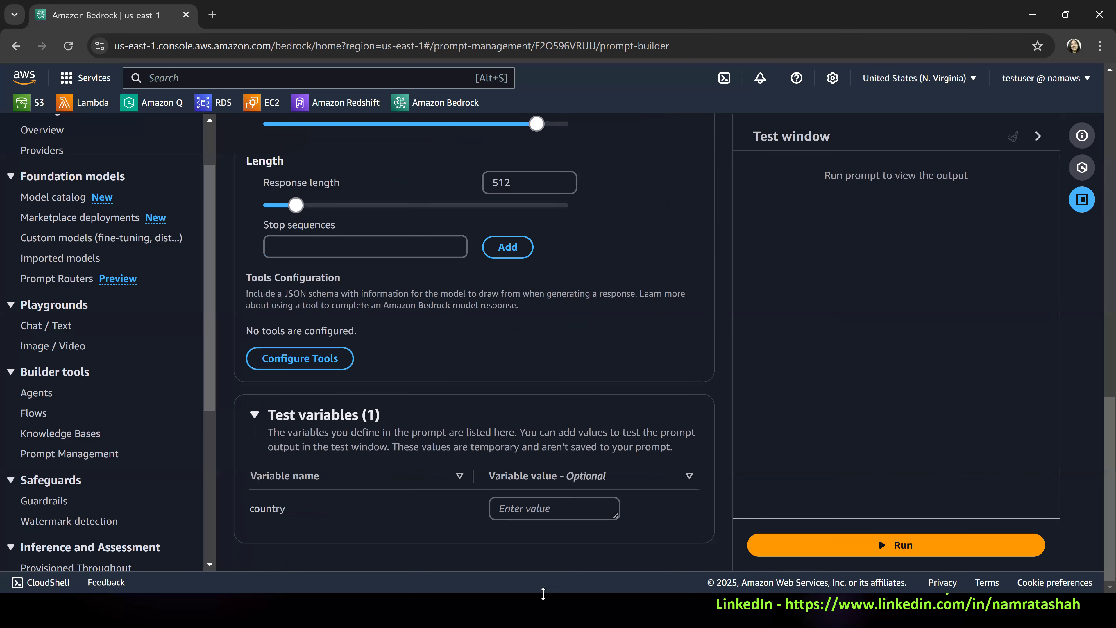
pyautogui.click(551, 510)
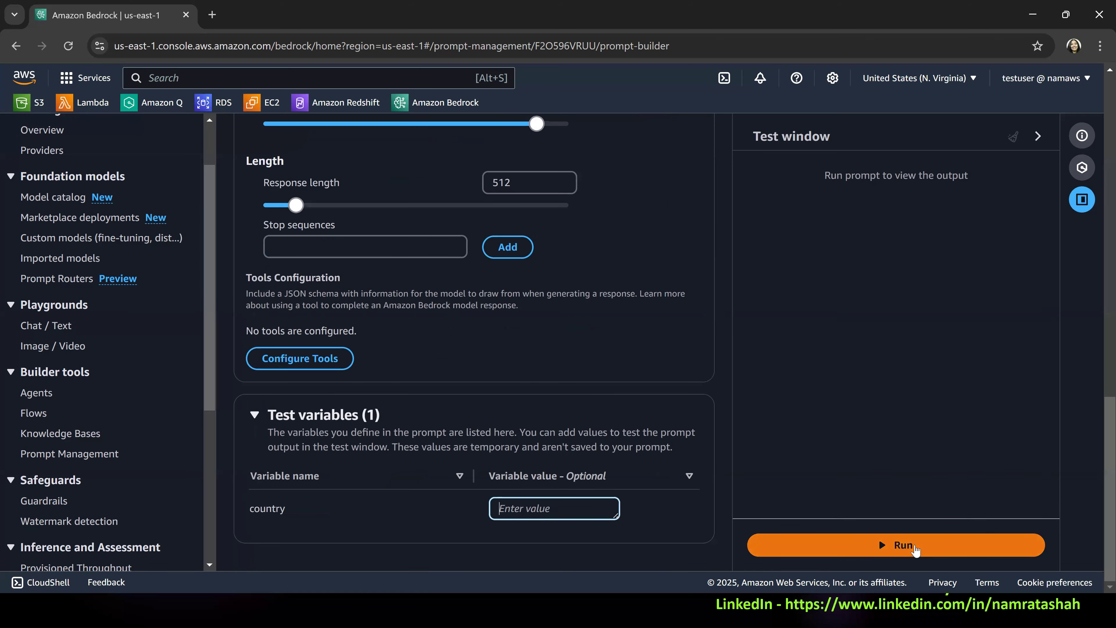
pyautogui.scroll(18, 590, 267)
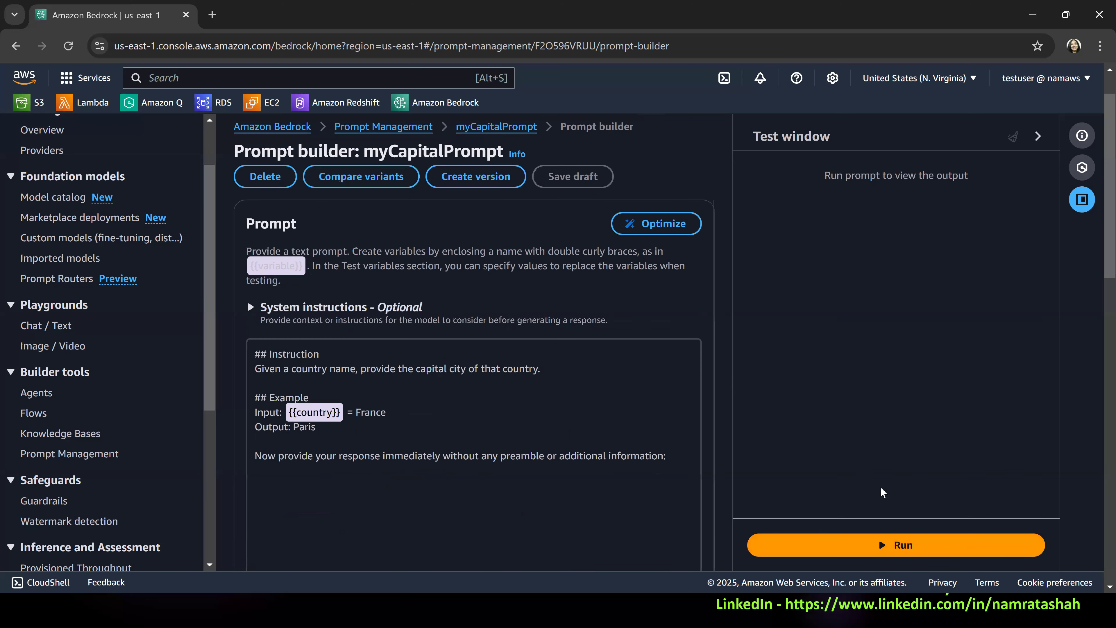
pyautogui.click(908, 549)
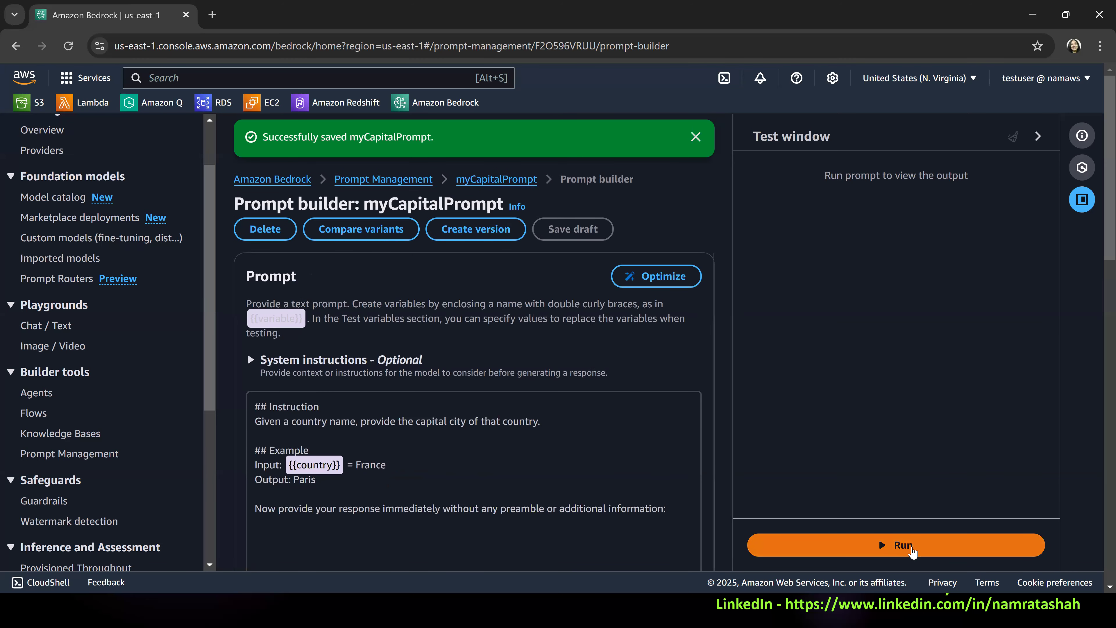
pyautogui.scroll(-5, 104, 237)
pyautogui.scroll(-15, 520, 345)
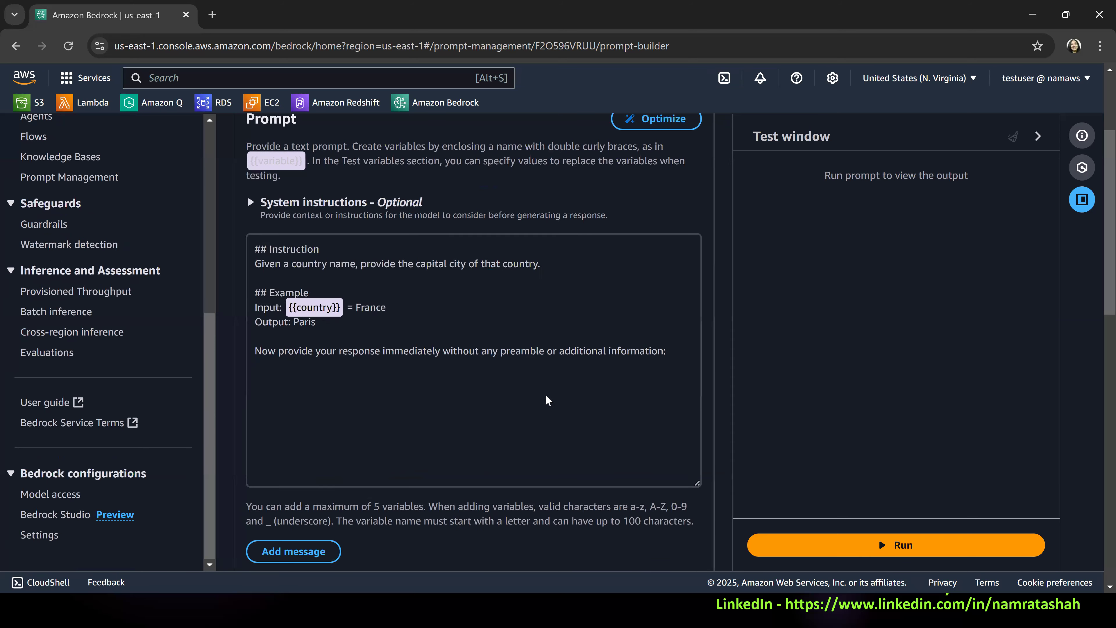
pyautogui.click(530, 510)
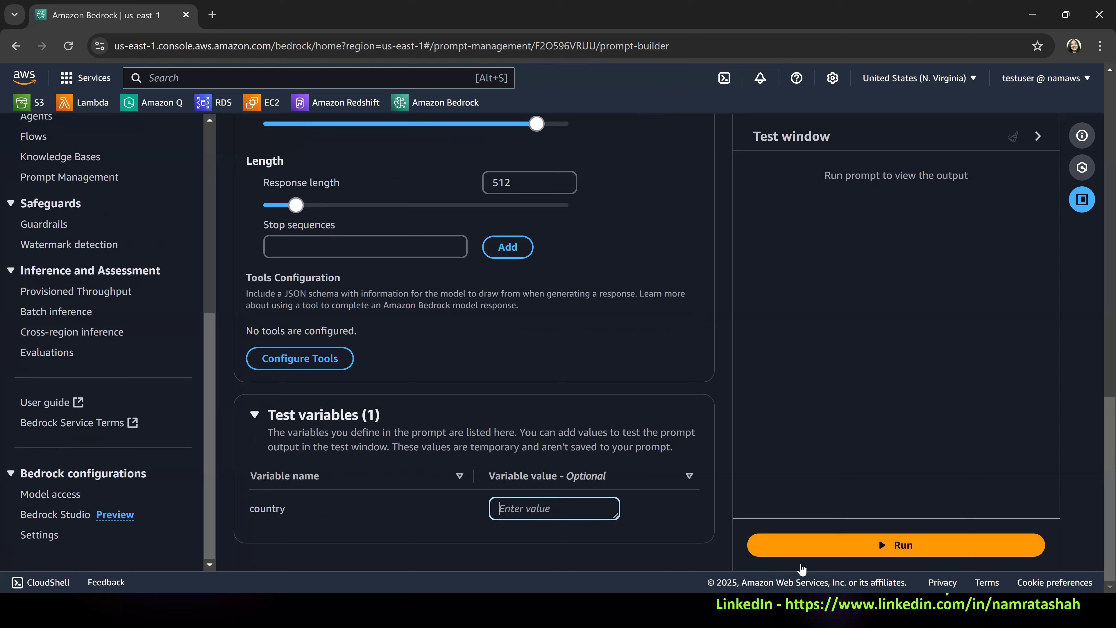
pyautogui.click(919, 550)
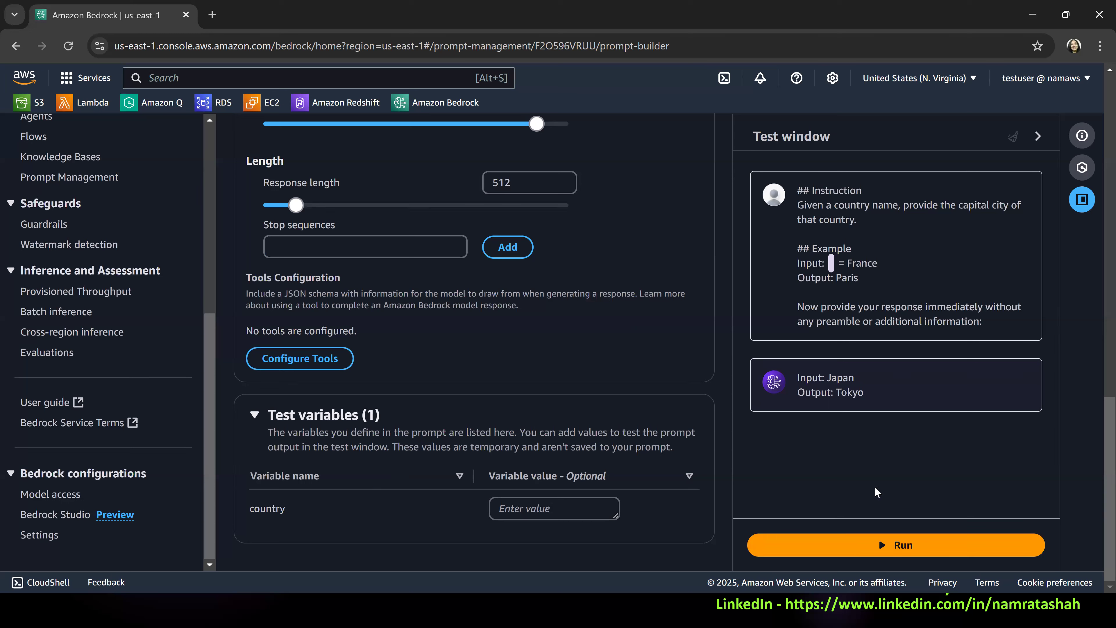
# Rerun the prompt with the country value still empty and examine the answers it generates.
pyautogui.click(897, 546)
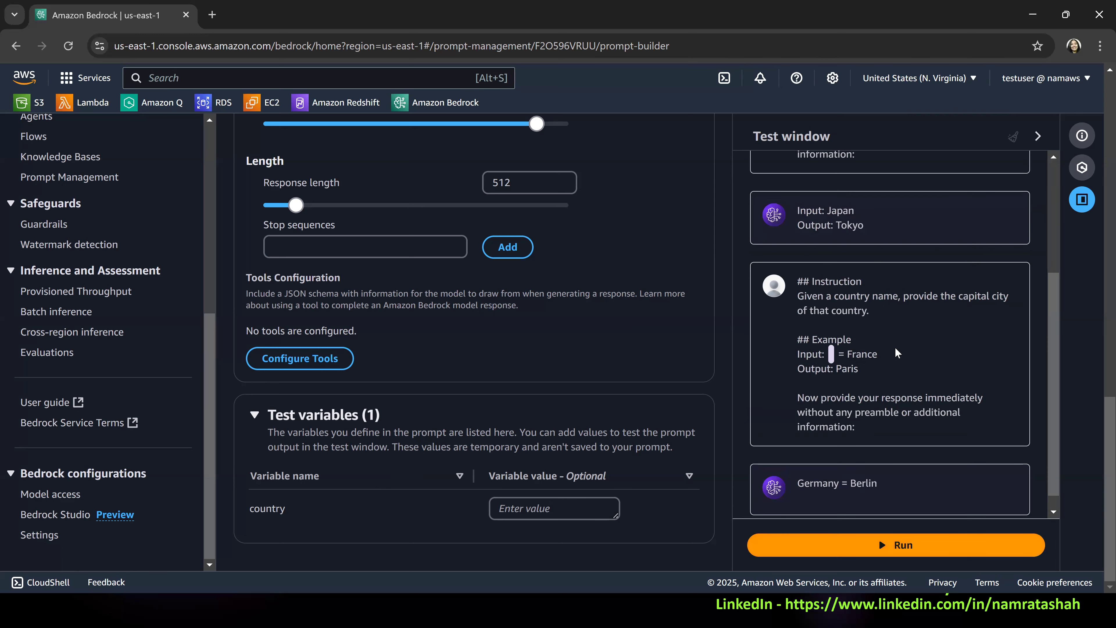
pyautogui.scroll(-1, 875, 433)
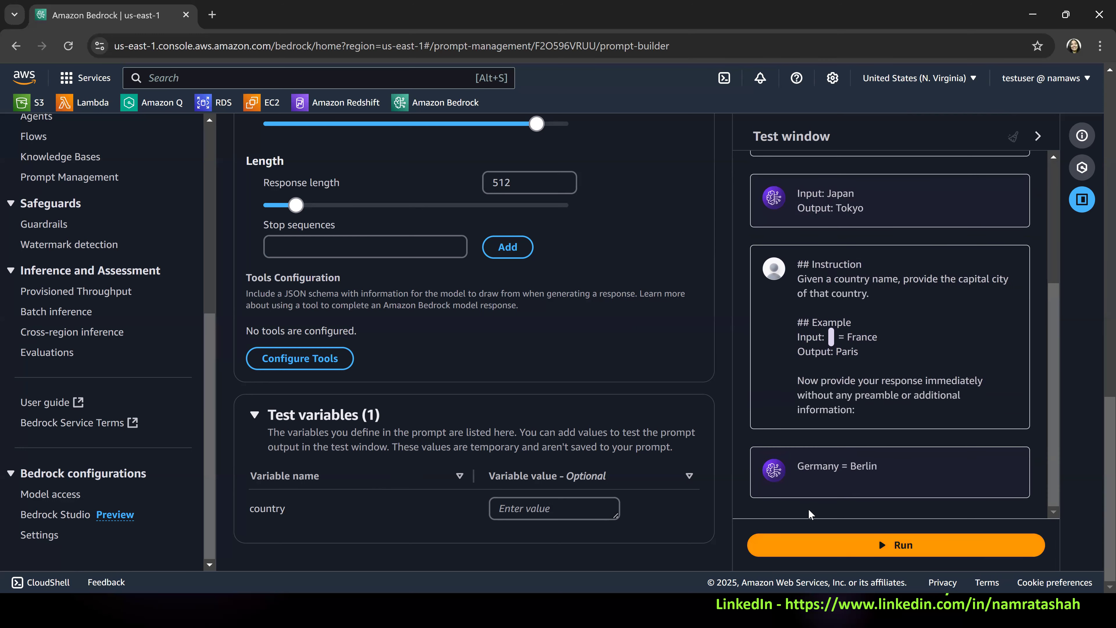
pyautogui.moveTo(797, 466); pyautogui.dragTo(874, 469)
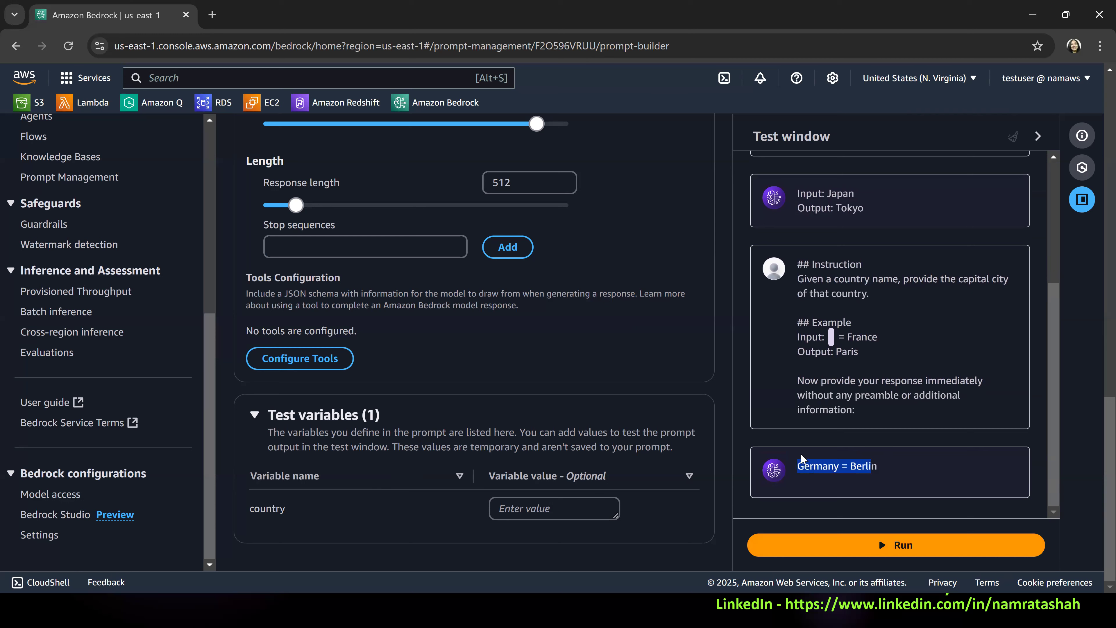
pyautogui.doubleClick(819, 469)
pyautogui.doubleClick(864, 466)
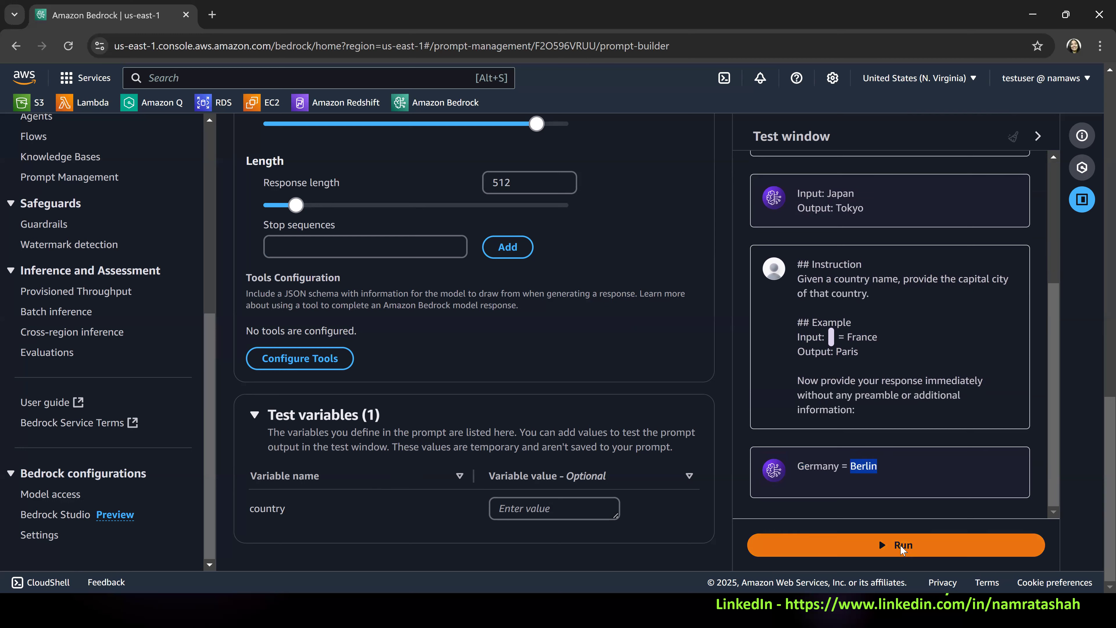
pyautogui.click(895, 547)
pyautogui.click(895, 554)
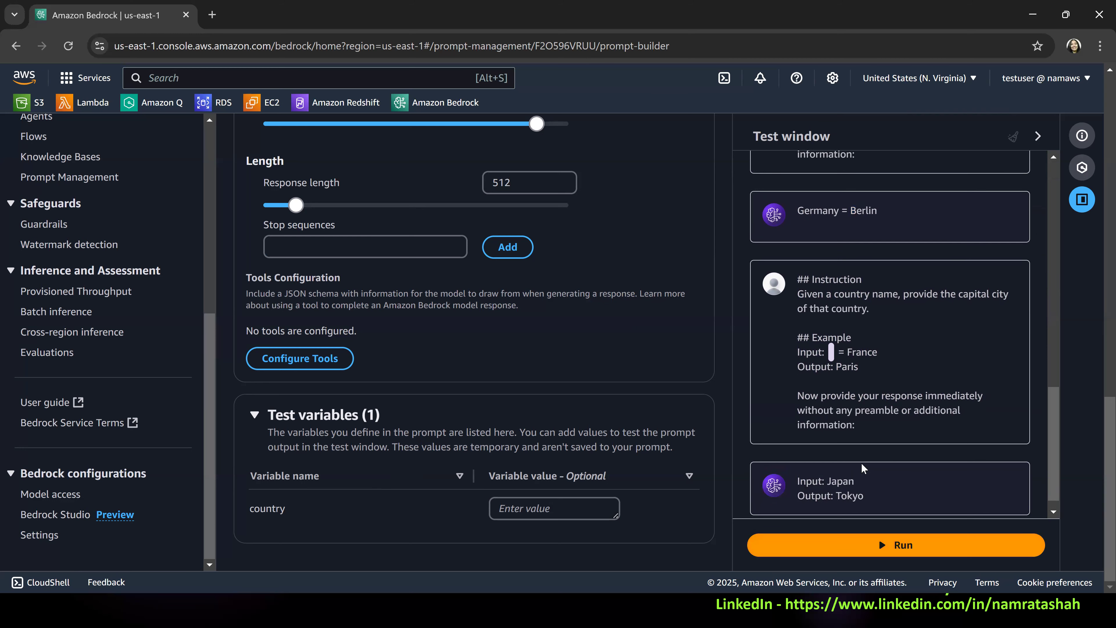
# Set the country test variable to USA and run the prompt.
pyautogui.click(592, 512)
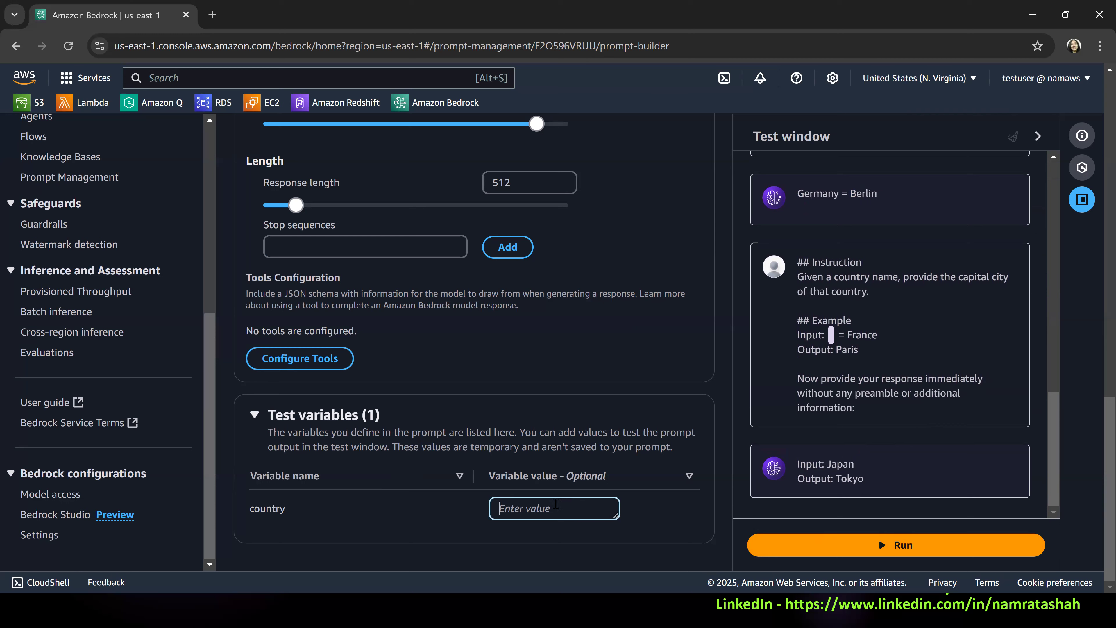
pyautogui.write('U')
pyautogui.press('BackSpace')
pyautogui.write('USA')
pyautogui.click(875, 544)
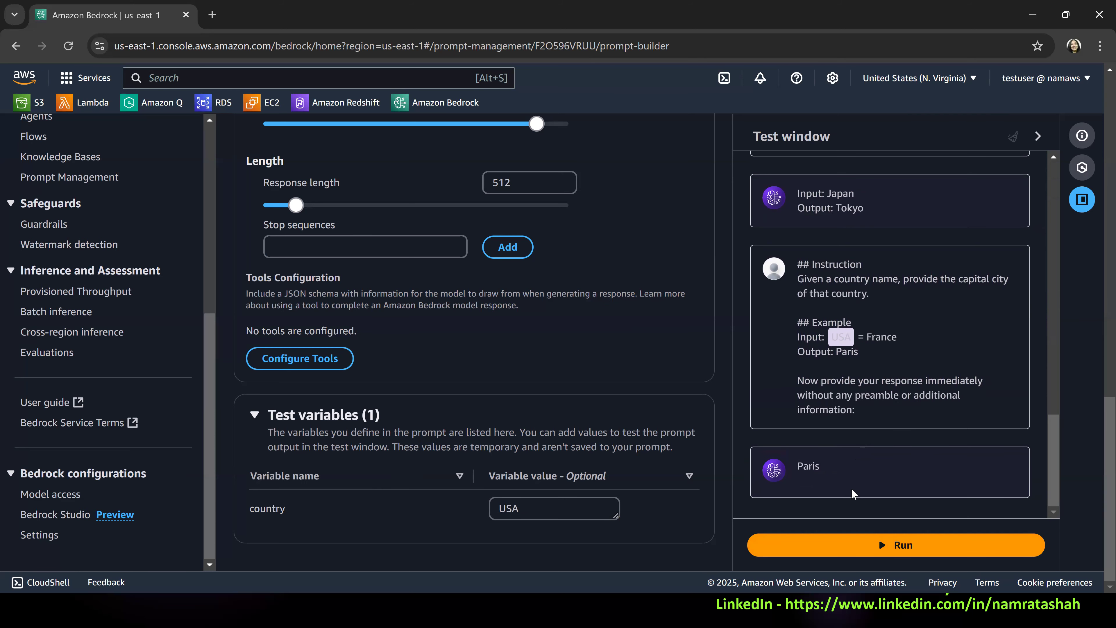
# Replace the word "country" in the instruction's "Given a country name" sentence with the variable {{country}}.
pyautogui.scroll(3, 921, 418)
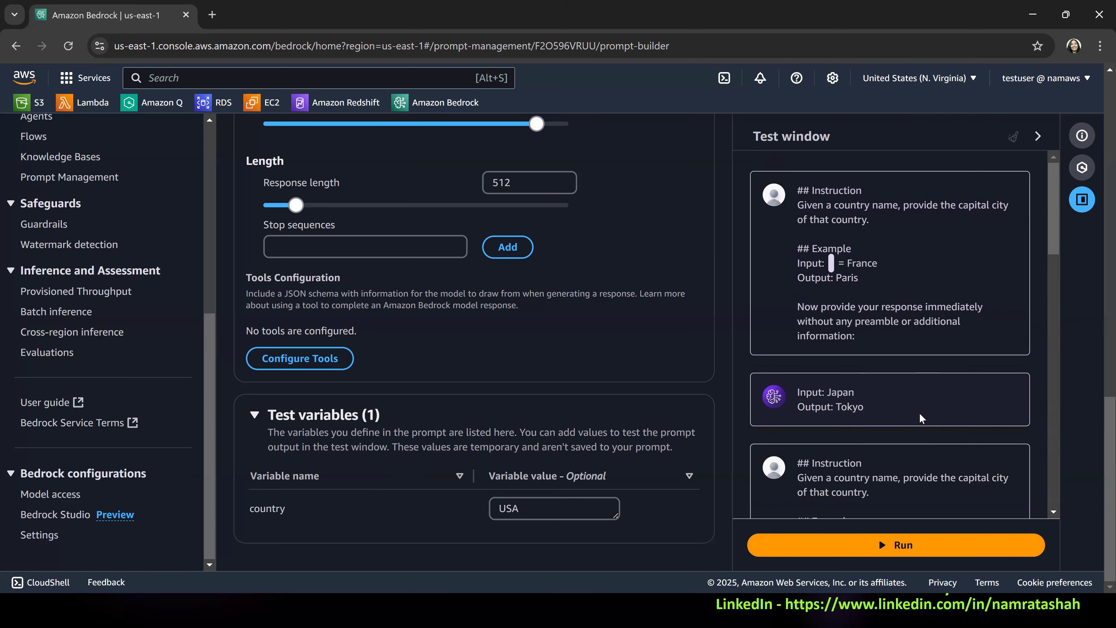
pyautogui.scroll(1, 552, 369)
pyautogui.scroll(10, 566, 368)
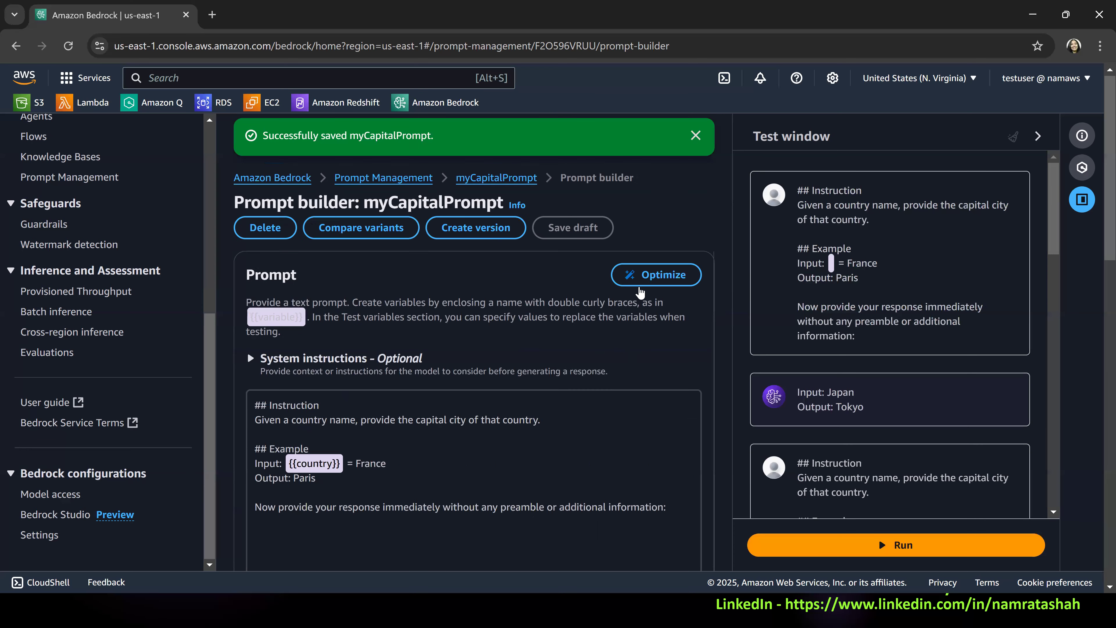
pyautogui.click(485, 469)
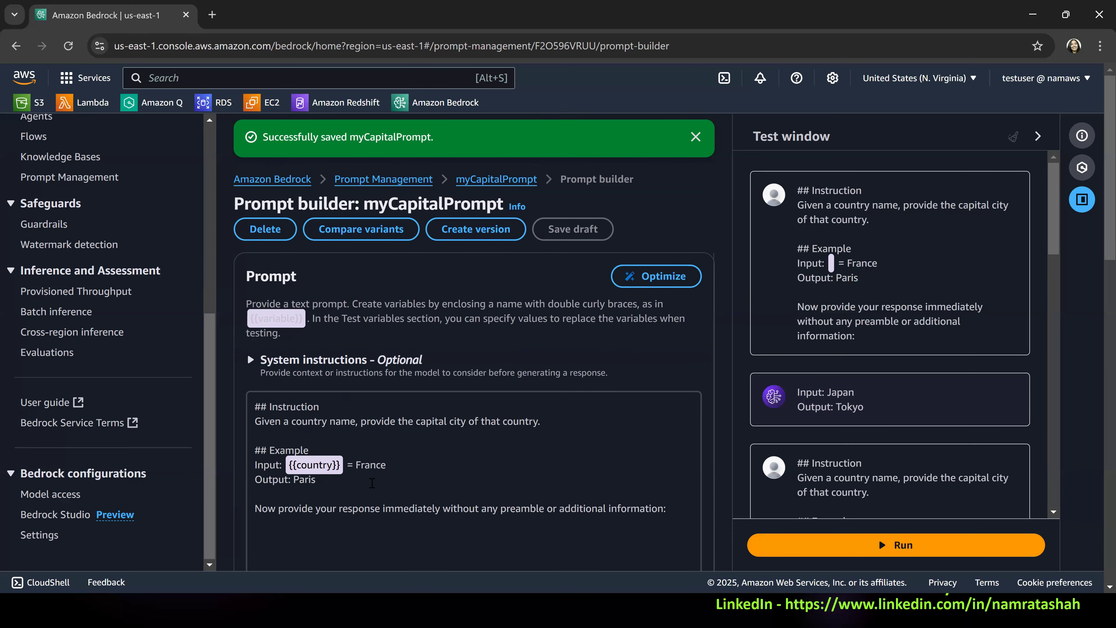
pyautogui.doubleClick(318, 423)
pyautogui.write('{{')
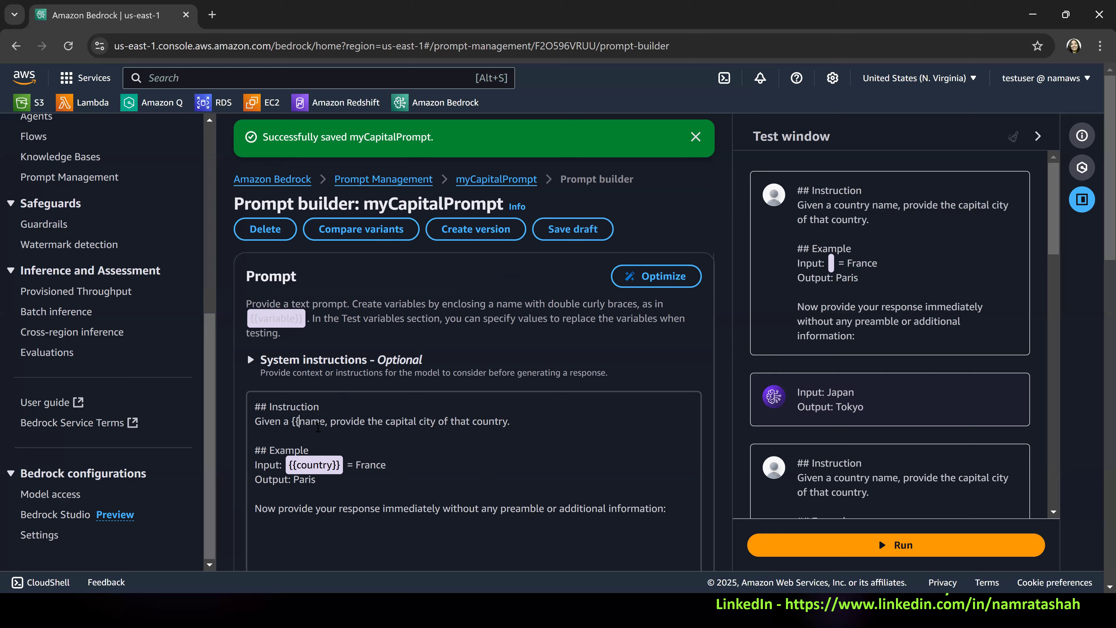
pyautogui.write('}}')
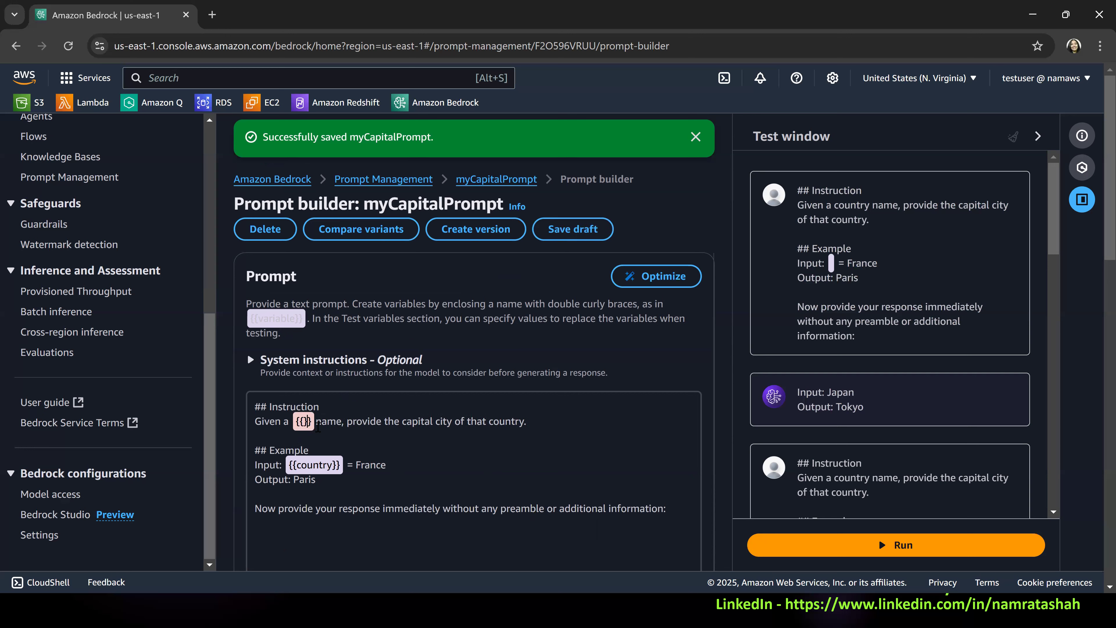
pyautogui.write('country')
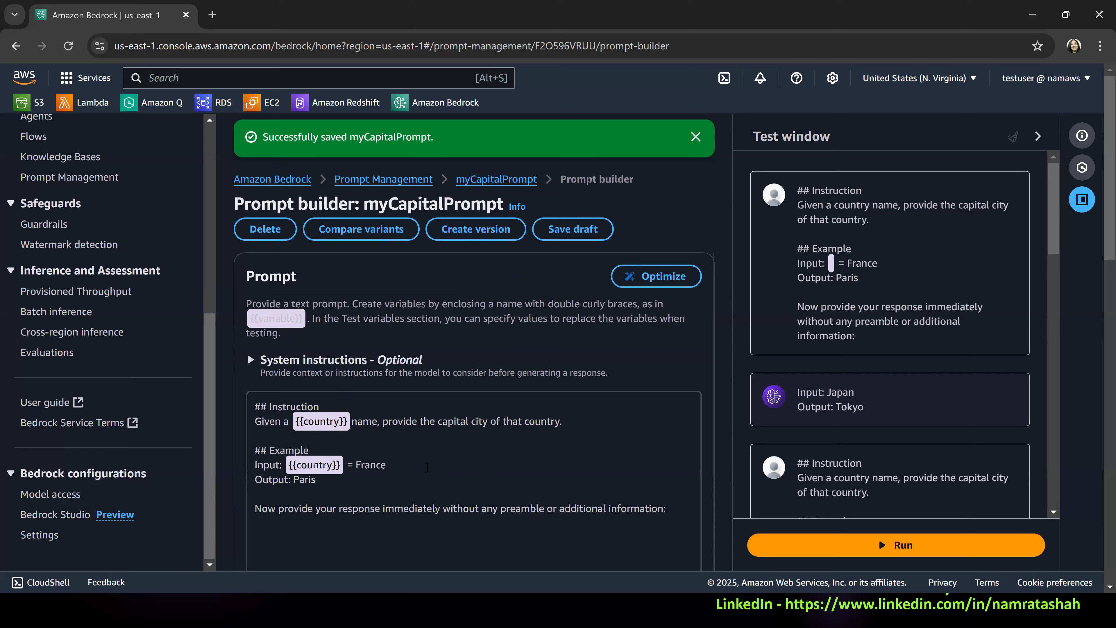
# Undo the {{country}} variable insertion in the instruction line and redo it.
pyautogui.moveTo(326, 482); pyautogui.dragTo(229, 473)
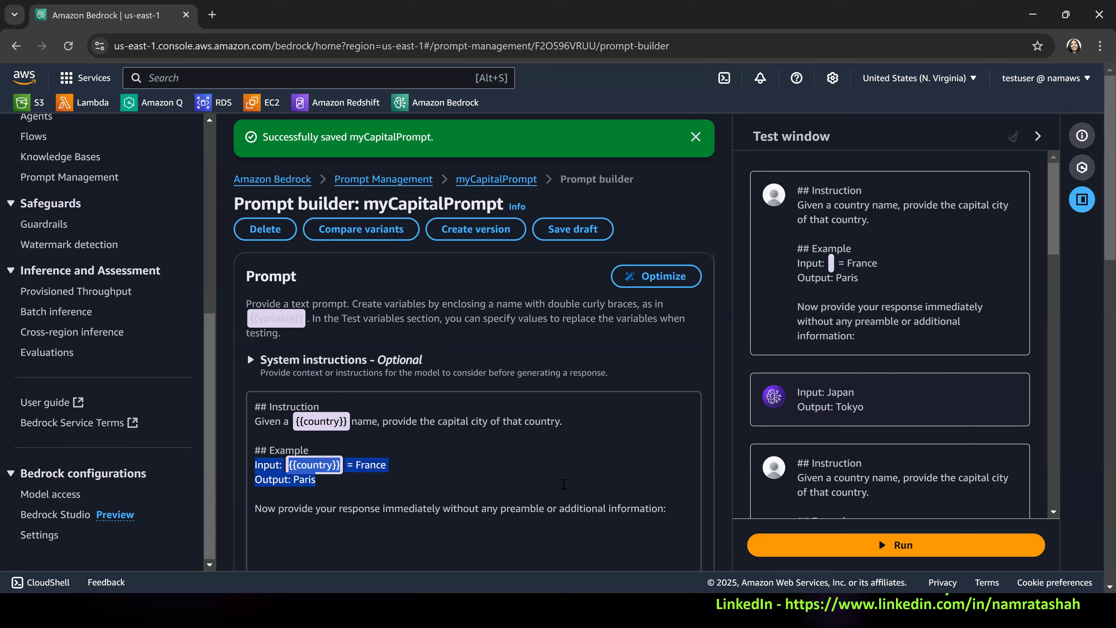
pyautogui.click(338, 479)
pyautogui.moveTo(337, 479); pyautogui.dragTo(237, 456)
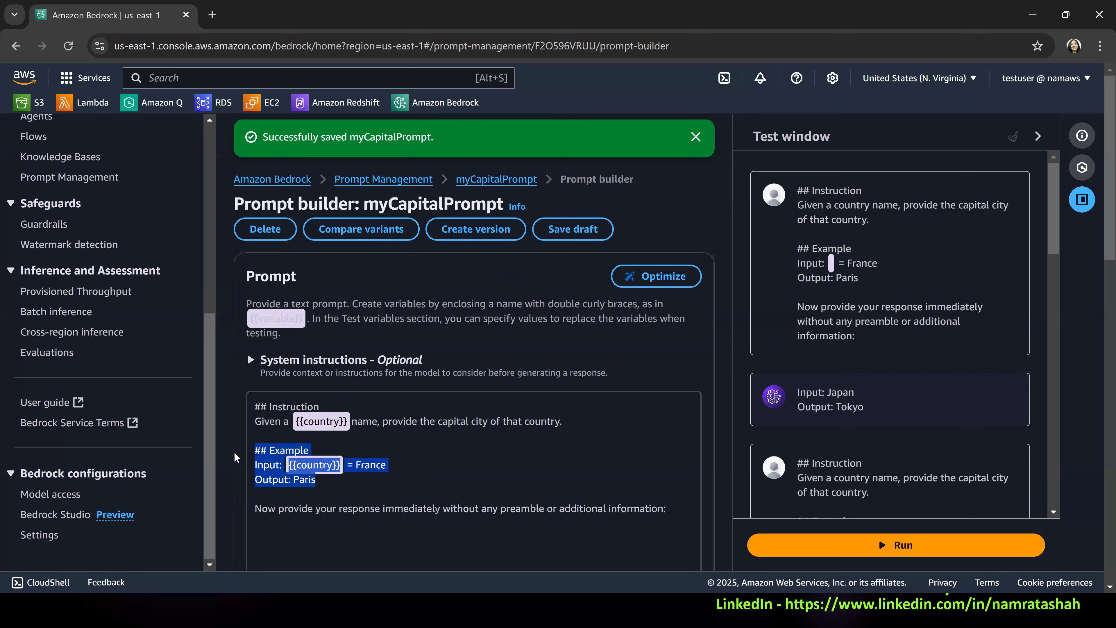
pyautogui.hotkey('ctrl', 'z')
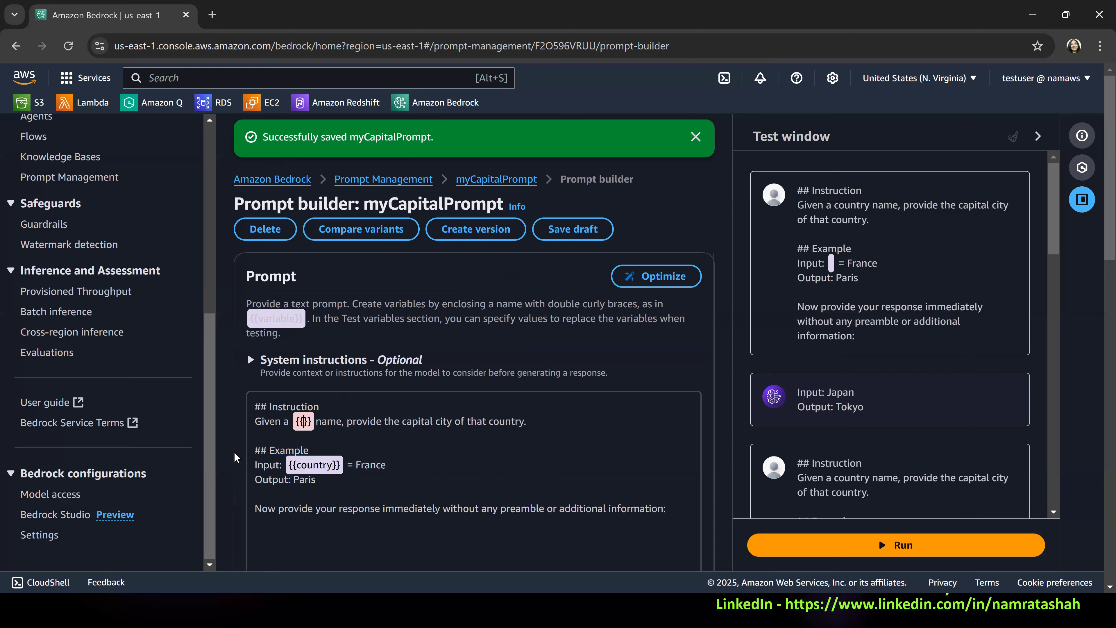
pyautogui.hotkey('ctrl', 'z')
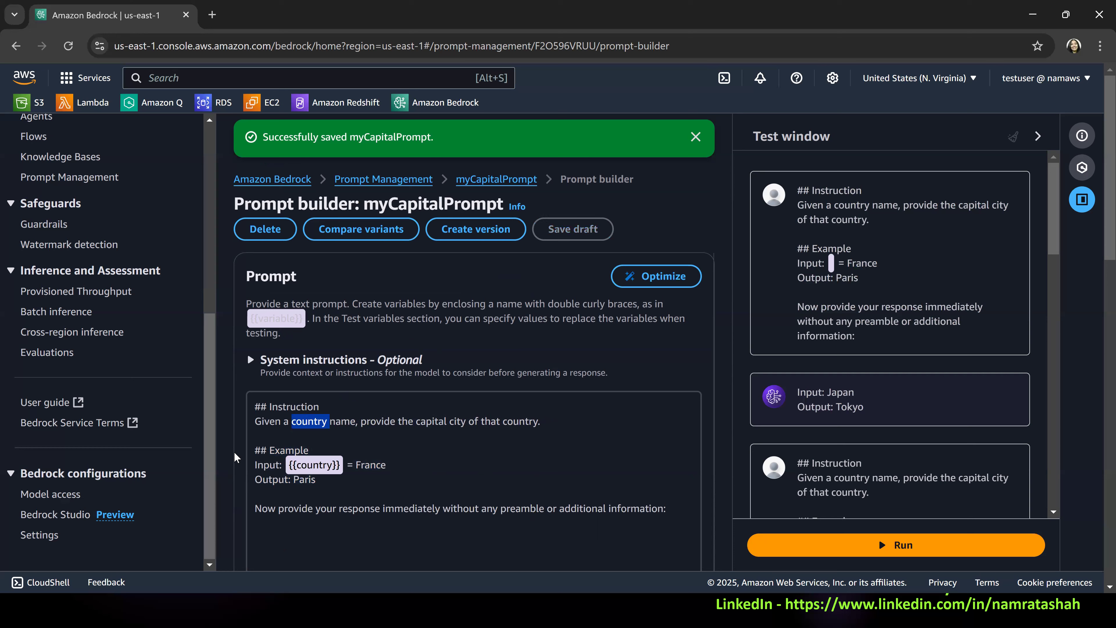
pyautogui.click(330, 480)
pyautogui.hotkey('ctrl', 'y')
pyautogui.hotkey('ctrl', 'y')
# Delete "= France" and the "Output: Paris" line from the prompt's Example section, keeping {{country}} as the input.
pyautogui.click(329, 467)
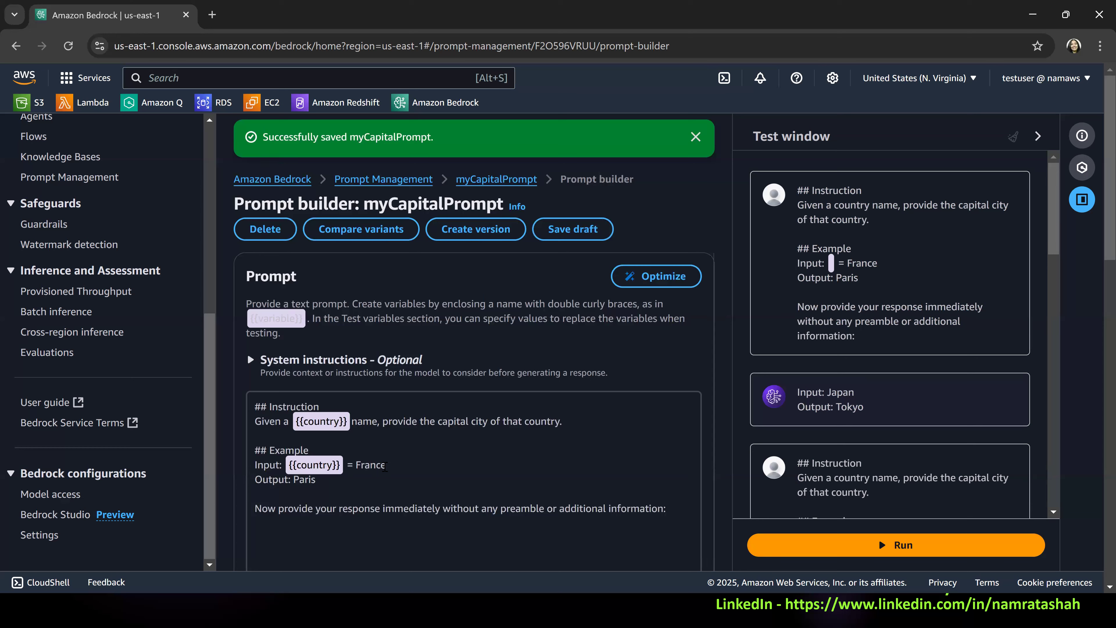
pyautogui.doubleClick(377, 469)
pyautogui.moveTo(348, 468); pyautogui.dragTo(364, 474)
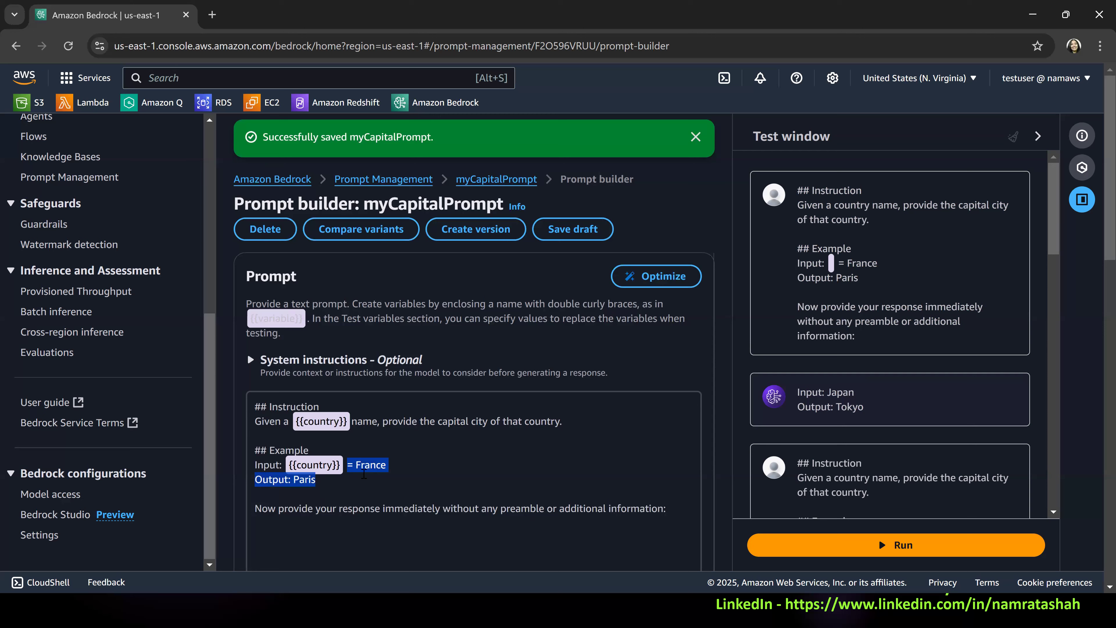
pyautogui.press('BackSpace')
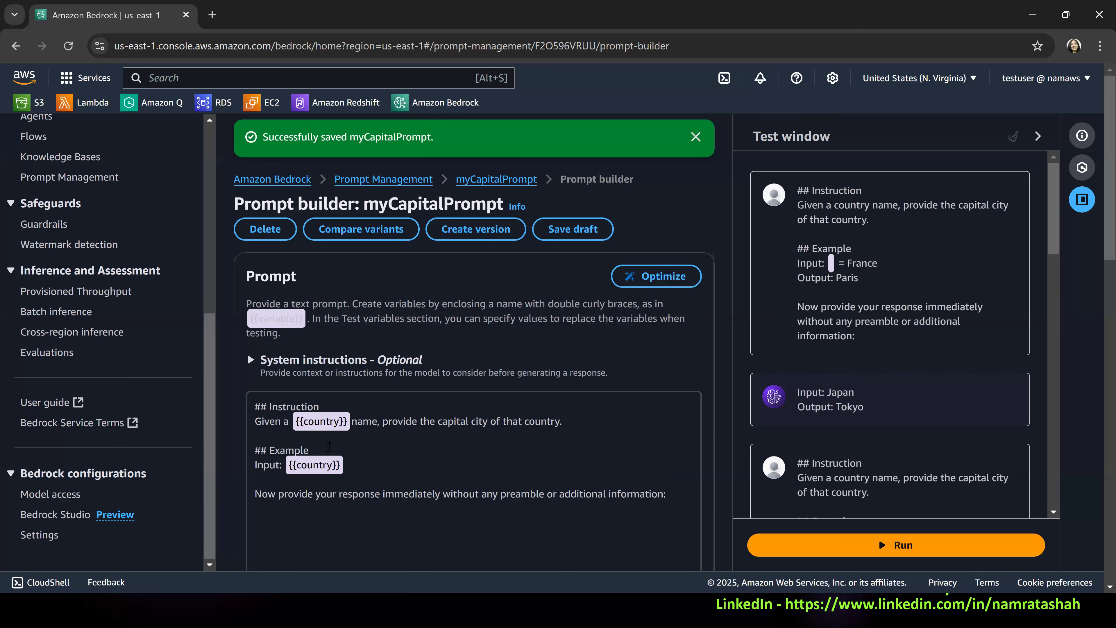
# End the prompt's closing response line with a period instead of a colon and save the draft.
pyautogui.scroll(-5, 487, 423)
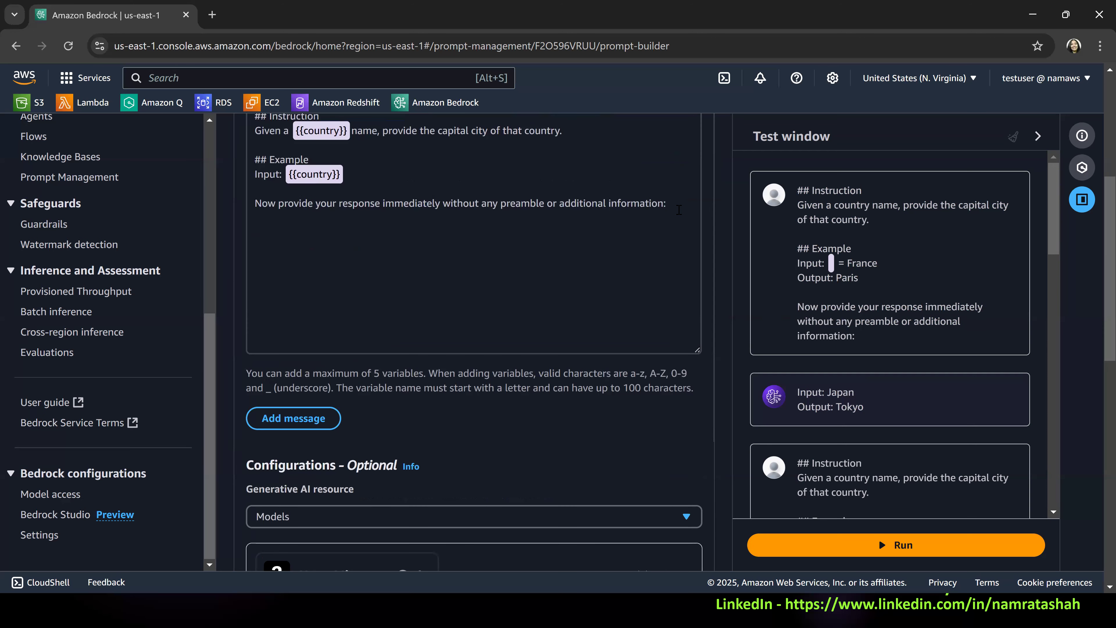
pyautogui.write('.')
pyautogui.scroll(5, 510, 268)
pyautogui.click(585, 229)
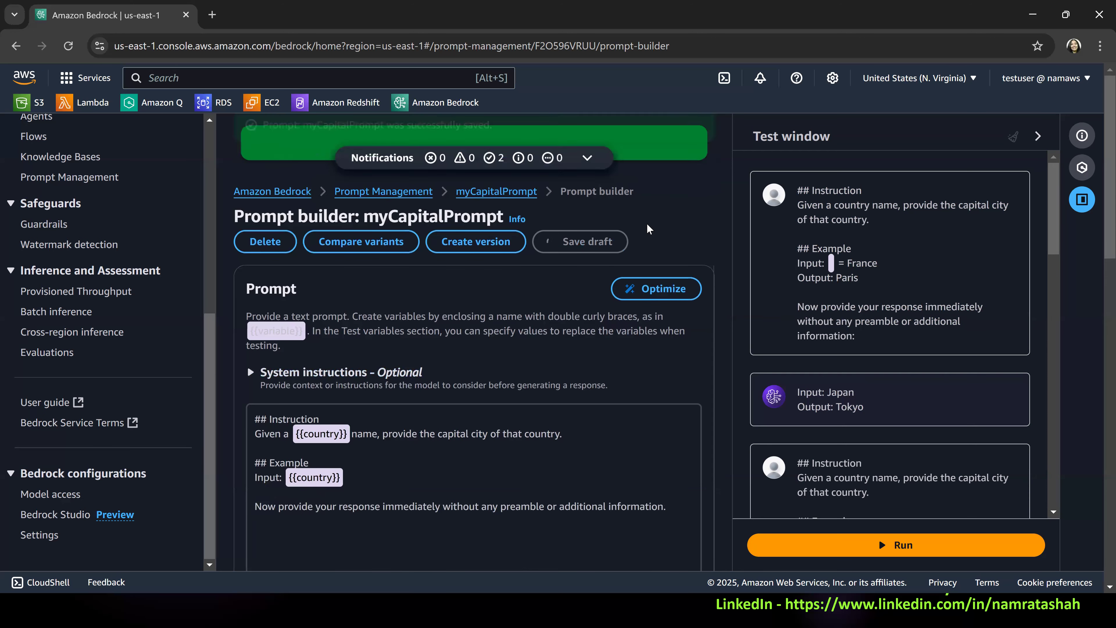
# Run the edited prompt in the test window with USA as the country value.
pyautogui.scroll(-8, 860, 387)
pyautogui.scroll(-10, 862, 390)
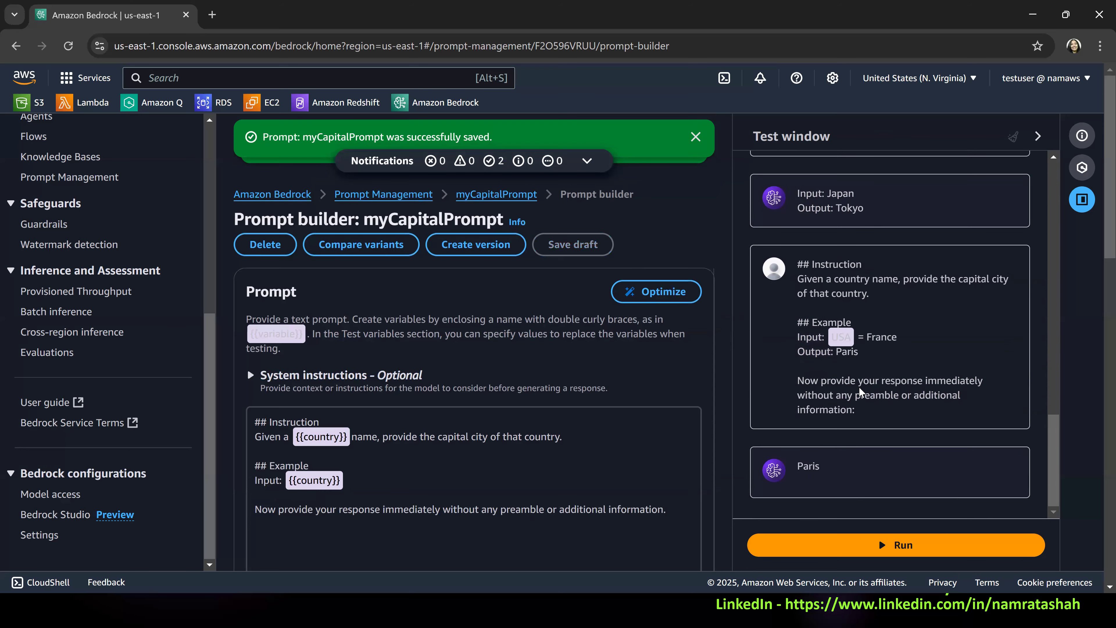
pyautogui.click(888, 549)
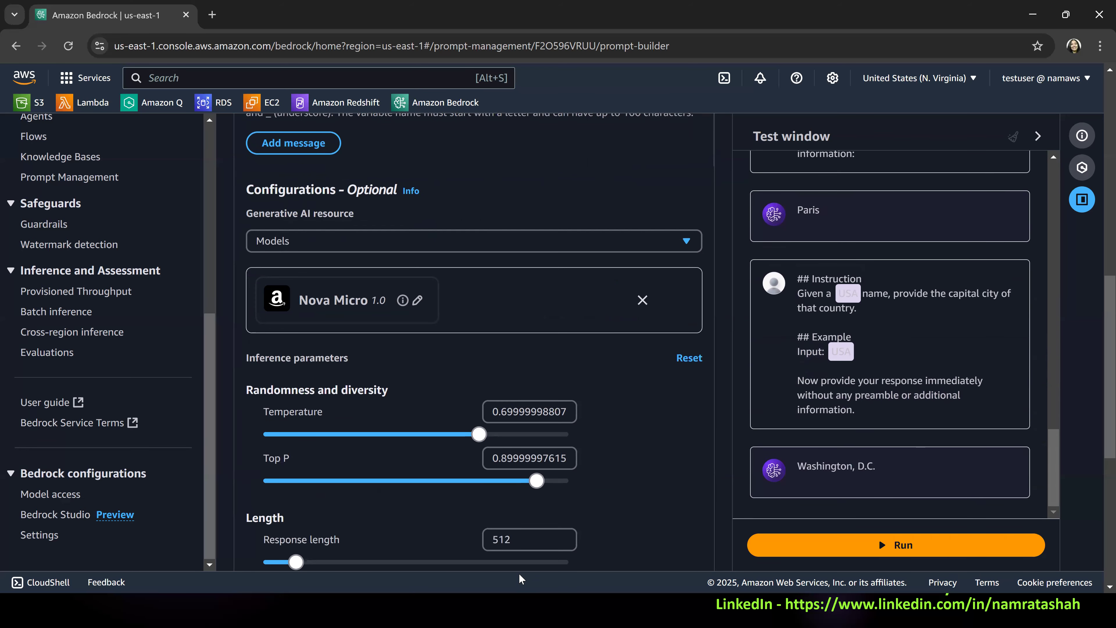
# Check the country test value, the prompt text and the latest answer, and rerun the prompt for USA.
pyautogui.scroll(-8, 537, 515)
pyautogui.click(537, 516)
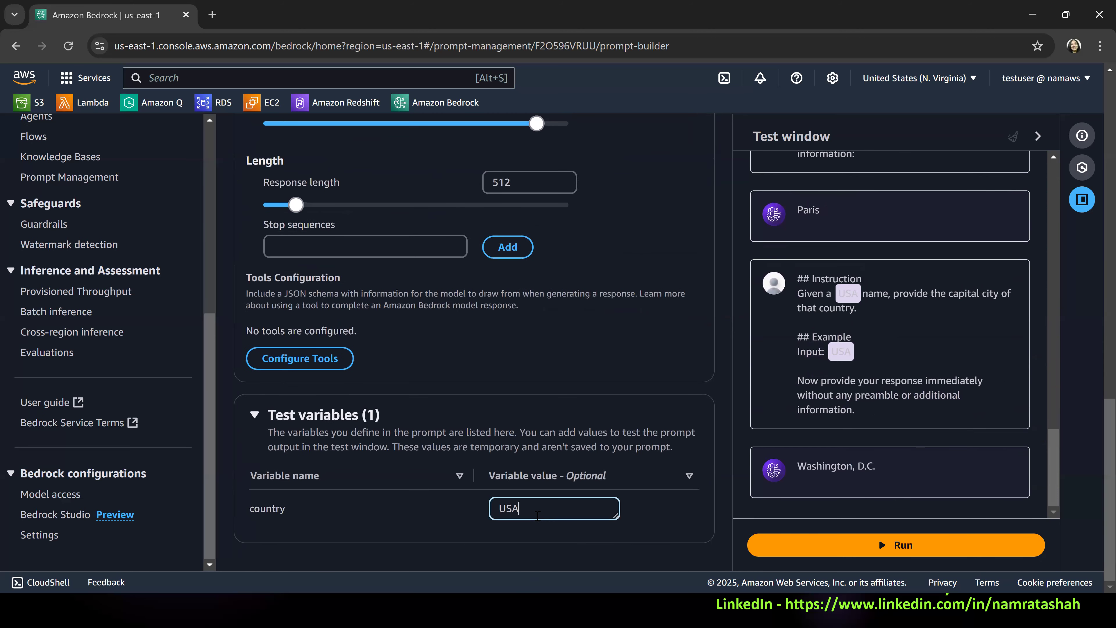
pyautogui.hotkey('ctrl', 'a')
pyautogui.scroll(10, 514, 306)
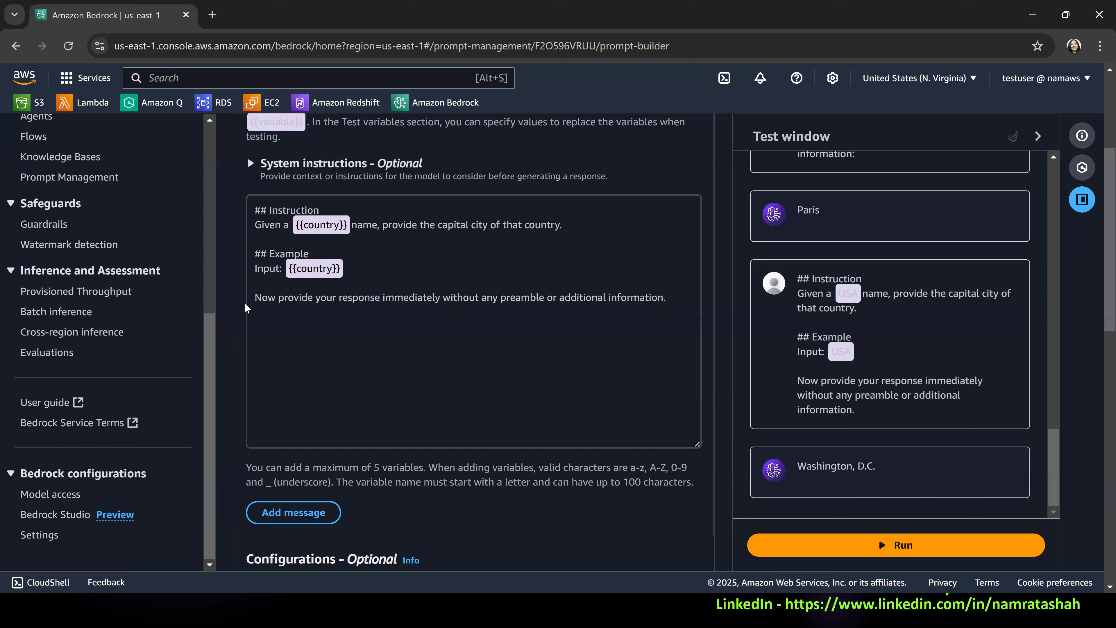
pyautogui.moveTo(797, 466); pyautogui.dragTo(885, 466)
pyautogui.scroll(-6, 842, 548)
pyautogui.click(860, 544)
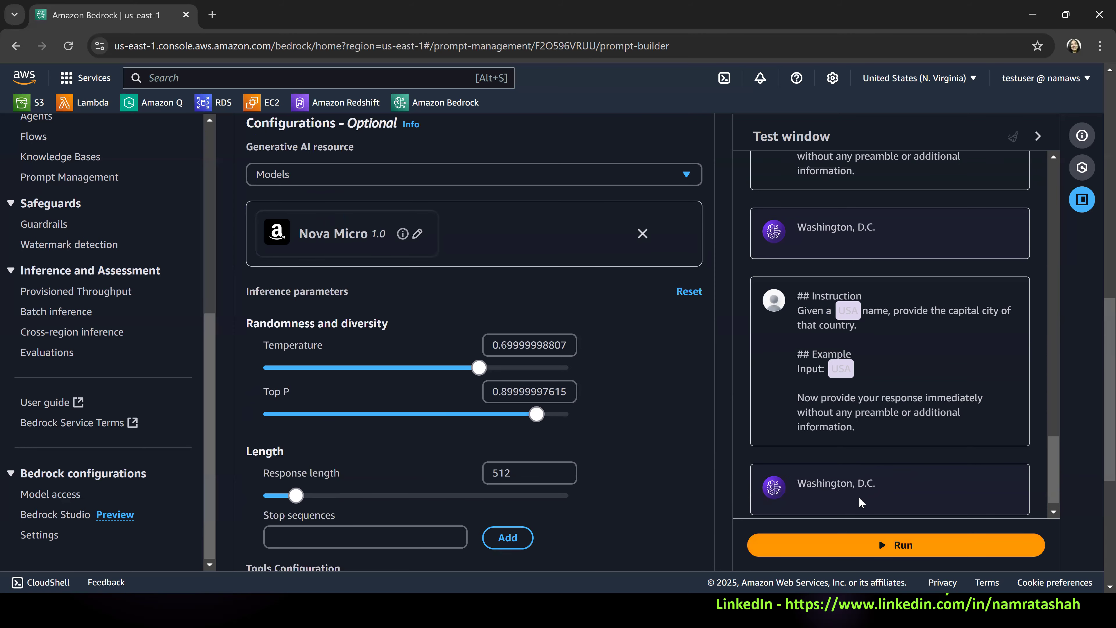
# Set the country test value to Poland and run the prompt.
pyautogui.scroll(-5, 522, 440)
pyautogui.doubleClick(523, 507)
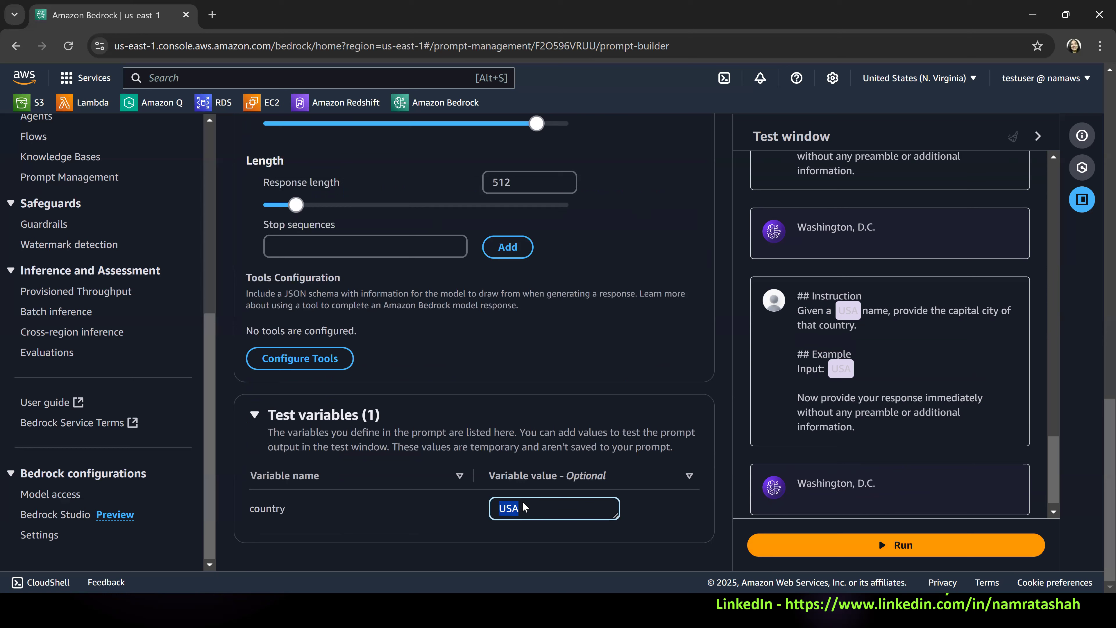
pyautogui.write('Polna')
pyautogui.write('d')
pyautogui.click(939, 555)
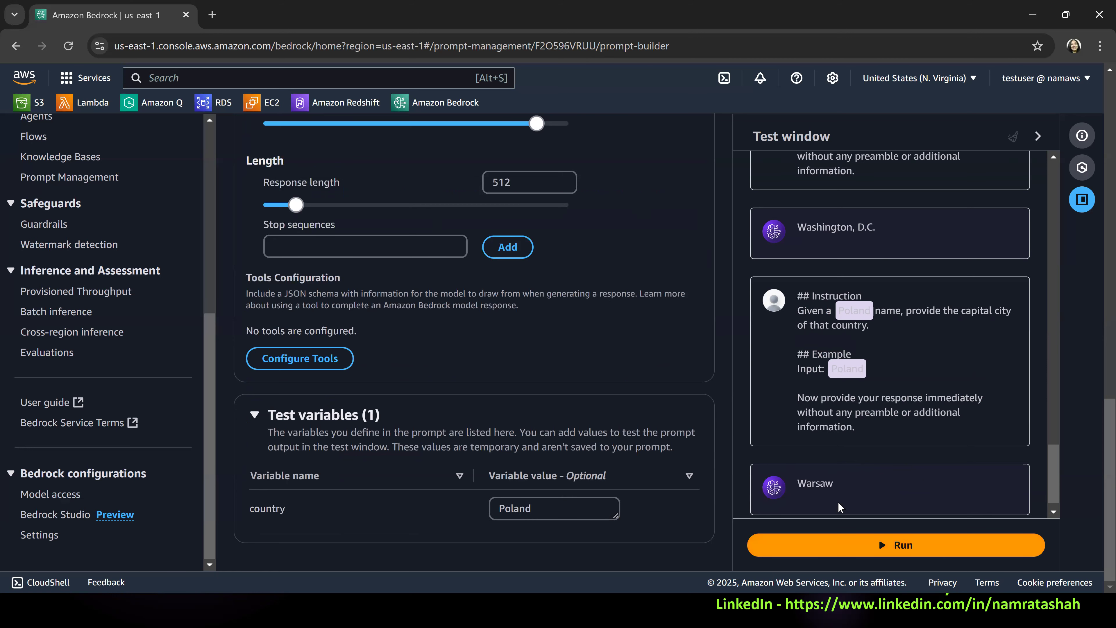
# Change the country test value to UK and run the prompt again.
pyautogui.doubleClick(527, 505)
pyautogui.click(528, 501)
pyautogui.press('BackSpace')
pyautogui.press('BackSpace')
pyautogui.press('BackSpace')
pyautogui.press('BackSpace')
pyautogui.press('BackSpace')
pyautogui.press('BackSpace')
pyautogui.write('UK')
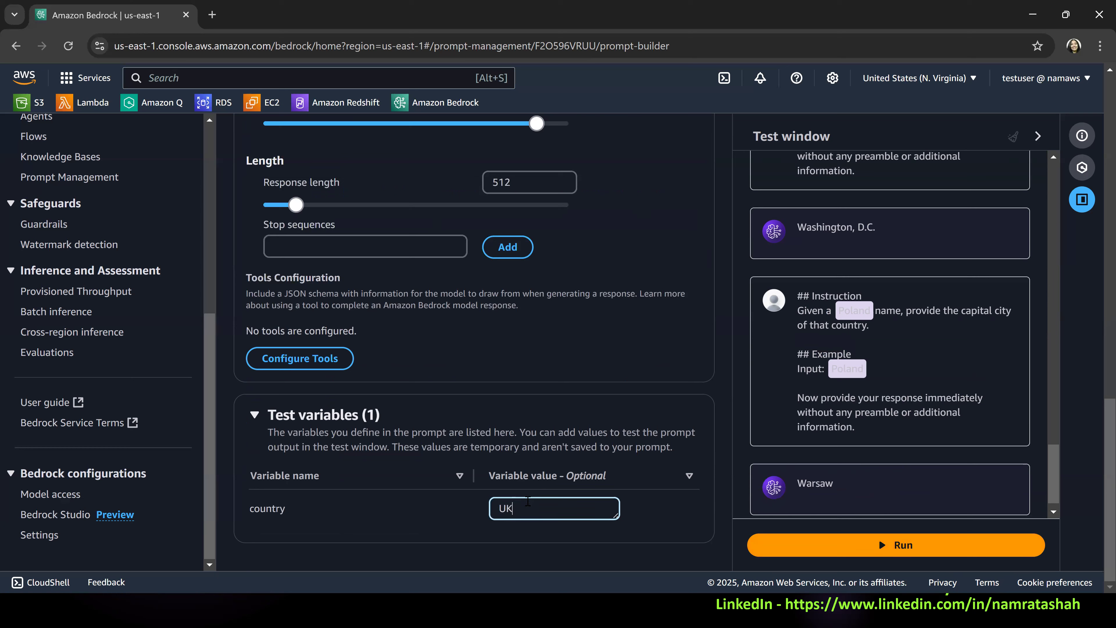
pyautogui.click(861, 546)
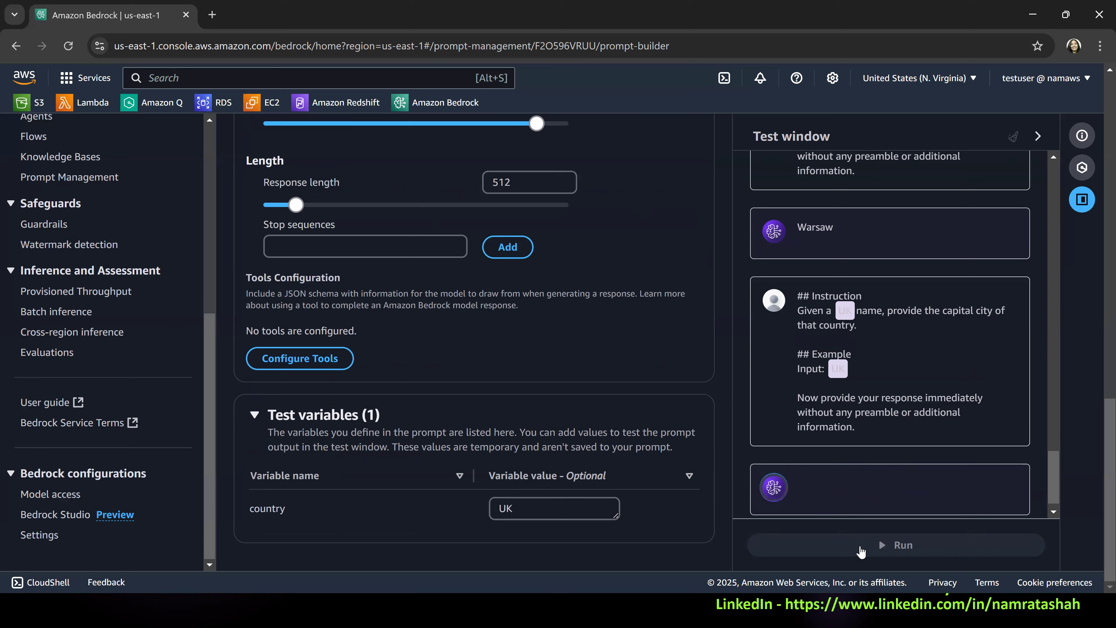
# Test the prompt with India as the country value.
pyautogui.doubleClick(528, 509)
pyautogui.write('India')
pyautogui.click(819, 539)
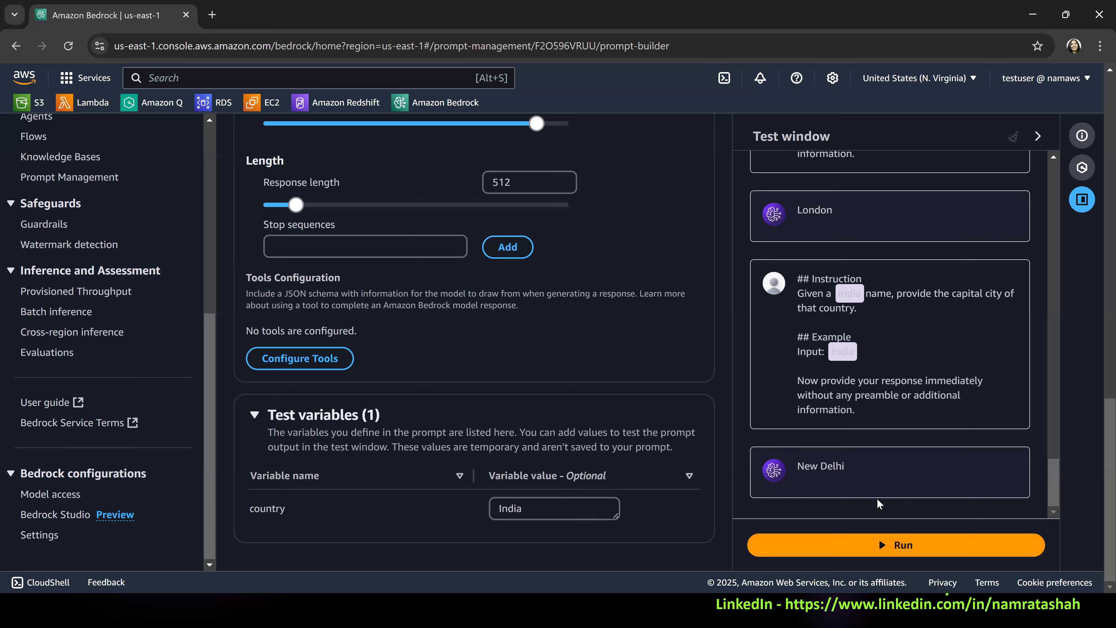
# Save the myCapitalPrompt draft and return to the Prompt Management overview.
pyautogui.scroll(15, 561, 264)
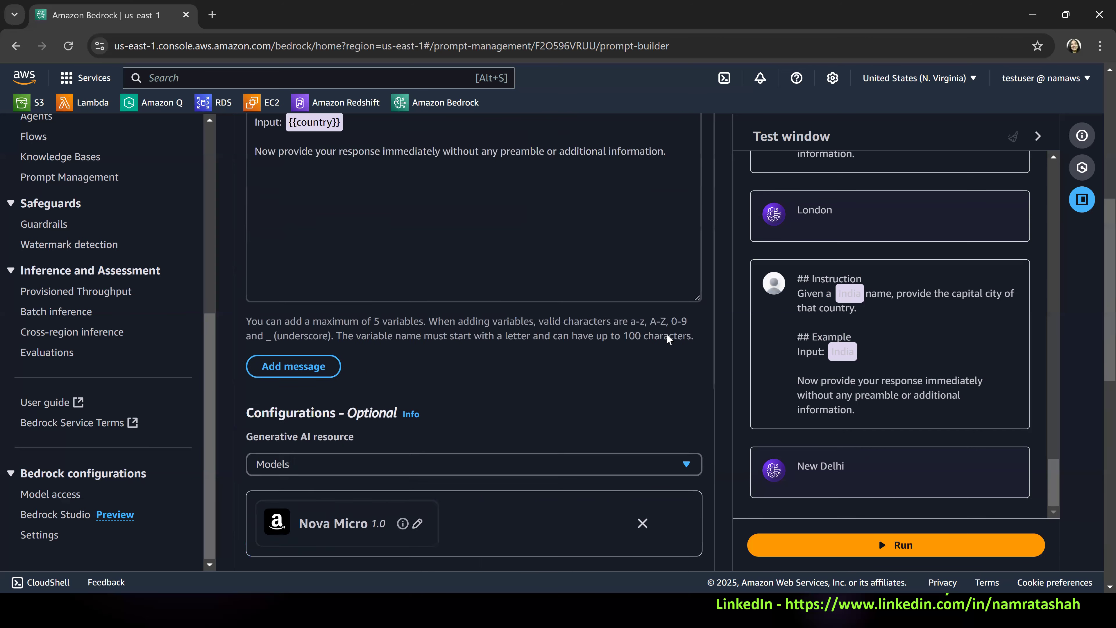
pyautogui.click(560, 244)
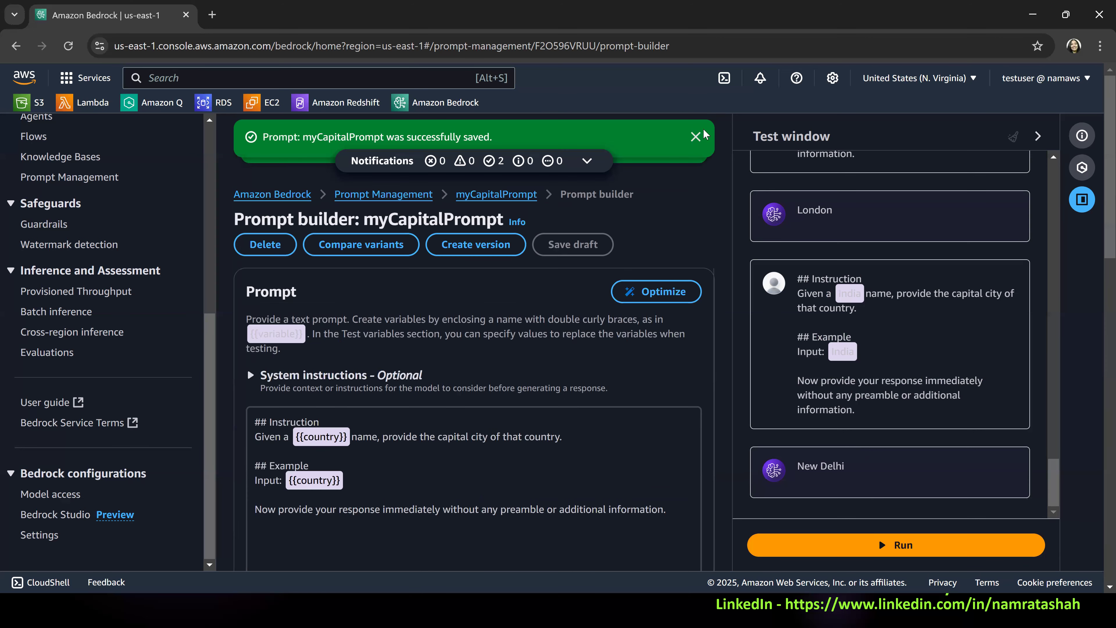
pyautogui.click(696, 137)
pyautogui.click(696, 137)
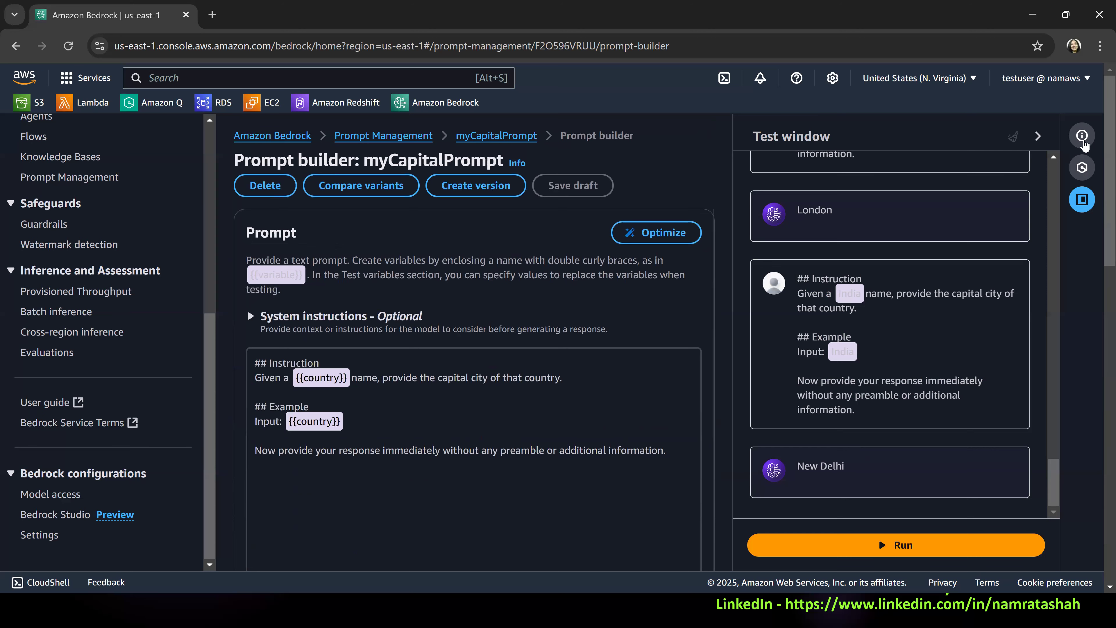
pyautogui.click(398, 137)
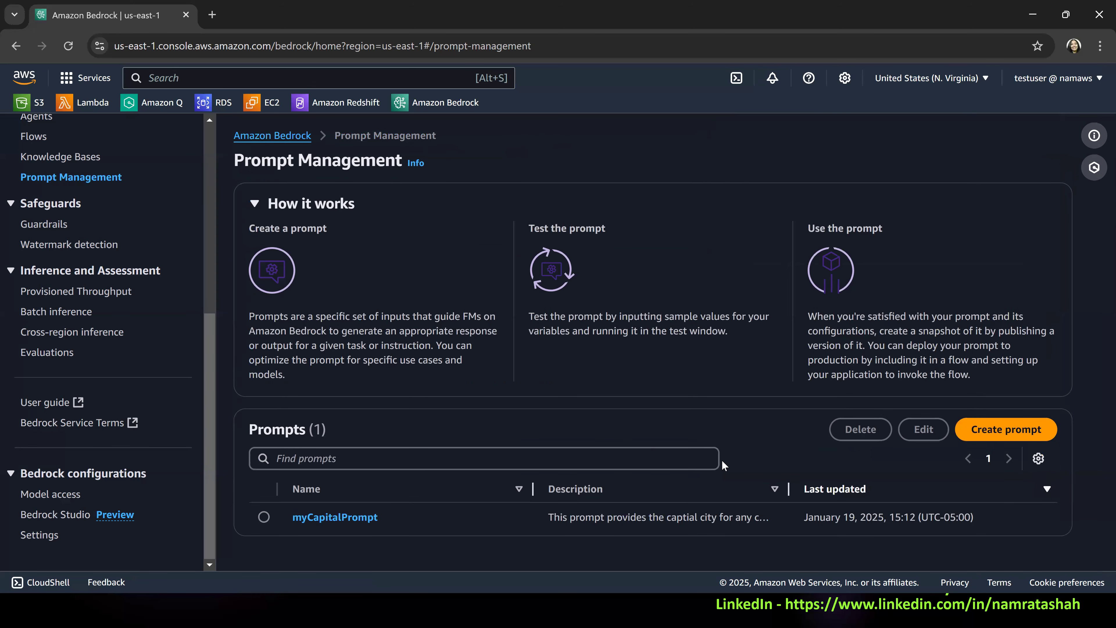
# Start creating a new prompt and name it myDayTripAdvisor.
pyautogui.click(1029, 429)
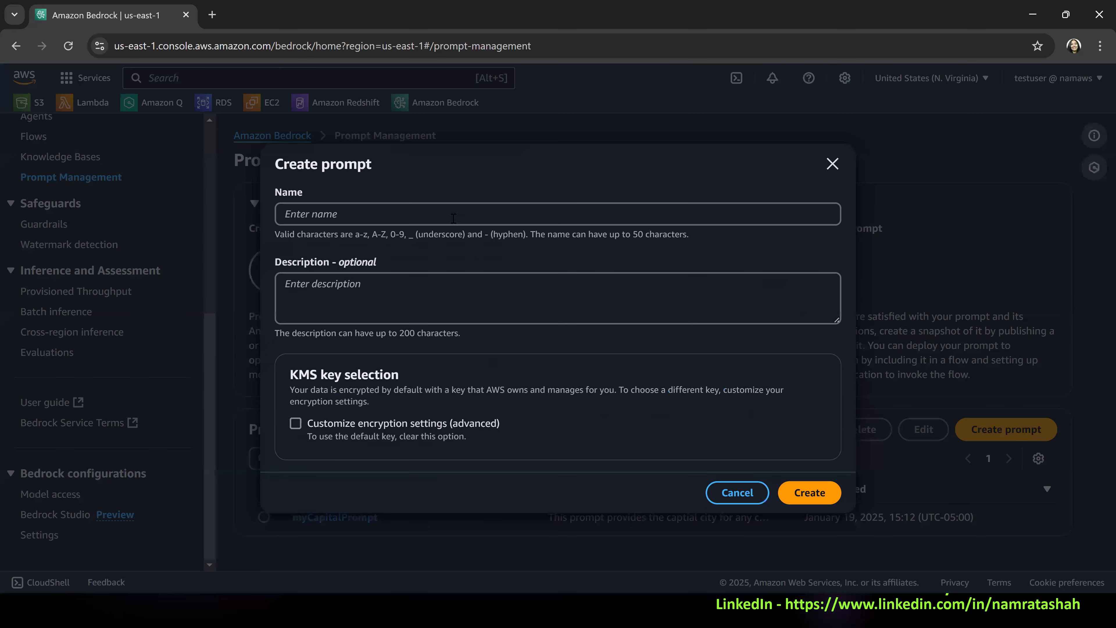
pyautogui.click(453, 218)
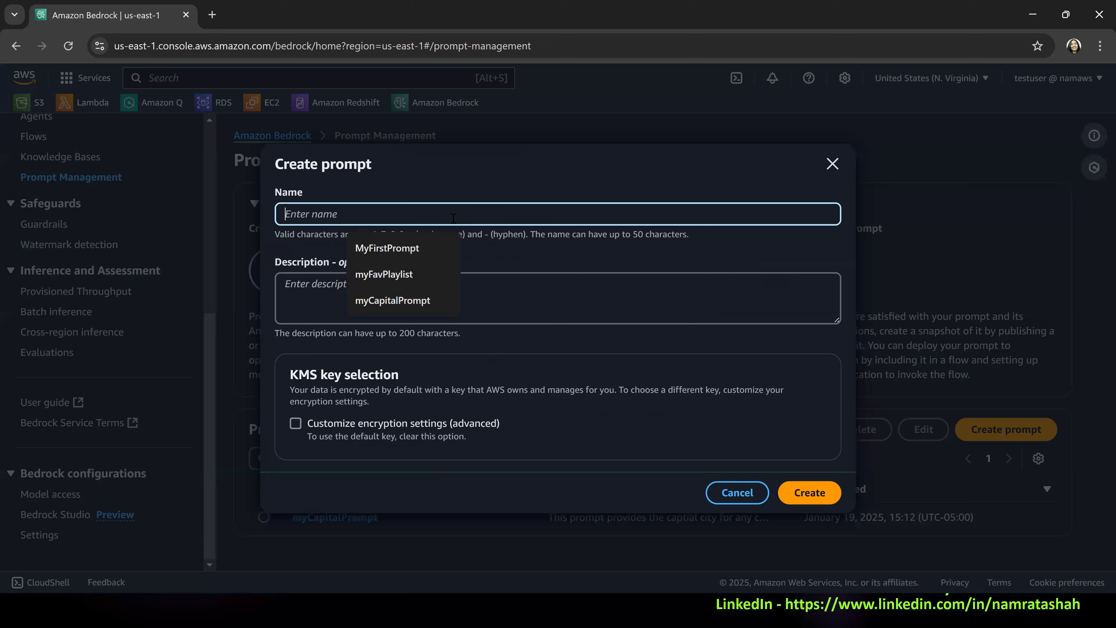
pyautogui.write('myDa')
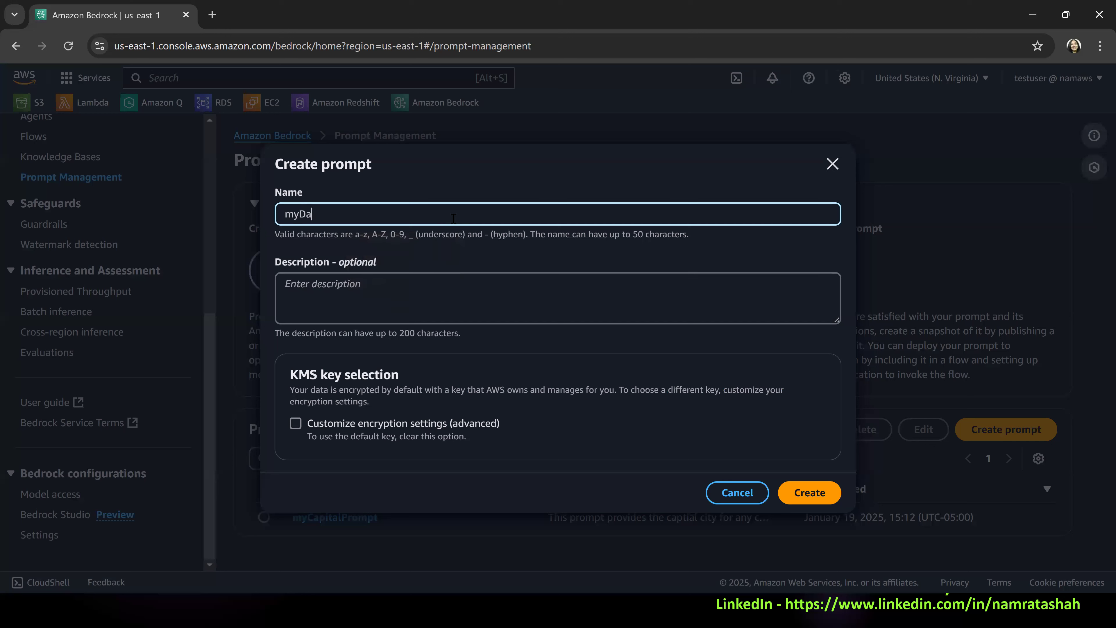
pyautogui.write('yTripAdvisor')
# Begin the new prompt's description with "This prompt helps travelers to plan their day trip given".
pyautogui.click(332, 302)
pyautogui.write('This')
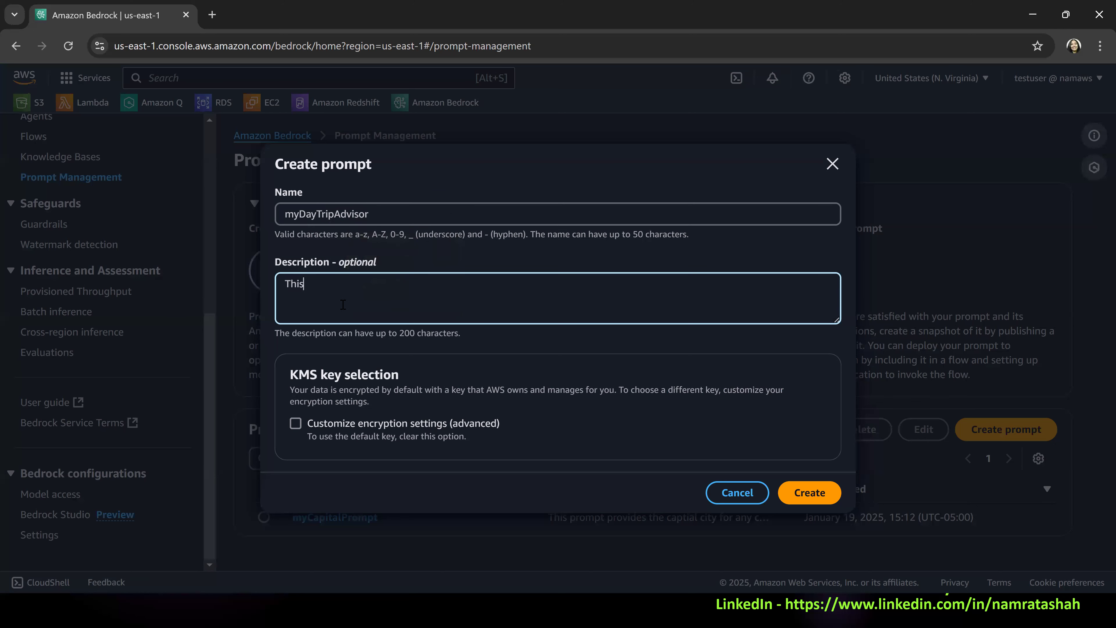
pyautogui.write(' prompt helps traveler')
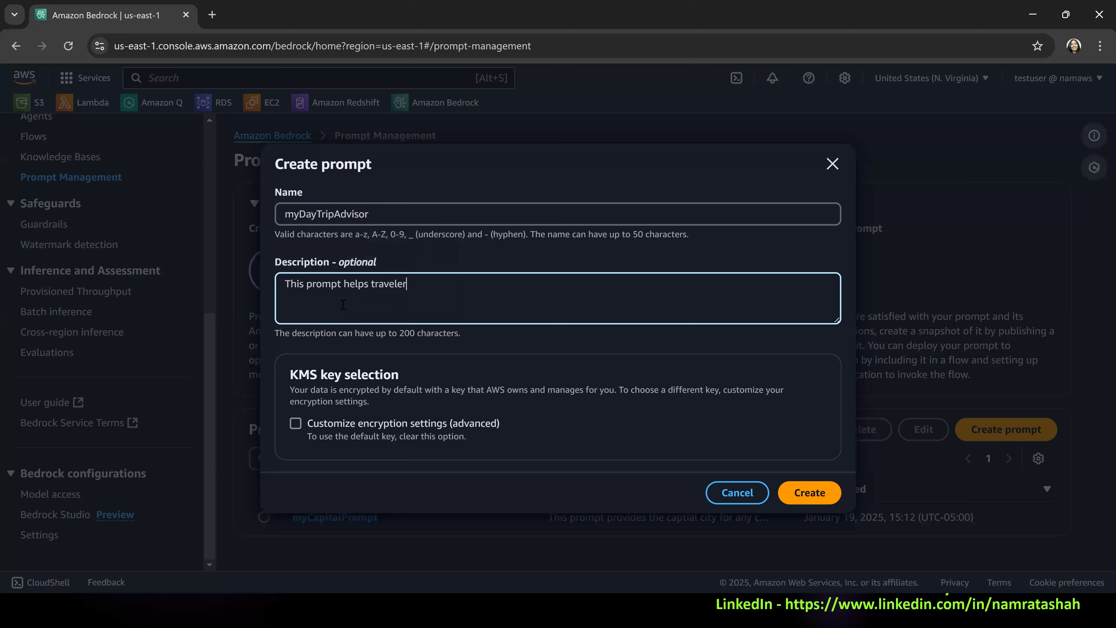
pyautogui.write('s to plan their day trip give')
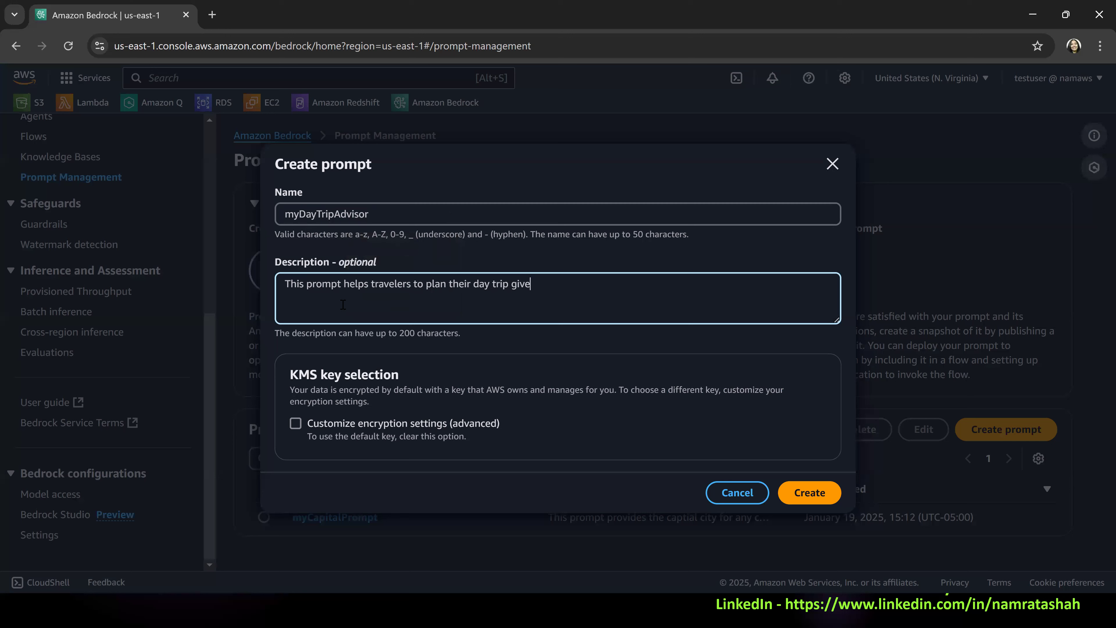
pyautogui.write('n the city and the date')
# Complete the description with "the city" and create the prompt.
pyautogui.press('BackSpace')
pyautogui.press('BackSpace')
pyautogui.press('BackSpace')
pyautogui.press('BackSpace')
pyautogui.press('BackSpace')
pyautogui.press('BackSpace')
pyautogui.press('BackSpace')
pyautogui.press('BackSpace')
pyautogui.press('BackSpace')
pyautogui.press('BackSpace')
pyautogui.press('BackSpace')
pyautogui.press('BackSpace')
pyautogui.write('.')
pyautogui.click(817, 489)
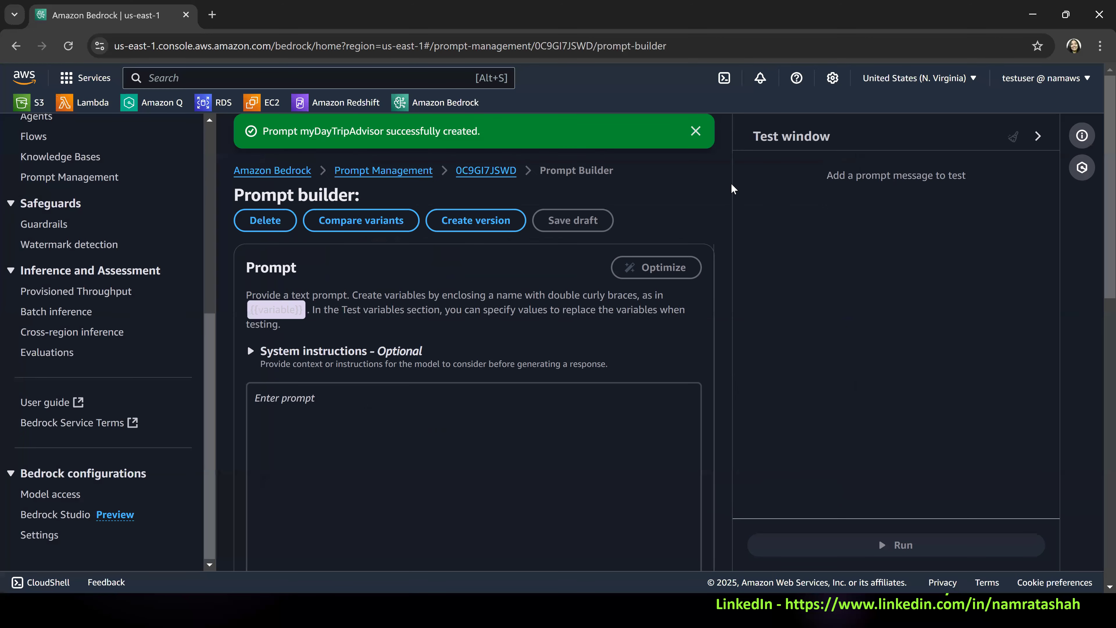
pyautogui.click(696, 137)
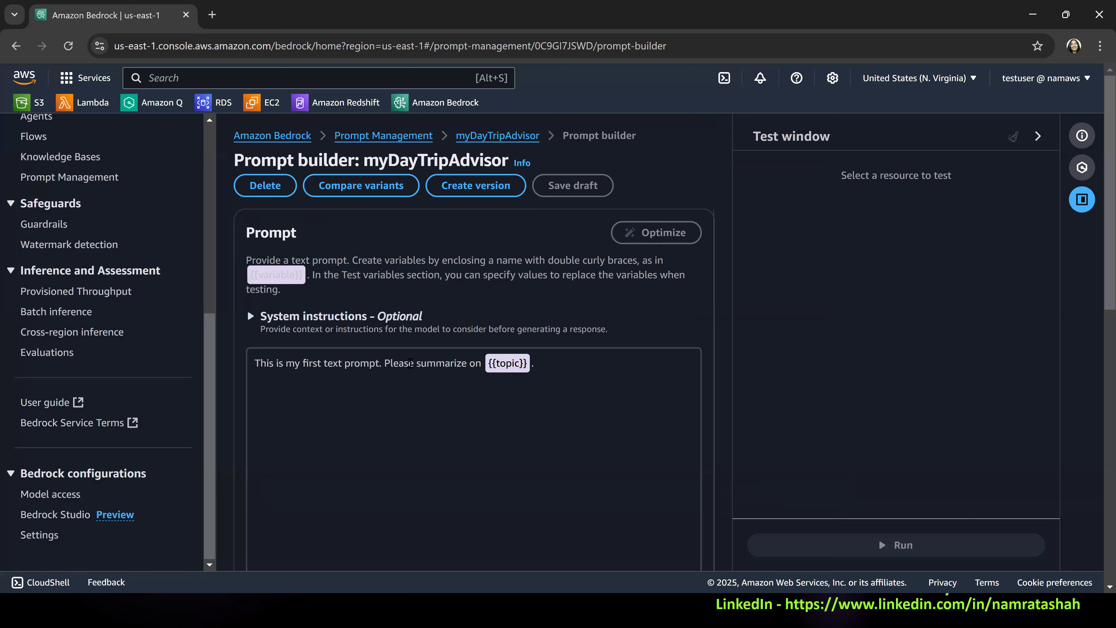
# Replace the sample wording before the {{topic}} variable in the prompt text with "Provide".
pyautogui.hotkey('shift', 'Home')
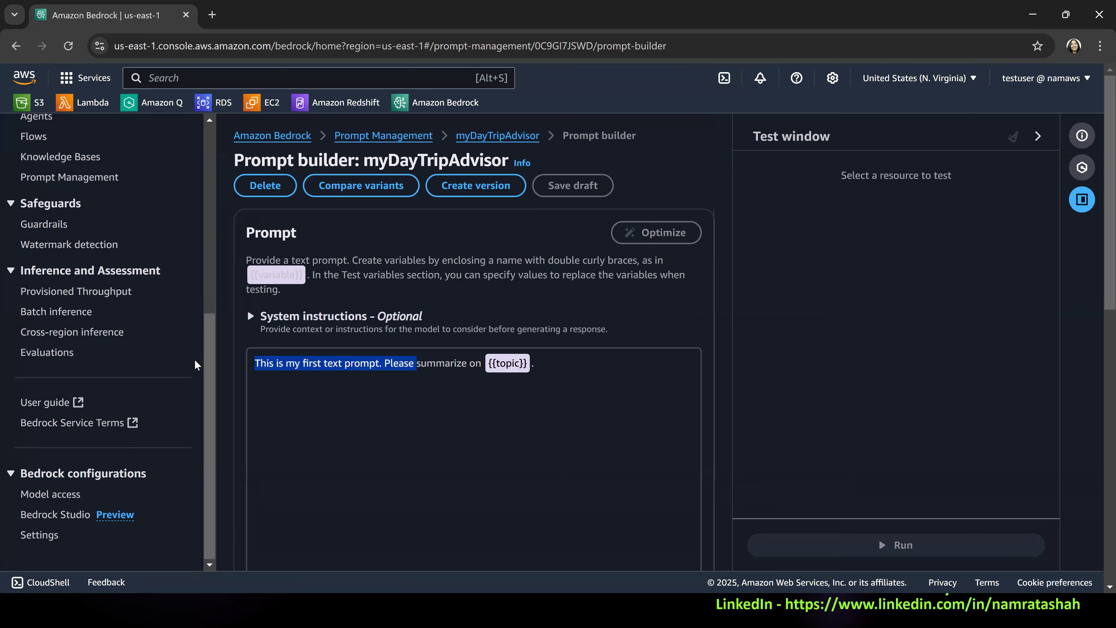
pyautogui.write('Provide')
pyautogui.hotkey('shift', 'Right')
pyautogui.hotkey('shift', 'Right')
pyautogui.hotkey('shift', 'Right')
pyautogui.hotkey('shift', 'Right')
pyautogui.hotkey('shift', 'Right')
pyautogui.hotkey('shift', 'Right')
pyautogui.hotkey('shift', 'Right')
pyautogui.hotkey('shift', 'Right')
pyautogui.hotkey('shift', 'Right')
pyautogui.hotkey('shift', 'Right')
pyautogui.hotkey('shift', 'Right')
pyautogui.hotkey('shift', 'Right')
pyautogui.hotkey('shift', 'Right')
pyautogui.press('BackSpace')
pyautogui.press('BackSpace')
pyautogui.press('BackSpace')
pyautogui.press('BackSpace')
pyautogui.press('BackSpace')
pyautogui.press('BackSpace')
pyautogui.press('BackSpace')
pyautogui.press('BackSpace')
pyautogui.press('BackSpace')
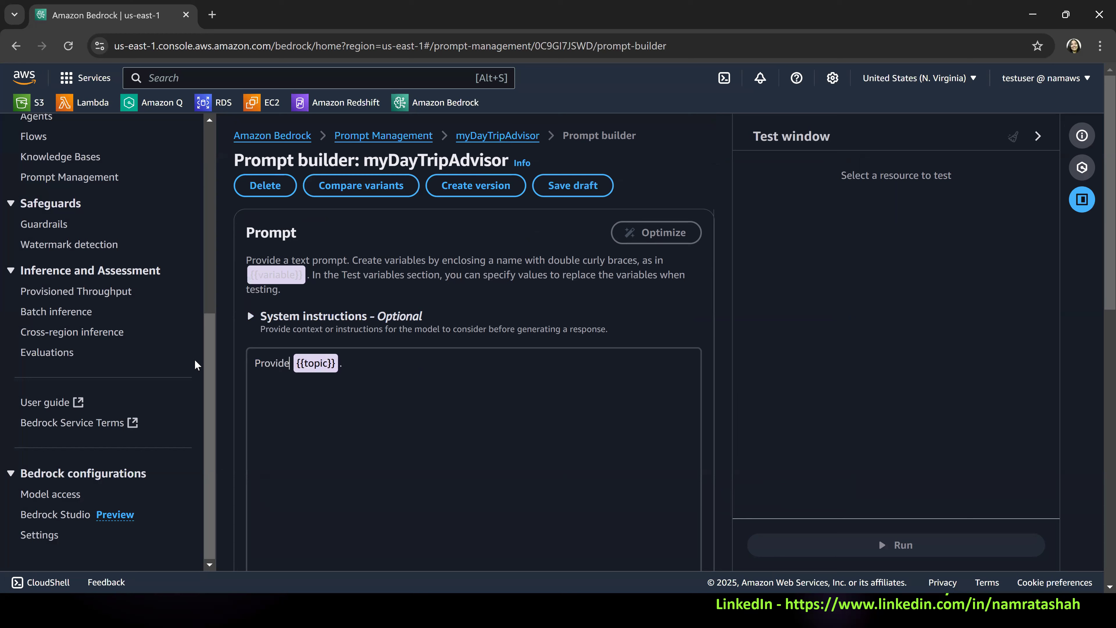
# Reword the prompt text before the {{topic}} variable to "Create a day trip plan for anyone visiting".
pyautogui.write('Create a day p')
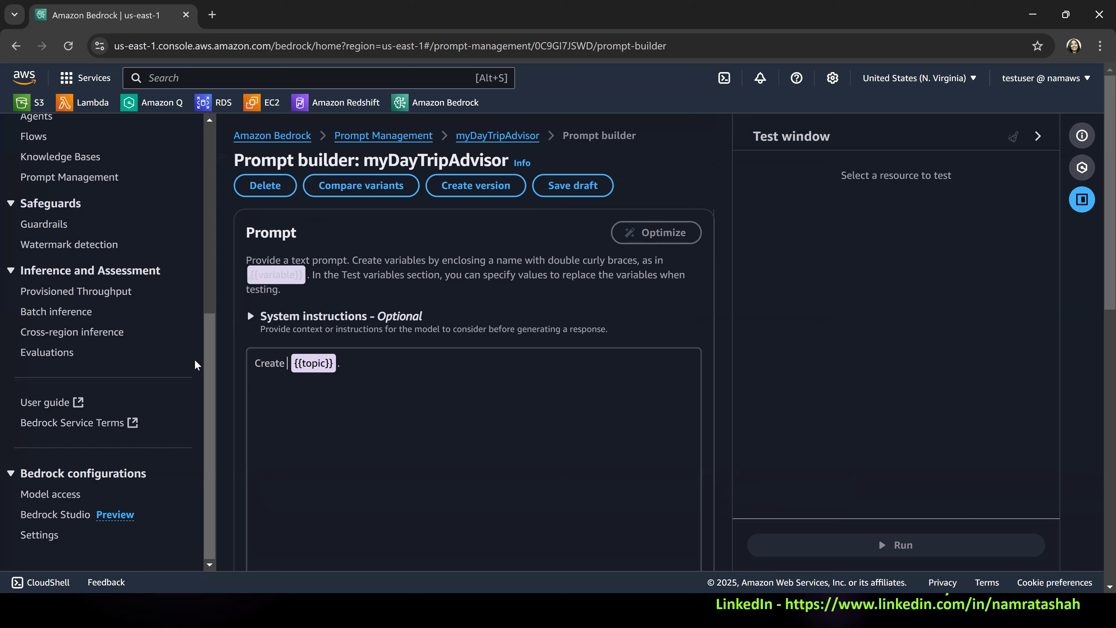
pyautogui.press('BackSpace')
pyautogui.write('ri')
pyautogui.write('rip')
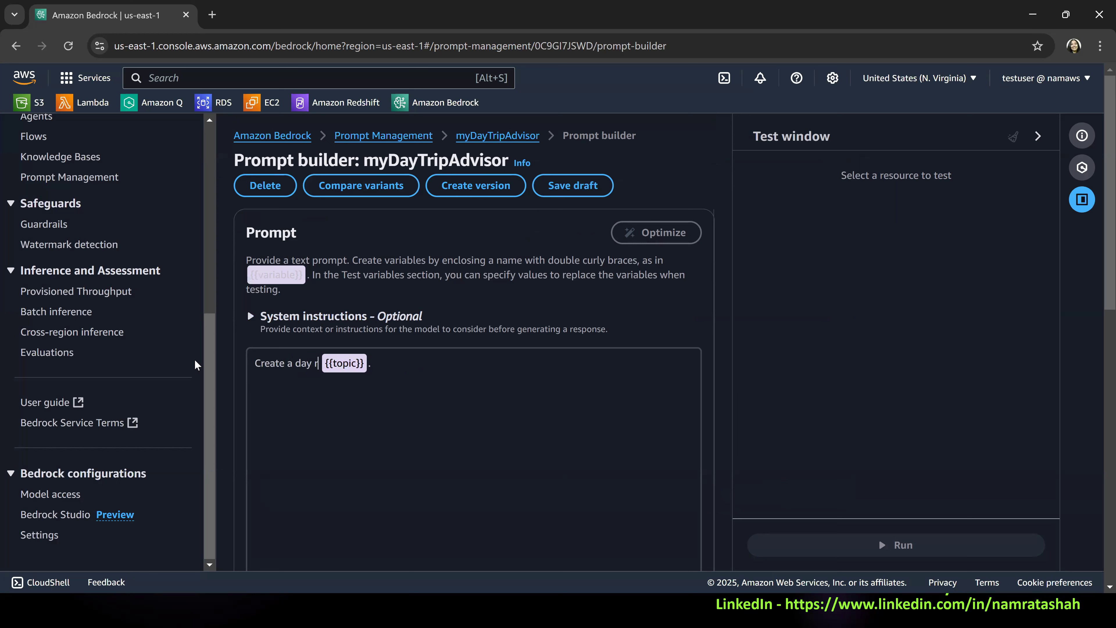
pyautogui.press('BackSpace')
pyautogui.press('BackSpace')
pyautogui.press('BackSpace')
pyautogui.write('trip p')
pyautogui.write('lan for anyone')
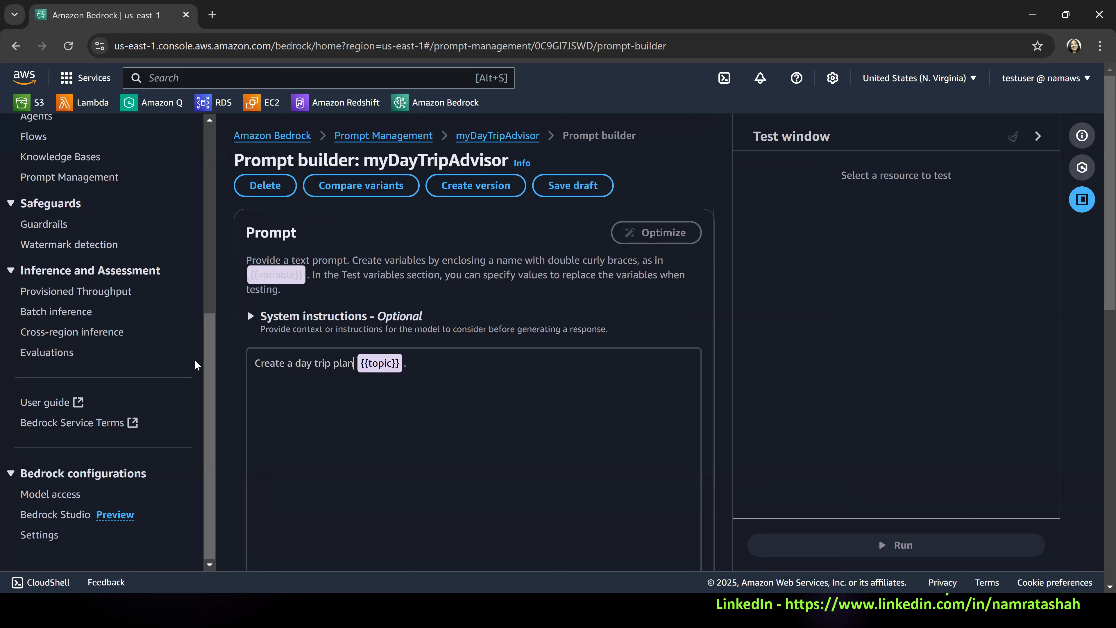
pyautogui.write(' visiting')
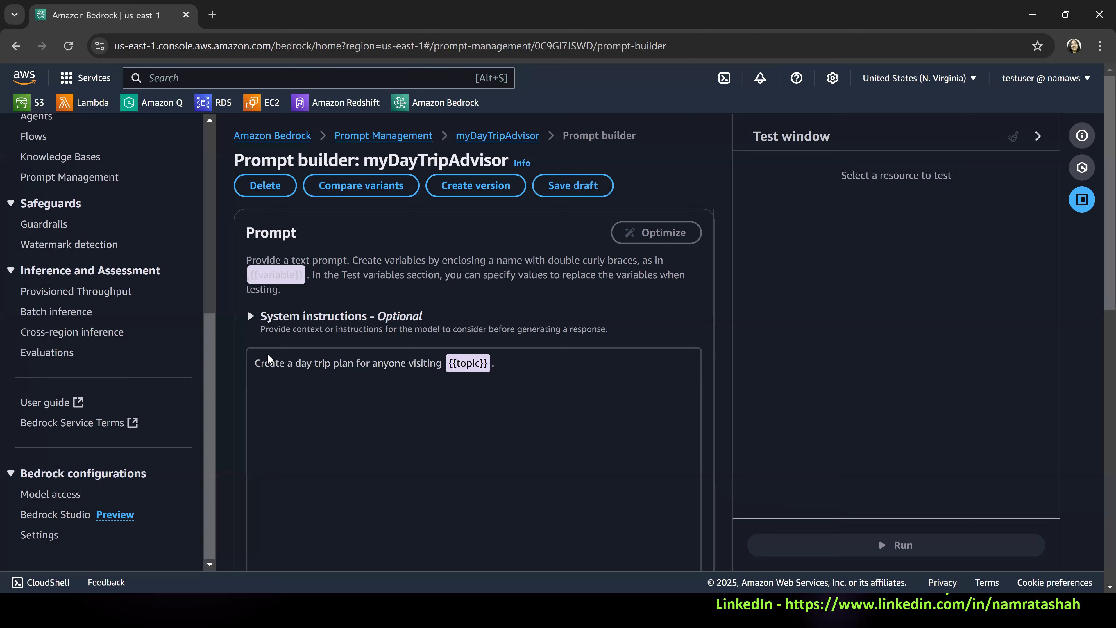
# Rename the {{topic}} variable to {{city}} and check the optional system instructions section.
pyautogui.doubleClick(466, 364)
pyautogui.write('city')
pyautogui.doubleClick(463, 365)
pyautogui.write('place')
pyautogui.doubleClick(471, 364)
pyautogui.write('city')
pyautogui.click(496, 317)
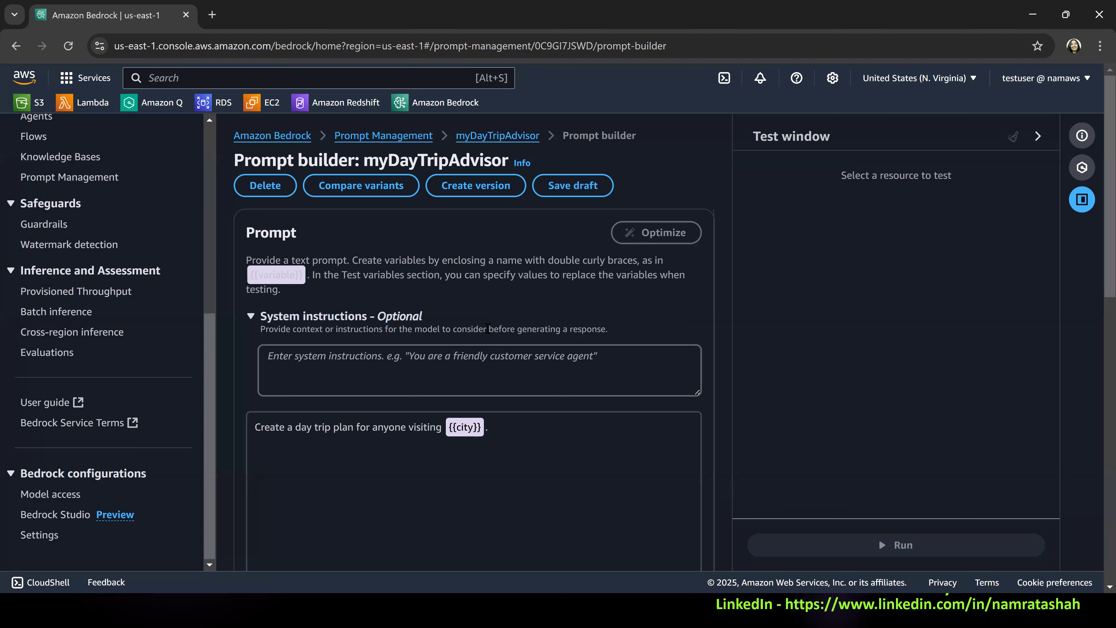
pyautogui.click(393, 316)
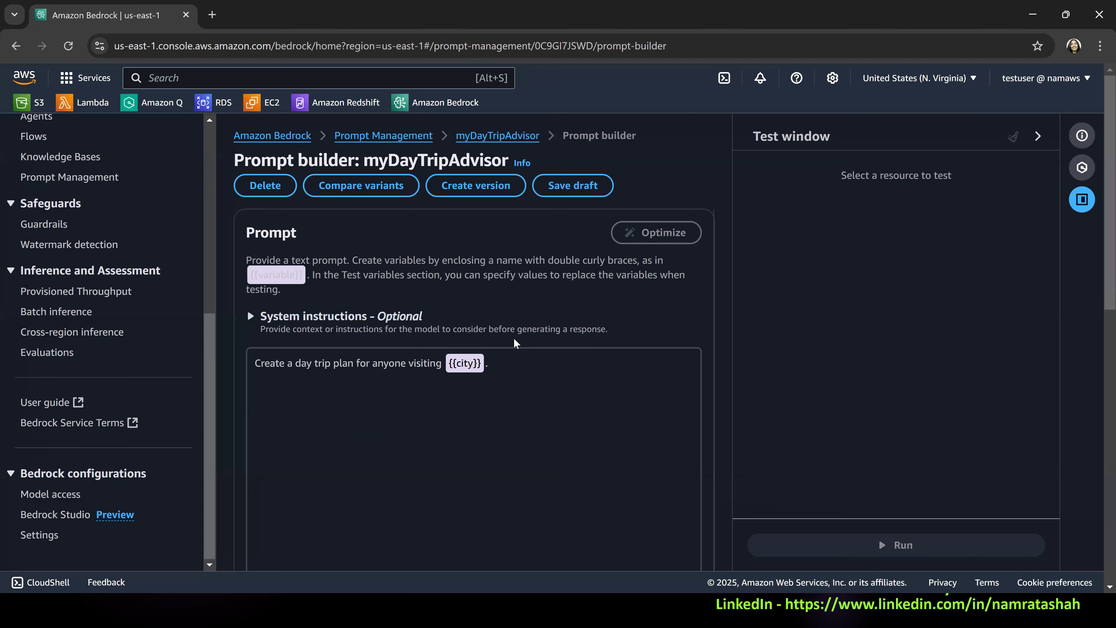
# Choose Amazon's Nova Micro 1.0 with on-demand inference as the prompt's model.
pyautogui.scroll(-5, 405, 382)
pyautogui.scroll(-1, 386, 391)
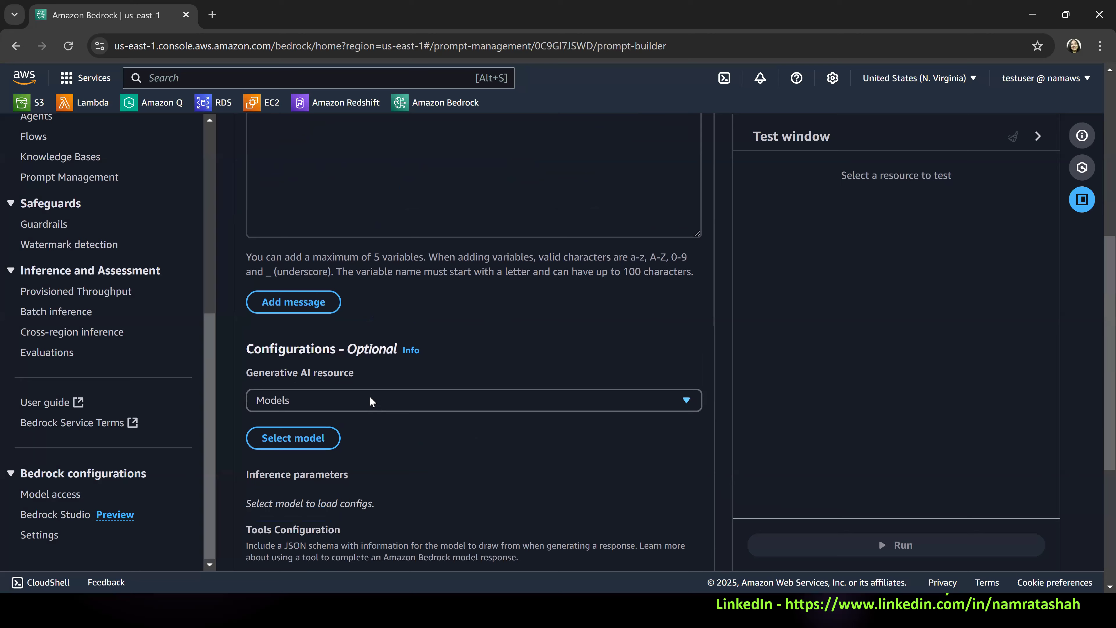
pyautogui.click(310, 438)
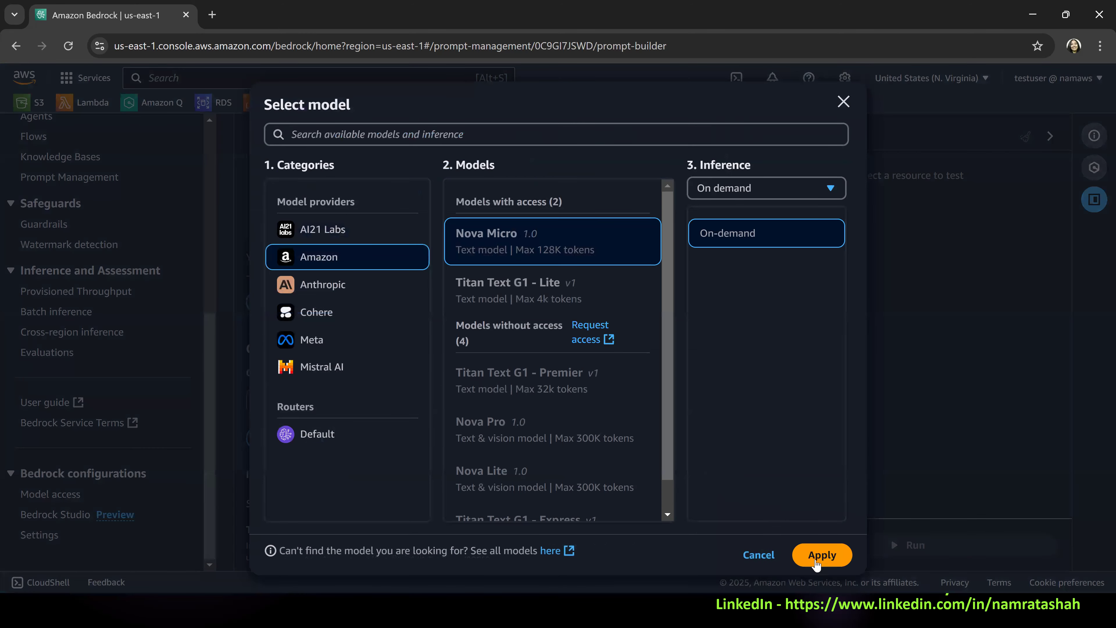
pyautogui.click(821, 553)
# Set the city test value to London and run the prompt.
pyautogui.scroll(-3, 555, 437)
pyautogui.scroll(-6, 554, 437)
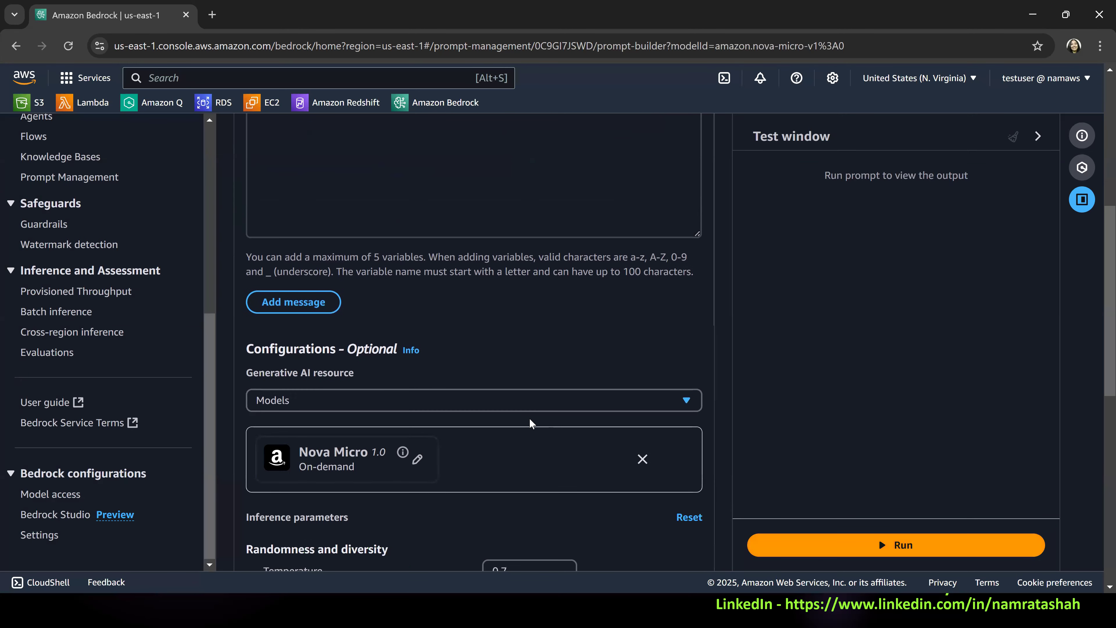
pyautogui.scroll(-6, 530, 423)
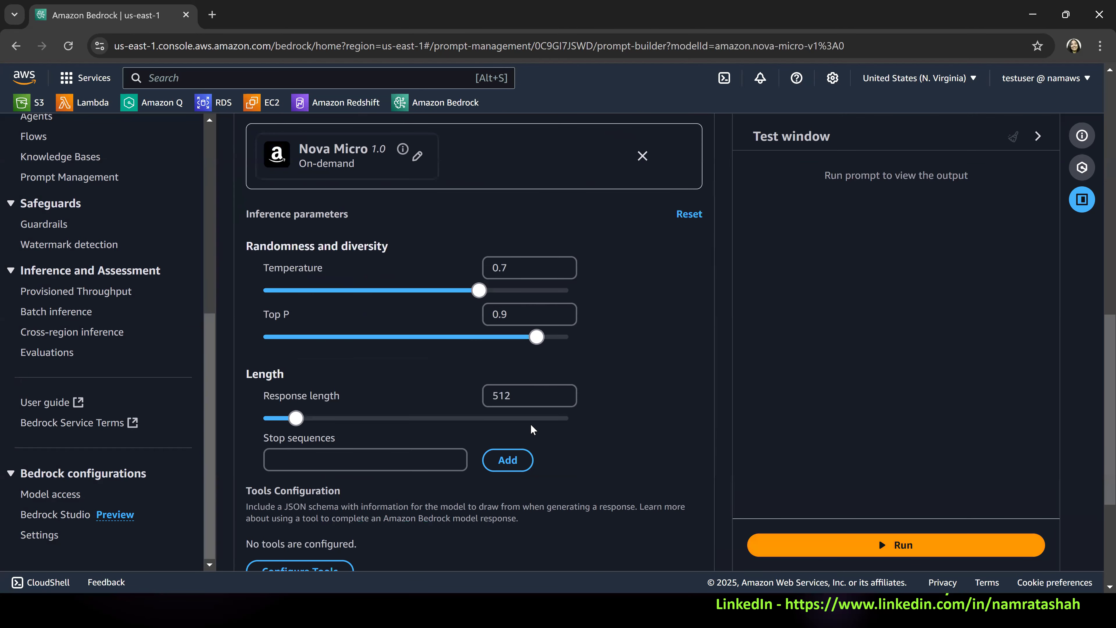
pyautogui.click(561, 511)
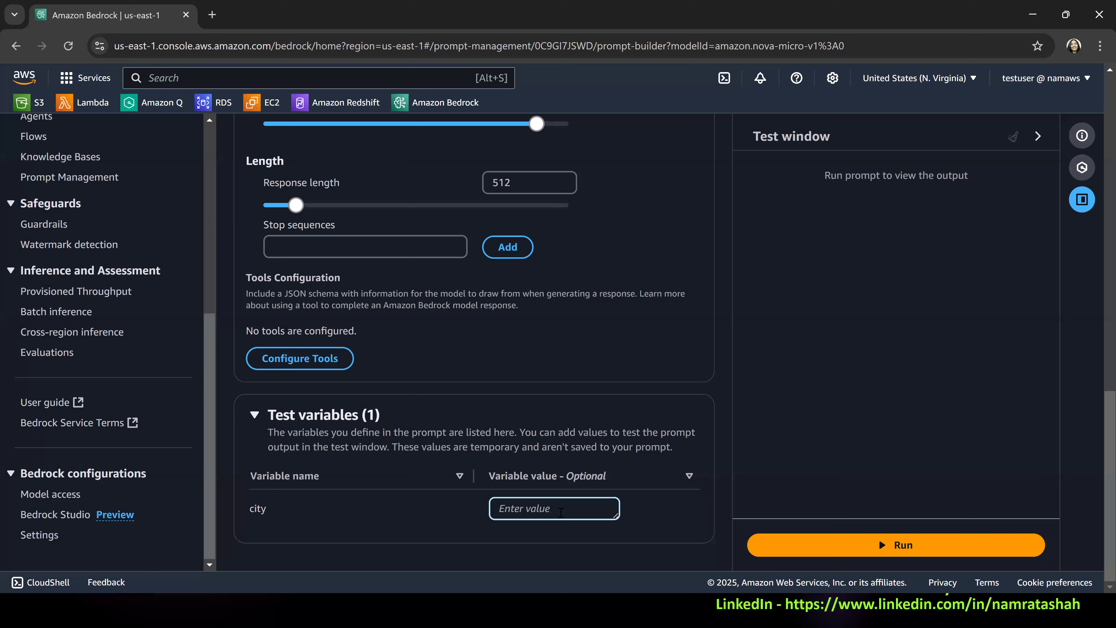
pyautogui.write('London')
pyautogui.scroll(8, 604, 413)
pyautogui.click(896, 546)
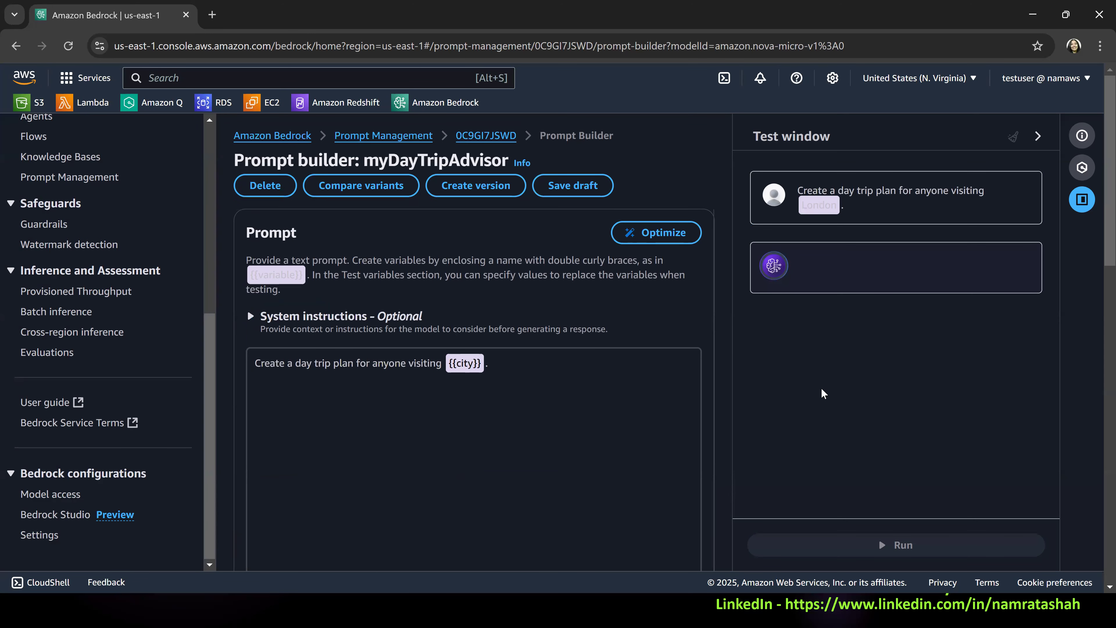
# Read through the generated London day trip plan, highlighting the 12:30 PM lunch suggestion.
pyautogui.scroll(8, 868, 380)
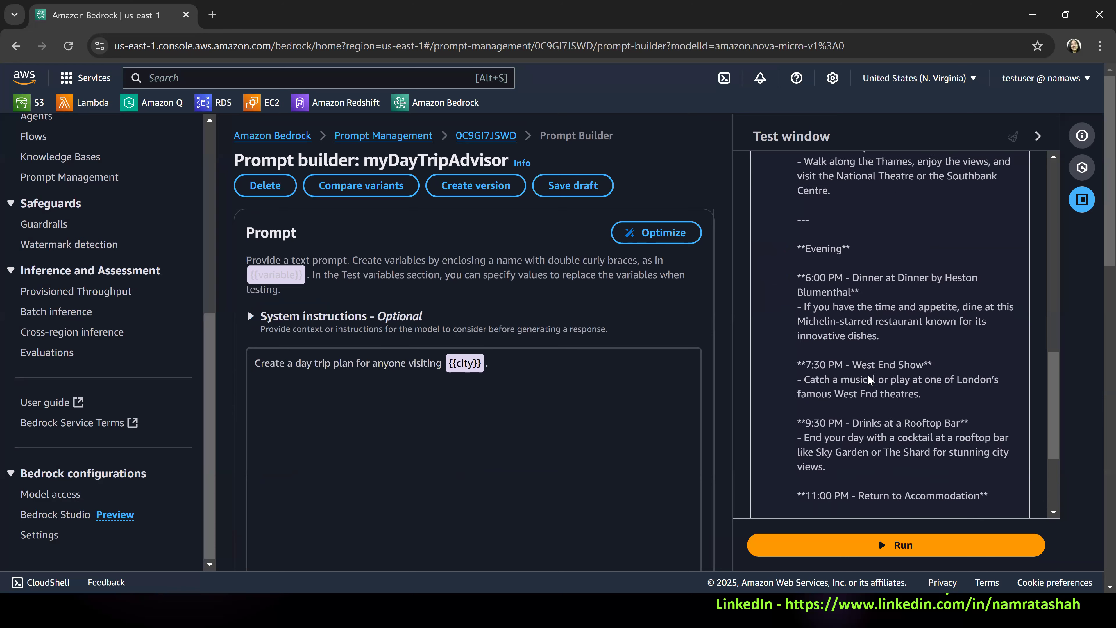
pyautogui.scroll(10, 868, 378)
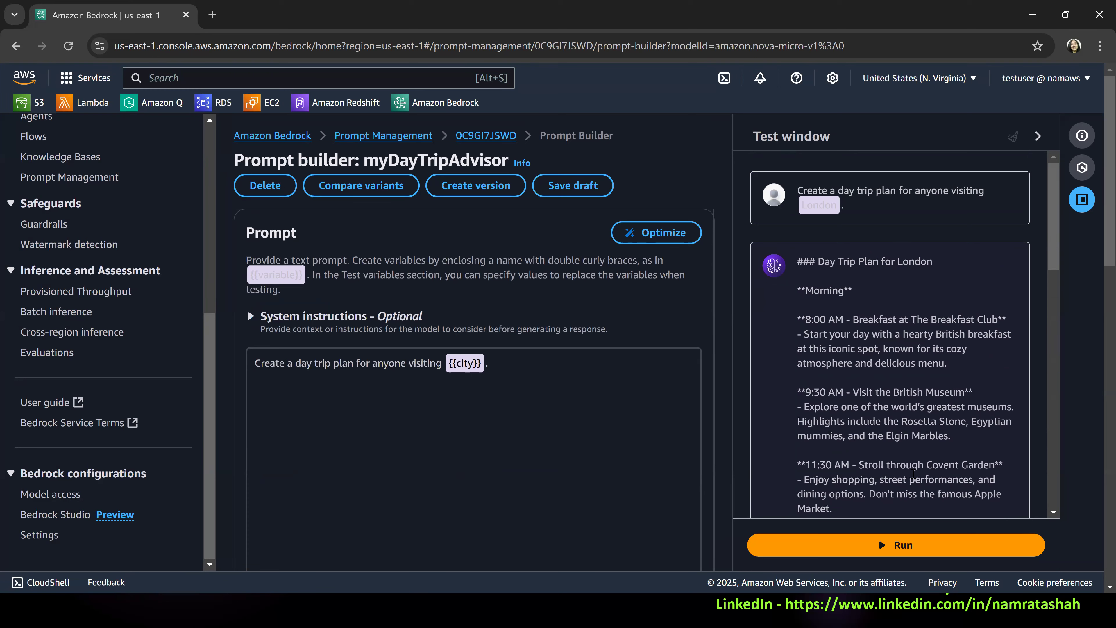
pyautogui.scroll(-3, 914, 473)
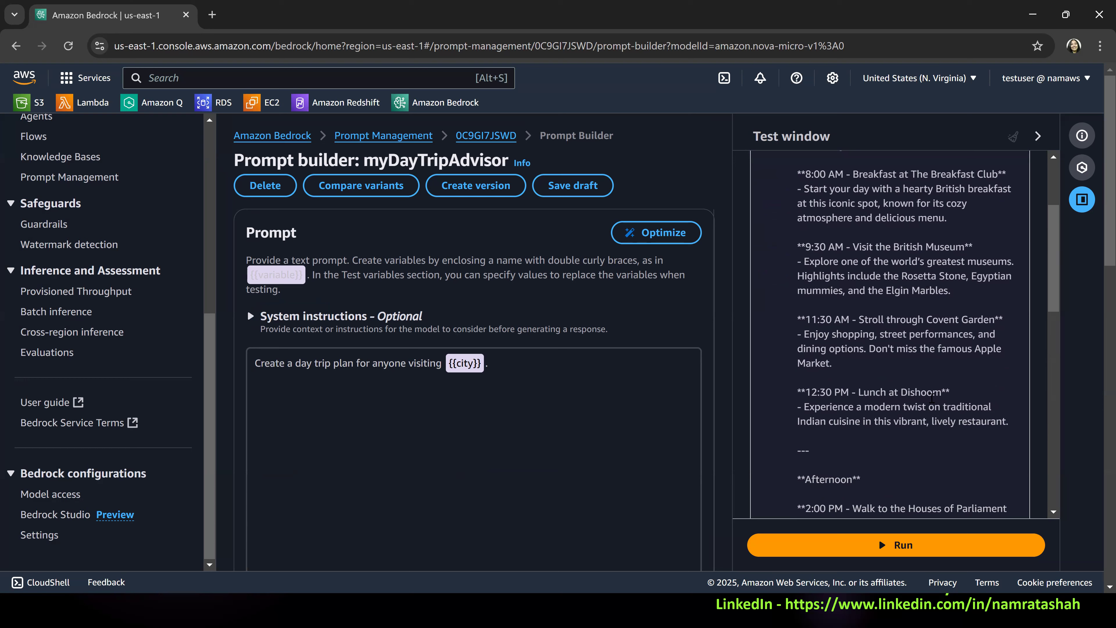
pyautogui.moveTo(857, 392); pyautogui.dragTo(959, 391)
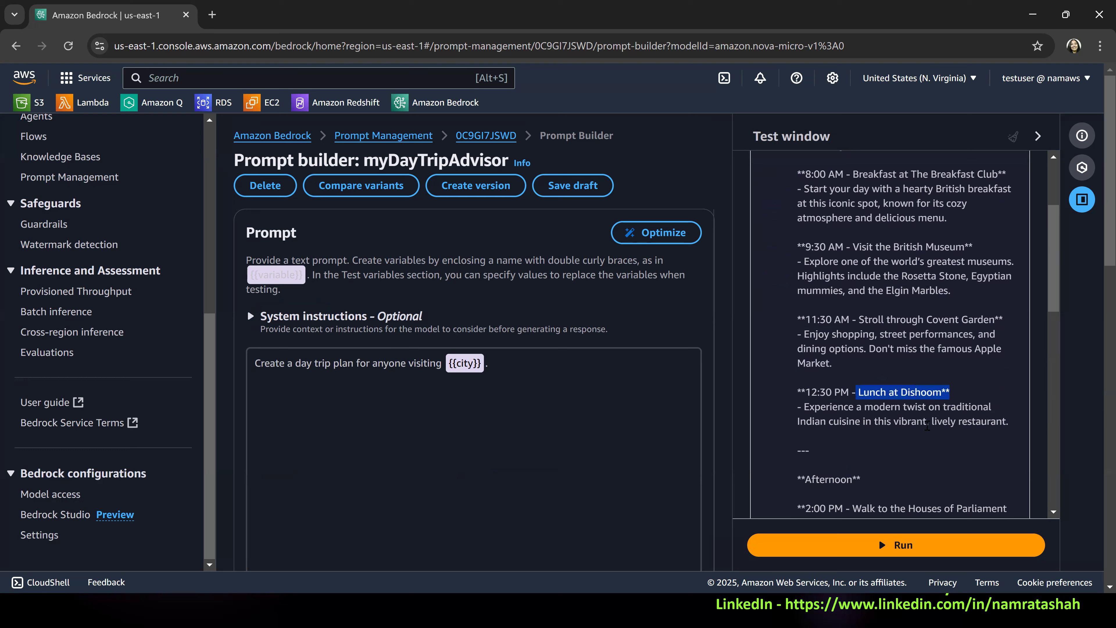
# Read the rest of the generated London plan from the lunch suggestion through the afternoon, evening and tips sections.
pyautogui.click(928, 403)
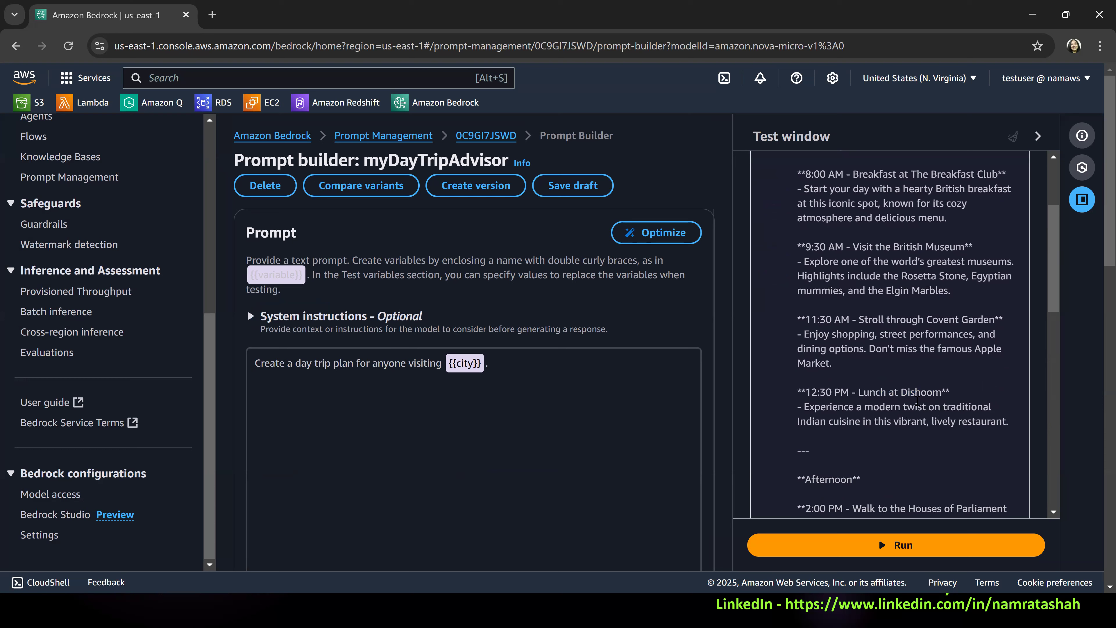
pyautogui.doubleClick(918, 390)
pyautogui.scroll(-3, 973, 424)
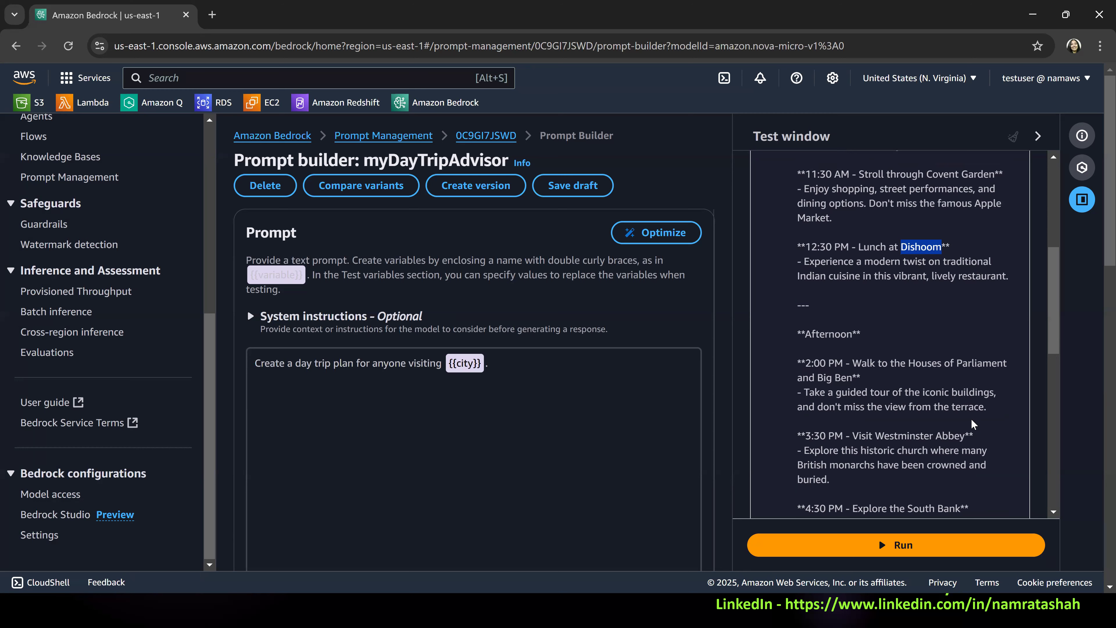
pyautogui.scroll(-5, 972, 424)
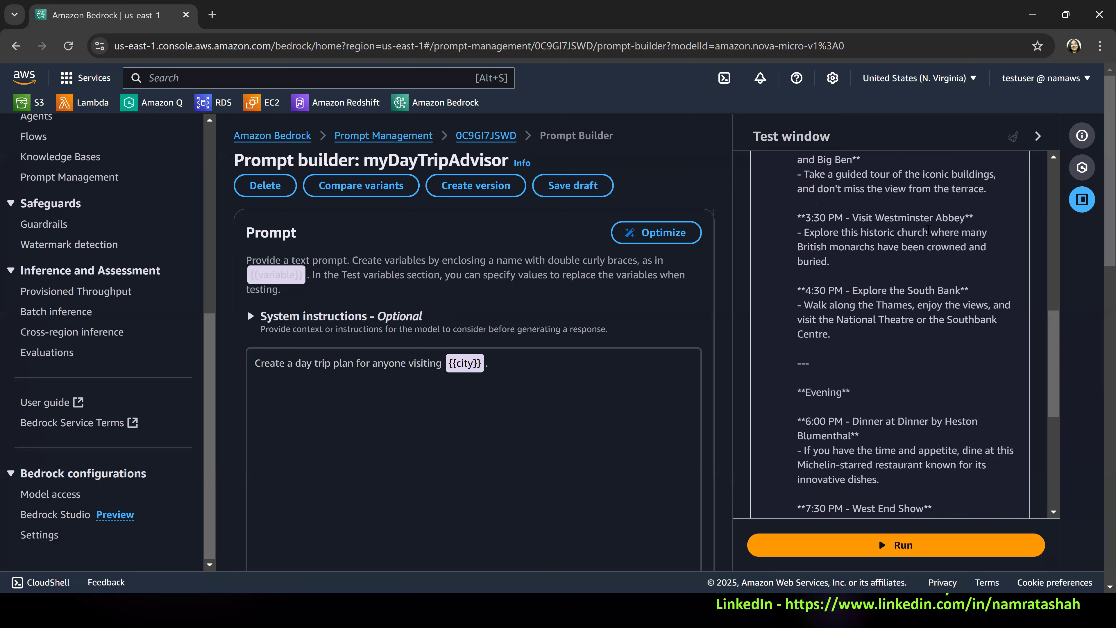
pyautogui.scroll(-3, 945, 378)
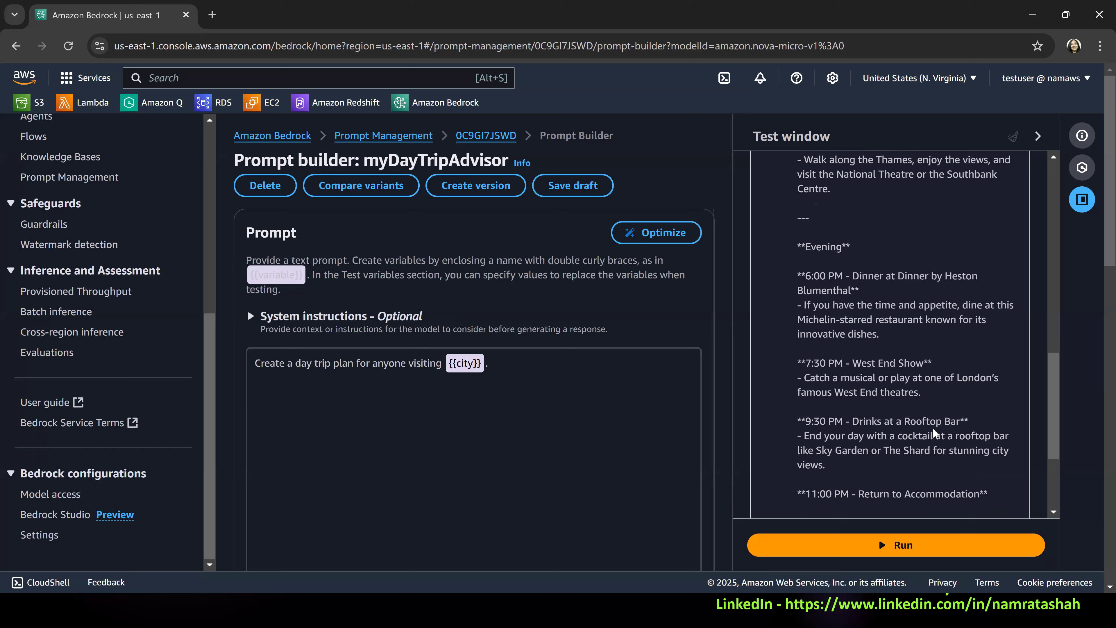
pyautogui.doubleClick(926, 449)
pyautogui.scroll(-4, 913, 415)
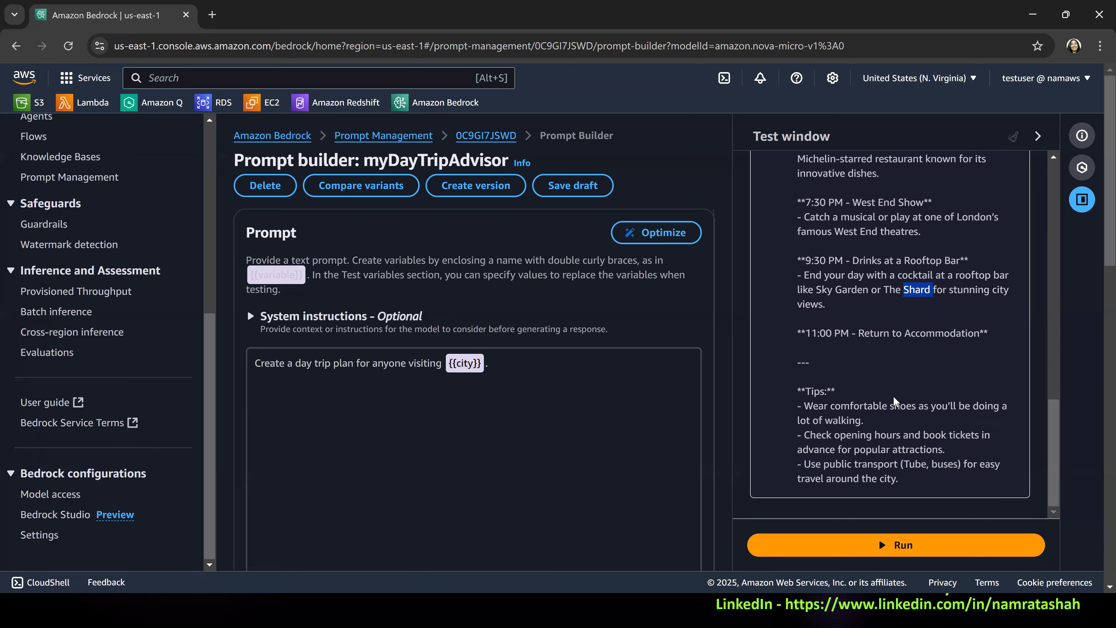
pyautogui.scroll(-2, 895, 398)
pyautogui.scroll(-3, 936, 428)
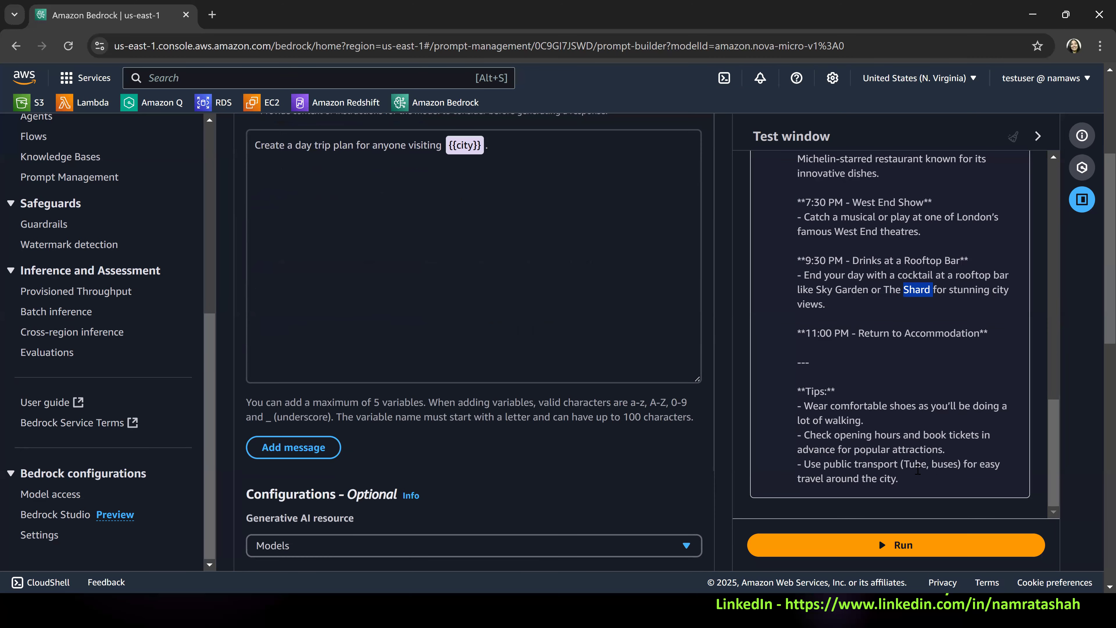
pyautogui.doubleClick(915, 464)
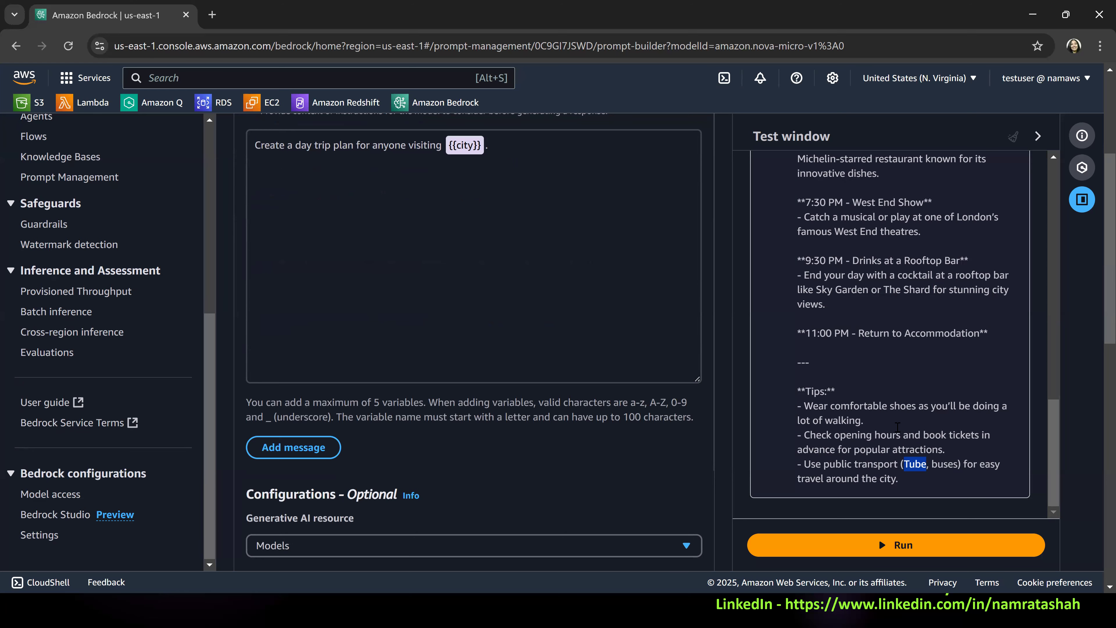
# Save the myDayTripAdvisor prompt as a draft and dismiss the notification.
pyautogui.scroll(2, 899, 432)
pyautogui.scroll(8, 899, 432)
pyautogui.scroll(5, 571, 198)
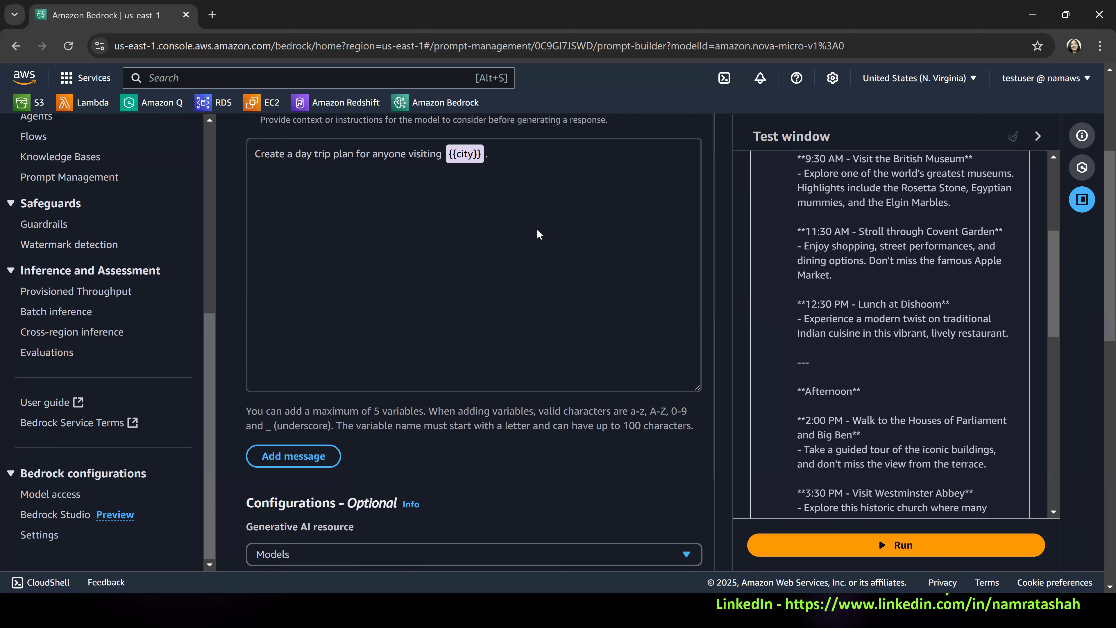
pyautogui.click(572, 187)
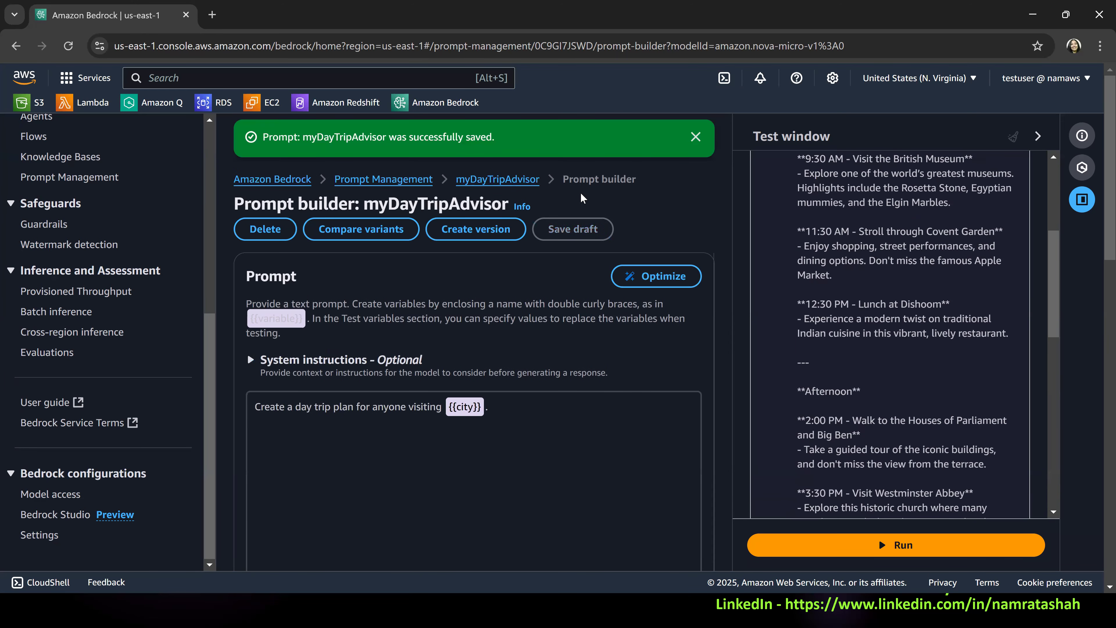
pyautogui.click(698, 139)
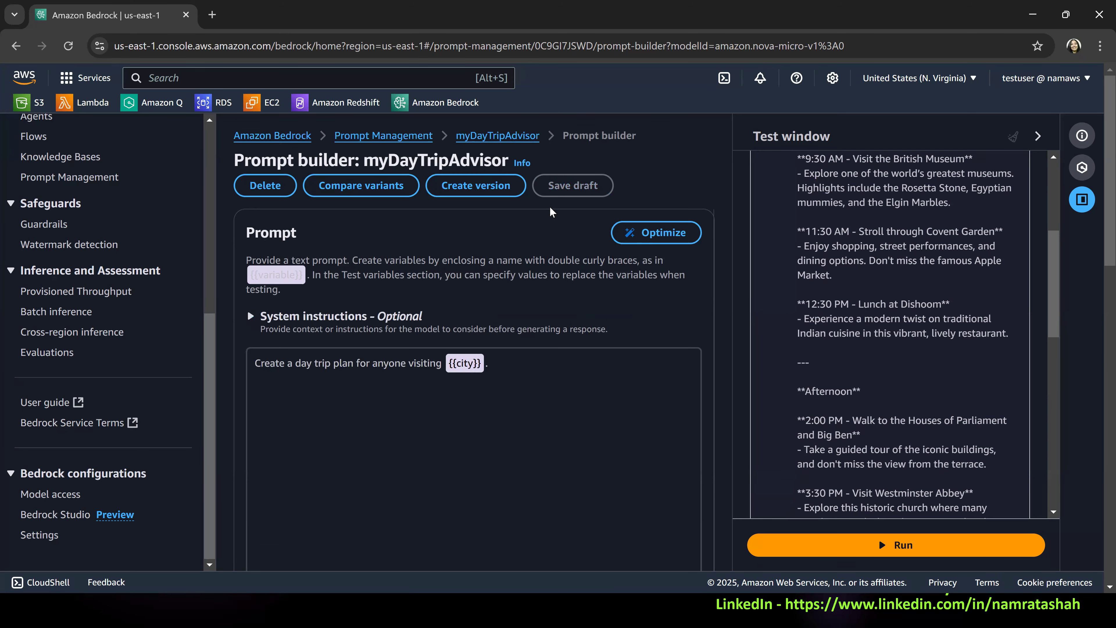
# Close the test window and optimize the day trip prompt to generate a variant beside the original.
pyautogui.click(1035, 137)
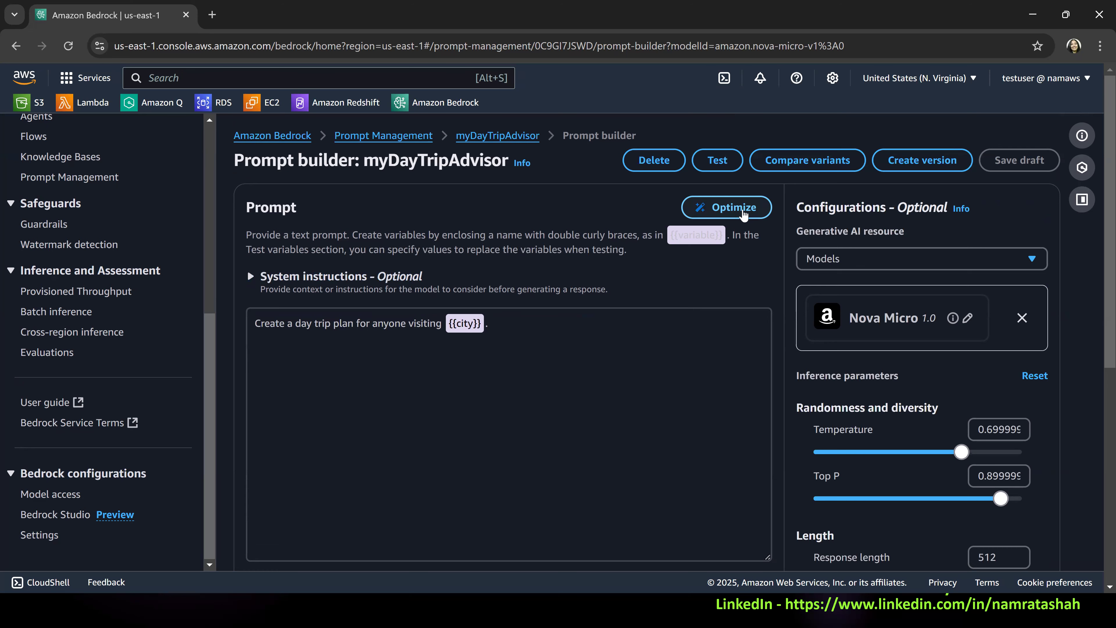
pyautogui.click(726, 212)
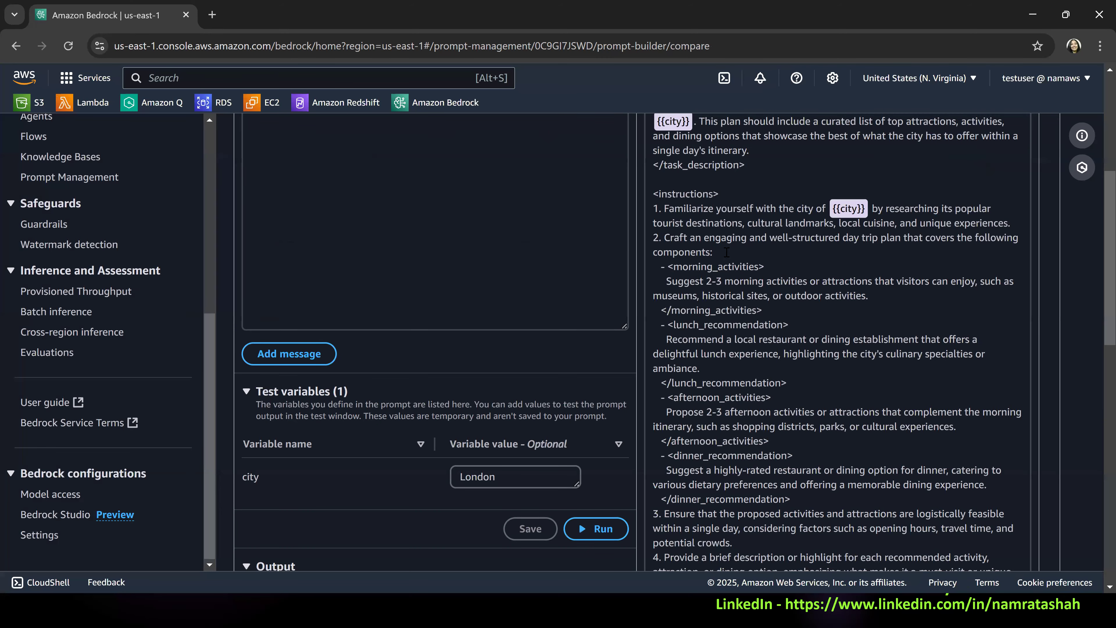
pyautogui.scroll(3, 782, 284)
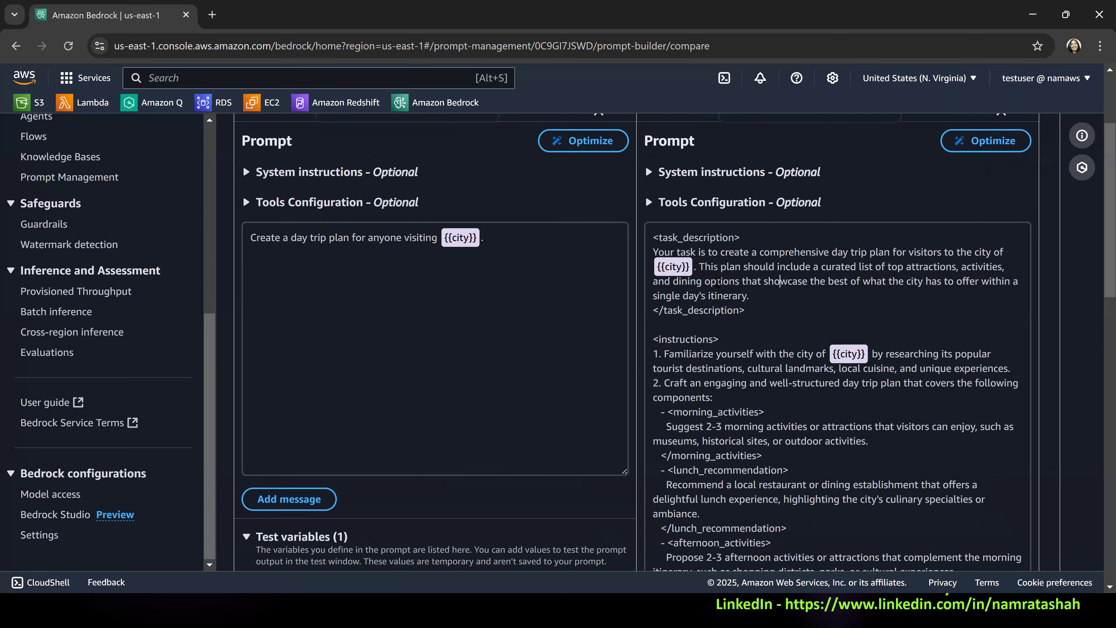
pyautogui.scroll(3, 717, 282)
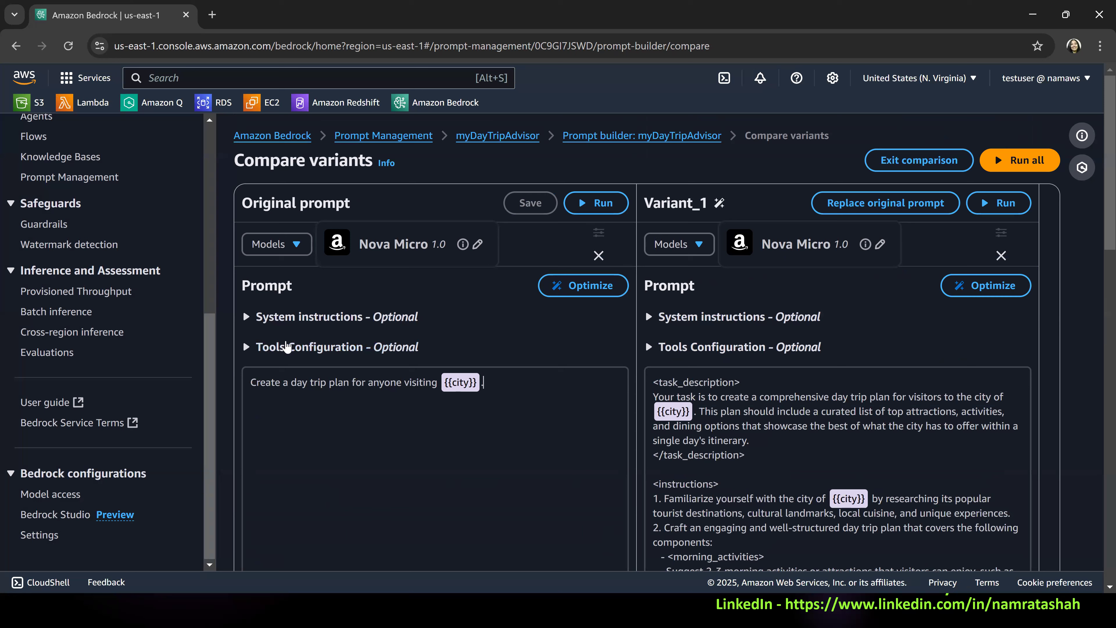
# Compare the original prompt with Variant_1, examining its task description and the instructions listing the morning, lunch, afternoon and dinner components.
pyautogui.hotkey('ctrl', 'a')
pyautogui.click(729, 440)
pyautogui.scroll(-2, 741, 416)
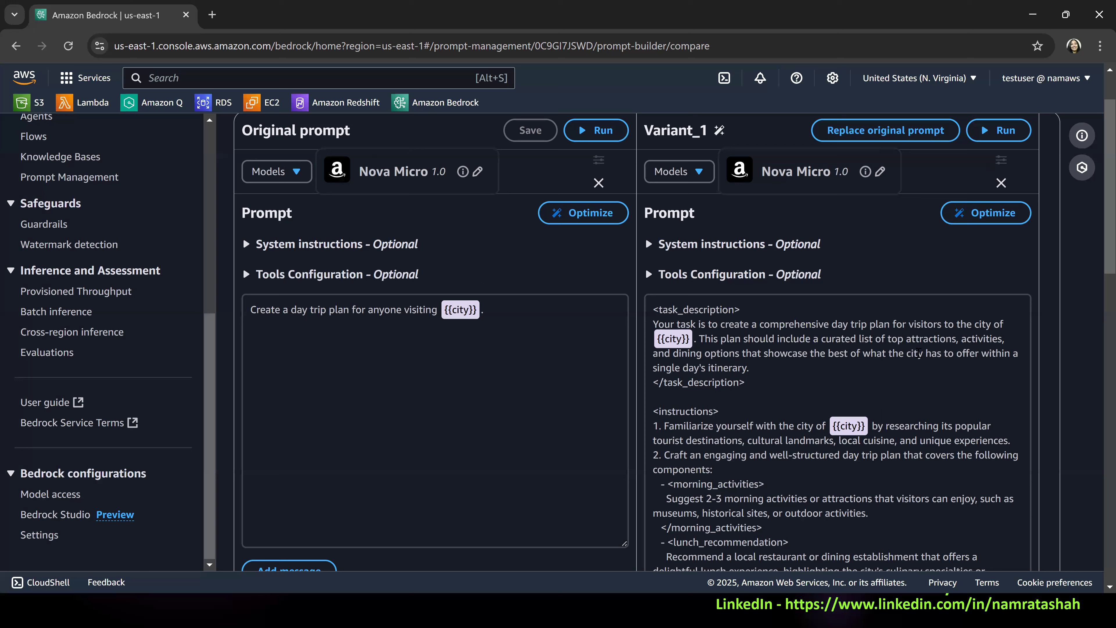
pyautogui.moveTo(793, 338); pyautogui.dragTo(940, 367)
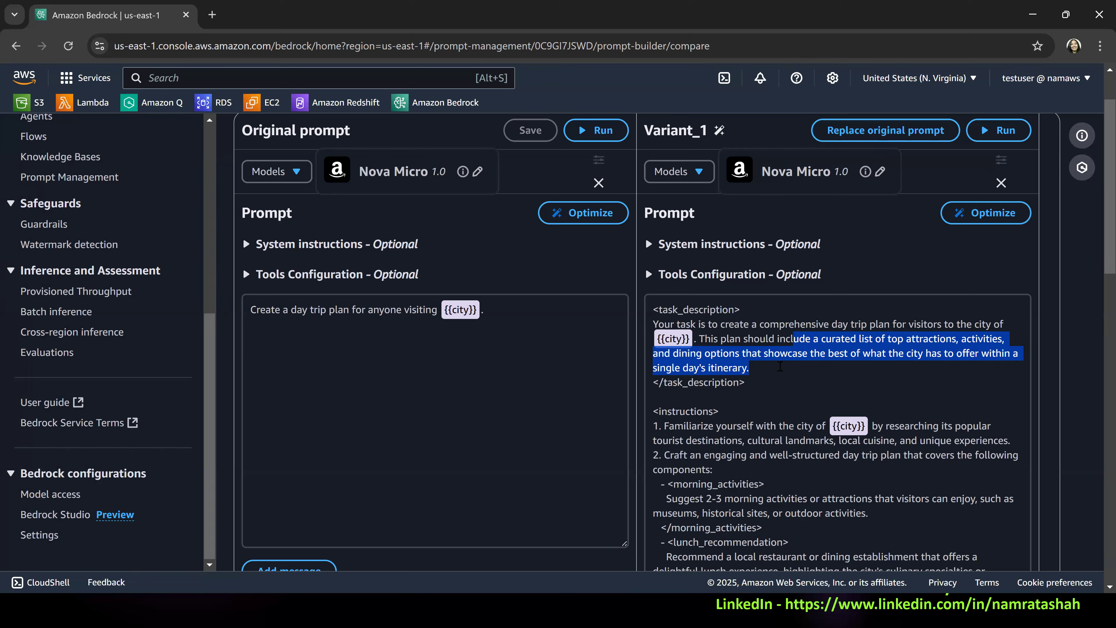
pyautogui.scroll(-3, 780, 366)
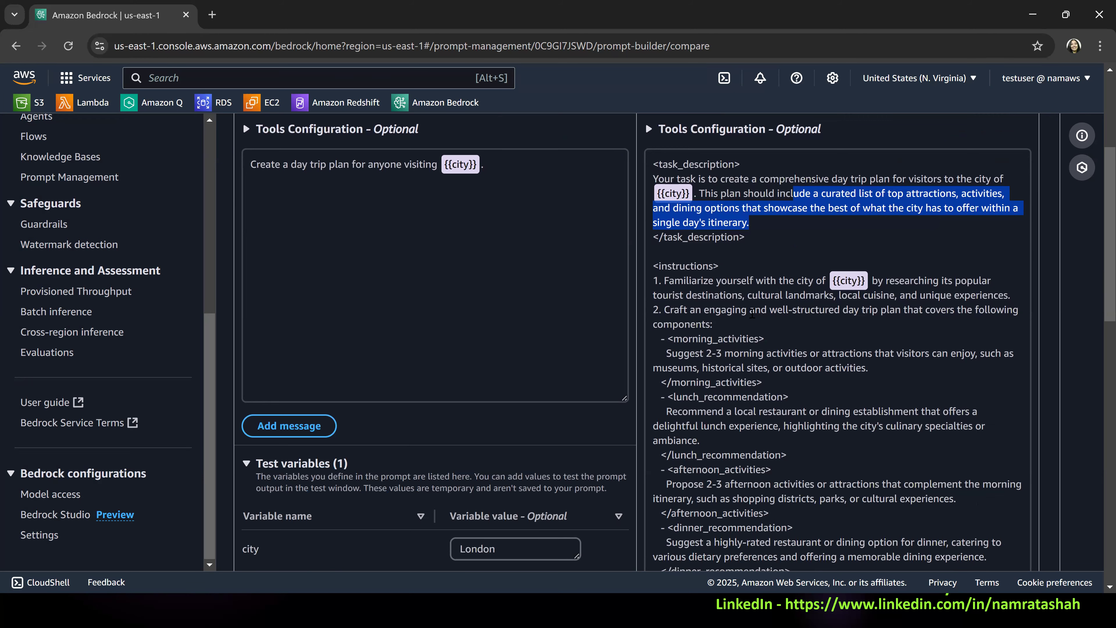
pyautogui.moveTo(695, 310); pyautogui.dragTo(908, 319)
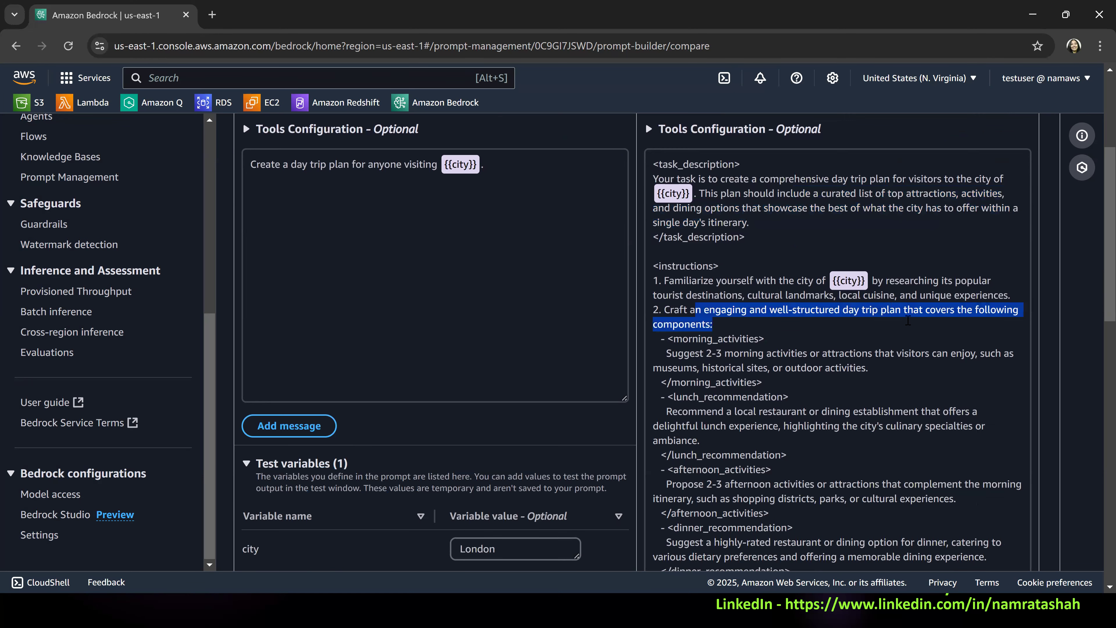
pyautogui.scroll(-3, 746, 357)
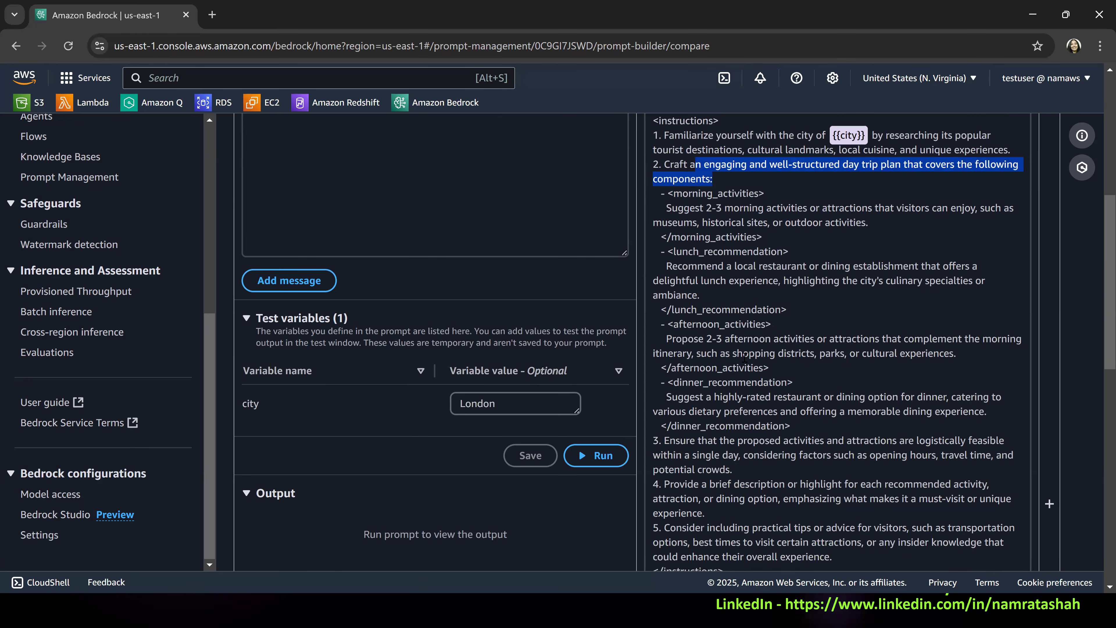
pyautogui.moveTo(663, 194); pyautogui.dragTo(815, 379)
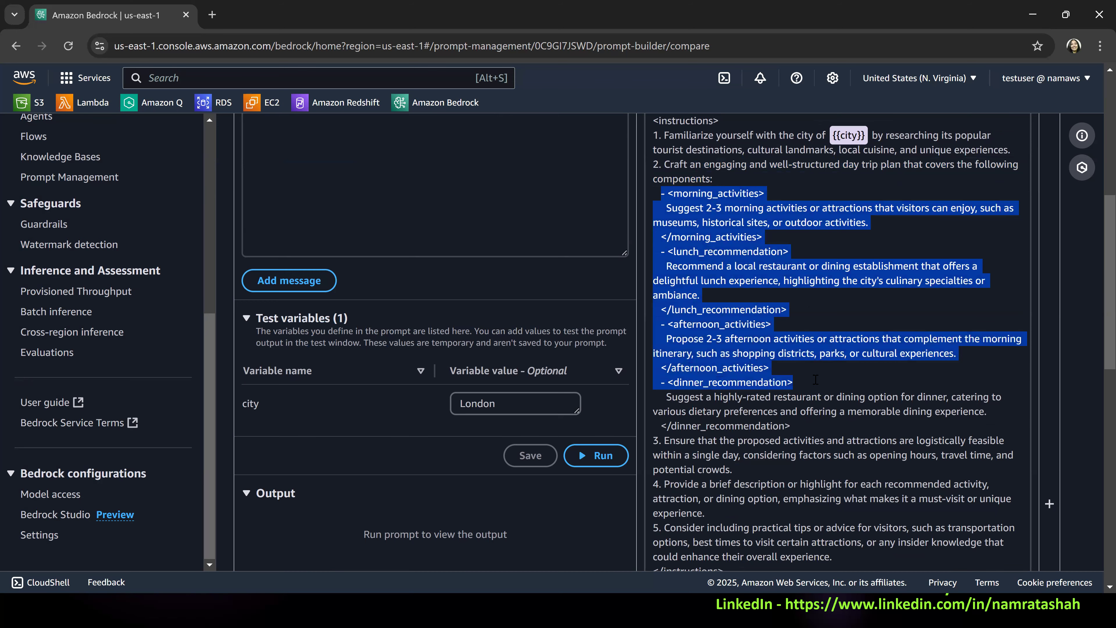
# Examine Variant_1's dinner recommendation and instructions 3 to 5 on feasibility, highlights and practical tips.
pyautogui.scroll(-2, 779, 299)
pyautogui.moveTo(667, 324); pyautogui.dragTo(994, 346)
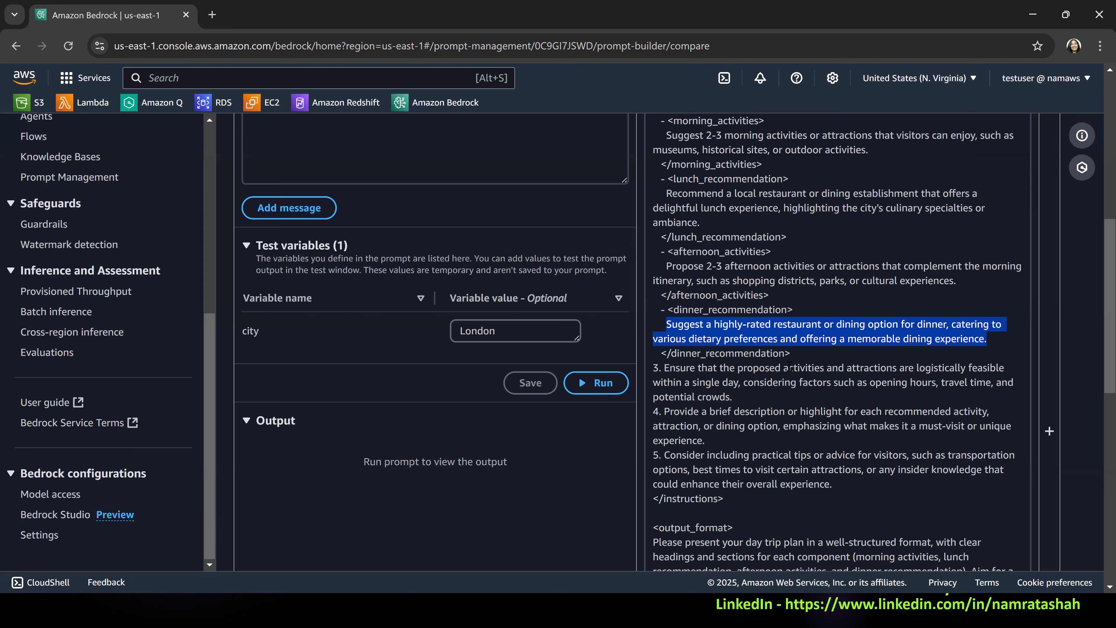
pyautogui.scroll(-2, 789, 365)
pyautogui.moveTo(664, 295); pyautogui.dragTo(782, 353)
pyautogui.moveTo(821, 407); pyautogui.dragTo(823, 430)
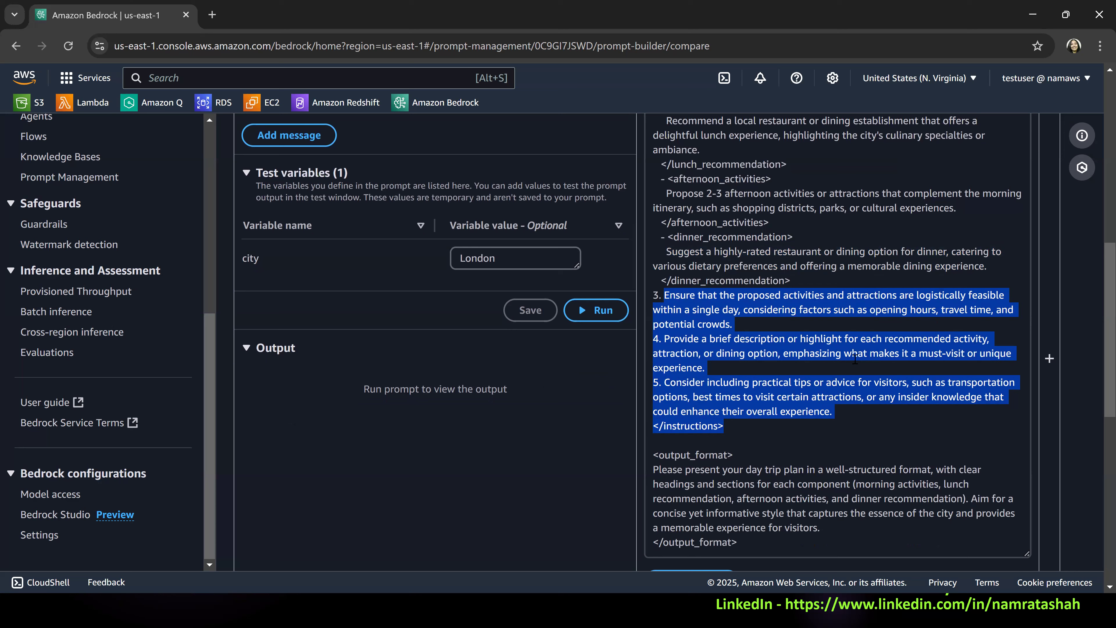
pyautogui.moveTo(850, 341); pyautogui.dragTo(946, 360)
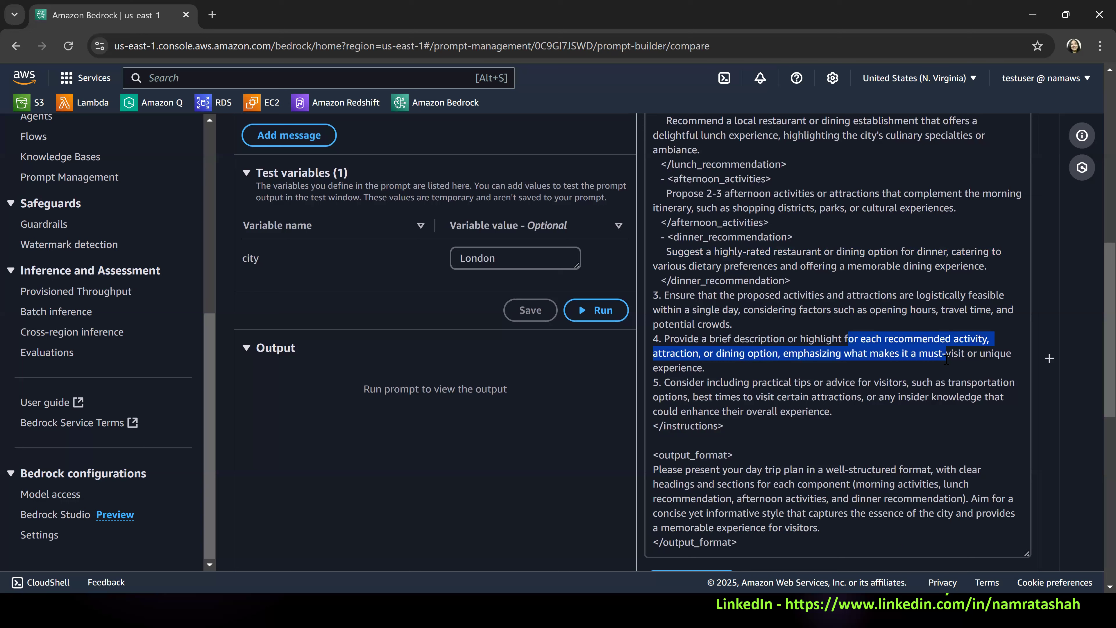
pyautogui.moveTo(947, 360); pyautogui.dragTo(1001, 364)
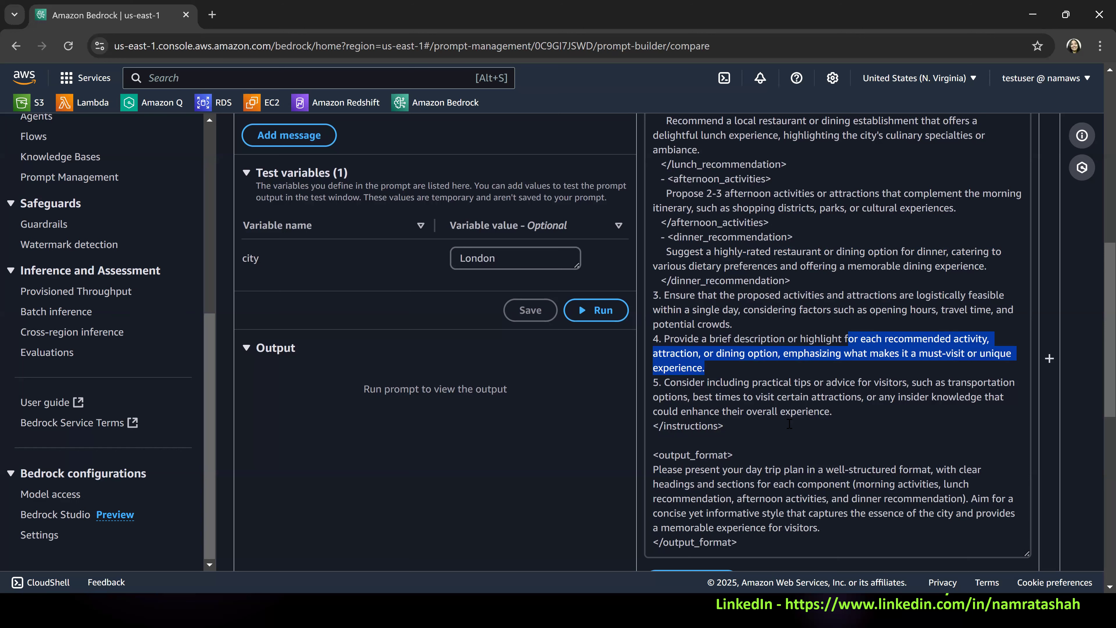
# Examine the output_format section at the end of Variant_1, including its required headings and writing style.
pyautogui.scroll(-2, 789, 424)
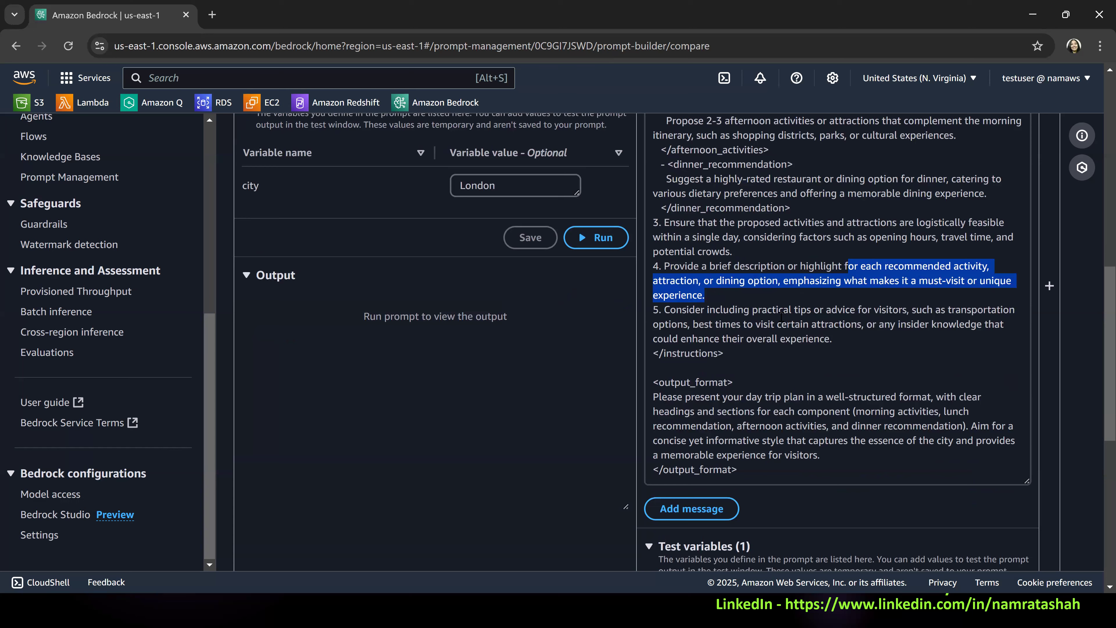
pyautogui.click(753, 366)
pyautogui.moveTo(654, 382); pyautogui.dragTo(790, 483)
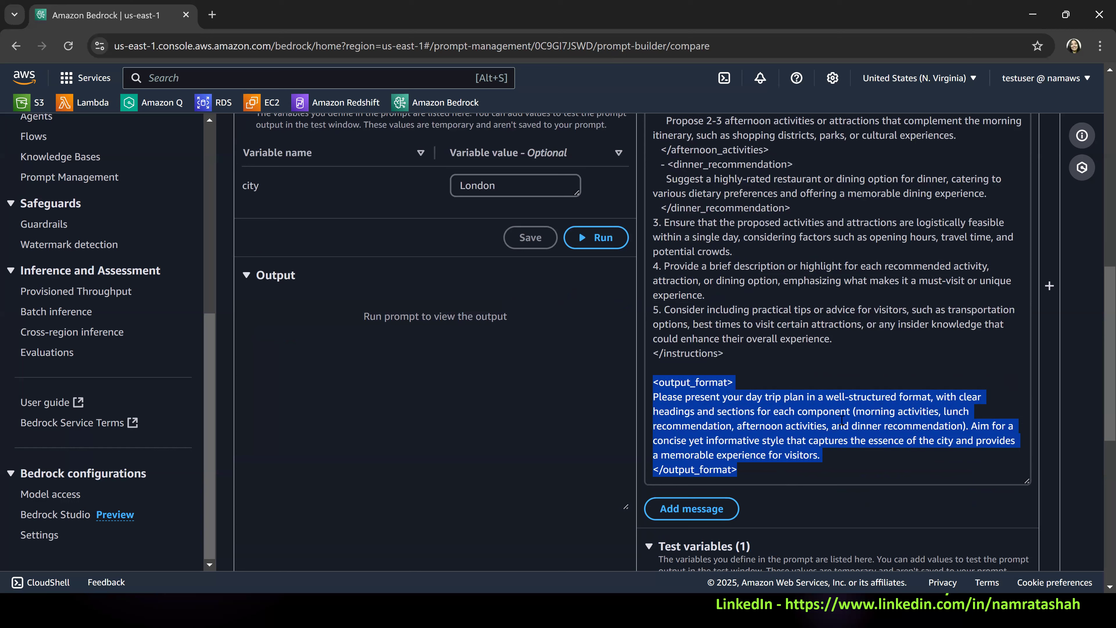
pyautogui.doubleClick(865, 425)
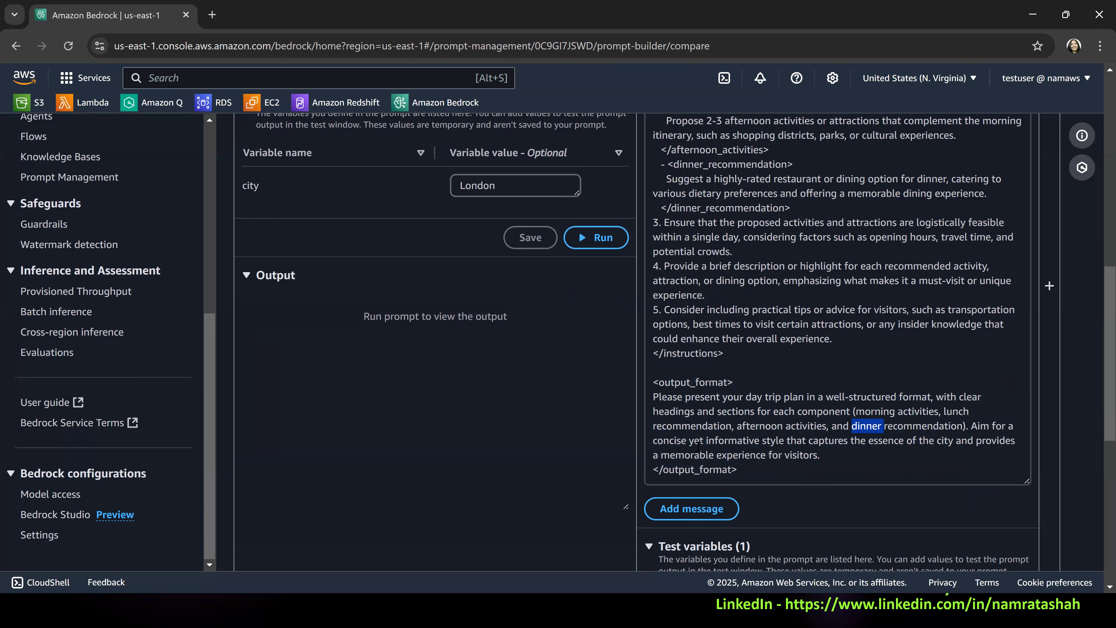
pyautogui.moveTo(661, 438); pyautogui.dragTo(852, 455)
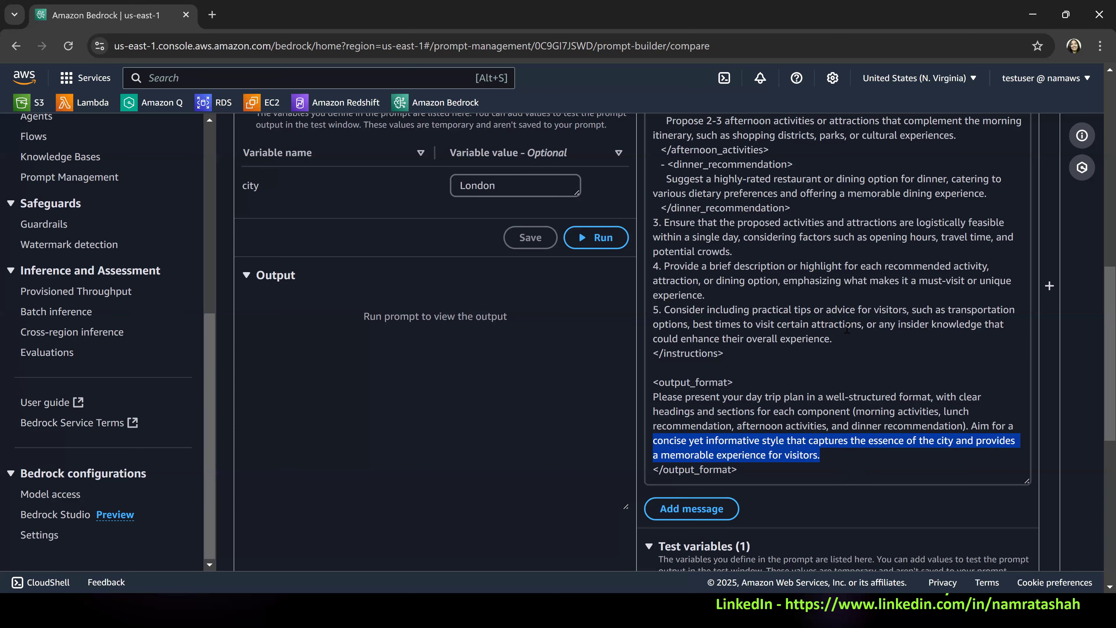
# Run Variant_1 with London as the city test value.
pyautogui.click(874, 317)
pyautogui.scroll(-10, 937, 315)
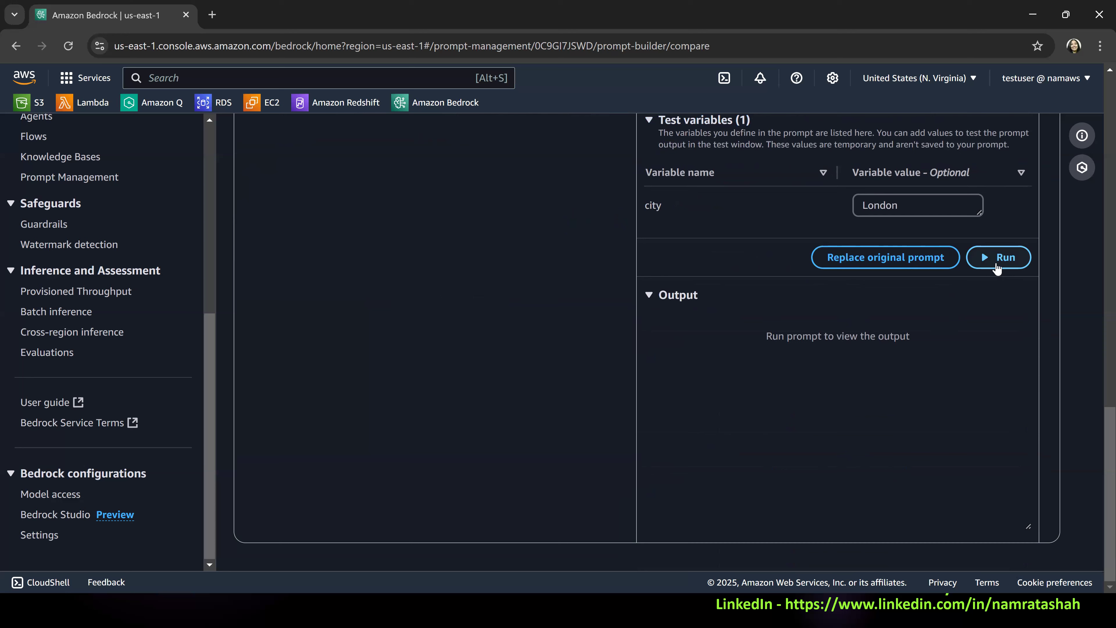
pyautogui.click(996, 261)
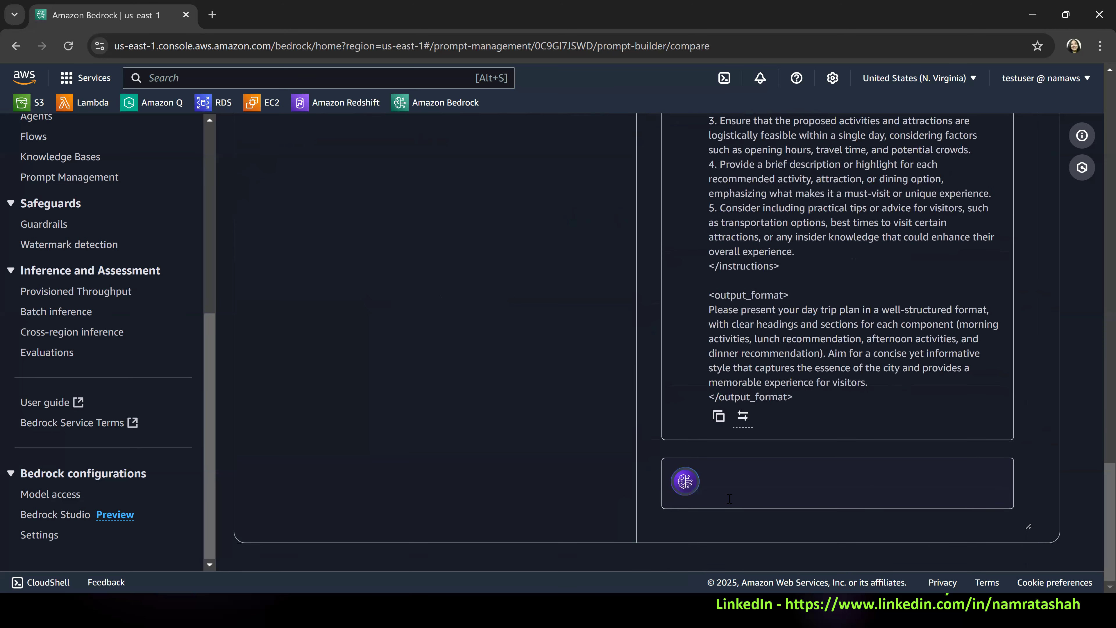
# Compare the opening of Variant_1's London response with the output_format requirement for clear headings and sections.
pyautogui.scroll(3, 812, 356)
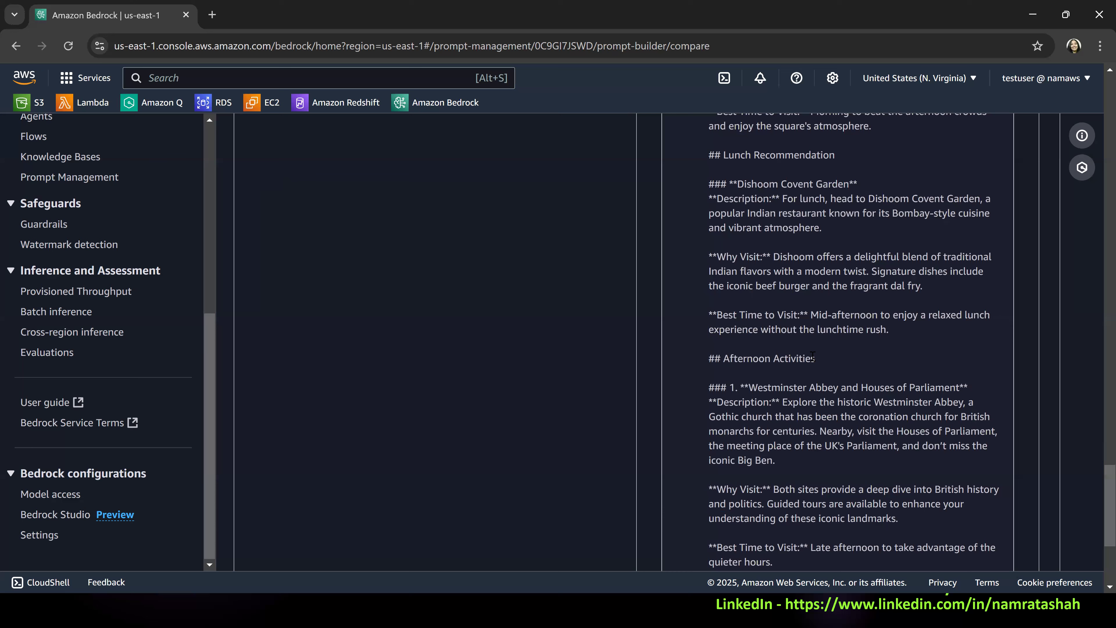
pyautogui.scroll(3, 811, 355)
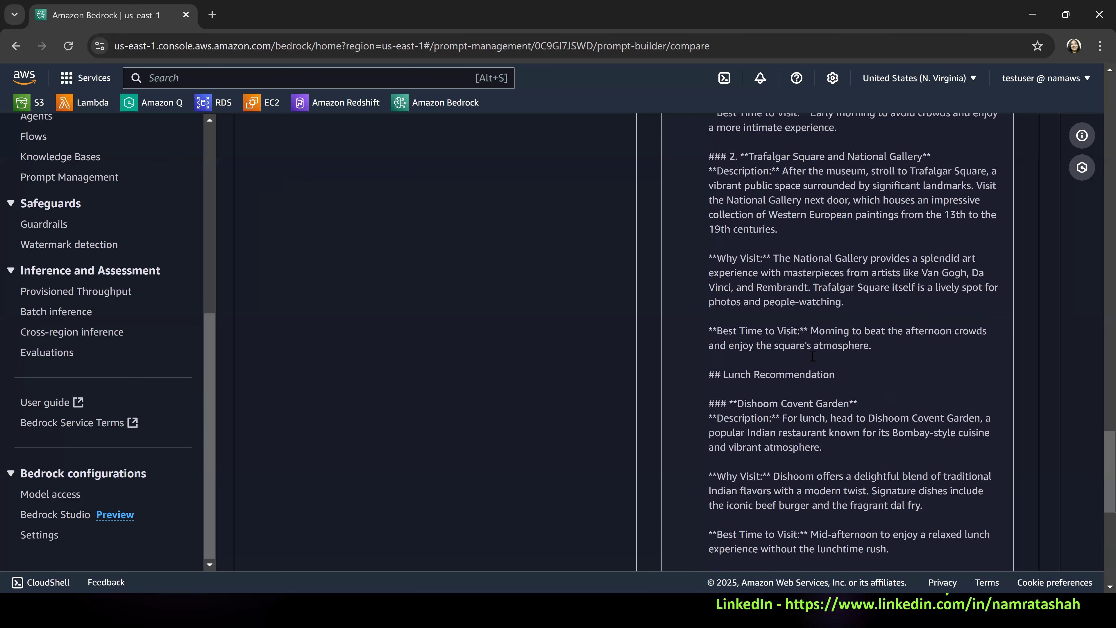
pyautogui.scroll(4, 812, 356)
pyautogui.scroll(2, 733, 210)
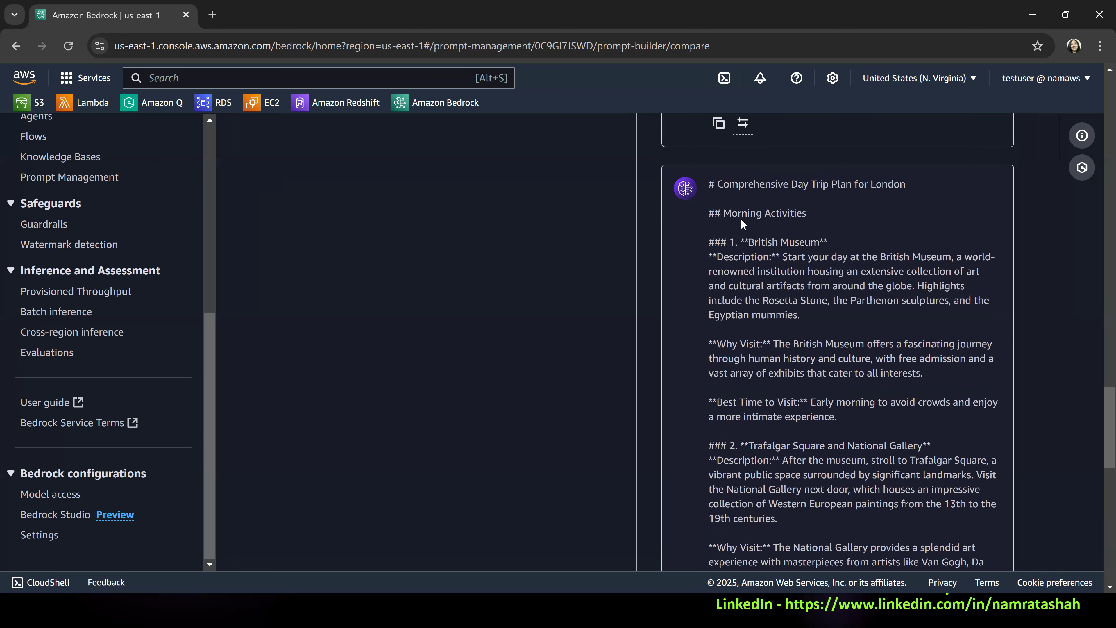
pyautogui.moveTo(711, 185); pyautogui.dragTo(798, 248)
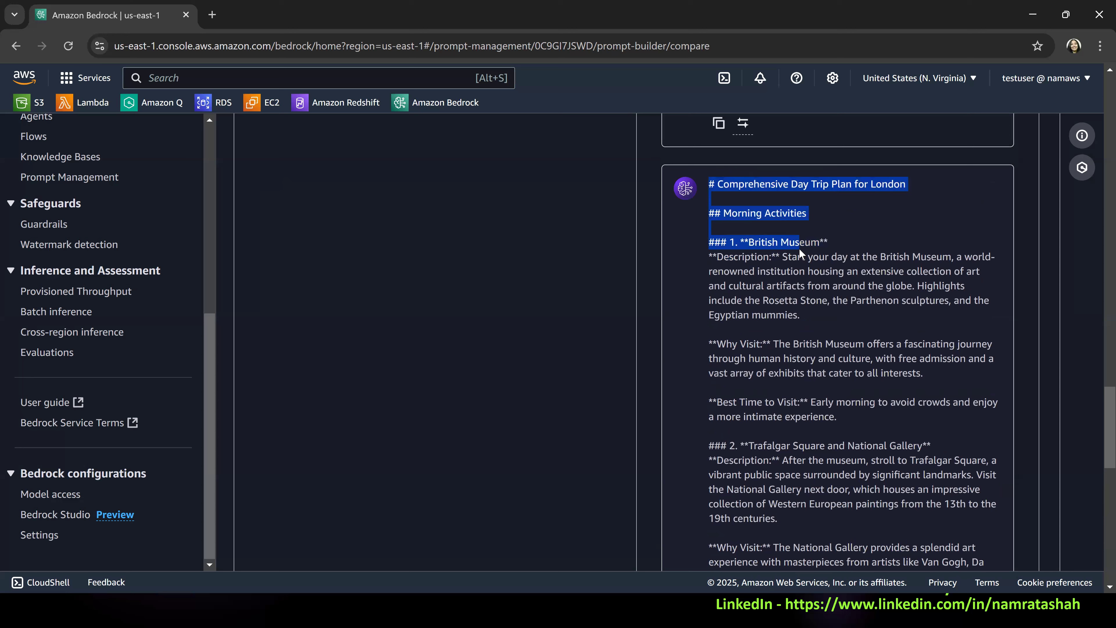
pyautogui.click(808, 278)
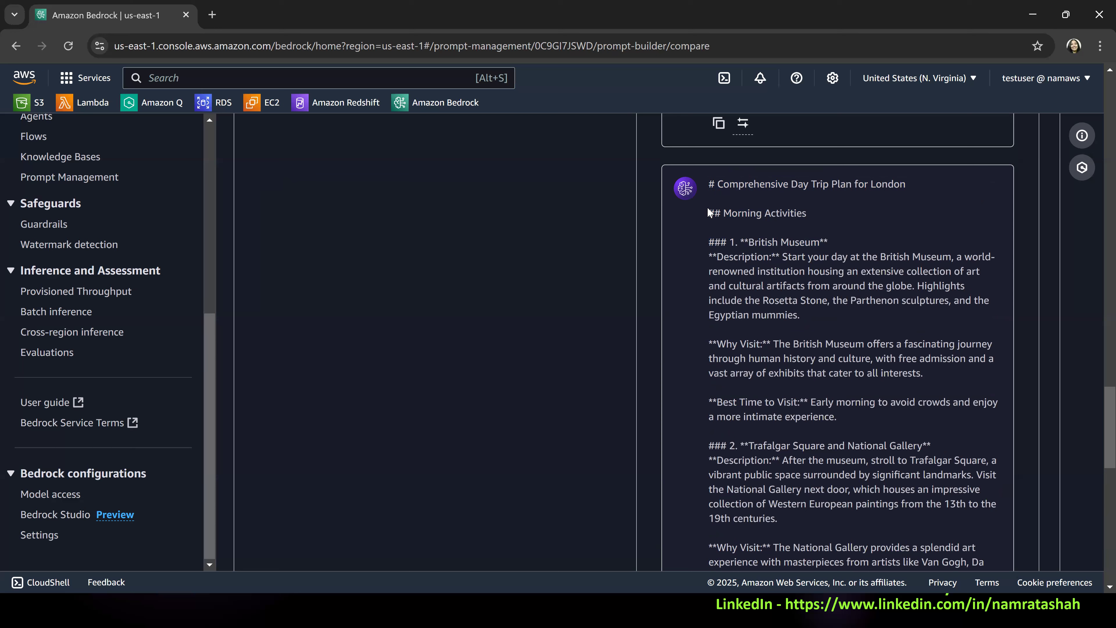
pyautogui.scroll(7, 837, 286)
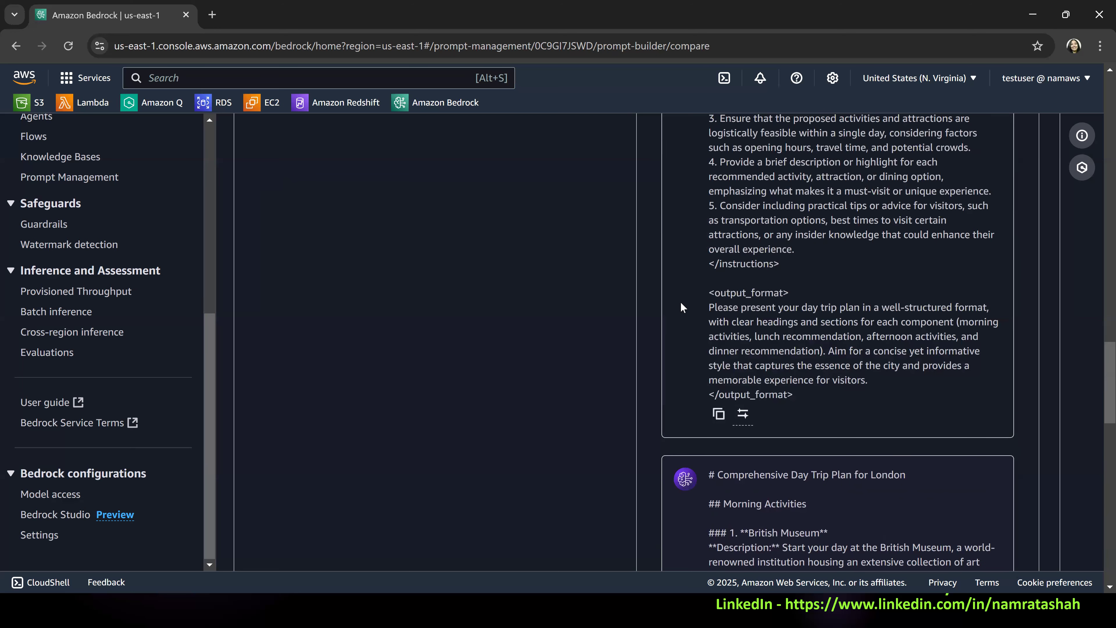
pyautogui.moveTo(712, 305); pyautogui.dragTo(983, 325)
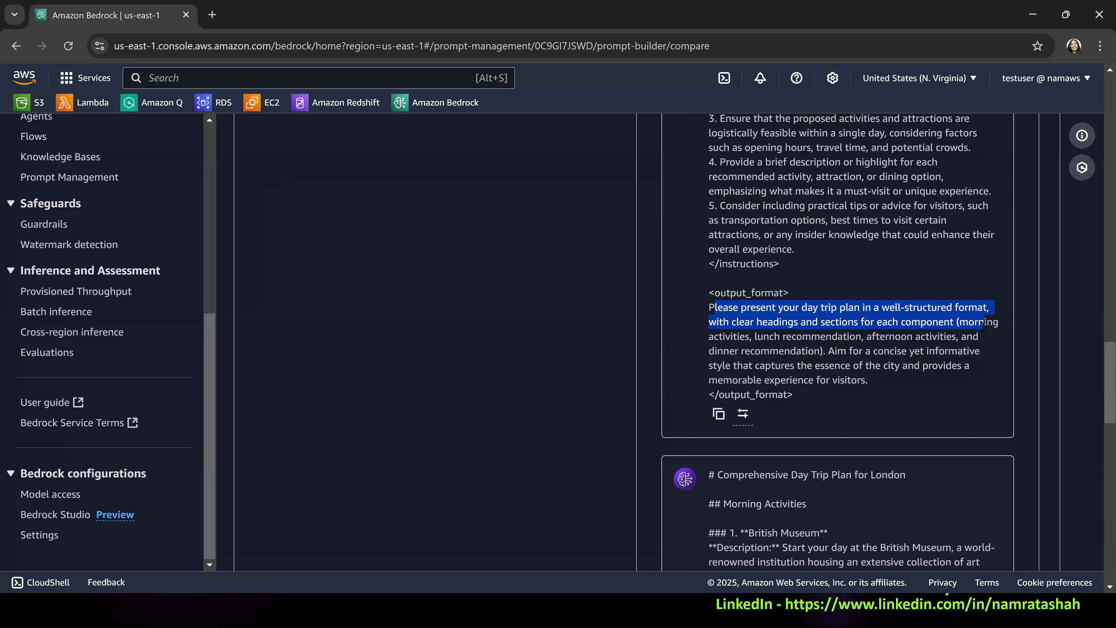
pyautogui.scroll(-5, 809, 322)
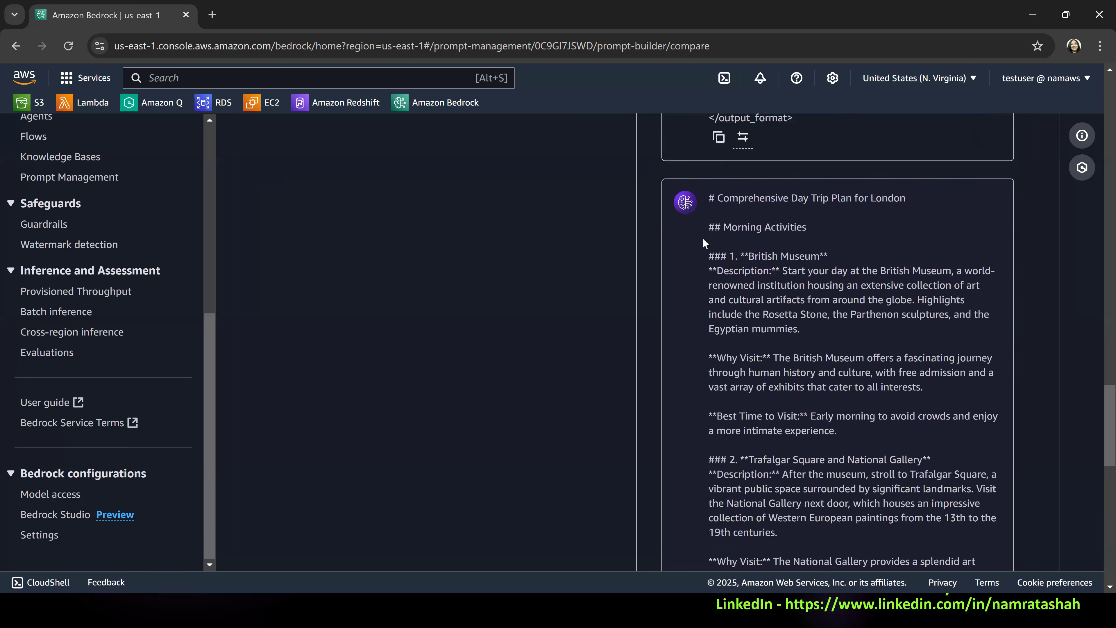
# Examine the British Museum entry under Morning Activities, including its description, reason to visit and best time to visit.
pyautogui.moveTo(702, 215); pyautogui.dragTo(808, 214)
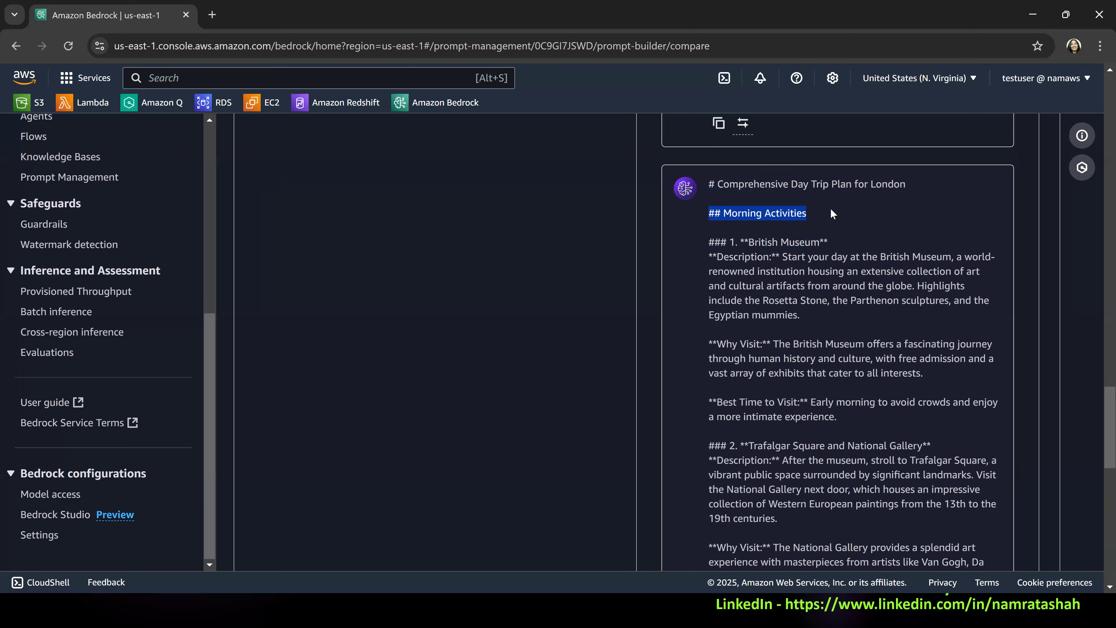
pyautogui.moveTo(709, 242); pyautogui.dragTo(835, 242)
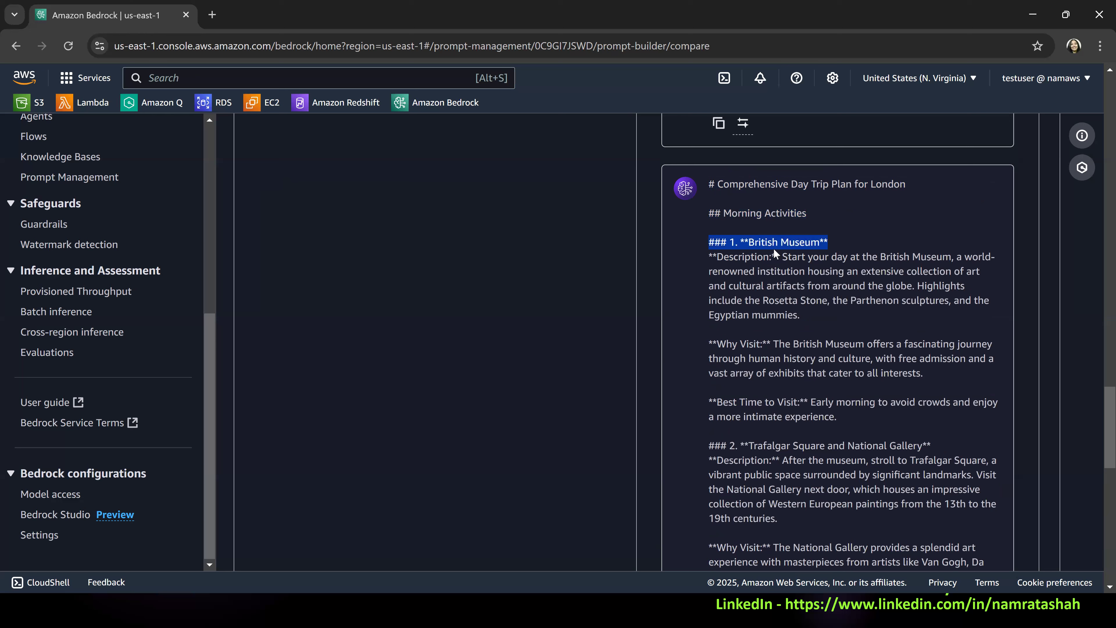
pyautogui.click(737, 368)
pyautogui.moveTo(710, 346); pyautogui.dragTo(783, 345)
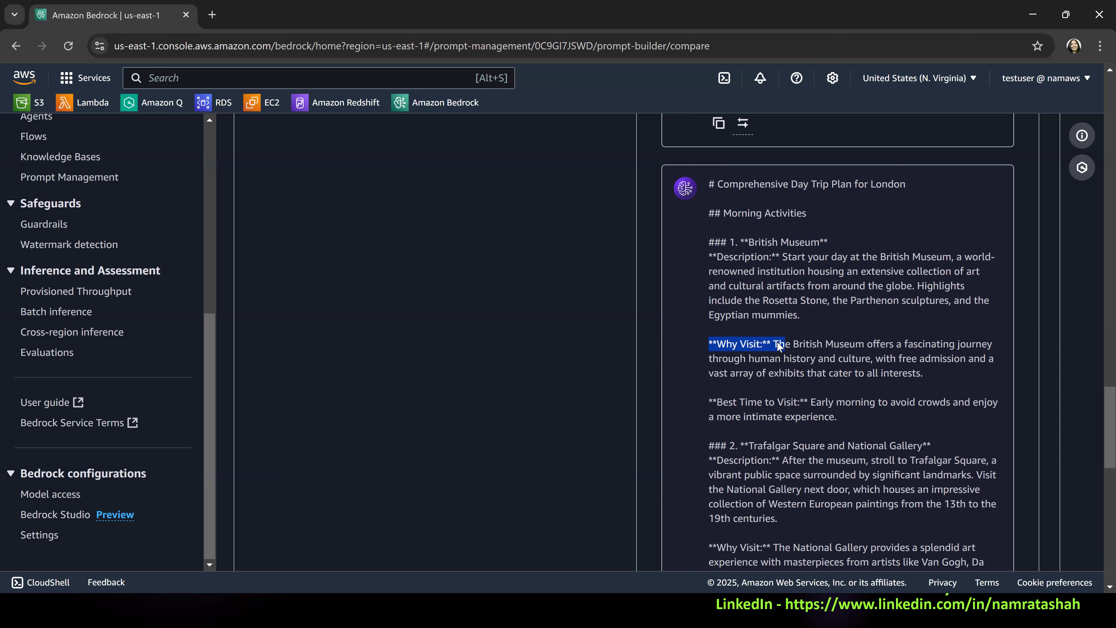
pyautogui.moveTo(719, 402); pyautogui.dragTo(804, 402)
pyautogui.click(746, 451)
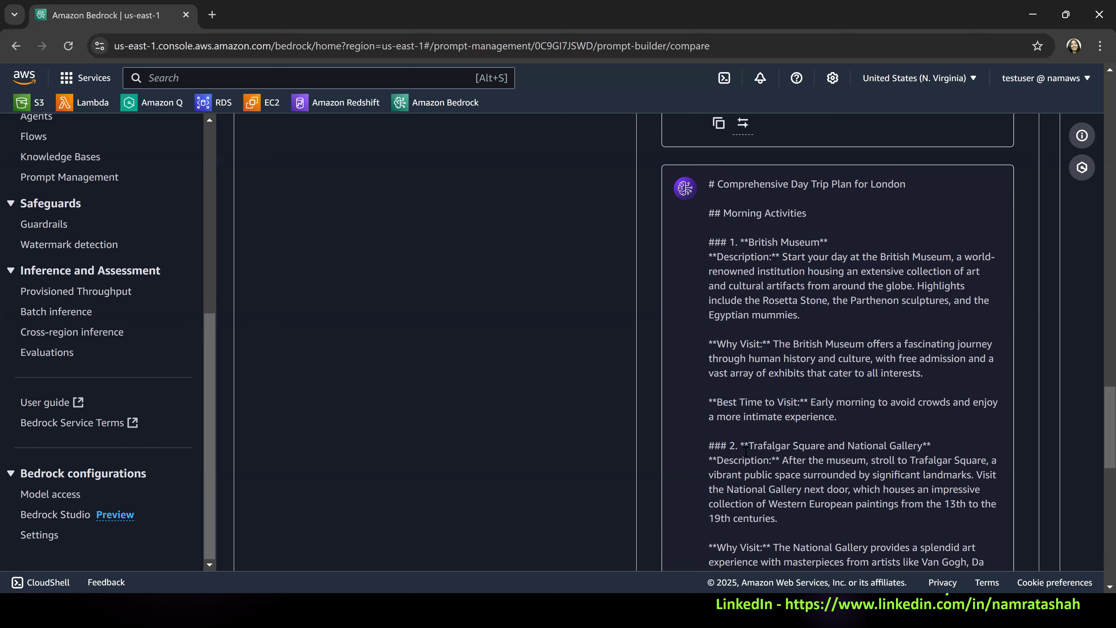
# Examine the reason to visit and best visiting time given for Trafalgar Square and the National Gallery.
pyautogui.scroll(-3, 753, 449)
pyautogui.moveTo(715, 402); pyautogui.dragTo(809, 416)
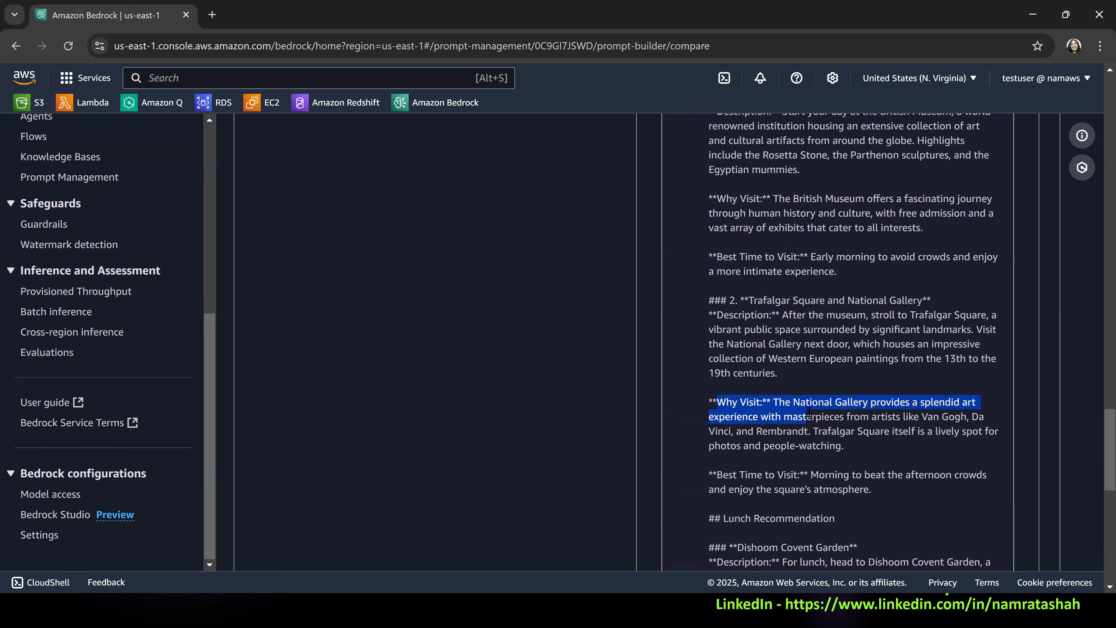
pyautogui.moveTo(734, 474); pyautogui.dragTo(828, 477)
# Examine the Lunch Recommendation section, including the restaurant, the reason to visit and the best time to visit.
pyautogui.scroll(-3, 827, 477)
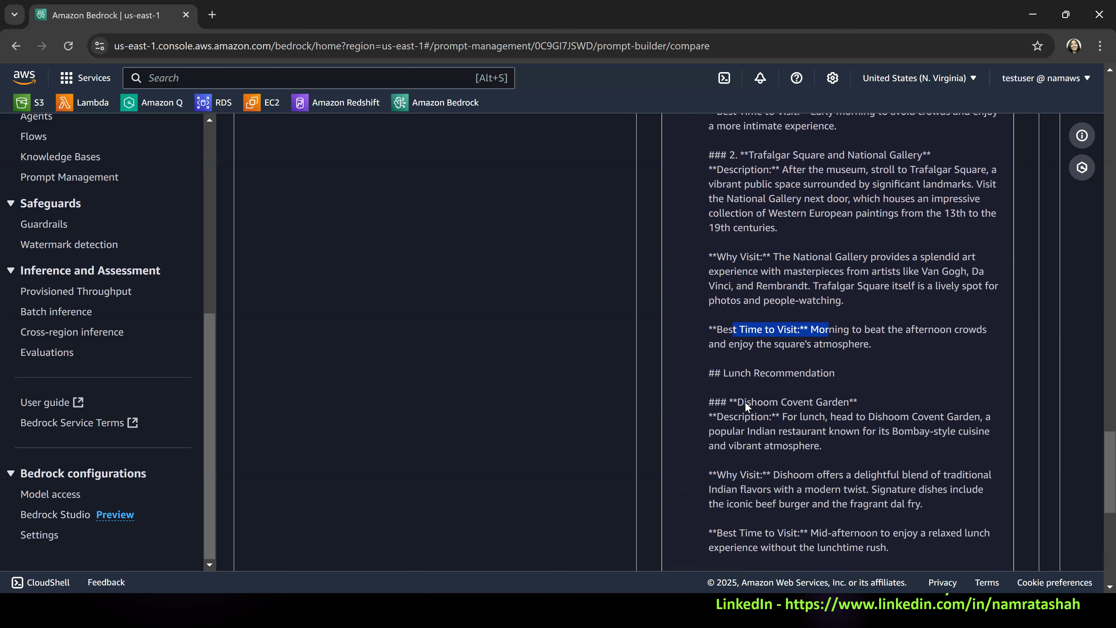
pyautogui.doubleClick(756, 401)
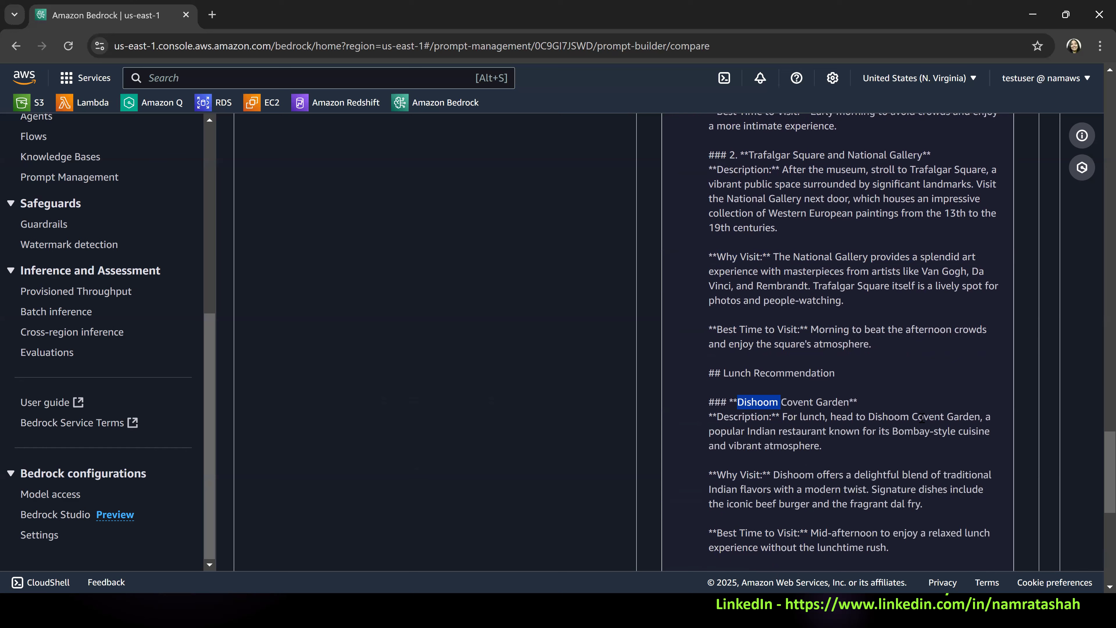
pyautogui.scroll(-3, 921, 419)
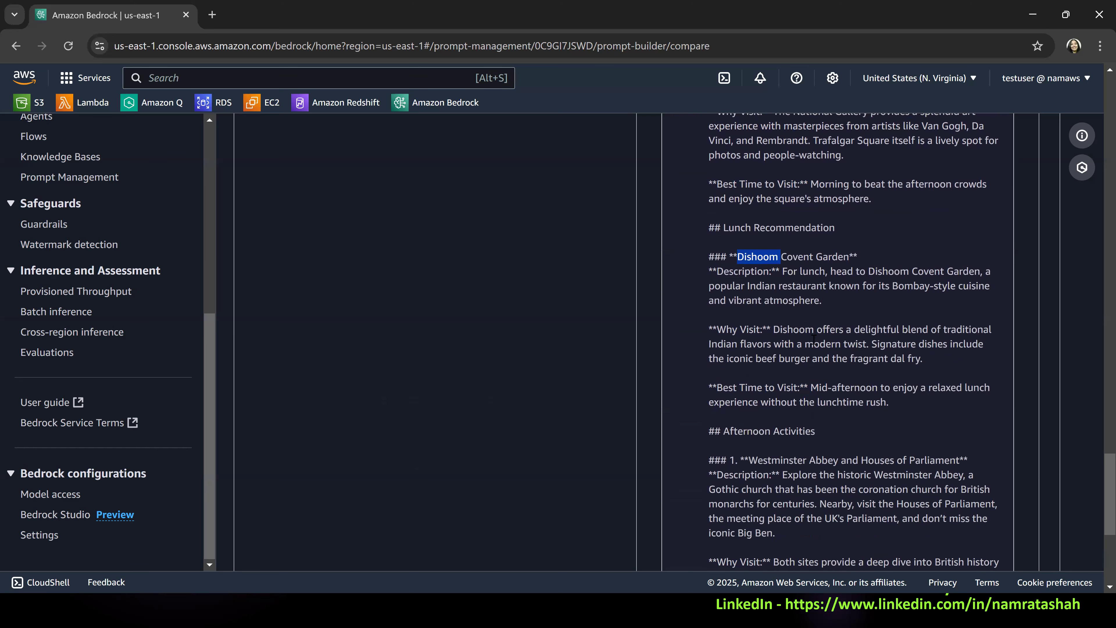
pyautogui.moveTo(773, 330); pyautogui.dragTo(868, 344)
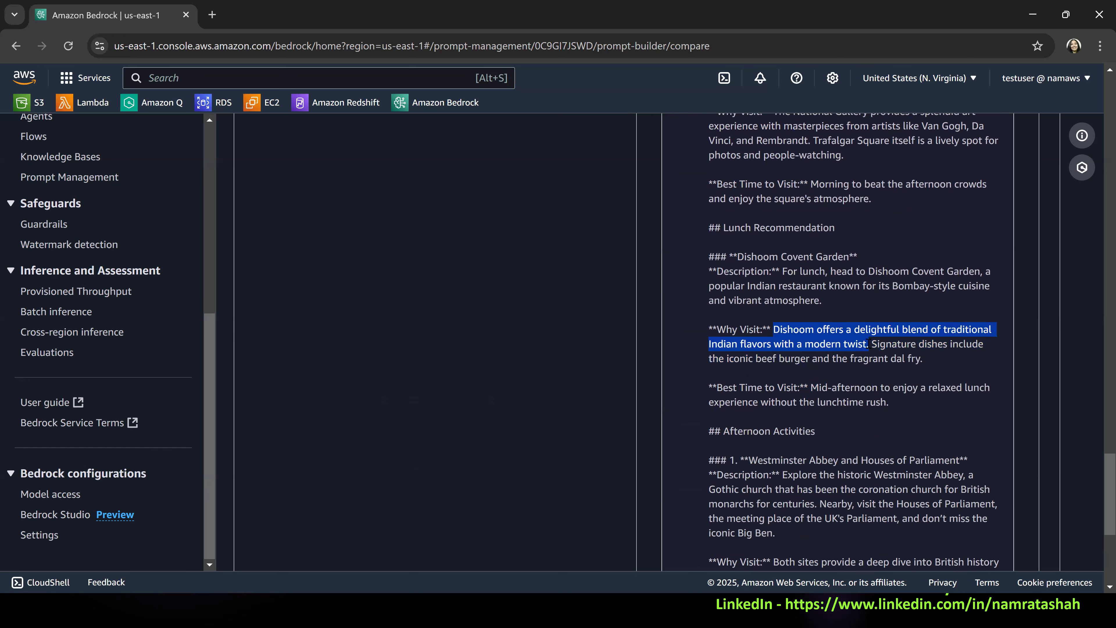
pyautogui.scroll(-2, 863, 360)
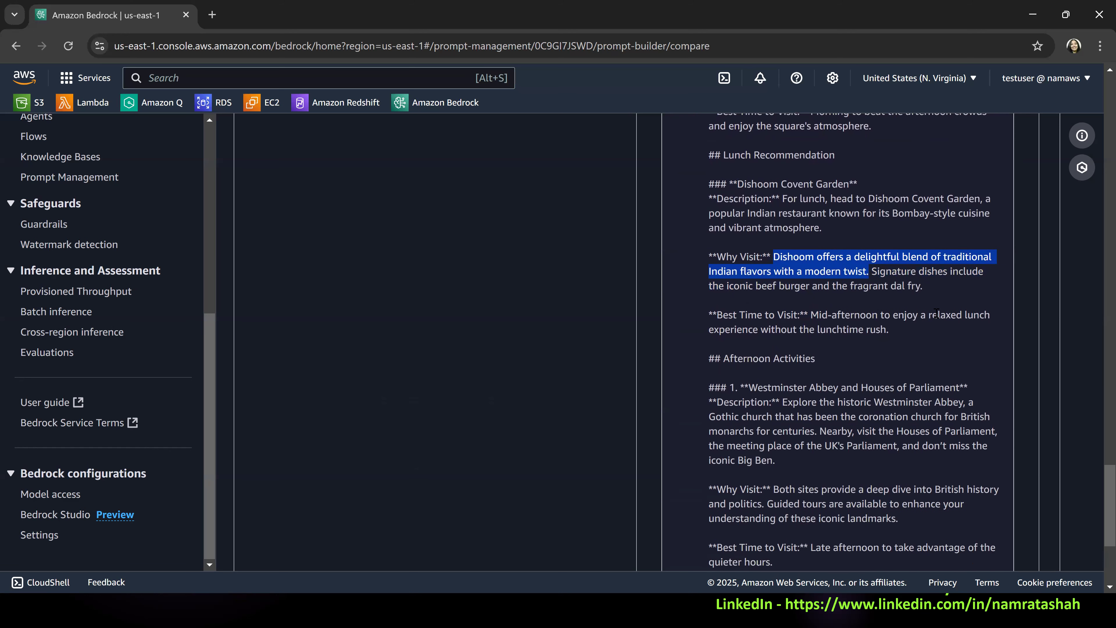
# Examine the two Afternoon Activities entries, Westminster Abbey and Houses of Parliament, and Southbank Walk and Covent Garden Market.
pyautogui.scroll(-4, 808, 358)
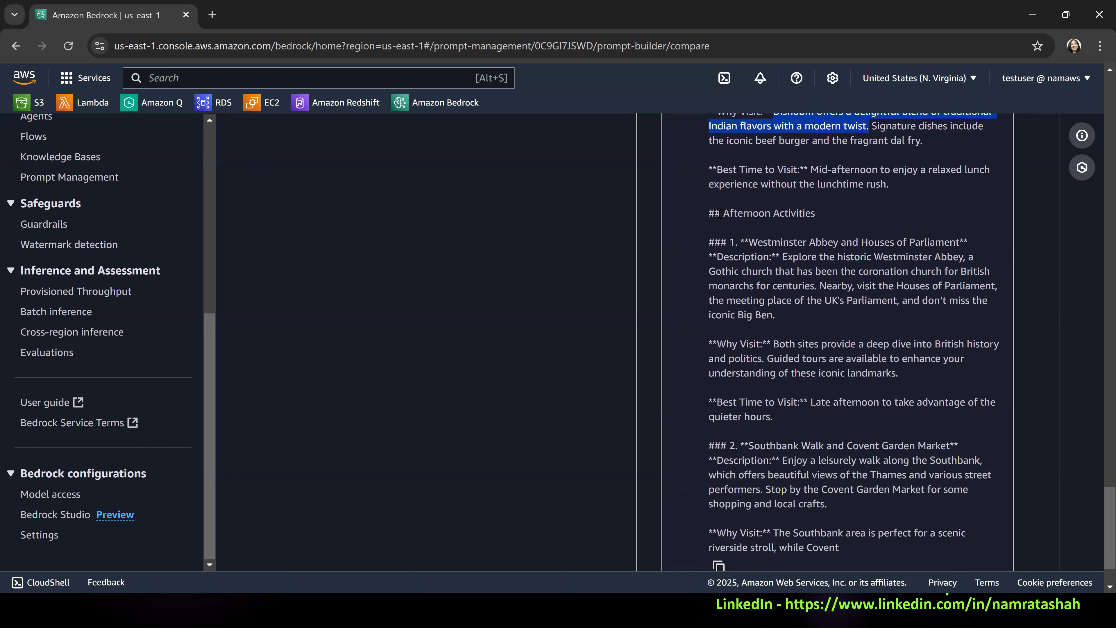
pyautogui.moveTo(749, 242); pyautogui.dragTo(960, 239)
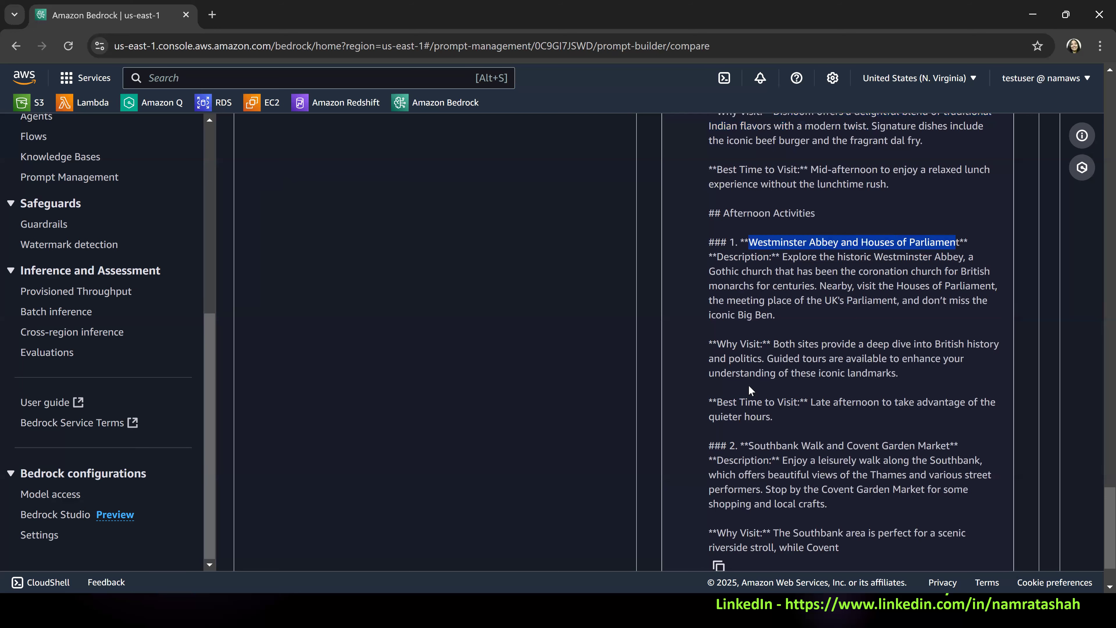
pyautogui.scroll(-2, 894, 265)
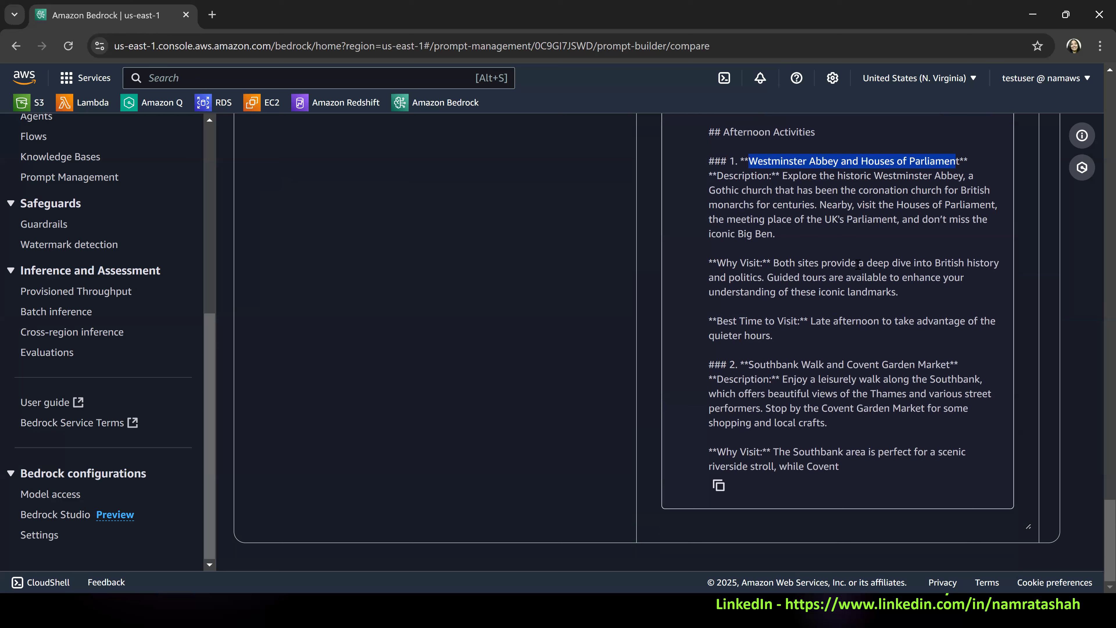
pyautogui.moveTo(752, 365); pyautogui.dragTo(951, 364)
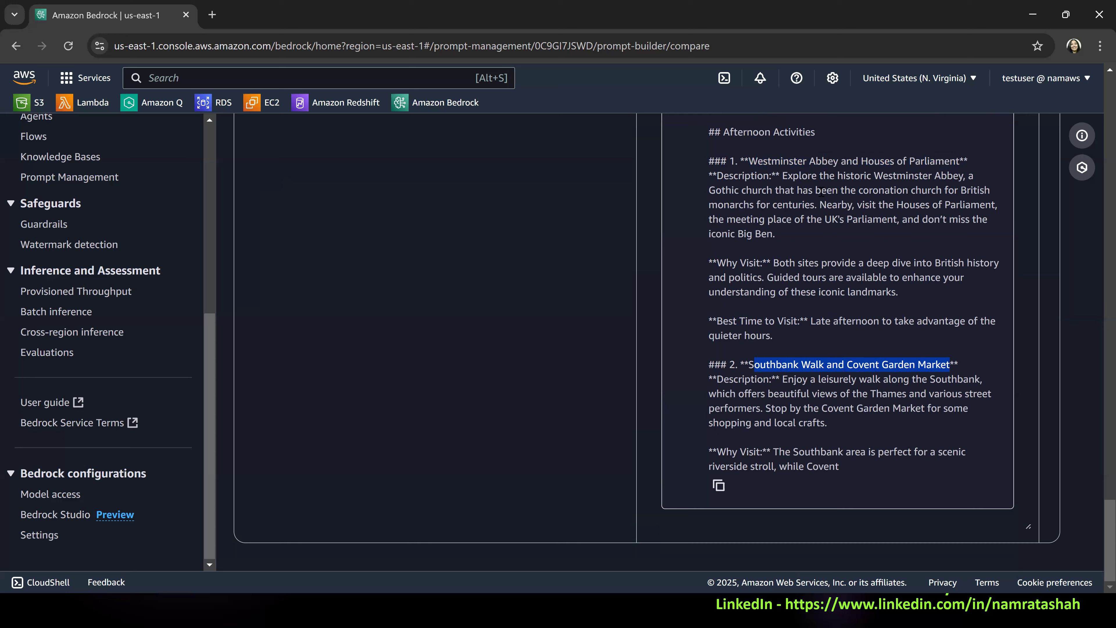
pyautogui.scroll(3, 831, 395)
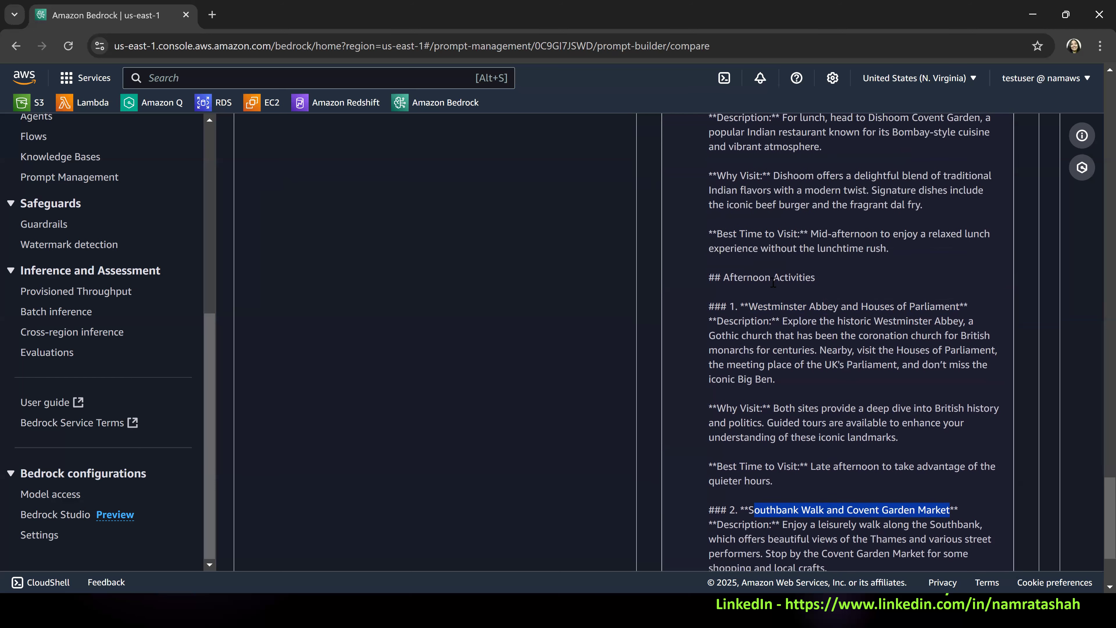
pyautogui.scroll(-3, 836, 323)
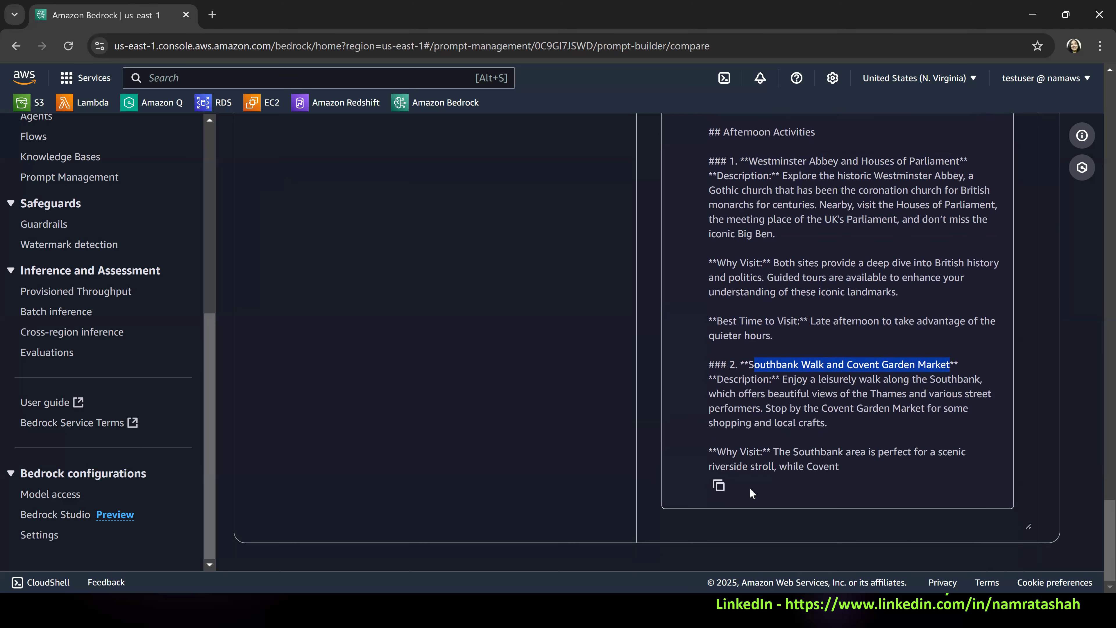
# Review the whole London response against Variant_1's instructions, checking the dinner recommendation requirement and how the response ends.
pyautogui.scroll(7, 809, 422)
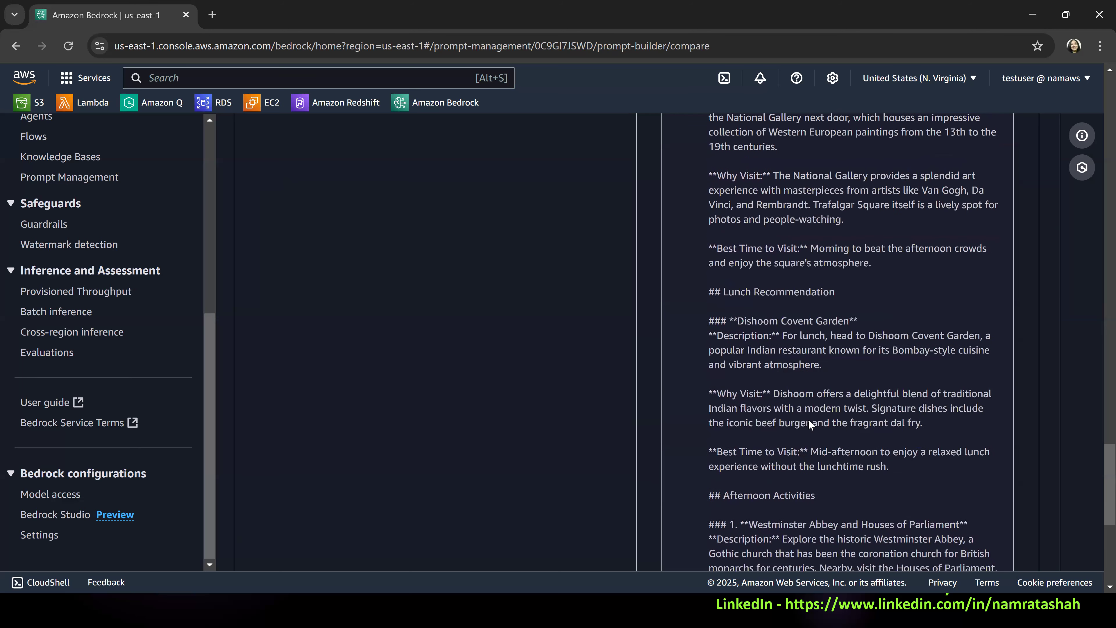
pyautogui.scroll(5, 808, 422)
pyautogui.scroll(8, 808, 422)
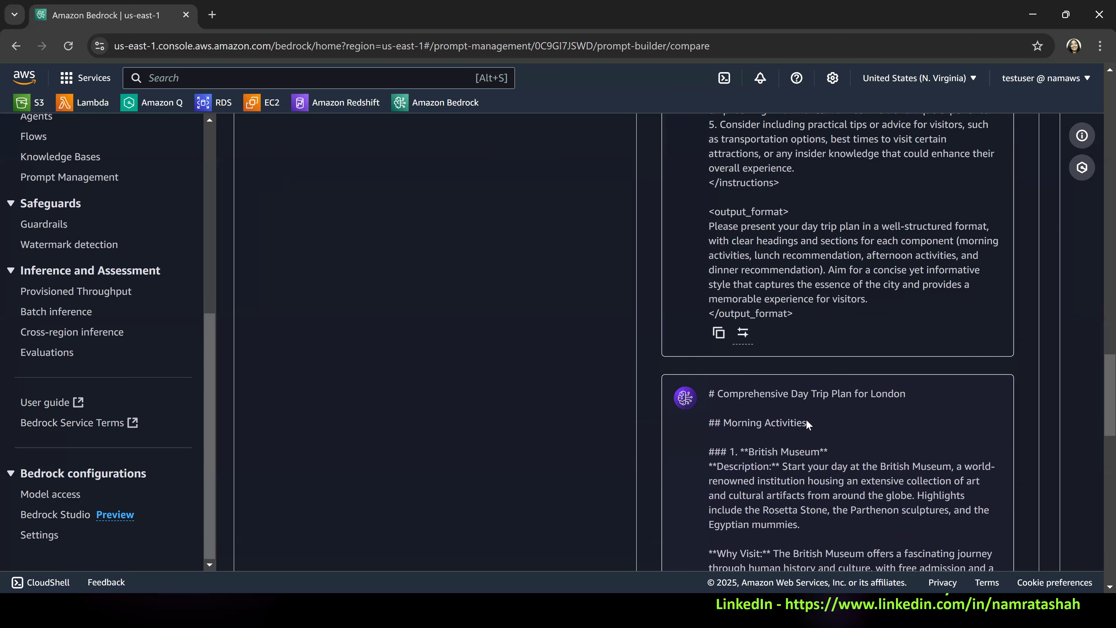
pyautogui.scroll(6, 807, 423)
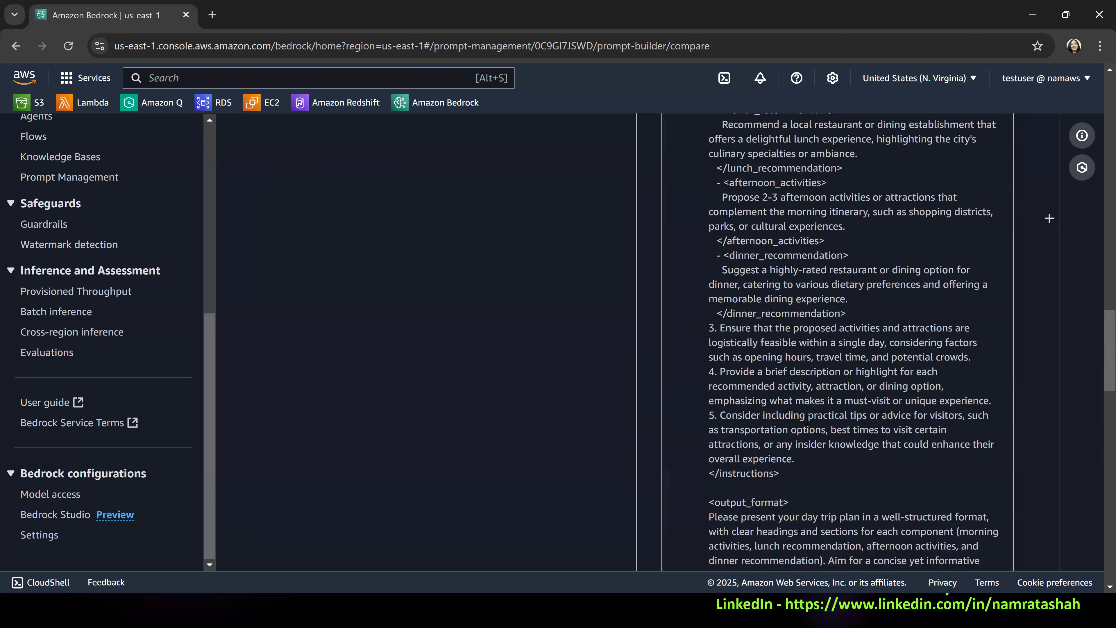
pyautogui.scroll(-7, 807, 420)
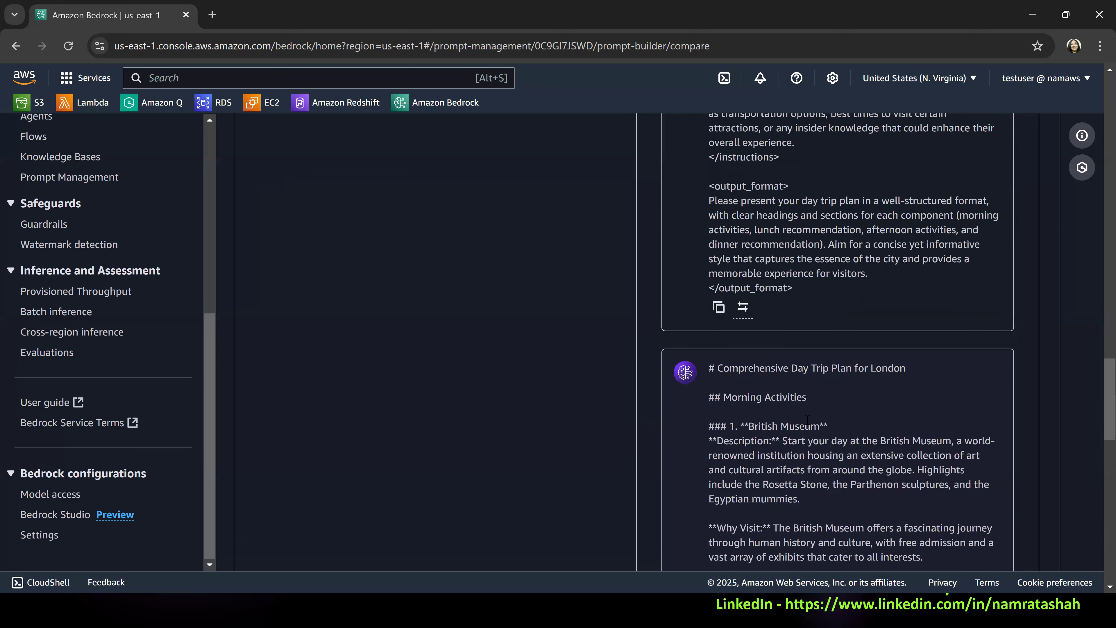
pyautogui.scroll(-9, 807, 420)
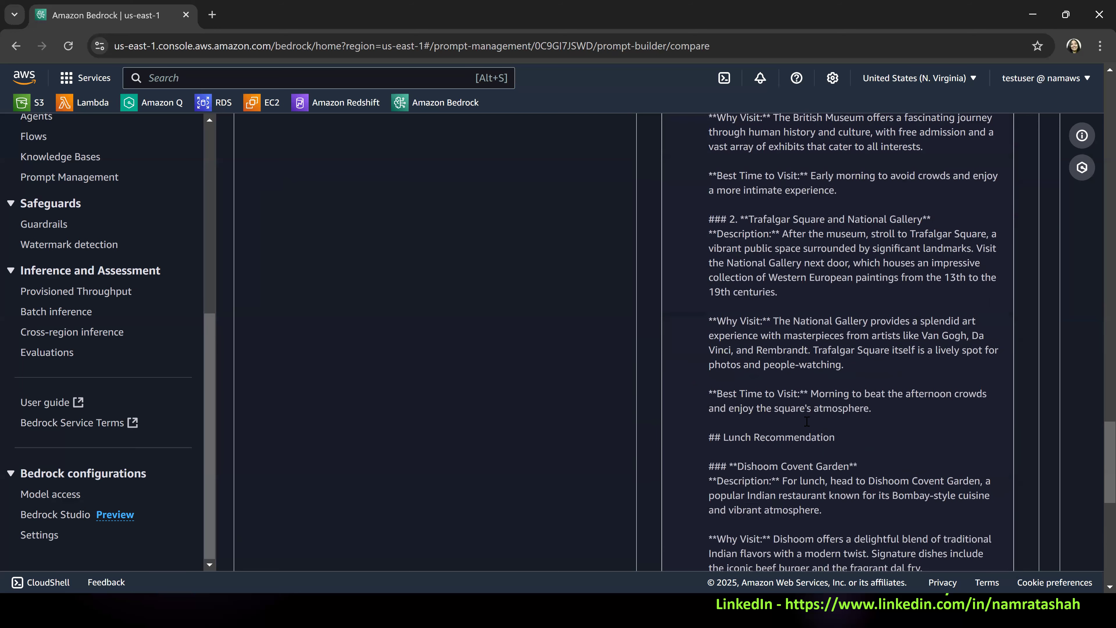
pyautogui.scroll(-5, 807, 421)
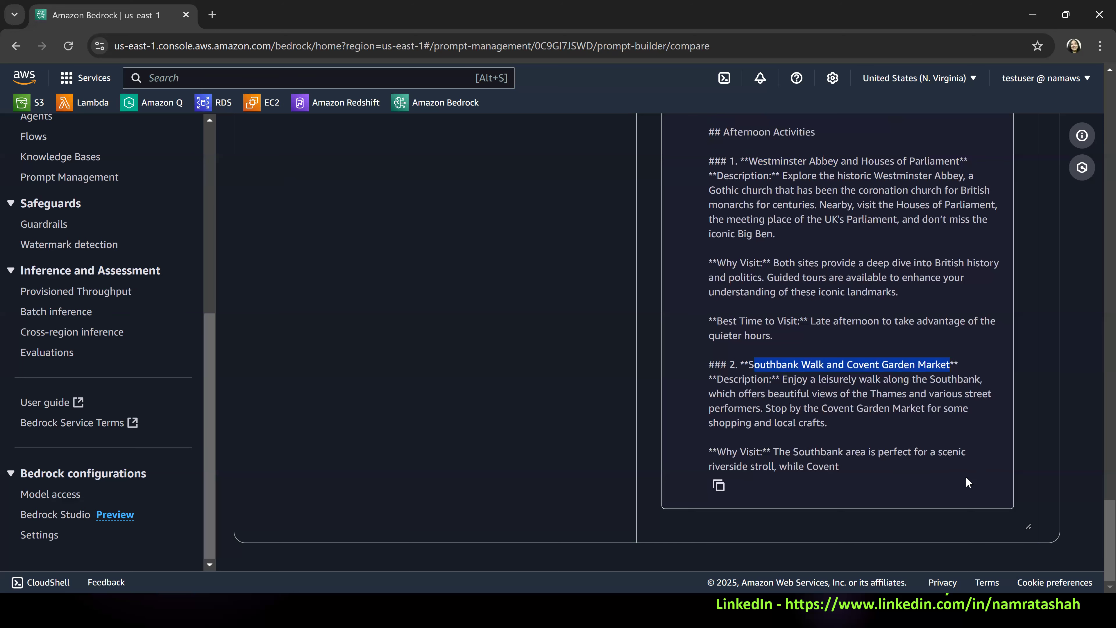
pyautogui.scroll(9, 962, 475)
pyautogui.scroll(-7, 954, 476)
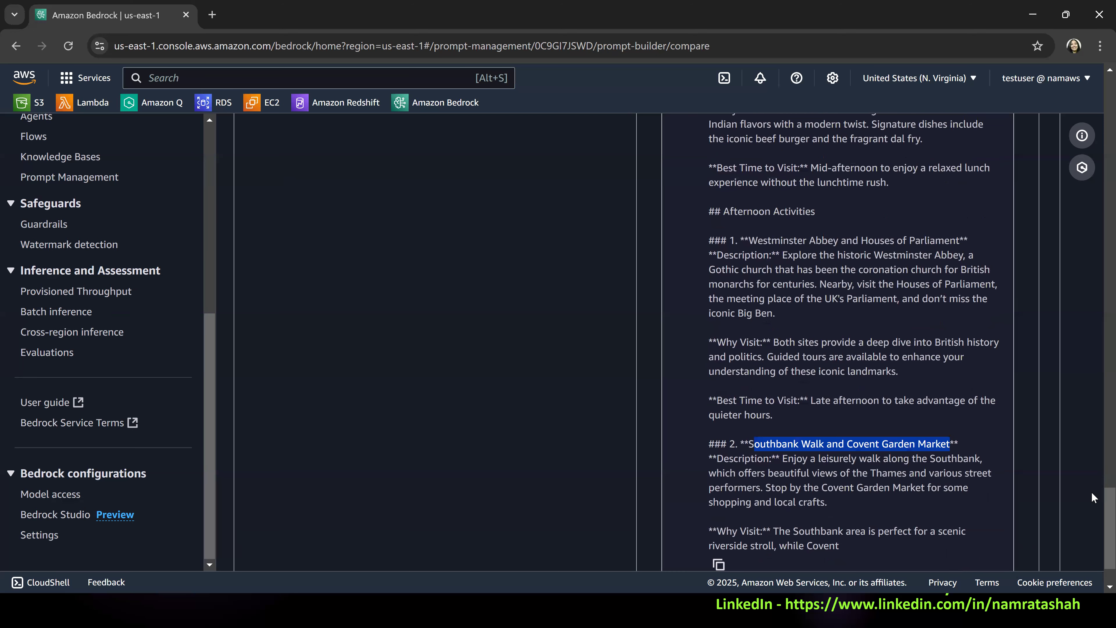
pyautogui.scroll(-2, 1052, 534)
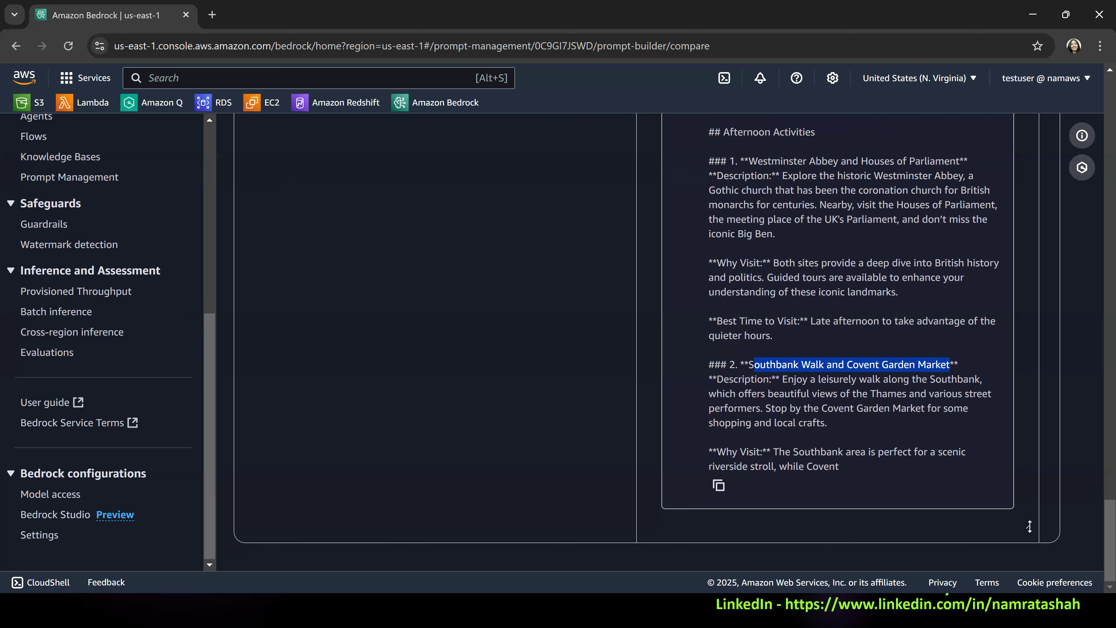
# Adjust the height of Variant_1's test pane and copy the generated London day trip plan.
pyautogui.moveTo(1029, 526); pyautogui.dragTo(1027, 526)
pyautogui.moveTo(1026, 450); pyautogui.dragTo(1033, 495)
pyautogui.click(883, 482)
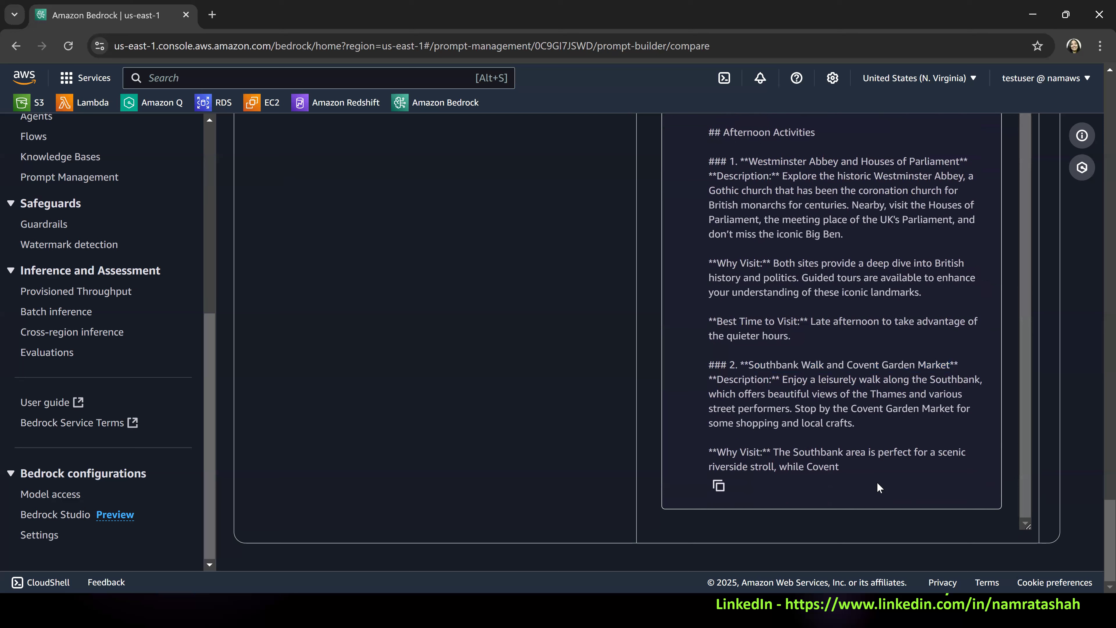
pyautogui.click(719, 485)
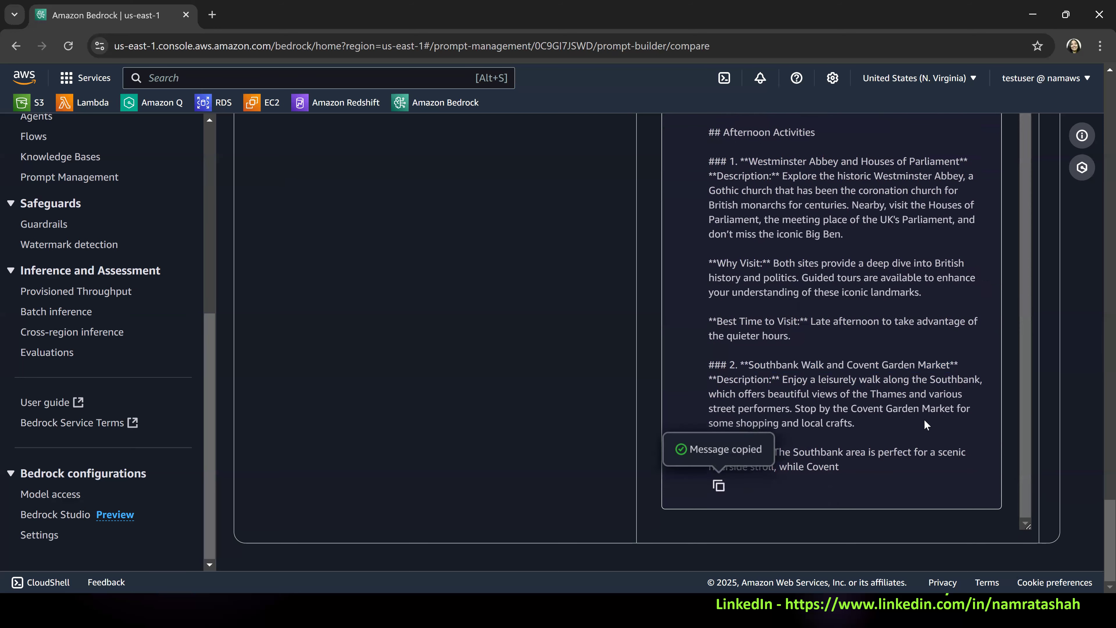
pyautogui.moveTo(1027, 421); pyautogui.dragTo(1028, 287)
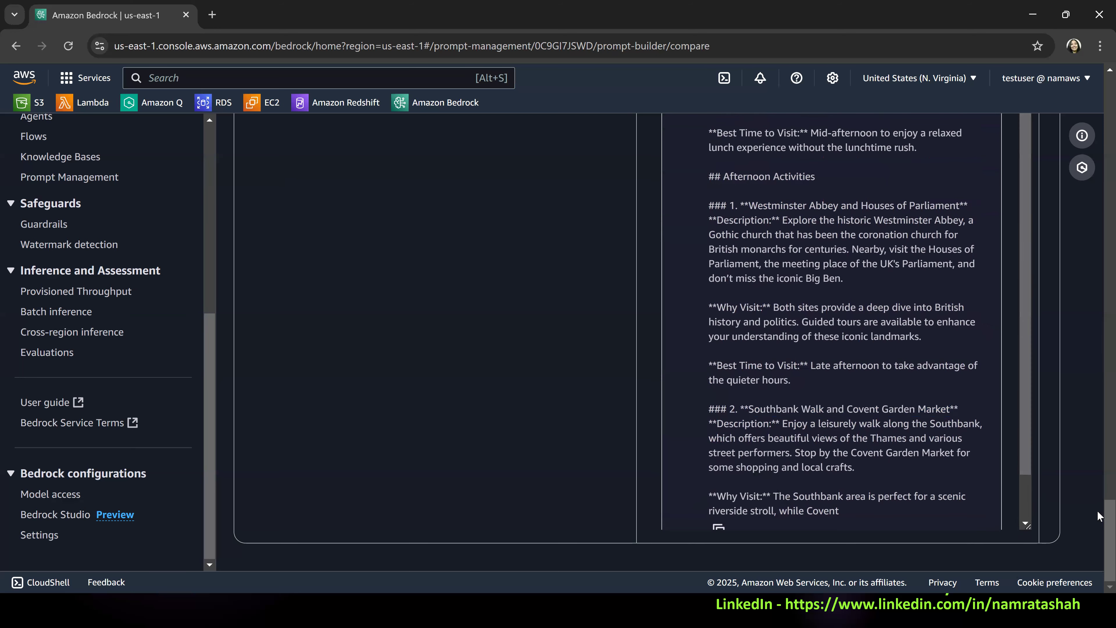
# Review the prompt instructions and the generated London plan in Variant_1's output.
pyautogui.scroll(15, 1097, 401)
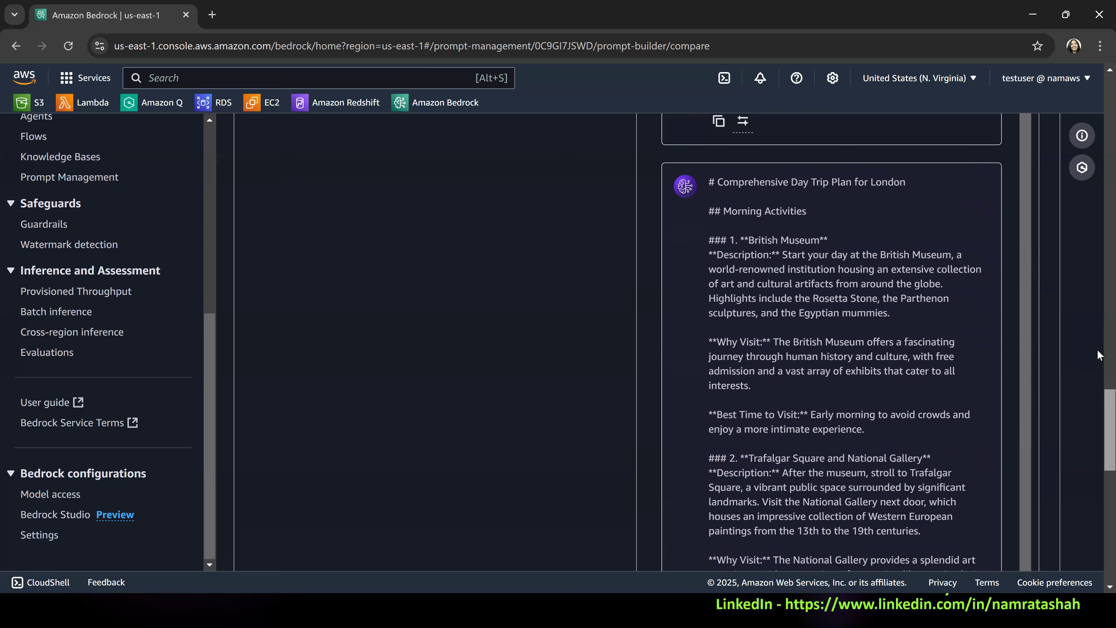
pyautogui.scroll(-3, 1096, 367)
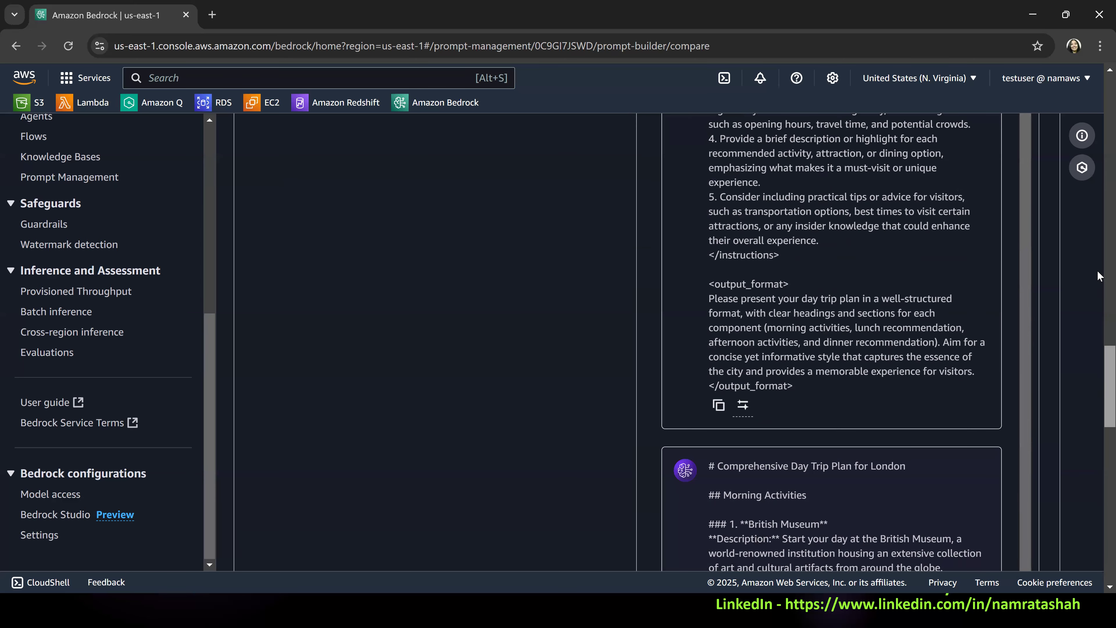
pyautogui.scroll(10, 1097, 270)
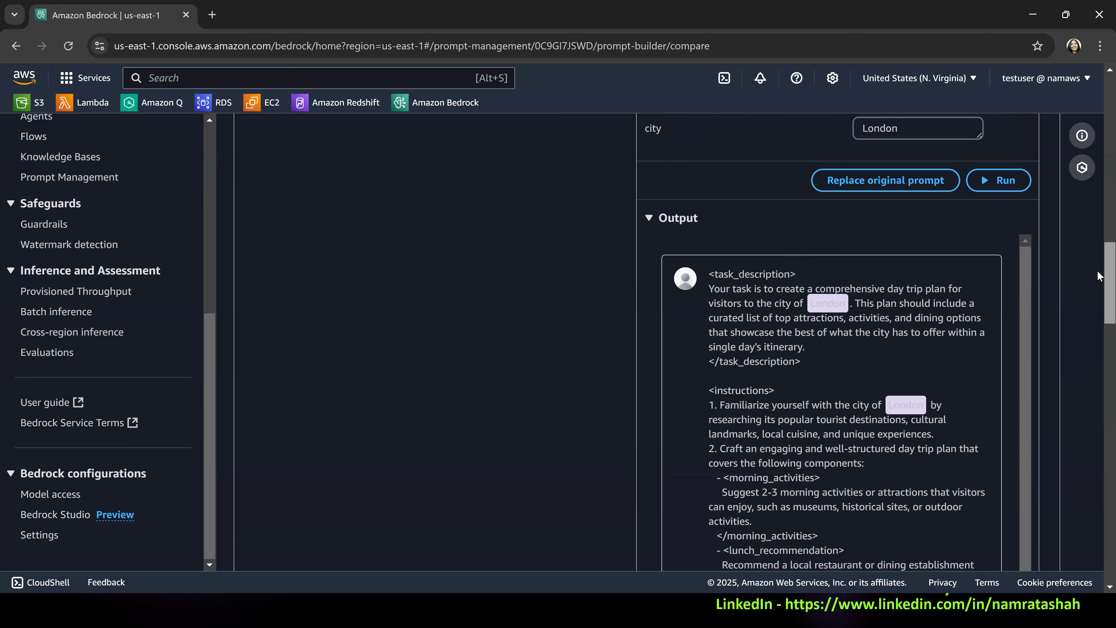
pyautogui.scroll(-2, 1097, 271)
pyautogui.scroll(-1, 783, 373)
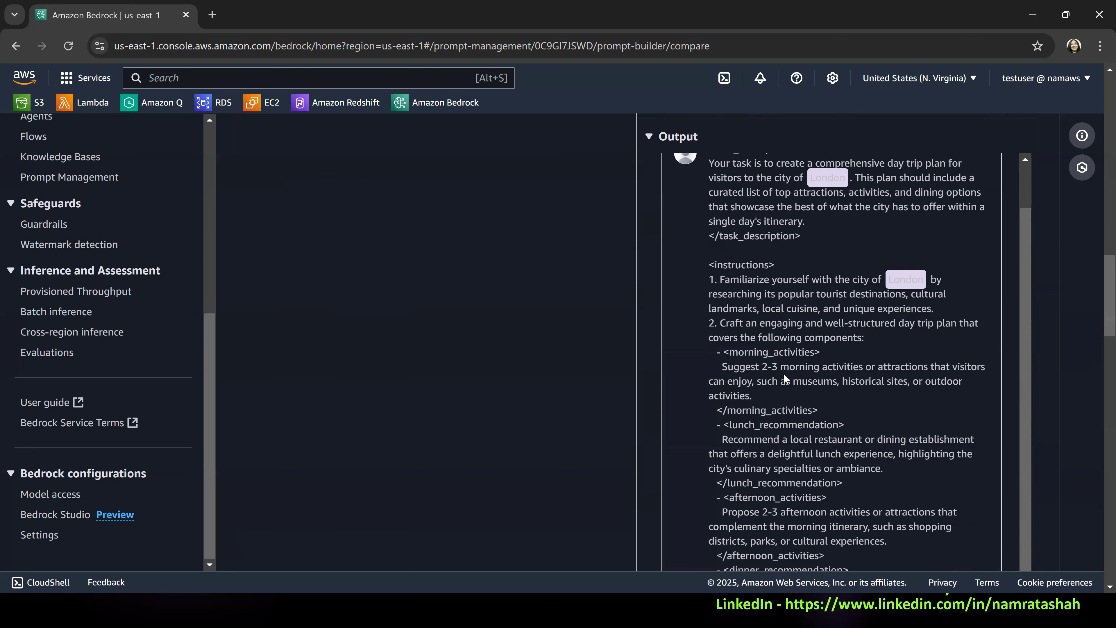
pyautogui.scroll(-6, 823, 370)
pyautogui.scroll(-2, 1067, 201)
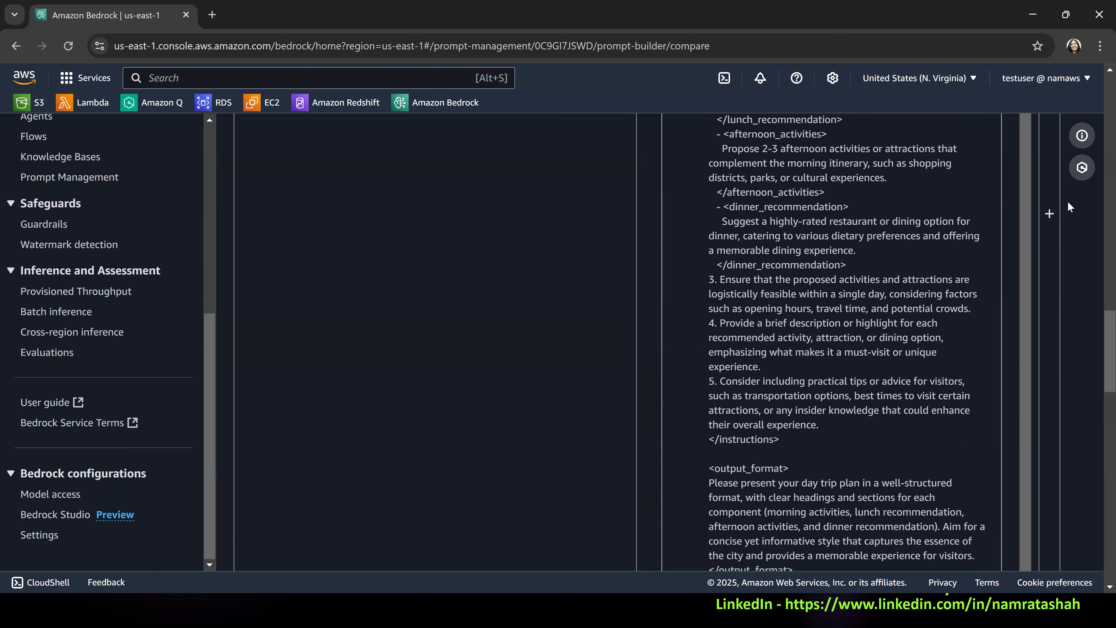
pyautogui.click(1049, 217)
pyautogui.scroll(-1, 895, 373)
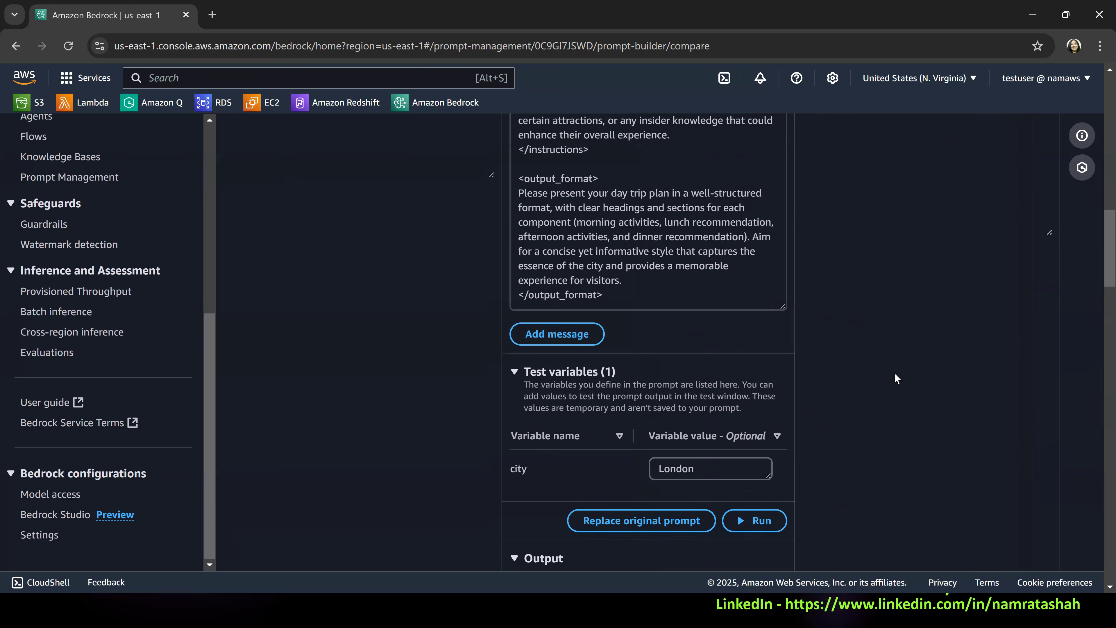
pyautogui.scroll(-15, 894, 373)
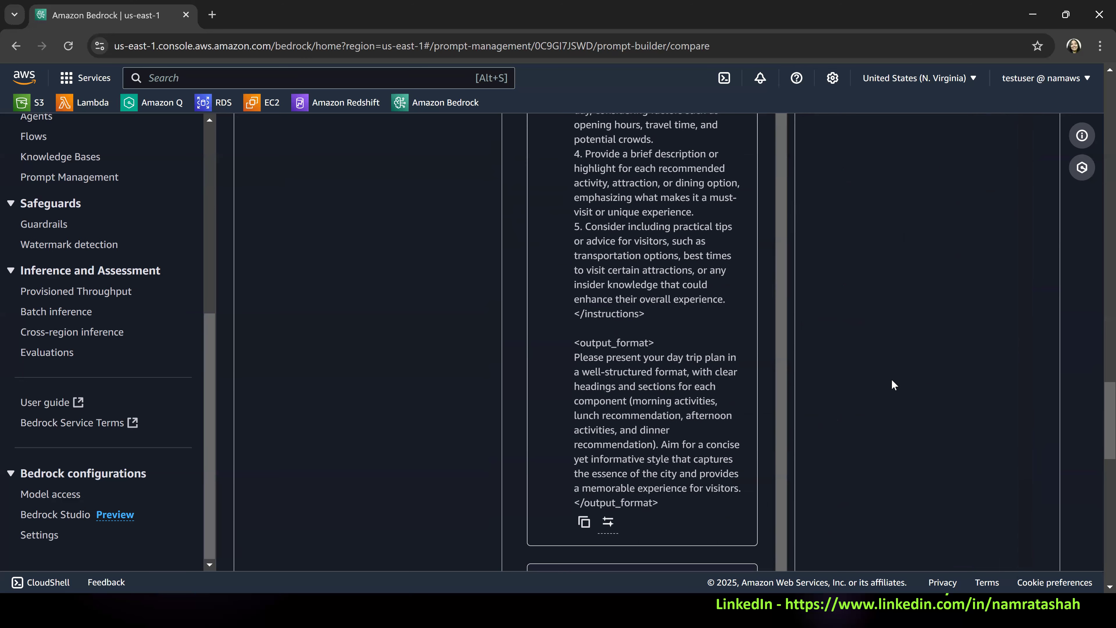
pyautogui.scroll(-10, 892, 381)
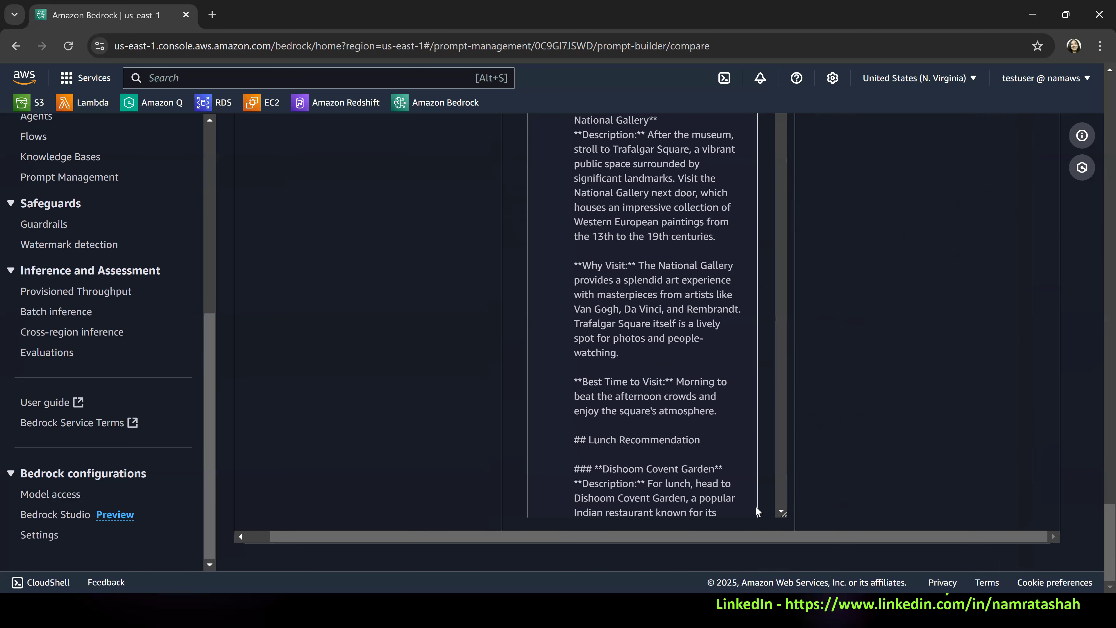
pyautogui.click(781, 511)
pyautogui.moveTo(782, 511); pyautogui.dragTo(782, 511)
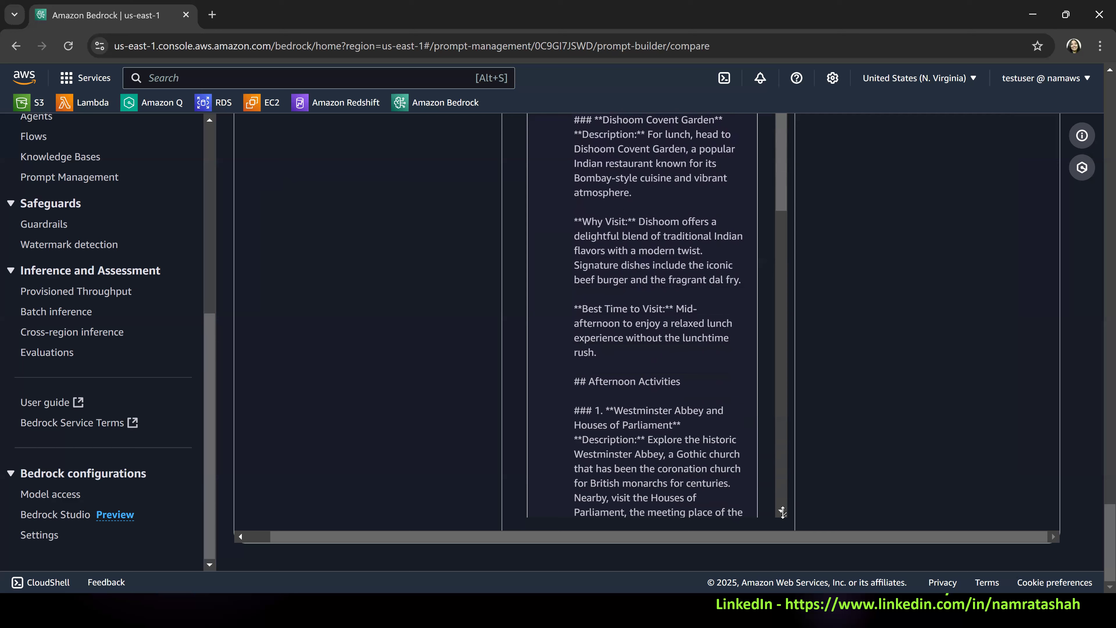
pyautogui.moveTo(781, 171); pyautogui.dragTo(800, 474)
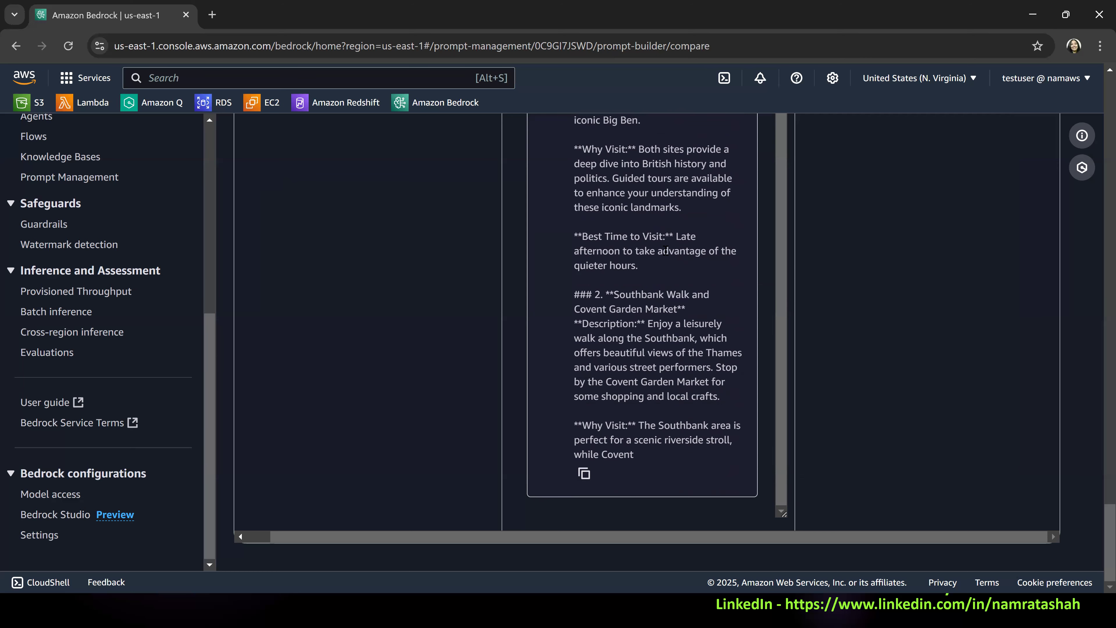
pyautogui.moveTo(782, 513); pyautogui.dragTo(783, 514)
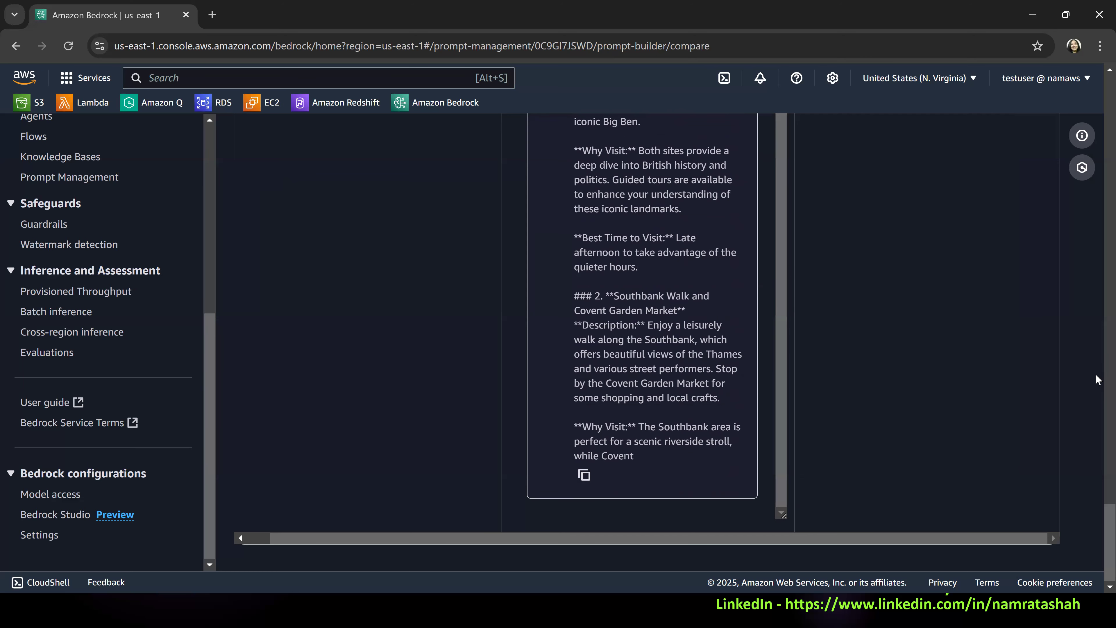
pyautogui.scroll(5, 1060, 320)
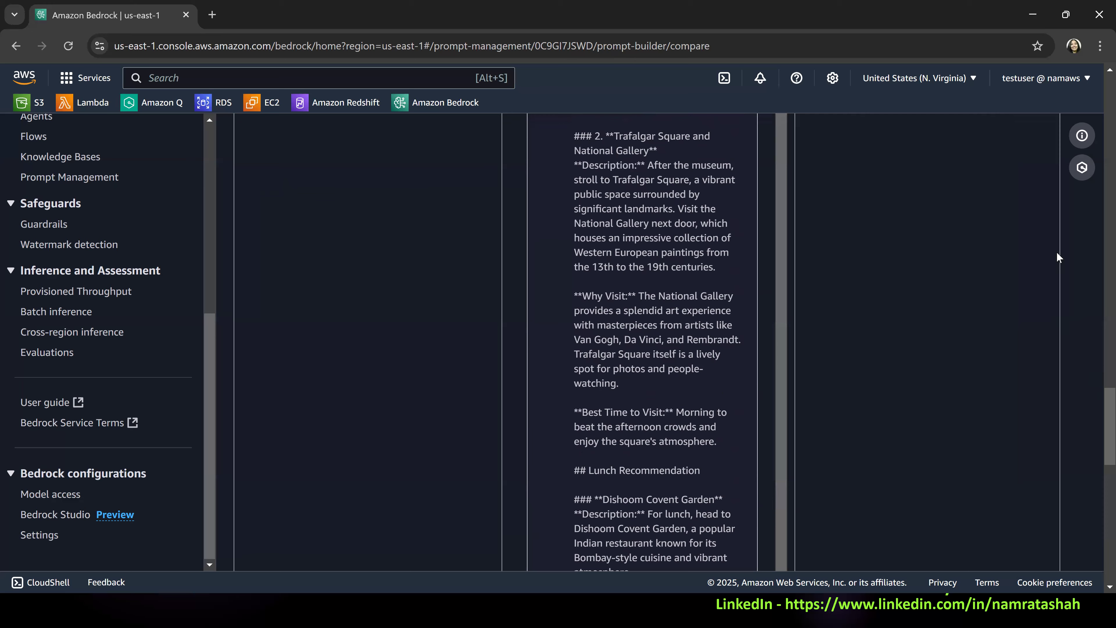
pyautogui.scroll(10, 1057, 256)
pyautogui.scroll(5, 1029, 222)
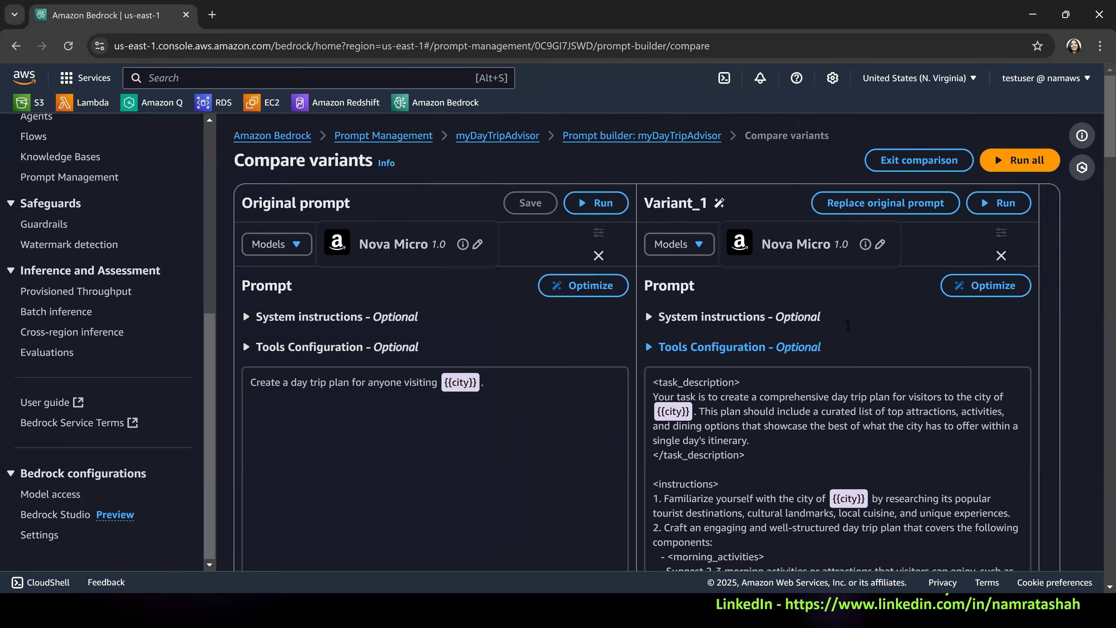
# In Variant_1's output format section, insert "in 200 words or less" directly after "well-structured format".
pyautogui.scroll(-2, 852, 322)
pyautogui.scroll(-5, 820, 378)
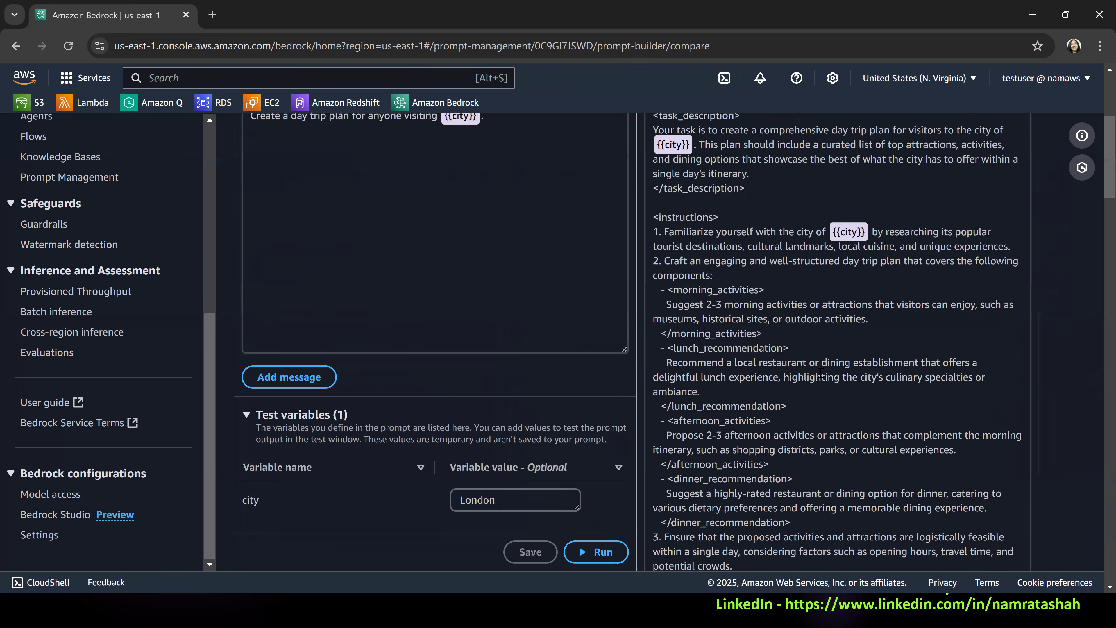
pyautogui.scroll(-4, 821, 374)
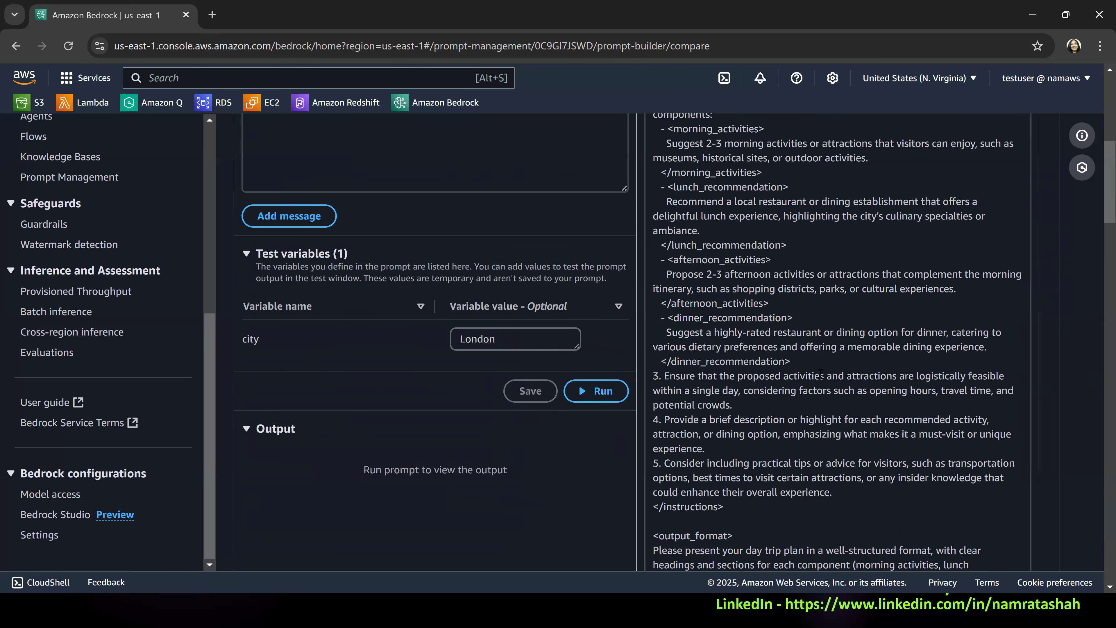
pyautogui.scroll(-4, 820, 372)
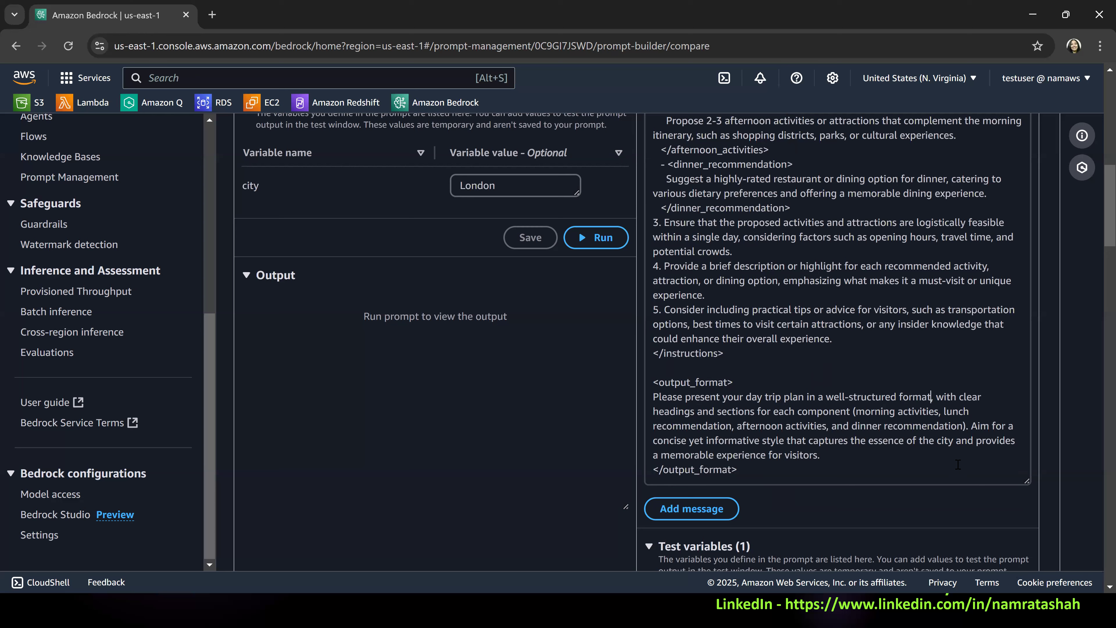
pyautogui.press('Left')
pyautogui.press('Left')
pyautogui.press('Left')
pyautogui.press('Left')
pyautogui.press('Left')
pyautogui.press('Left')
pyautogui.press('Left')
pyautogui.press('Left')
pyautogui.press('Left')
pyautogui.press('Left')
pyautogui.press('Left')
pyautogui.press('Left')
pyautogui.press('Left')
pyautogui.press('Left')
pyautogui.press('Left')
pyautogui.press('Left')
pyautogui.press('Left')
pyautogui.press('Left')
pyautogui.press('Left')
pyautogui.press('Left')
pyautogui.press('Right')
pyautogui.press('Right')
pyautogui.press('Right')
pyautogui.press('Right')
pyautogui.press('Right')
pyautogui.press('Right')
pyautogui.press('Right')
pyautogui.write('in 200 words o')
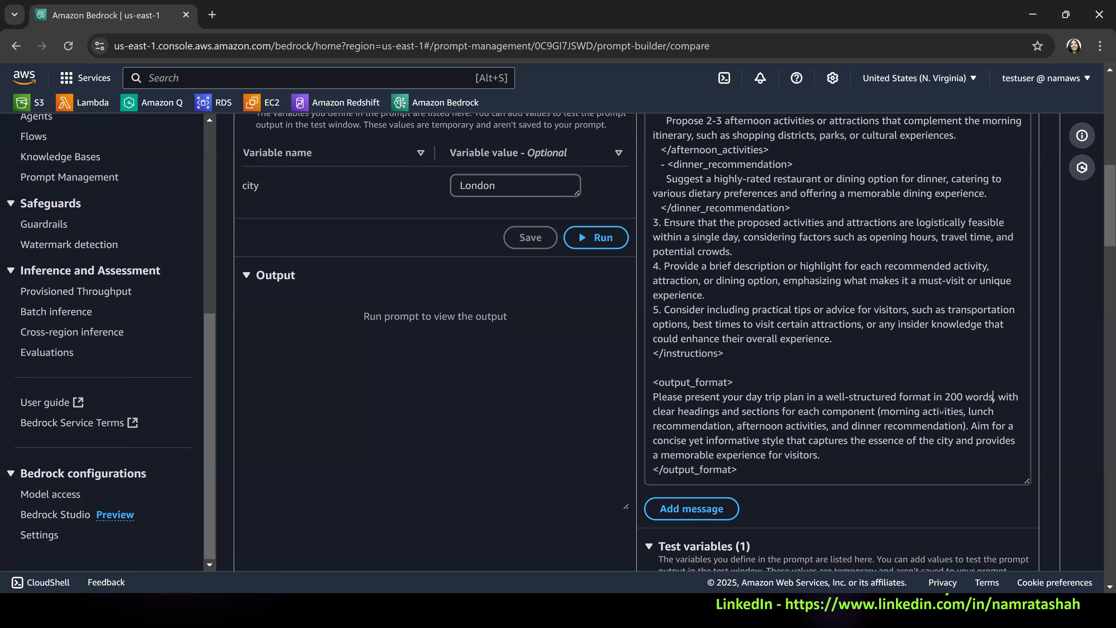
pyautogui.write('r less')
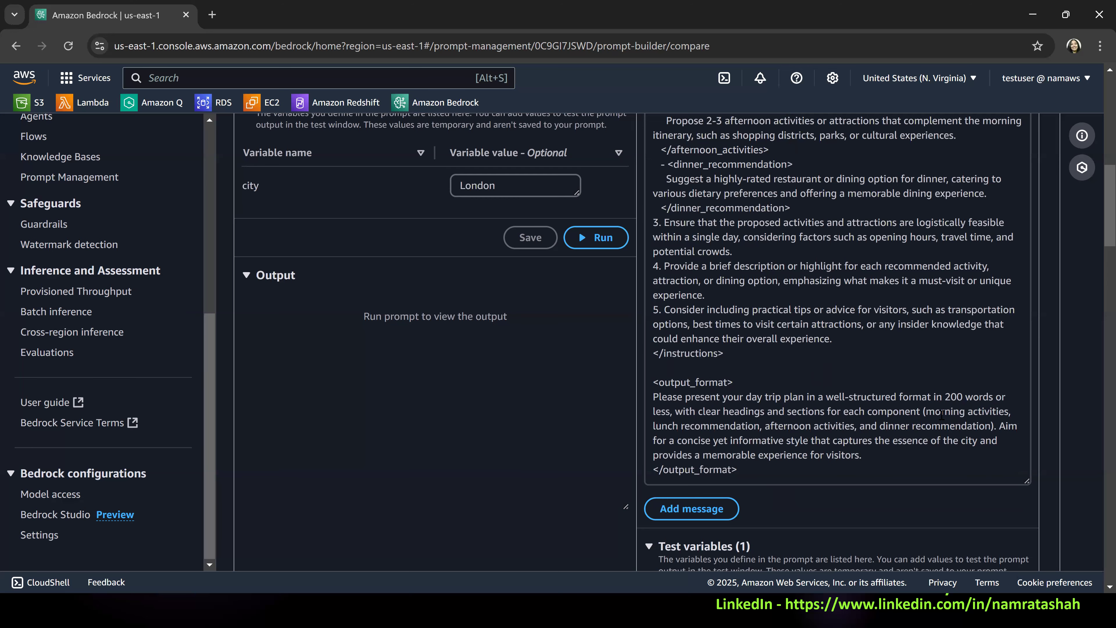
# Run the edited Variant_1 prompt with London as the city.
pyautogui.scroll(6, 950, 242)
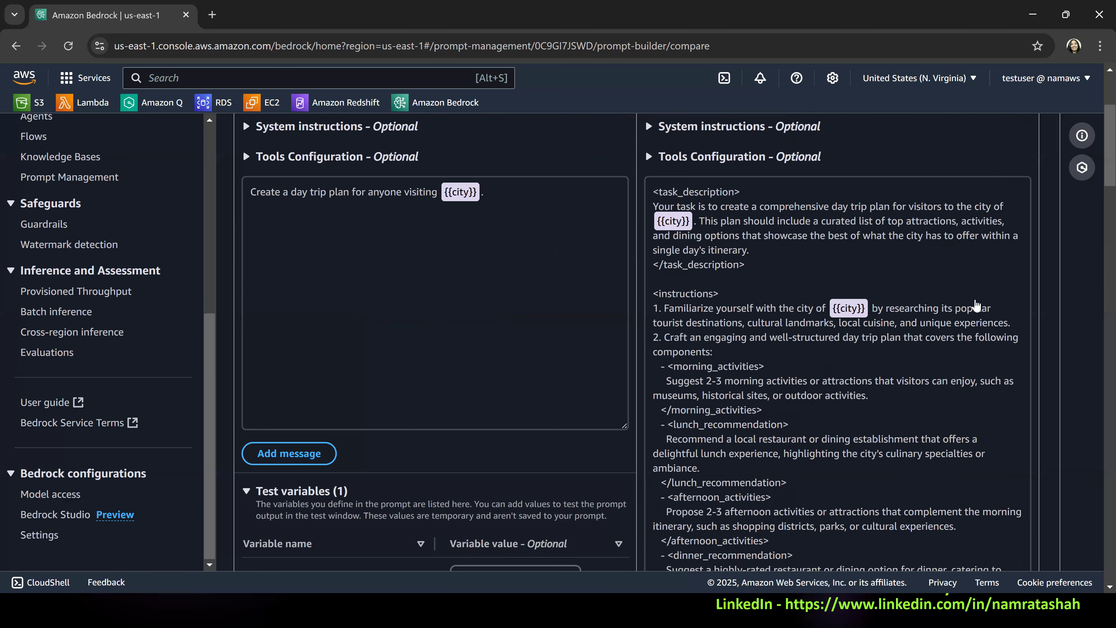
pyautogui.scroll(3, 1000, 206)
pyautogui.click(998, 205)
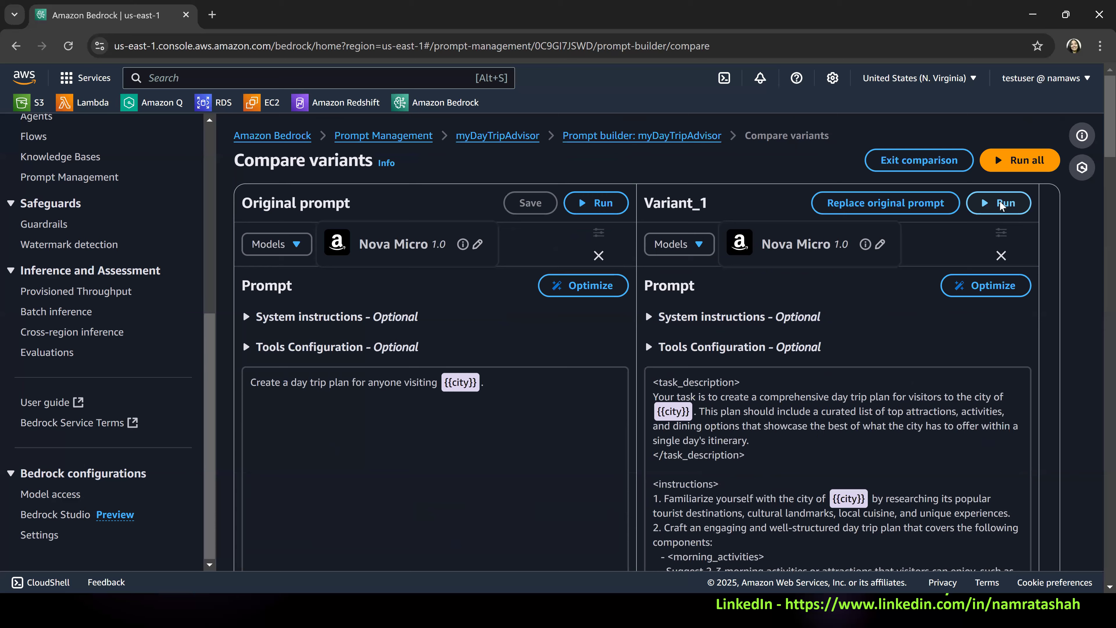
# Review the new London Day Trip Plan from morning activities to practical tips, paying particular attention to the dinner recommendation.
pyautogui.scroll(-10, 853, 372)
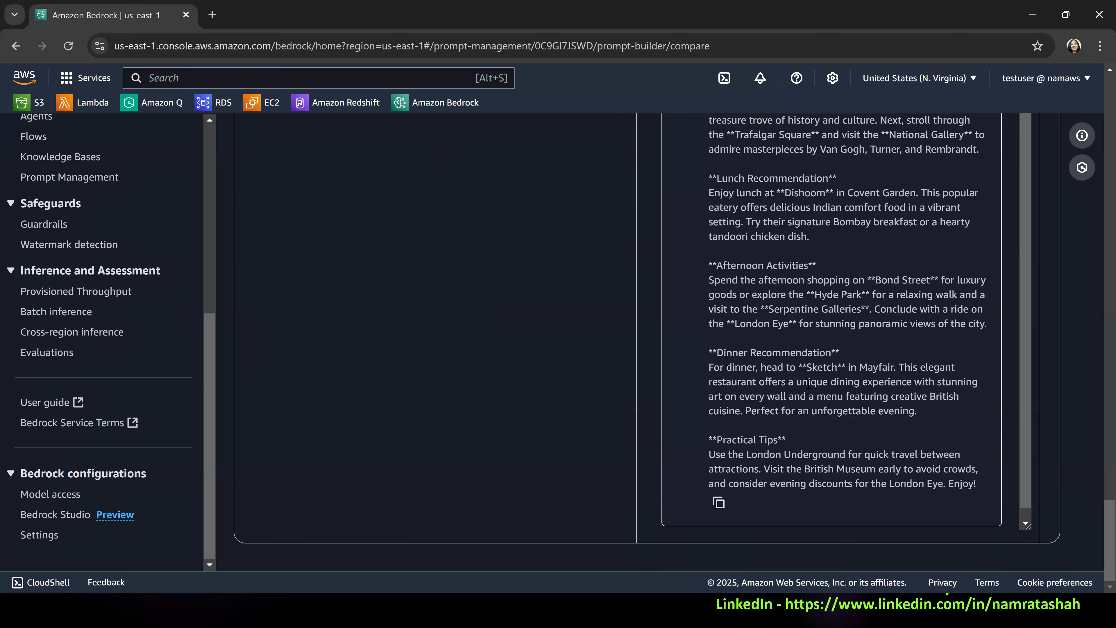
pyautogui.scroll(4, 826, 387)
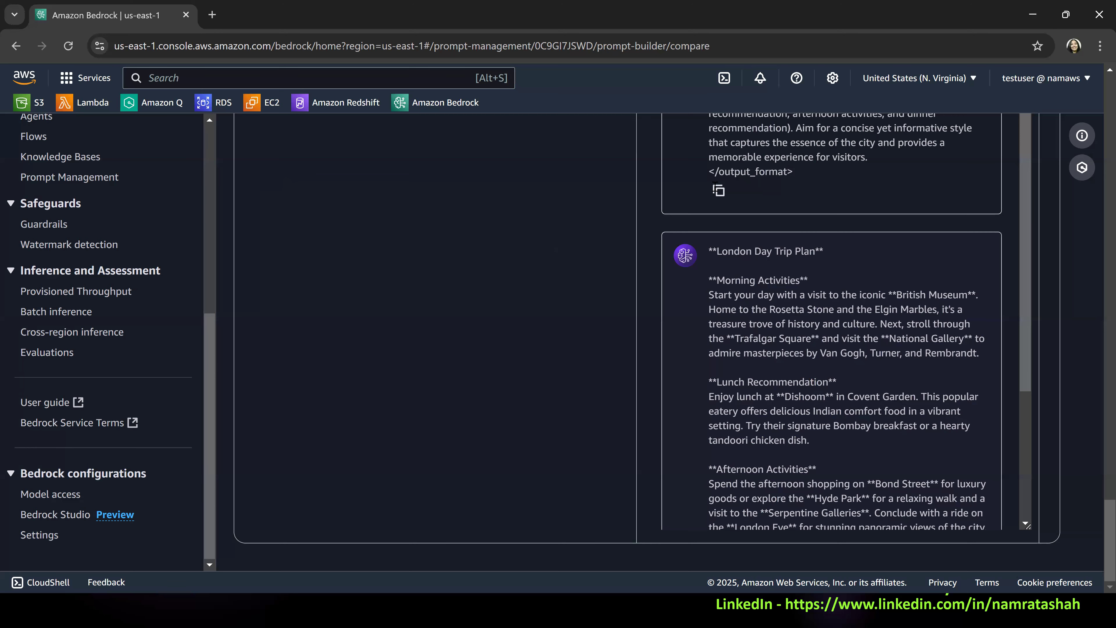
pyautogui.scroll(-1, 796, 296)
pyautogui.scroll(-1, 774, 268)
pyautogui.scroll(-2, 778, 354)
pyautogui.moveTo(712, 335); pyautogui.dragTo(944, 399)
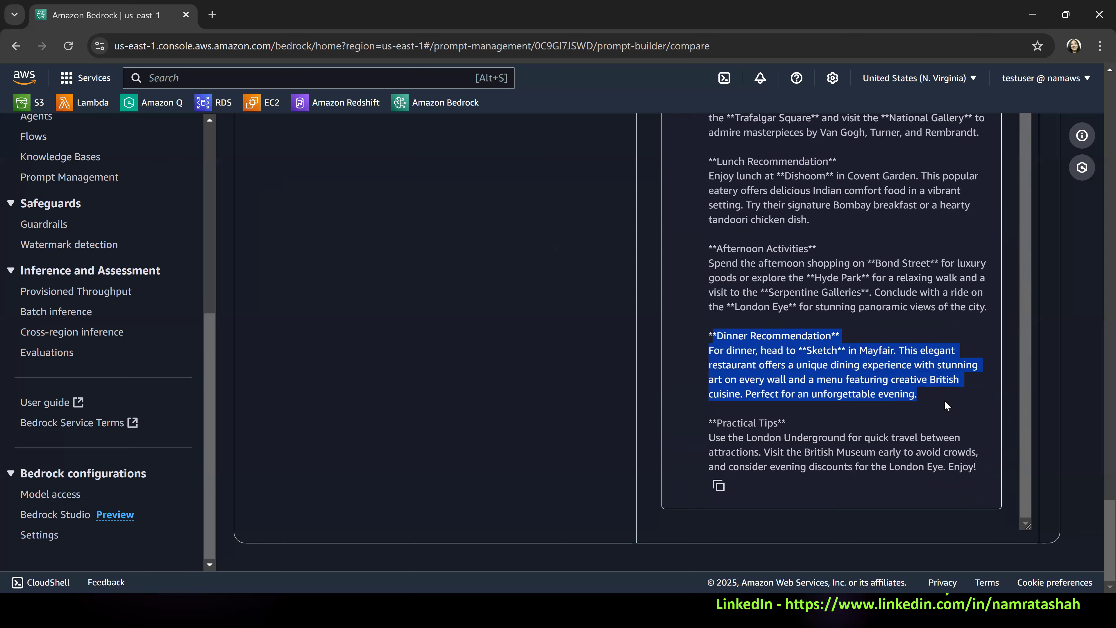
pyautogui.click(820, 356)
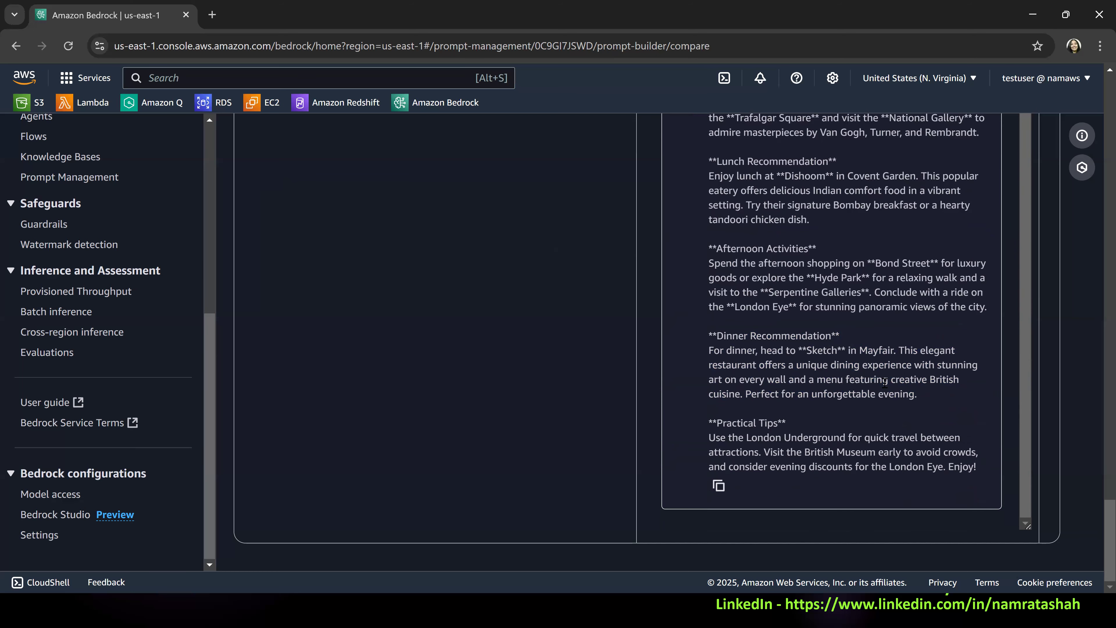
# Compare the new London plan with the earlier, longer response and the prompts above each in Variant_1's output.
pyautogui.scroll(5, 892, 382)
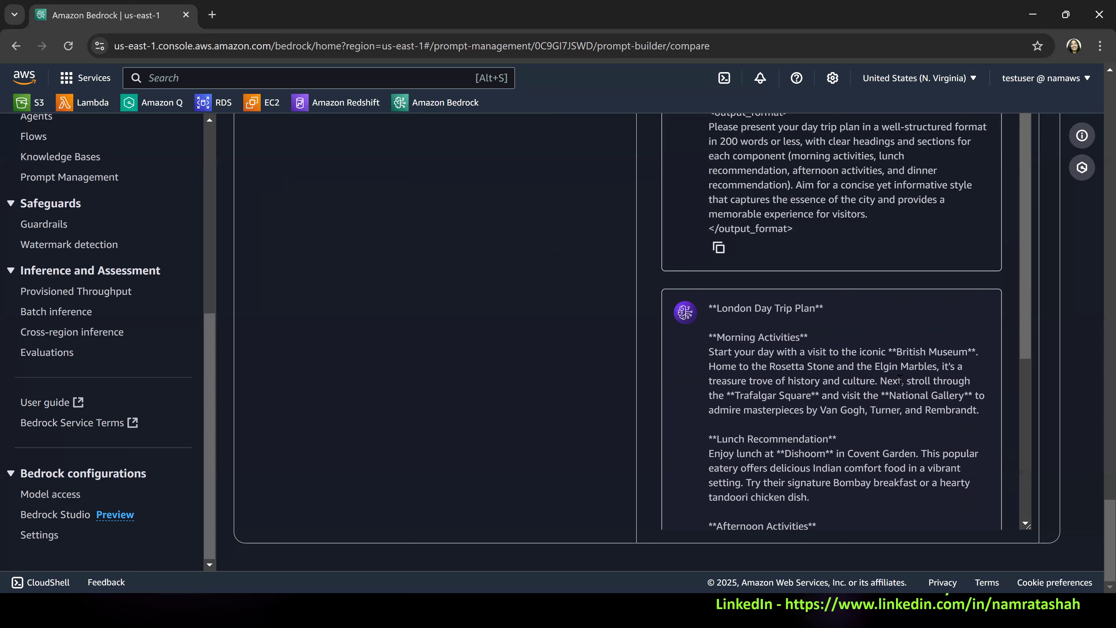
pyautogui.scroll(5, 904, 371)
pyautogui.scroll(-10, 864, 295)
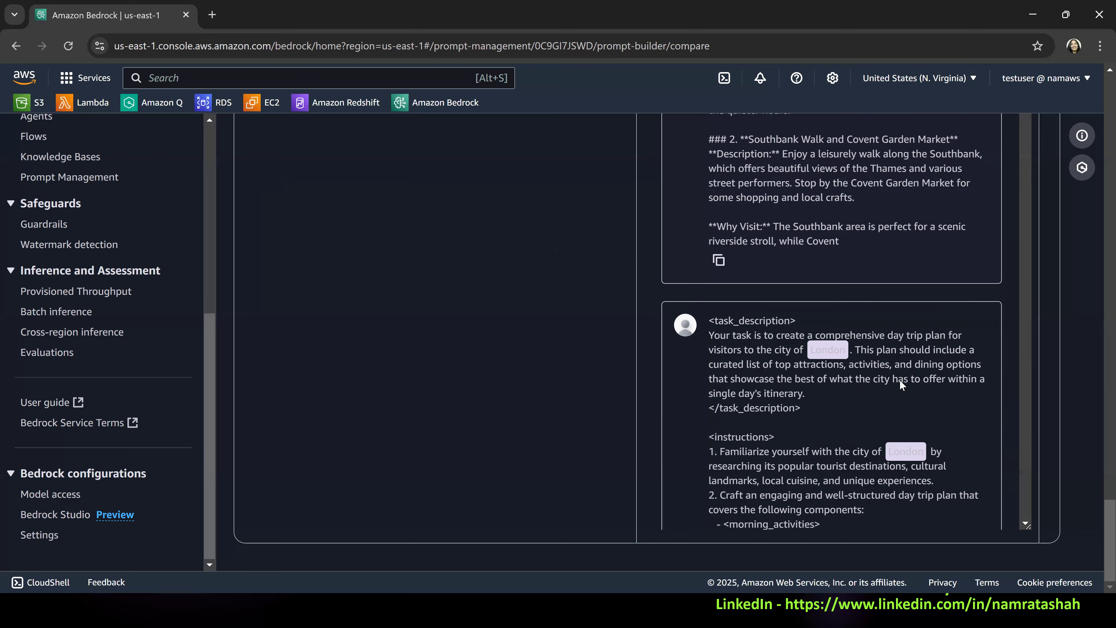
pyautogui.scroll(5, 900, 379)
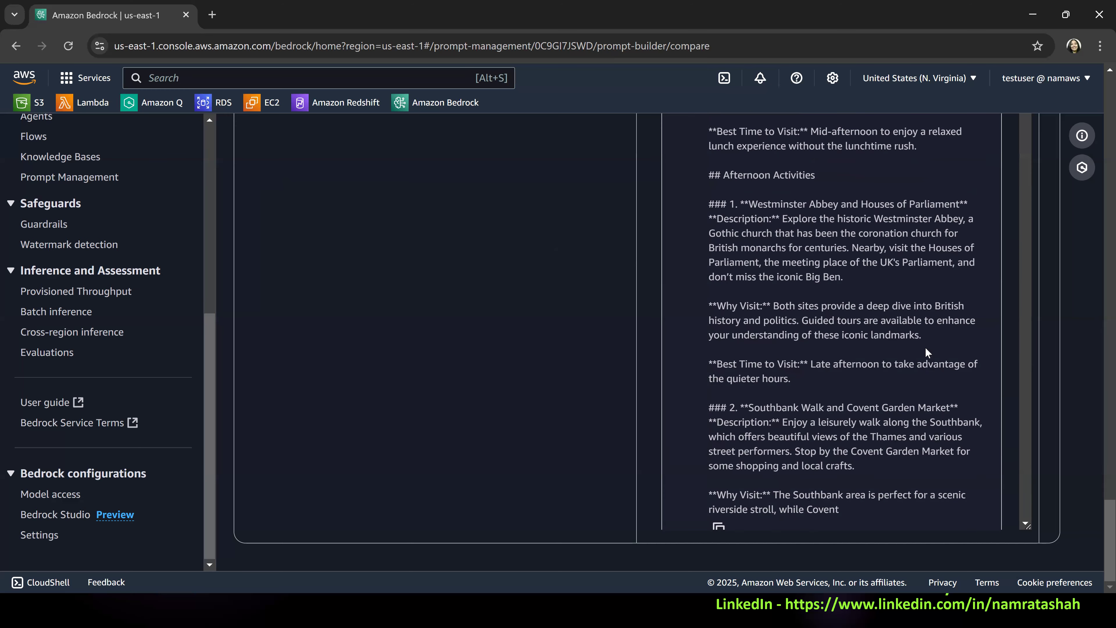
pyautogui.scroll(7, 866, 349)
pyautogui.scroll(5, 865, 349)
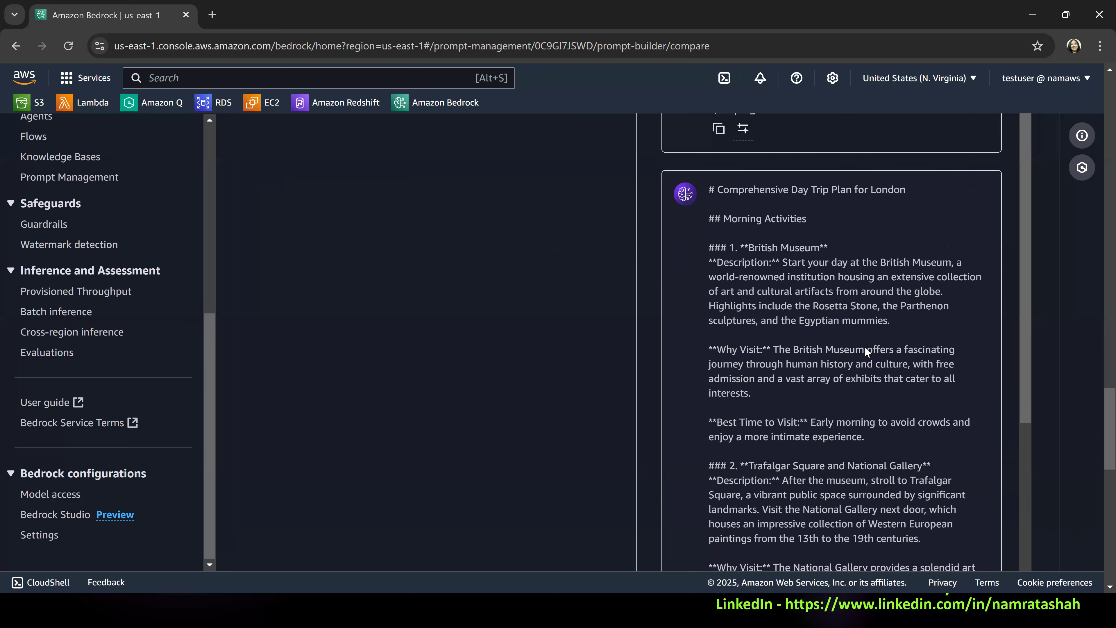
pyautogui.scroll(3, 865, 349)
pyautogui.scroll(1, 864, 347)
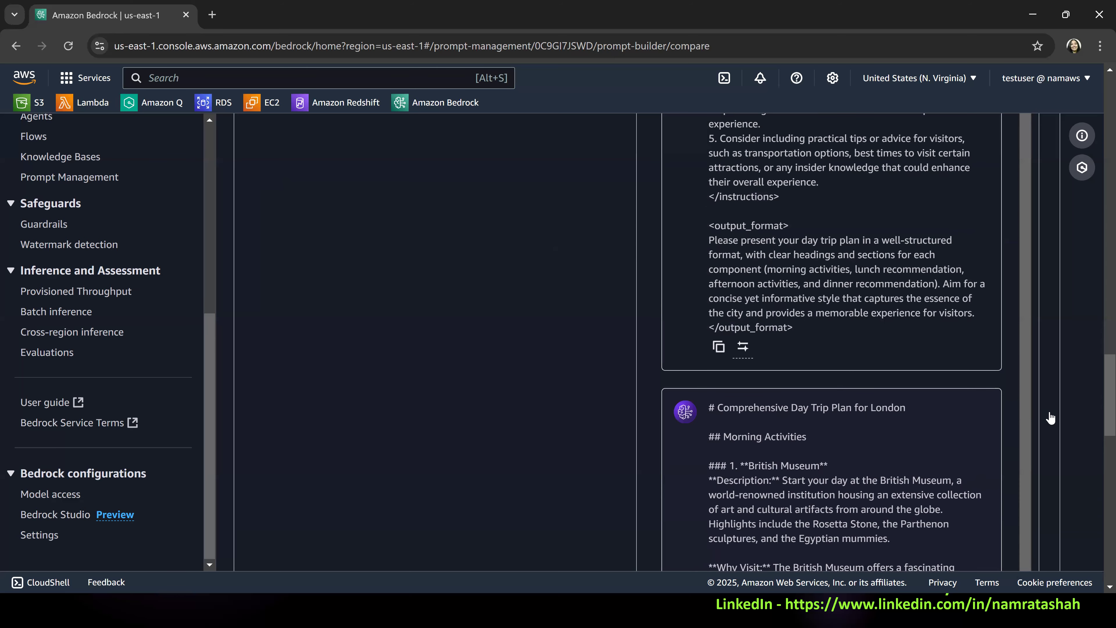
# Replace the original myDayTripAdvisor prompt with Variant_1 and collapse the test window in the prompt builder.
pyautogui.moveTo(1096, 402); pyautogui.dragTo(1097, 266)
pyautogui.scroll(7, 1020, 336)
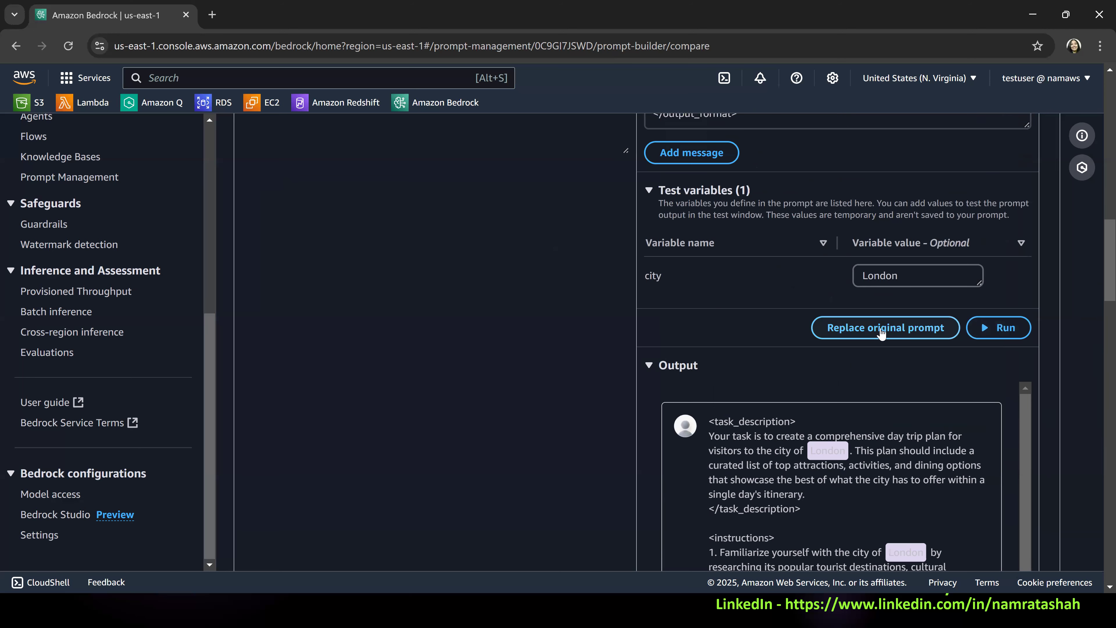
pyautogui.scroll(1, 443, 275)
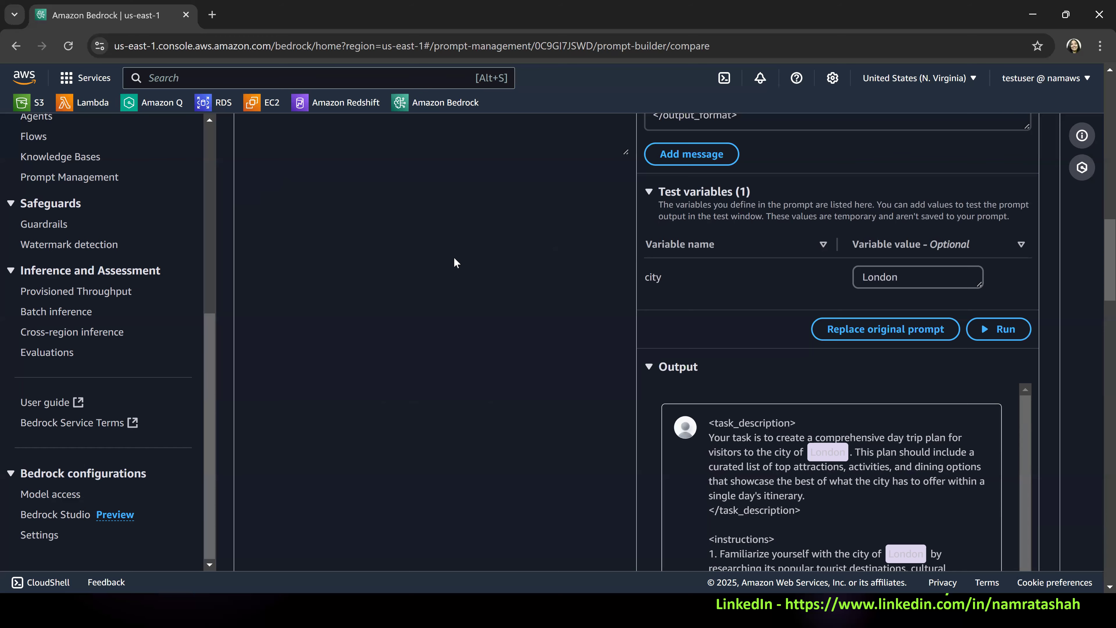
pyautogui.scroll(5, 455, 261)
pyautogui.scroll(8, 485, 334)
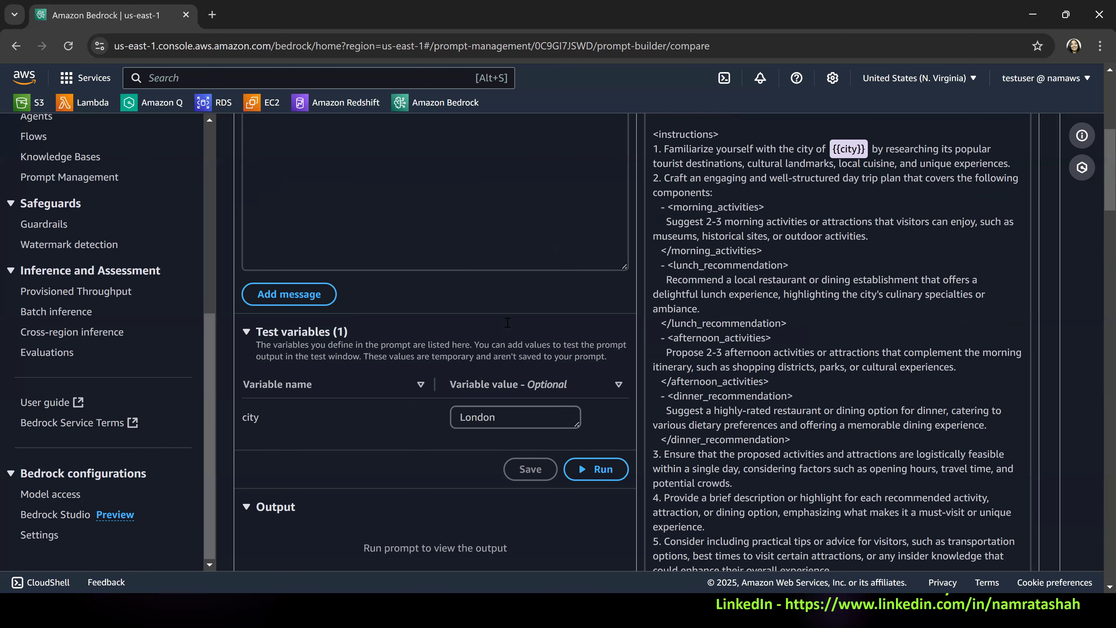
pyautogui.scroll(6, 1100, 246)
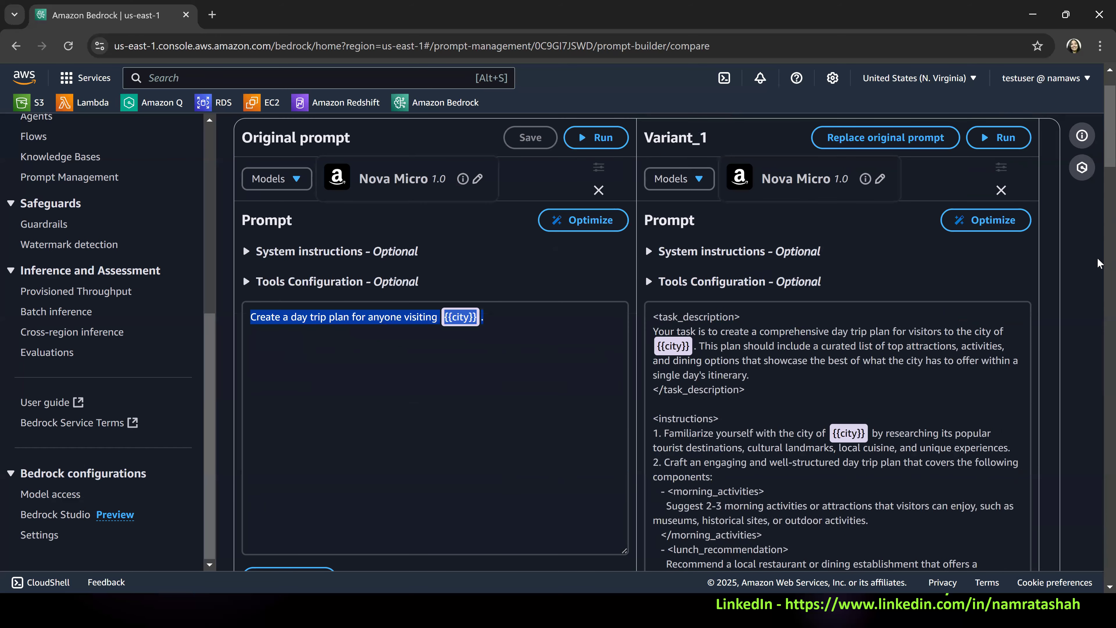
pyautogui.scroll(-10, 986, 306)
pyautogui.click(916, 309)
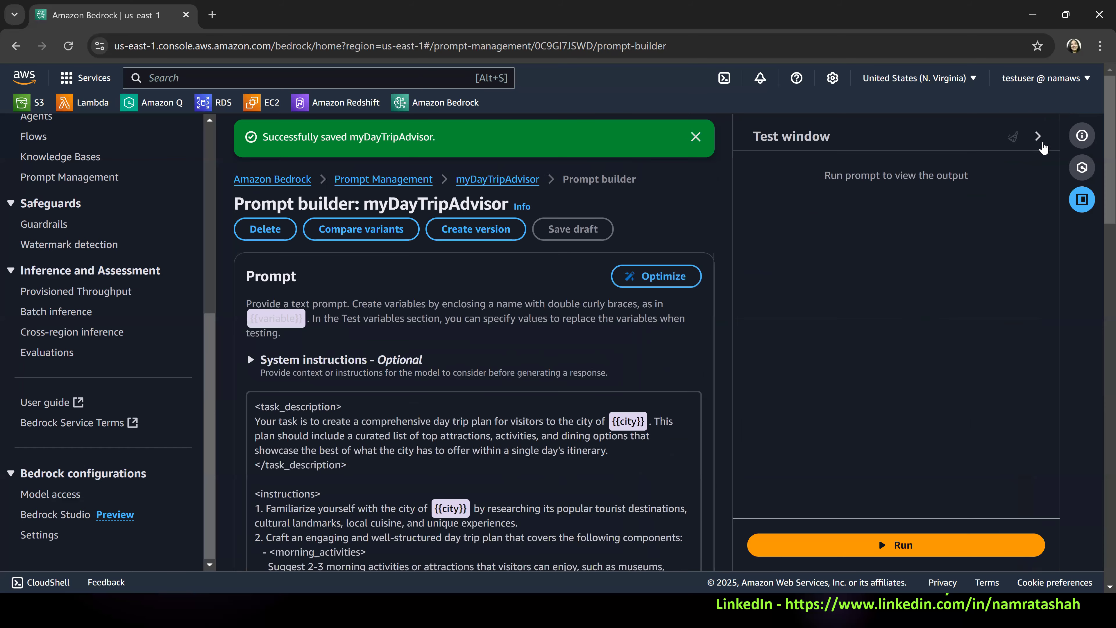
pyautogui.click(1039, 137)
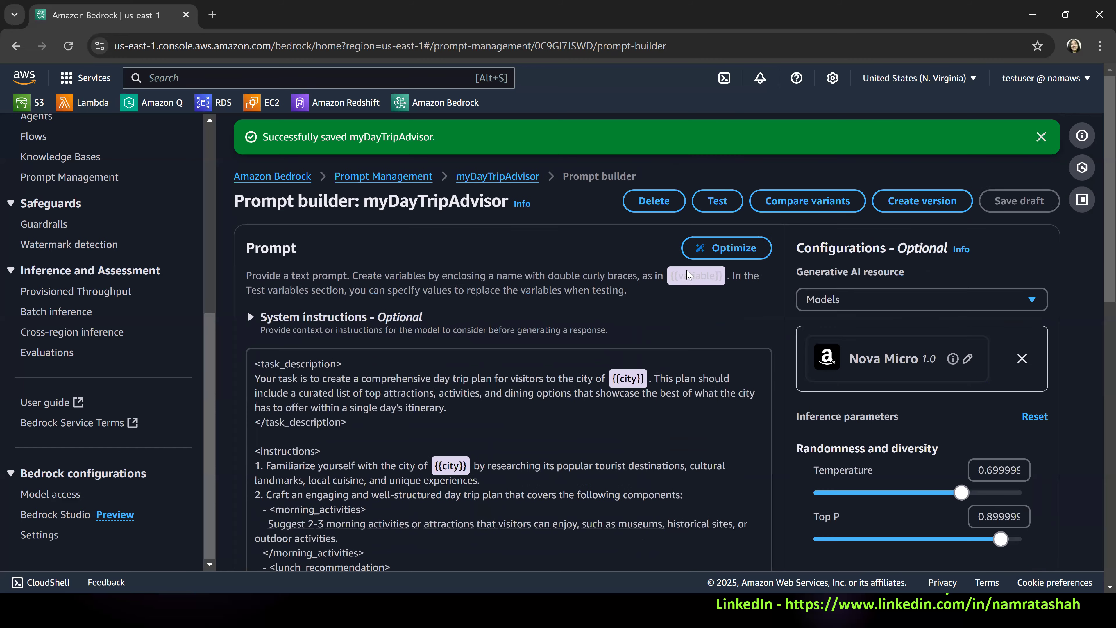
# Edit the word limit in the prompt's output format, replacing a digit with 3, and start optimizing the prompt.
pyautogui.scroll(-6, 585, 371)
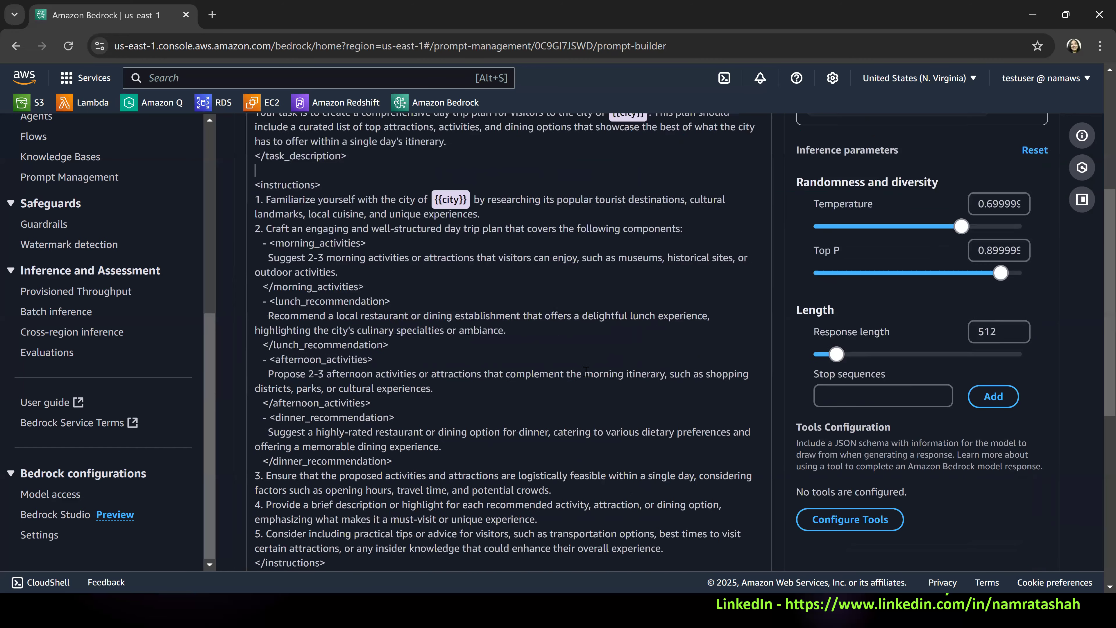
pyautogui.scroll(-4, 585, 372)
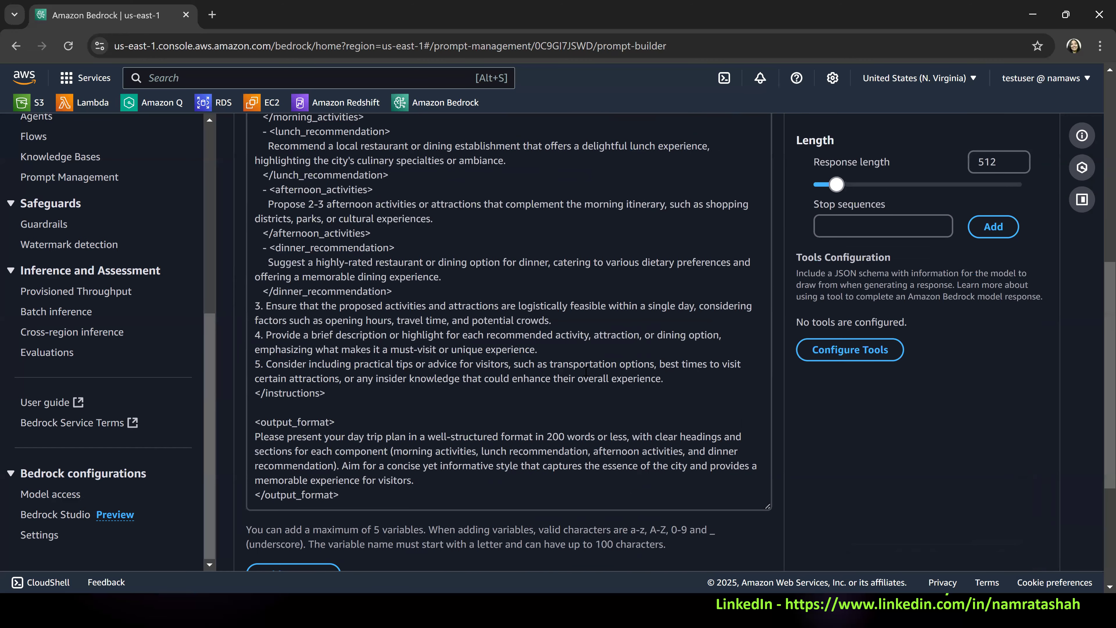
pyautogui.press('BackSpace')
pyautogui.write('3')
pyautogui.scroll(10, 684, 184)
pyautogui.click(742, 253)
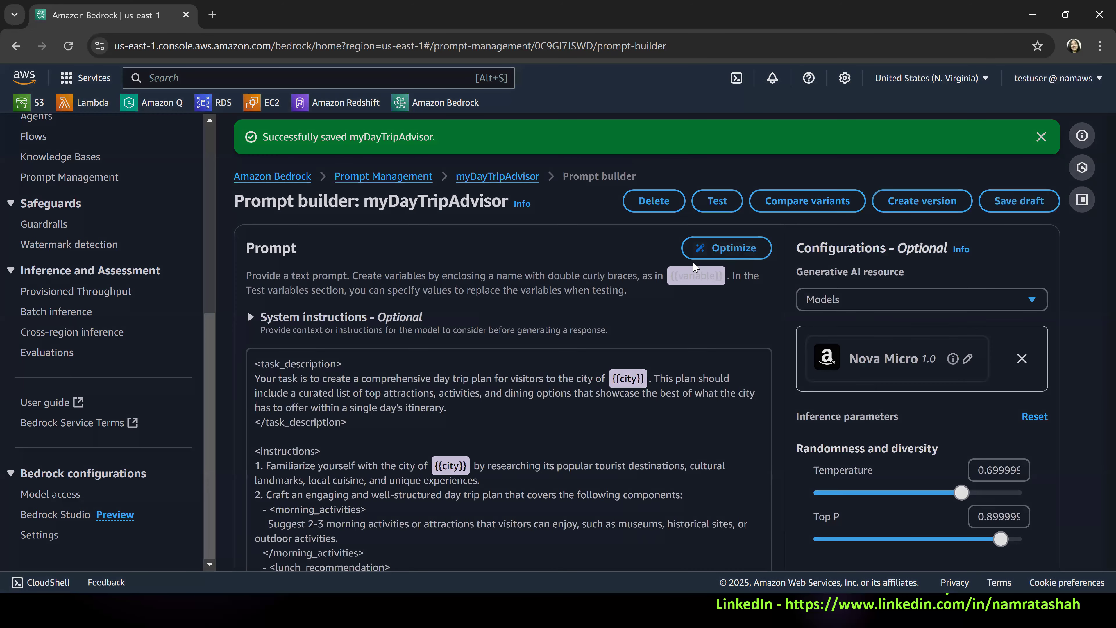
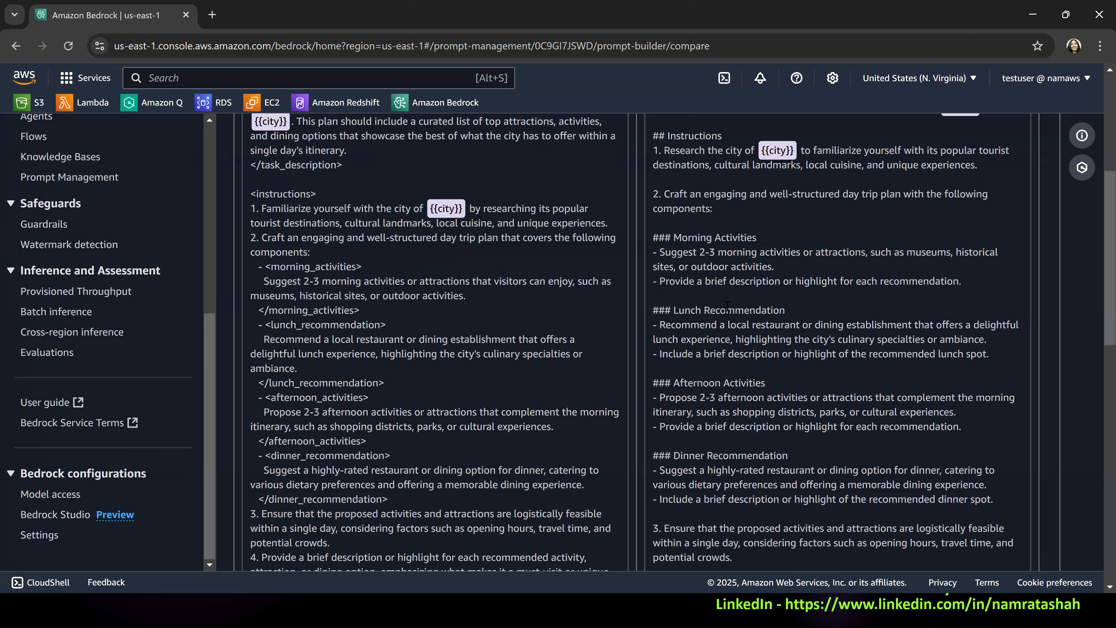
# Compare the optimized Variant_1 prompt with the original, from the morning activities section through to the 300-word limit.
pyautogui.click(728, 202)
pyautogui.moveTo(268, 266); pyautogui.dragTo(377, 306)
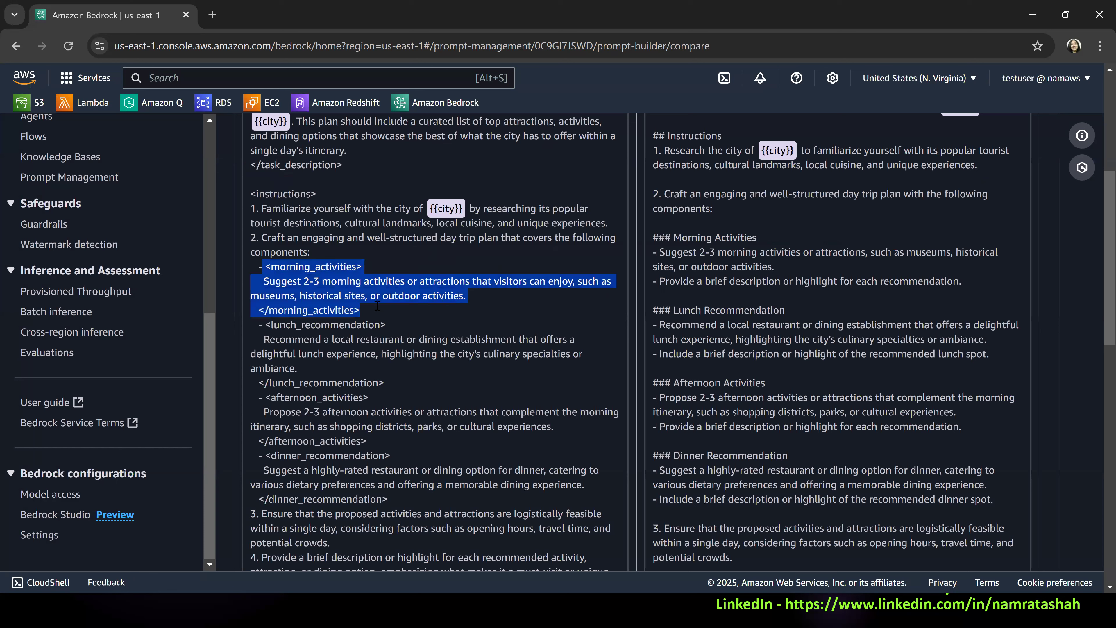
pyautogui.click(839, 246)
pyautogui.moveTo(756, 238); pyautogui.dragTo(641, 238)
pyautogui.click(810, 324)
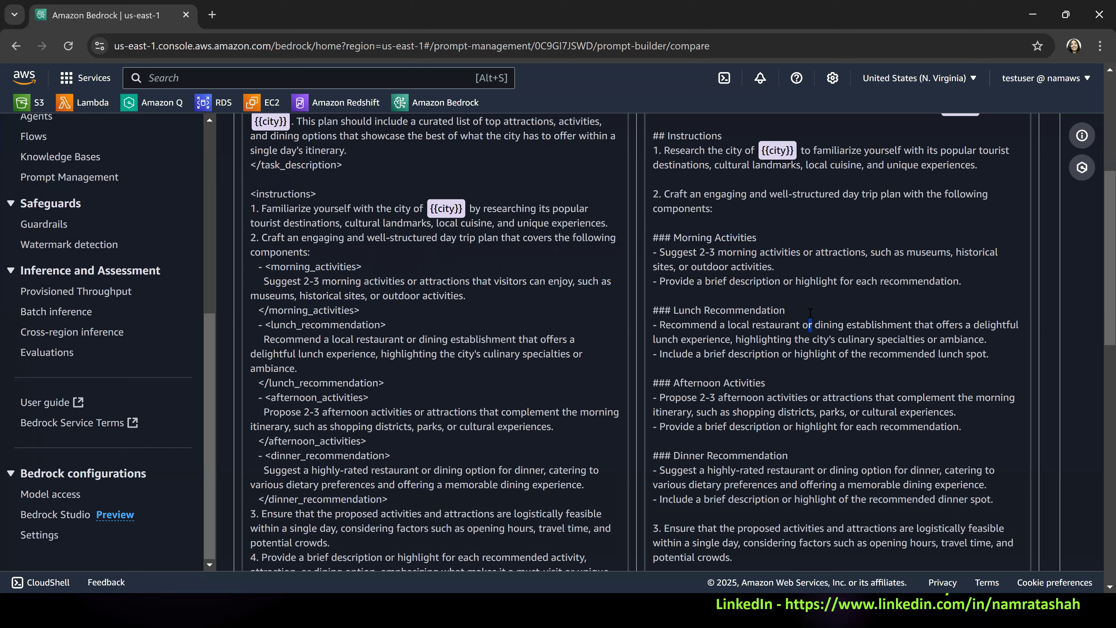
pyautogui.scroll(-3, 757, 348)
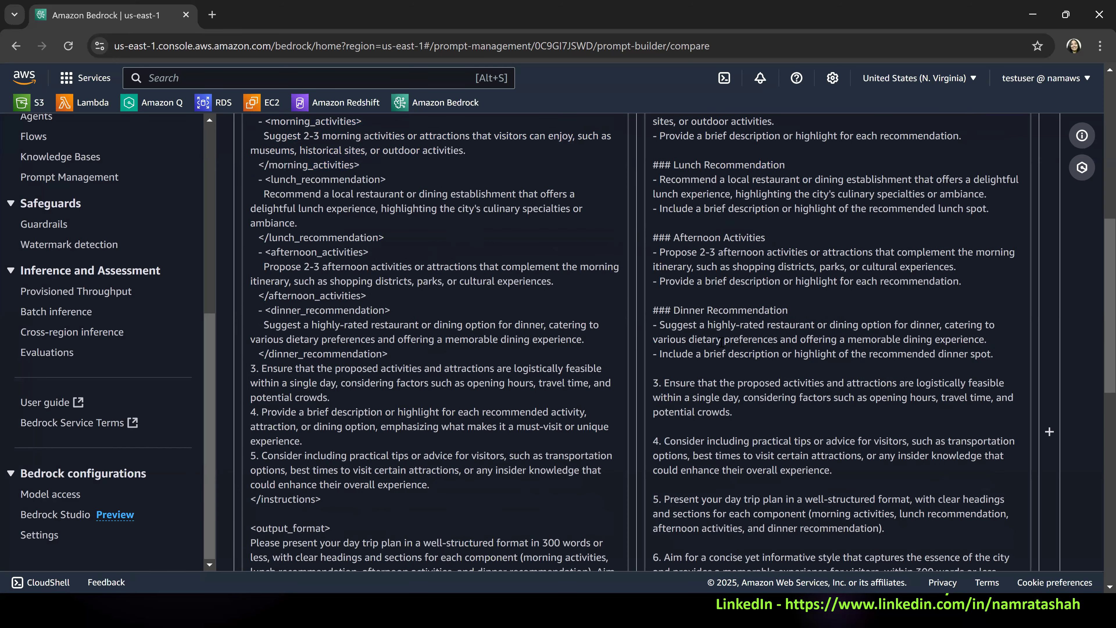
pyautogui.scroll(-2, 721, 341)
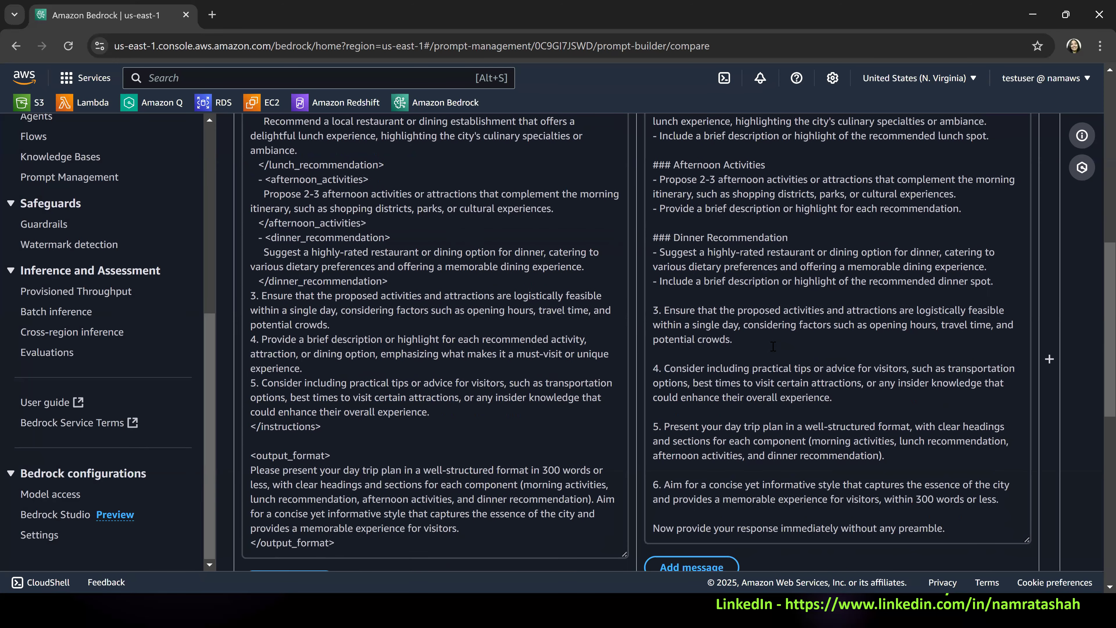
pyautogui.scroll(-3, 773, 346)
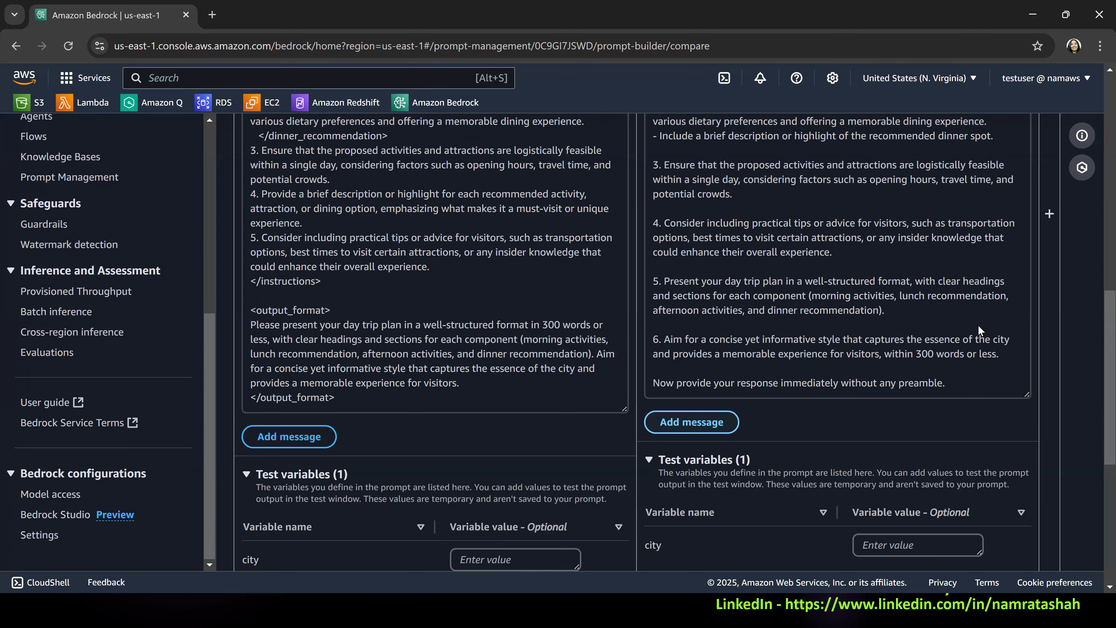
# Run Variant_1 with the city variable left empty and review the generated day trip plan.
pyautogui.scroll(9, 981, 321)
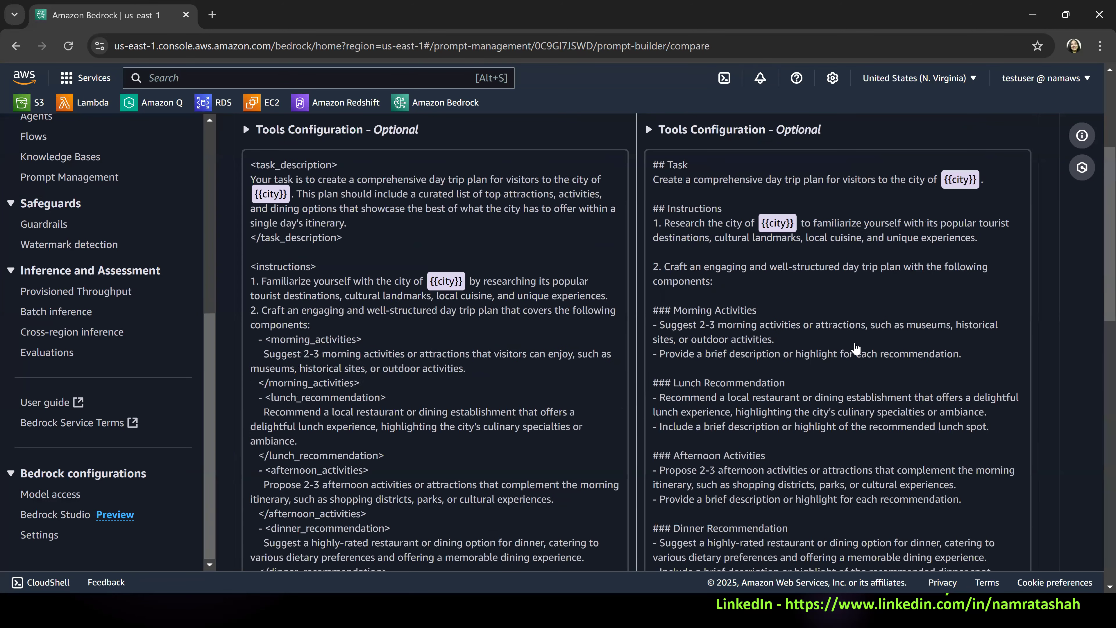
pyautogui.scroll(5, 856, 281)
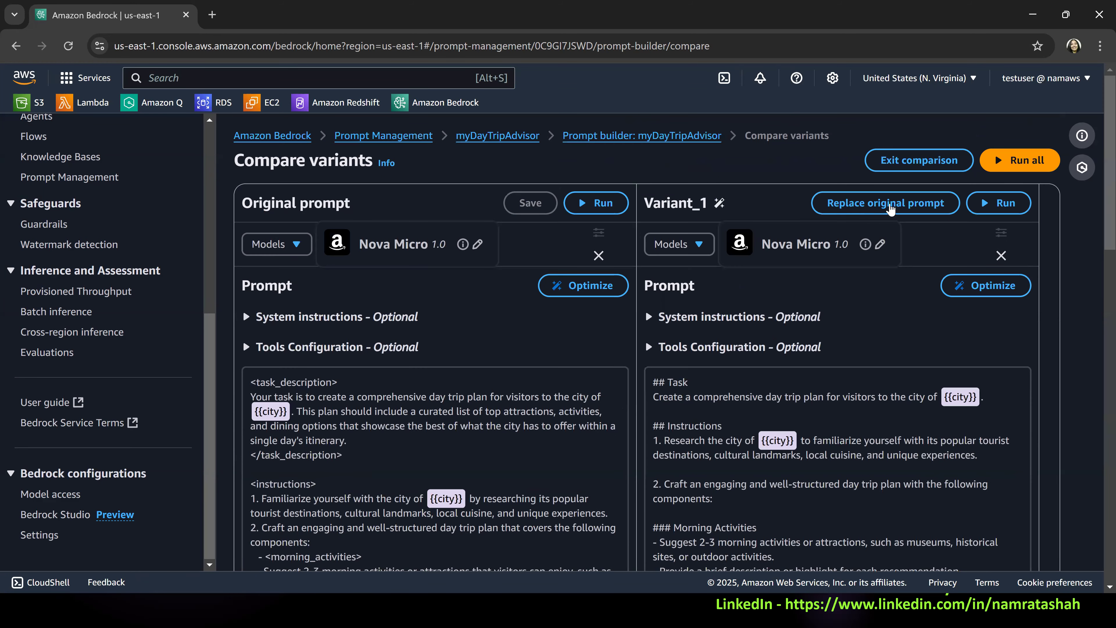
pyautogui.click(1002, 203)
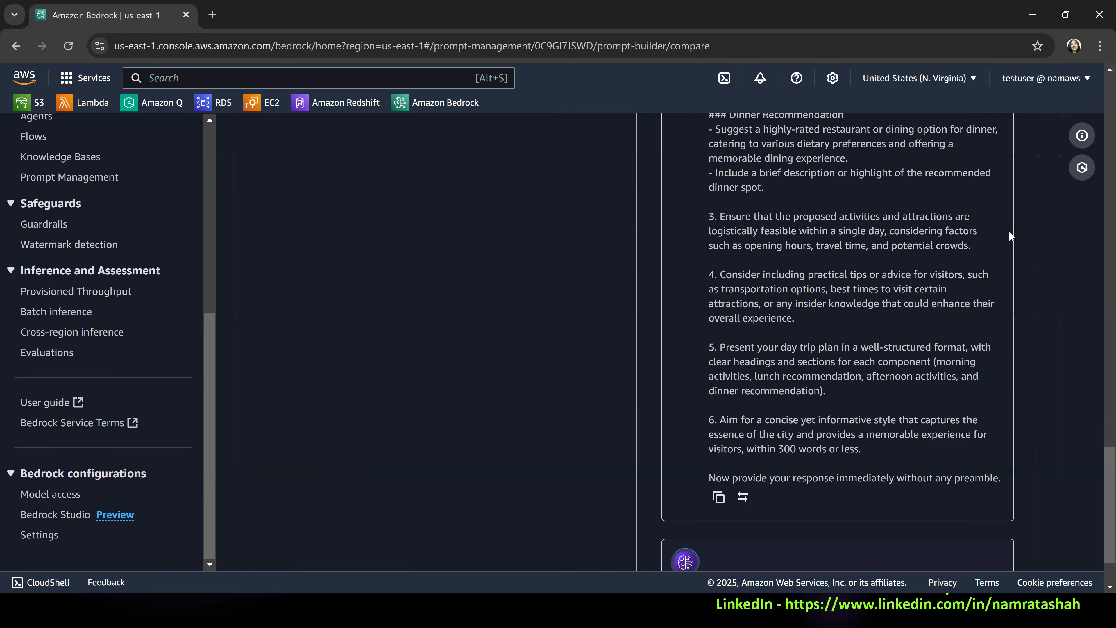
pyautogui.scroll(-10, 912, 434)
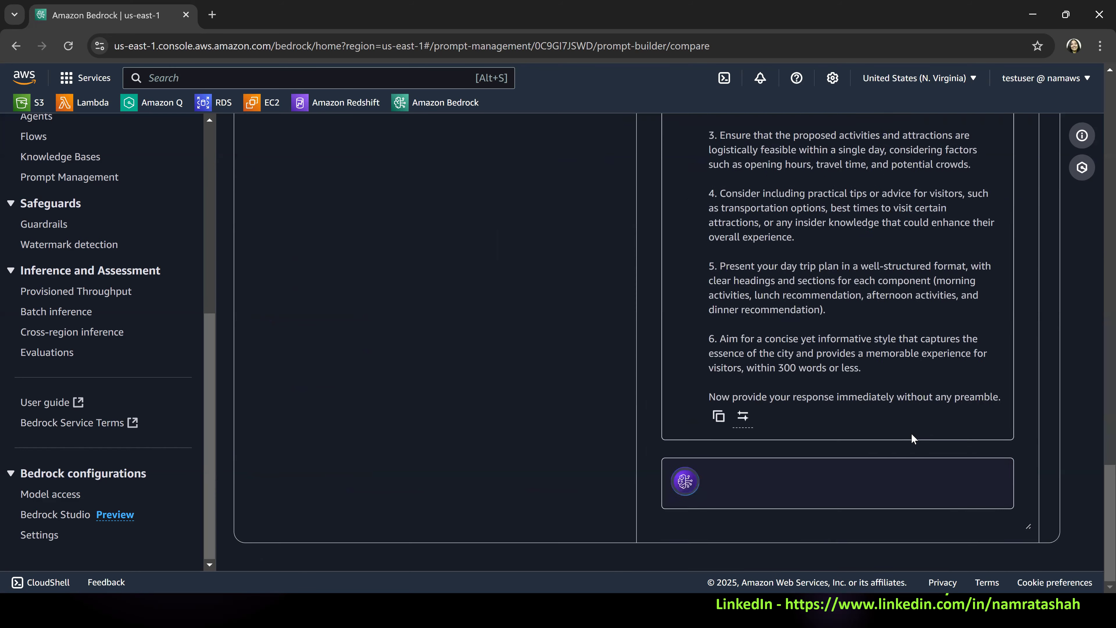
pyautogui.scroll(-2, 905, 429)
pyautogui.scroll(6, 870, 386)
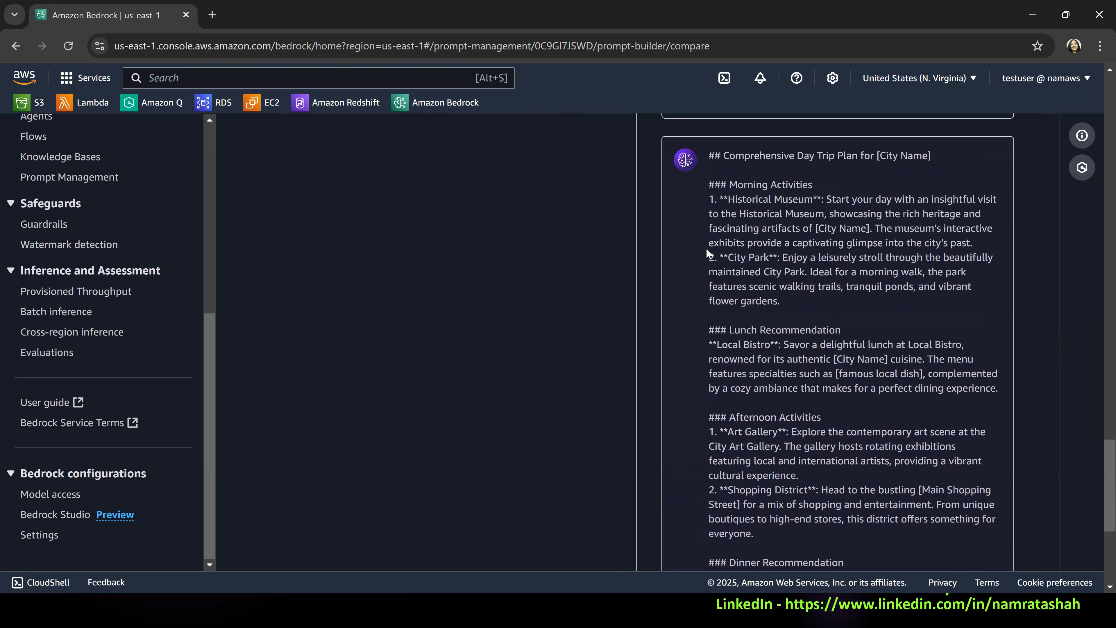
pyautogui.scroll(2, 950, 259)
pyautogui.scroll(-3, 1096, 484)
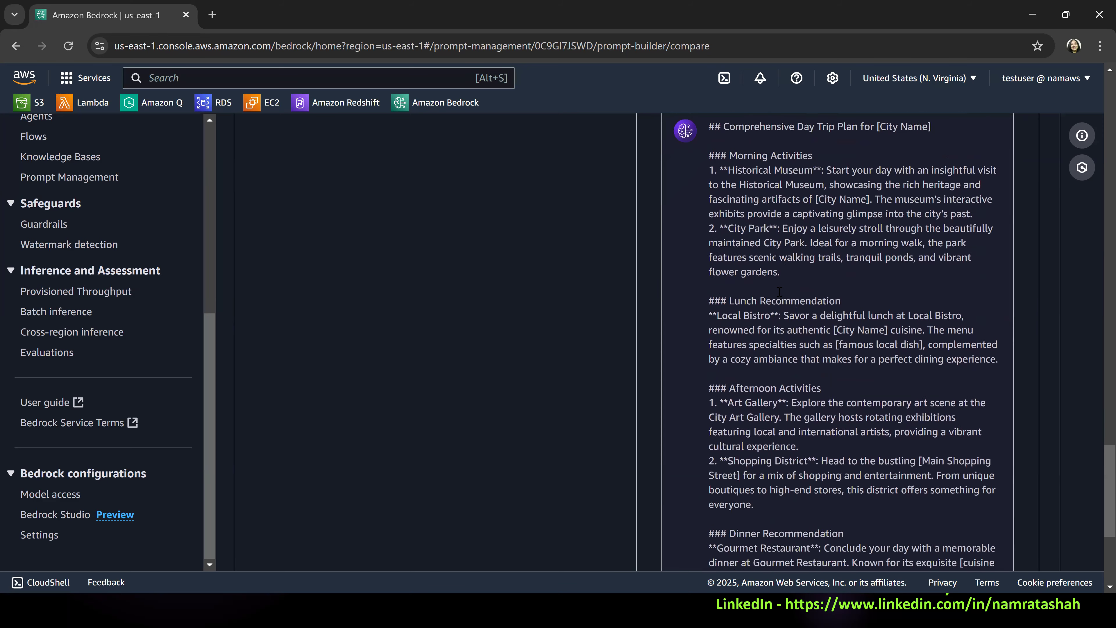
pyautogui.scroll(-3, 1097, 481)
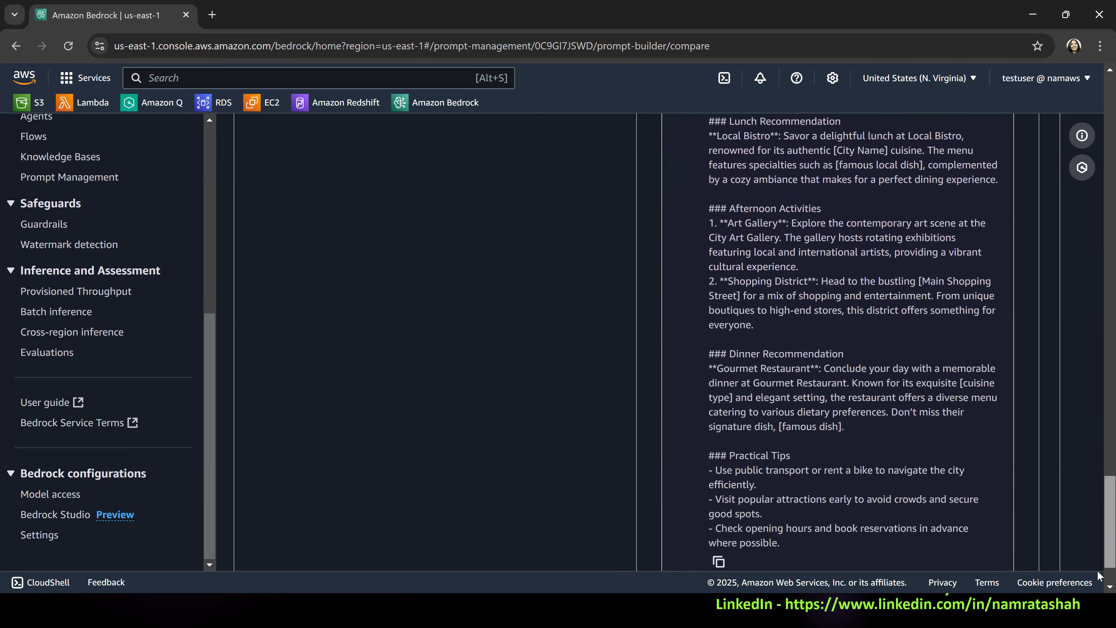
# Set Variant_1's city test variable to NYC and run the variant again.
pyautogui.scroll(2, 1096, 395)
pyautogui.scroll(10, 1098, 266)
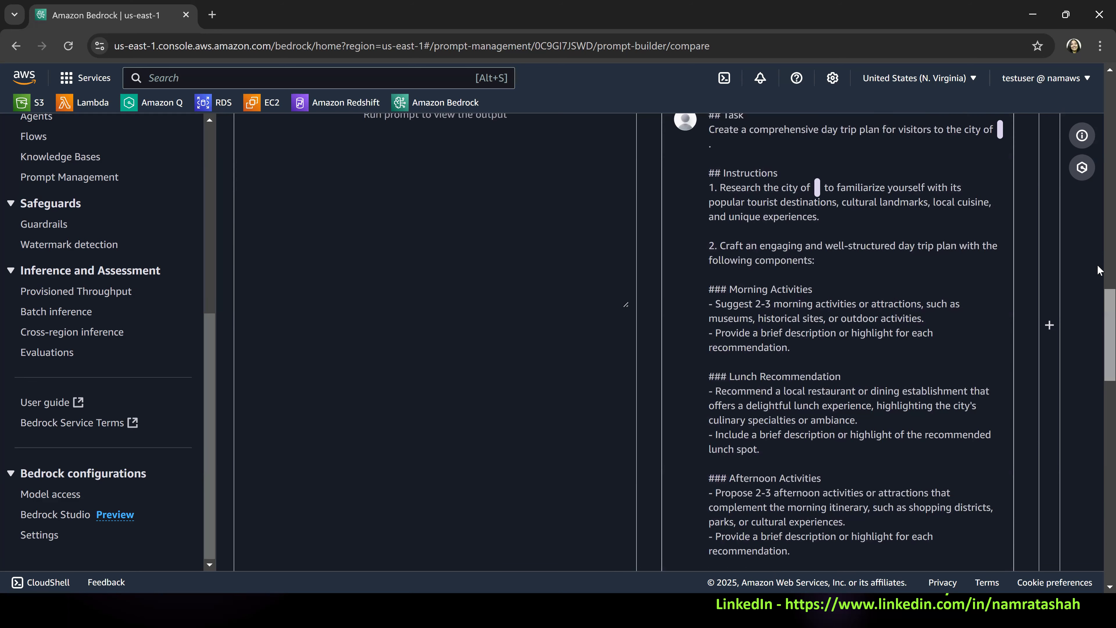
pyautogui.scroll(6, 950, 280)
pyautogui.click(950, 280)
pyautogui.write('Par')
pyautogui.press('BackSpace')
pyautogui.press('BackSpace')
pyautogui.press('BackSpace')
pyautogui.write('NYC')
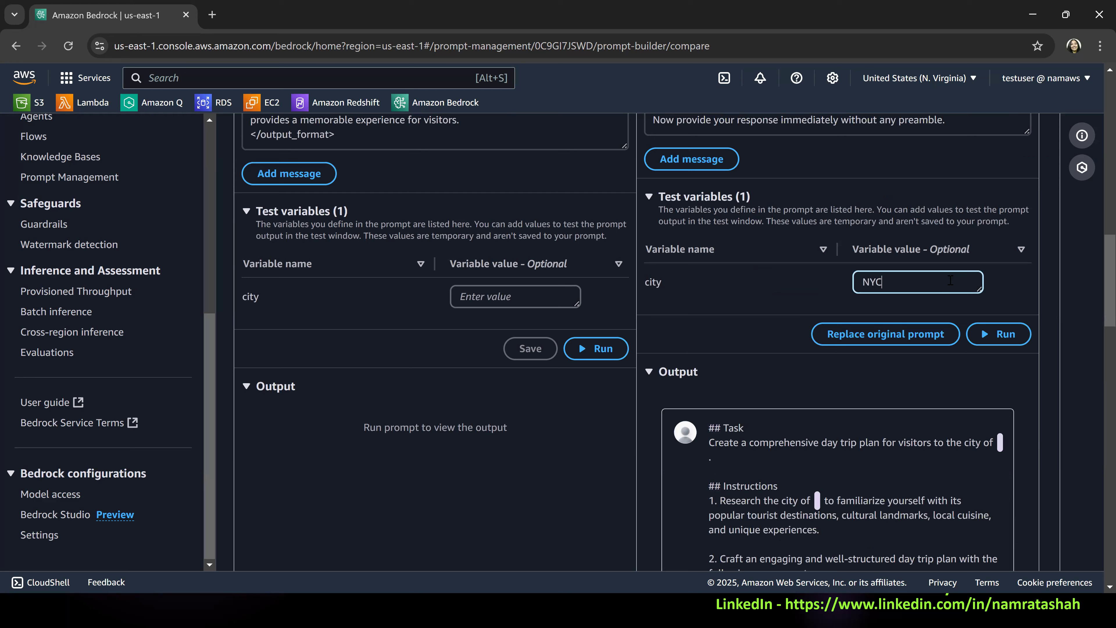
pyautogui.click(993, 346)
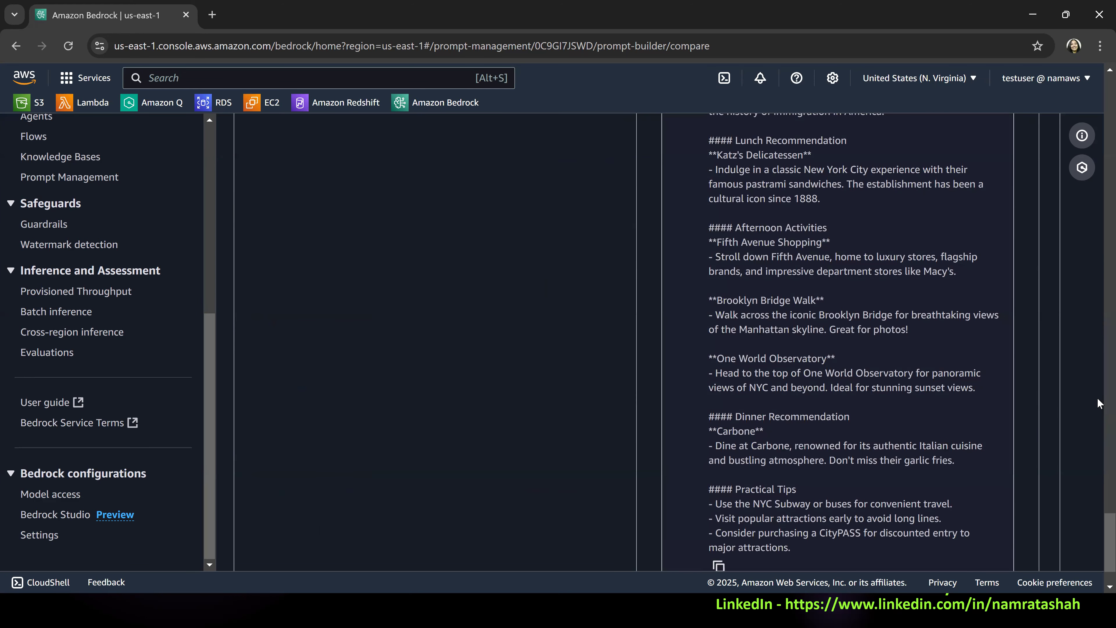
# Review the NYC Day Trip Plan from morning activities to practical tips, noting the NYC Subway and CityPASS advice.
pyautogui.scroll(3, 874, 291)
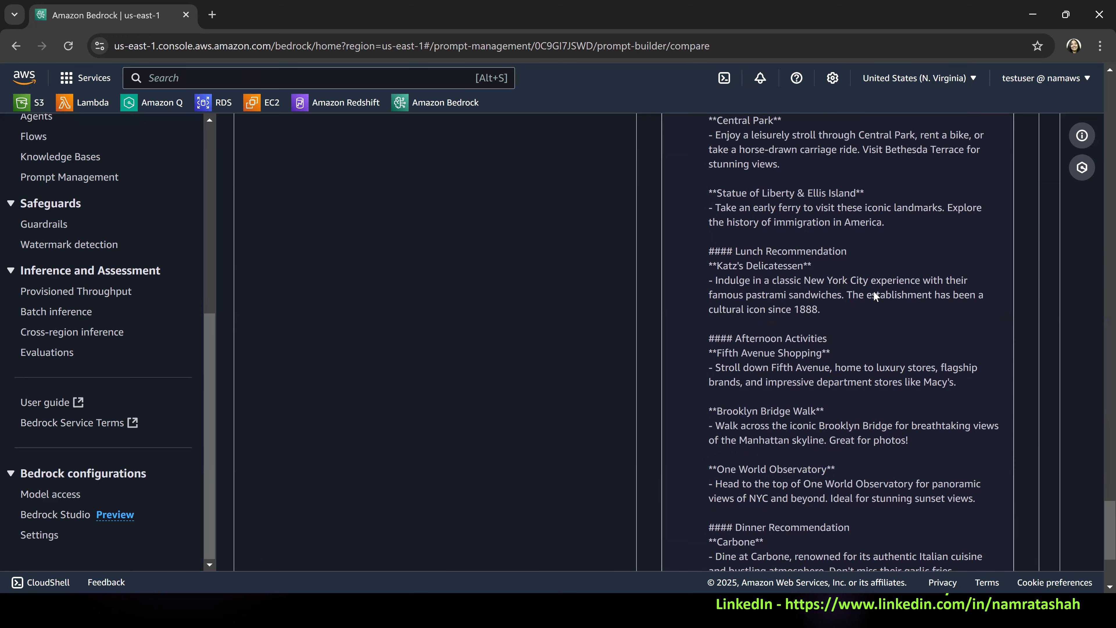
pyautogui.scroll(3, 873, 291)
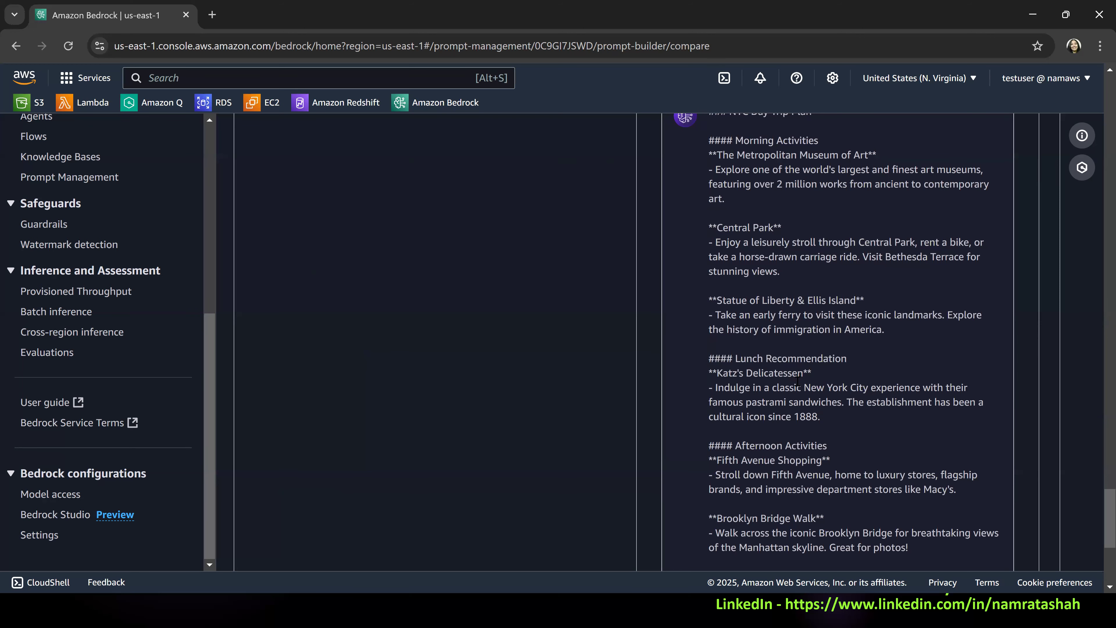
pyautogui.scroll(-2, 791, 377)
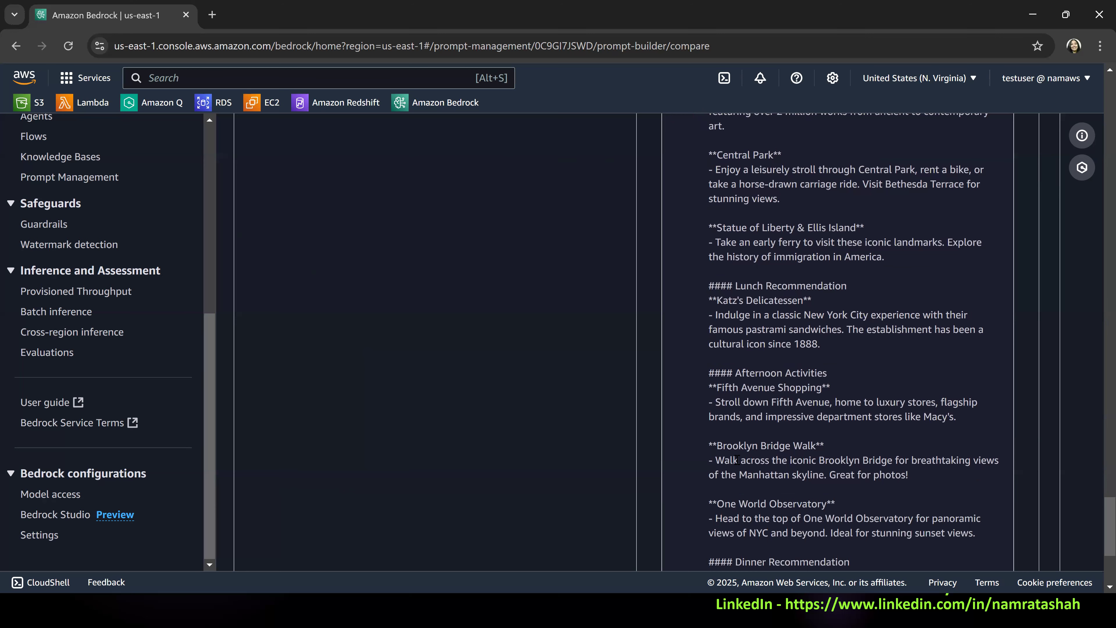
pyautogui.scroll(-2, 817, 422)
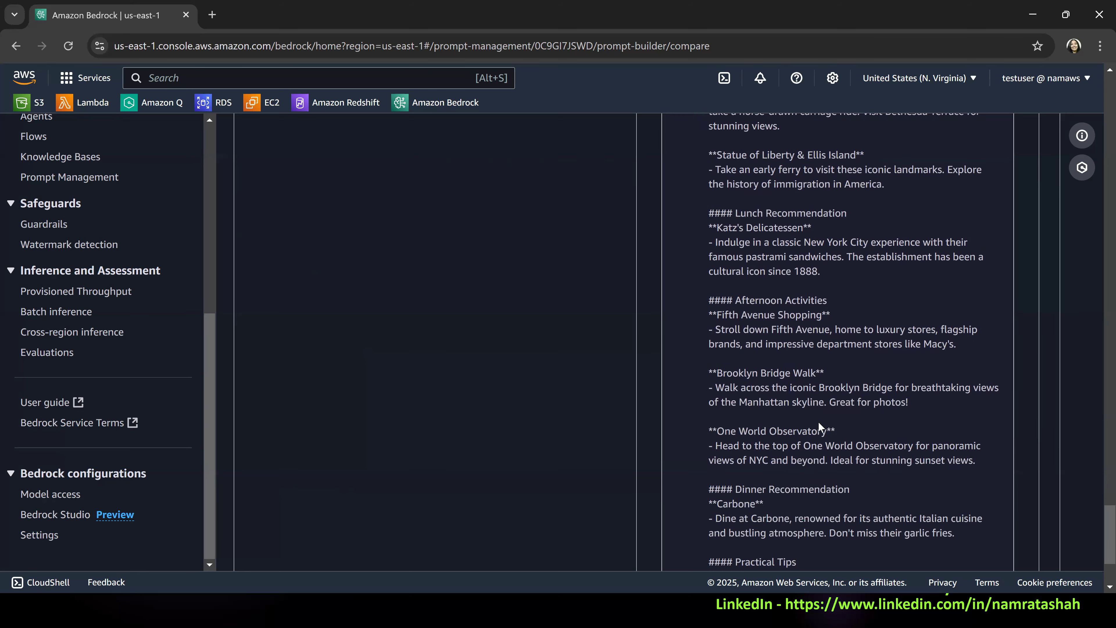
pyautogui.scroll(-2, 809, 422)
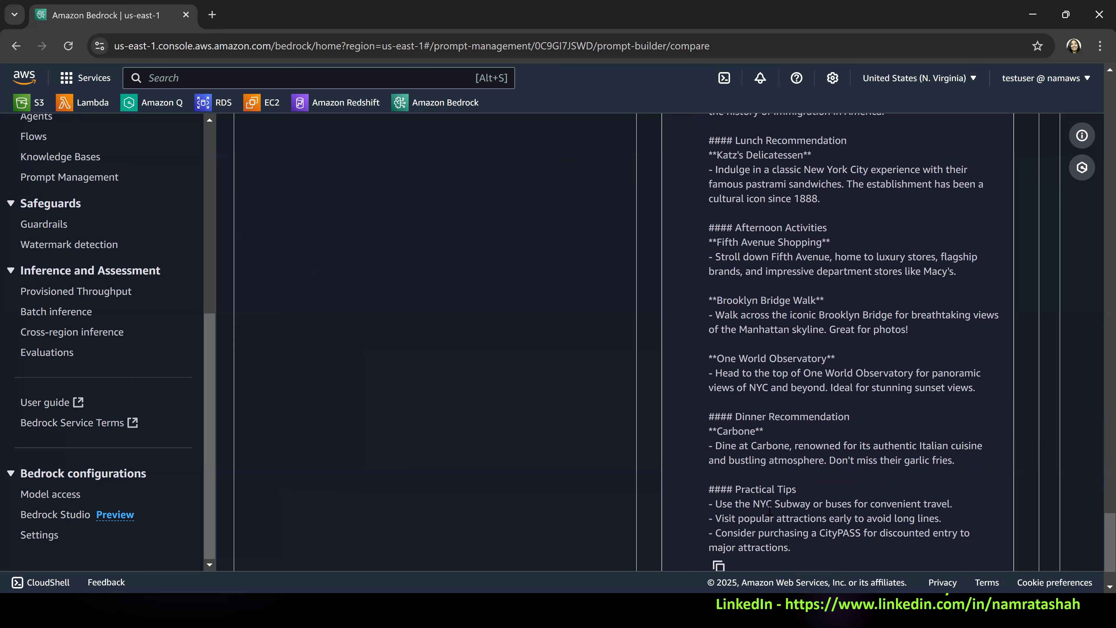
pyautogui.moveTo(754, 504); pyautogui.dragTo(814, 506)
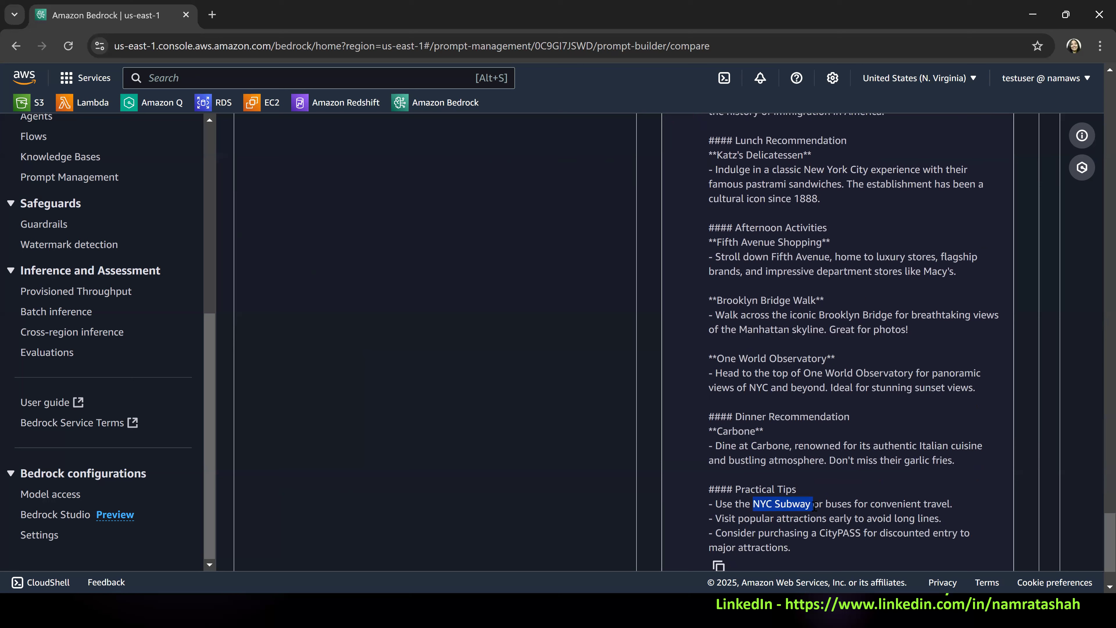
pyautogui.doubleClick(852, 534)
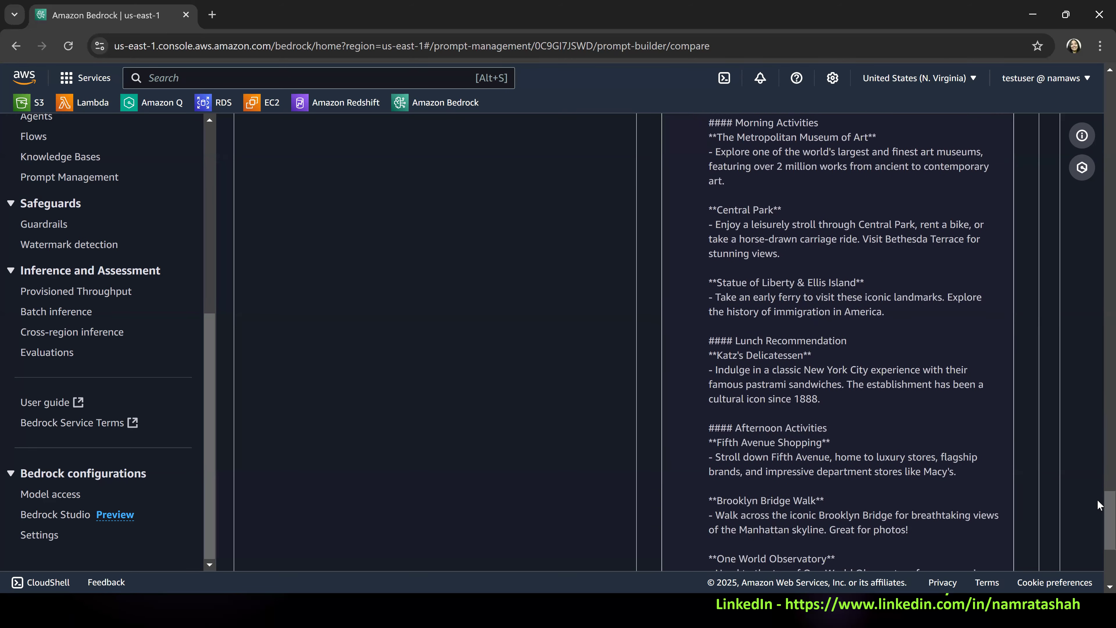
# Examine the NYC prompt sent to the model and the earlier placeholder-based plan above it in Variant_1's output.
pyautogui.scroll(3, 1096, 509)
pyautogui.click(1096, 389)
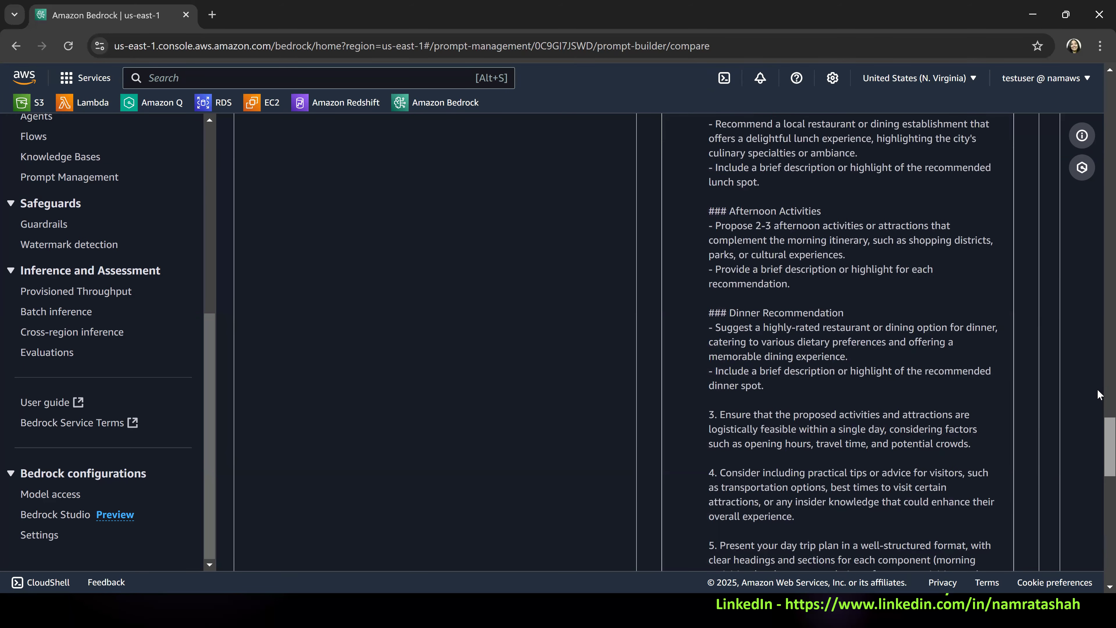
pyautogui.click(1097, 389)
pyautogui.scroll(-2, 1096, 405)
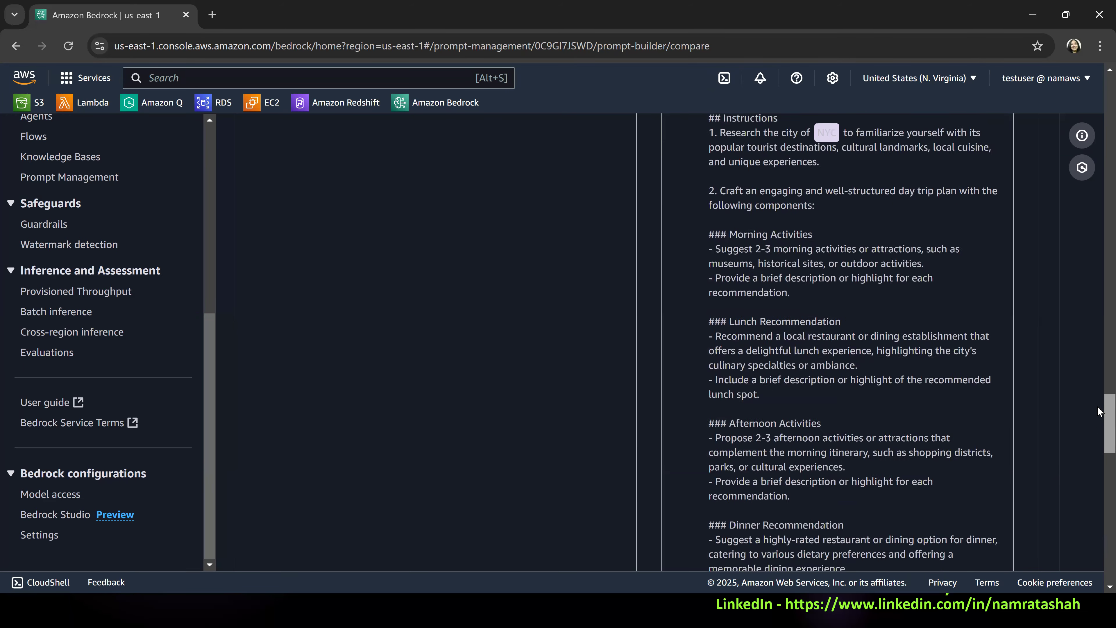
pyautogui.scroll(3, 1097, 405)
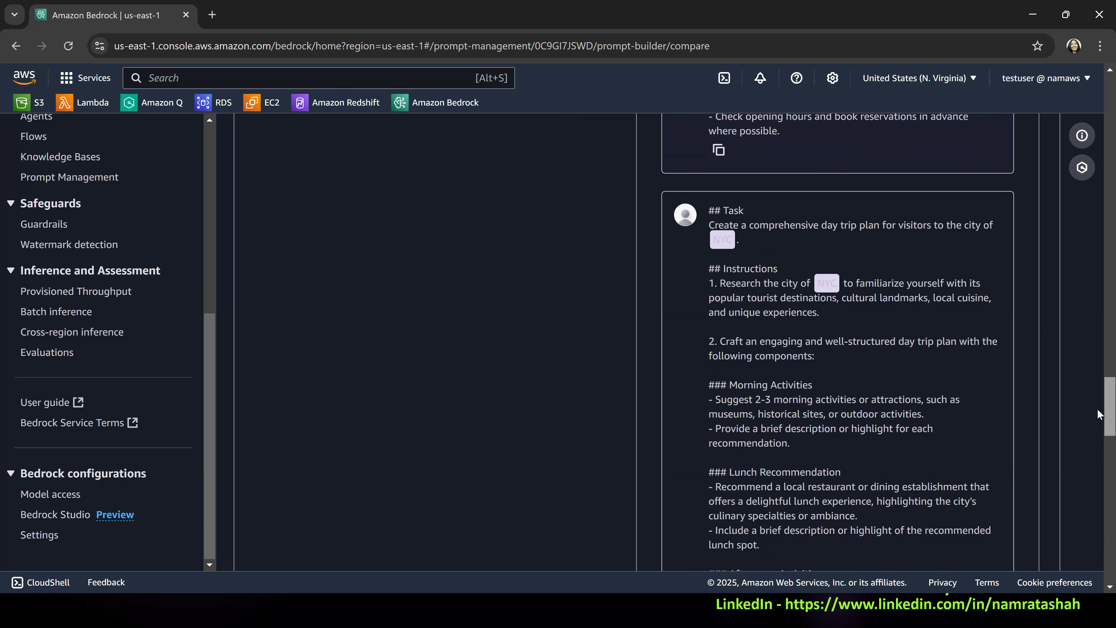
pyautogui.moveTo(1098, 410); pyautogui.dragTo(1098, 410)
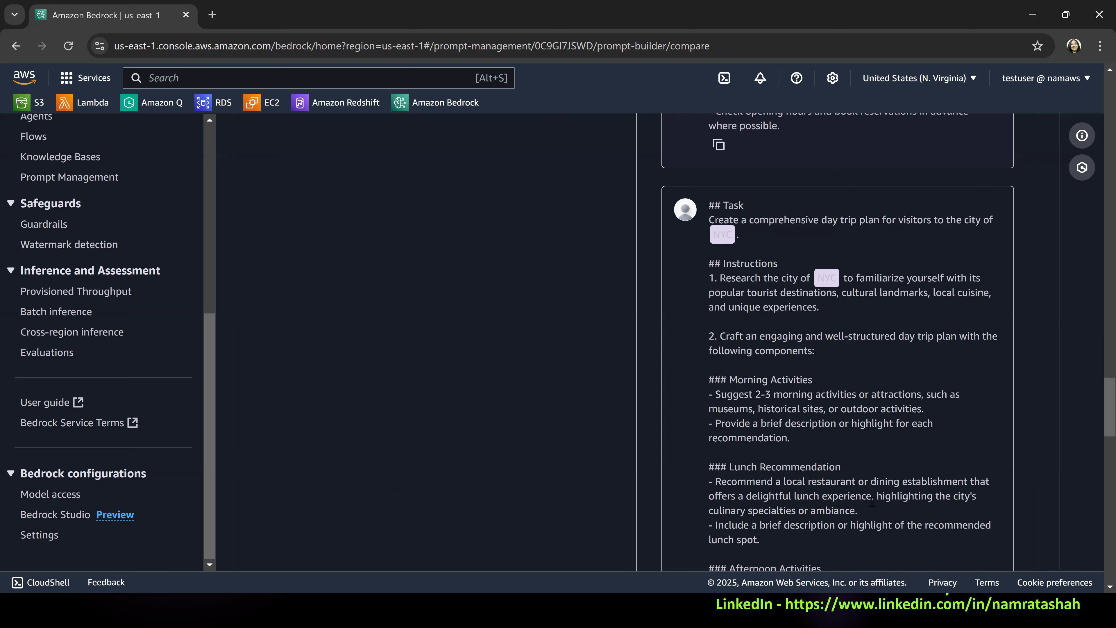
pyautogui.scroll(5, 842, 284)
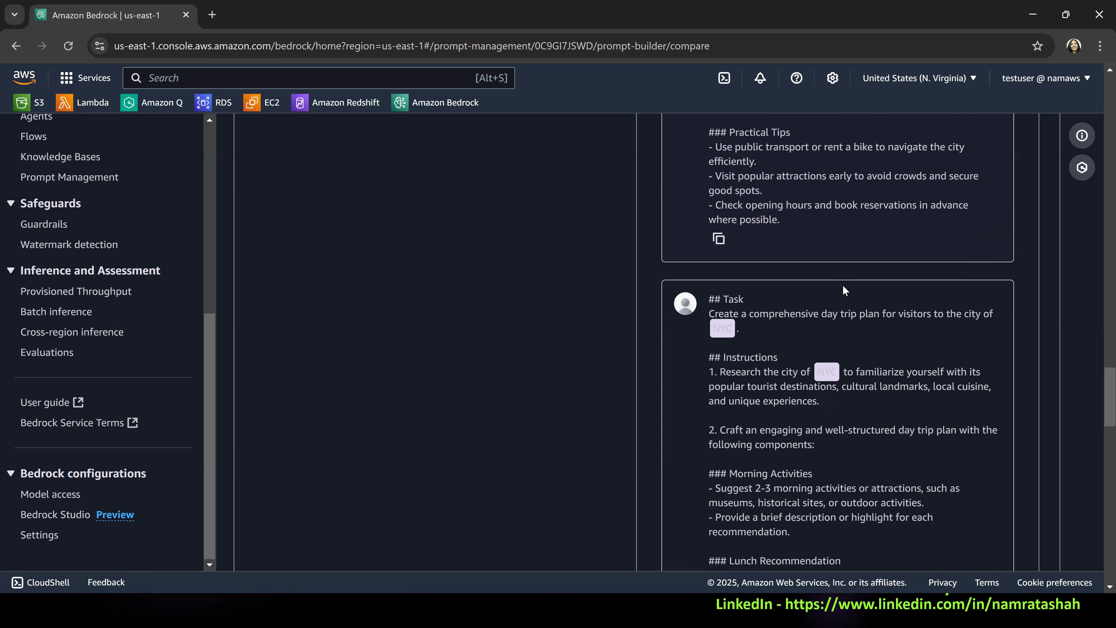
pyautogui.scroll(3, 810, 256)
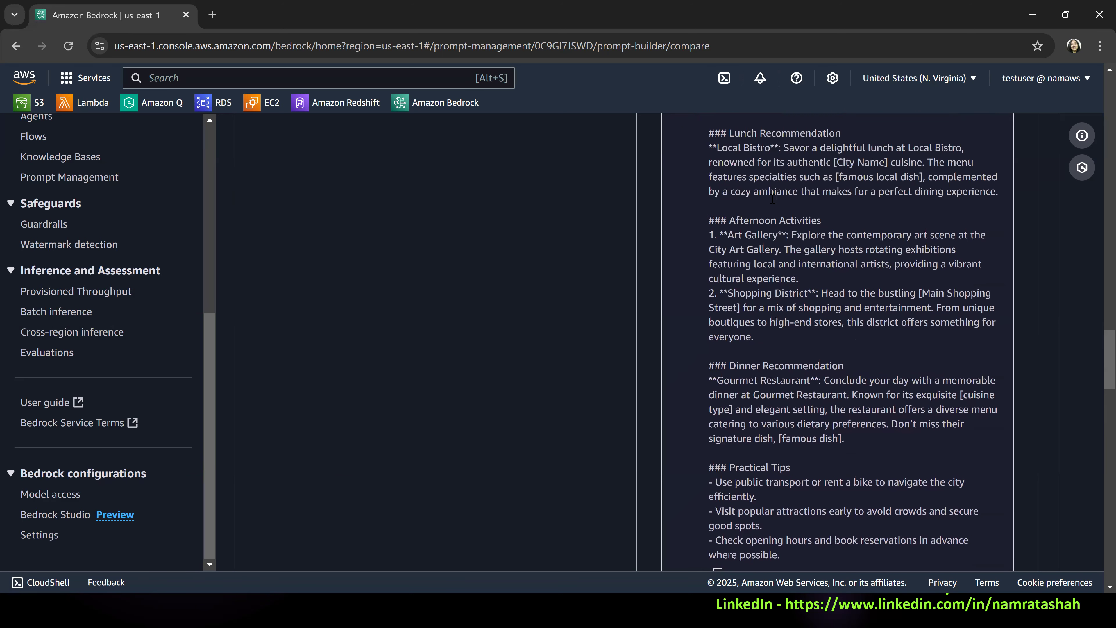
# Replace "various" with "vegan" before "dietary preferences" in the Dinner Recommendation section of the Variant_1 prompt.
pyautogui.scroll(7, 772, 199)
pyautogui.scroll(5, 1098, 295)
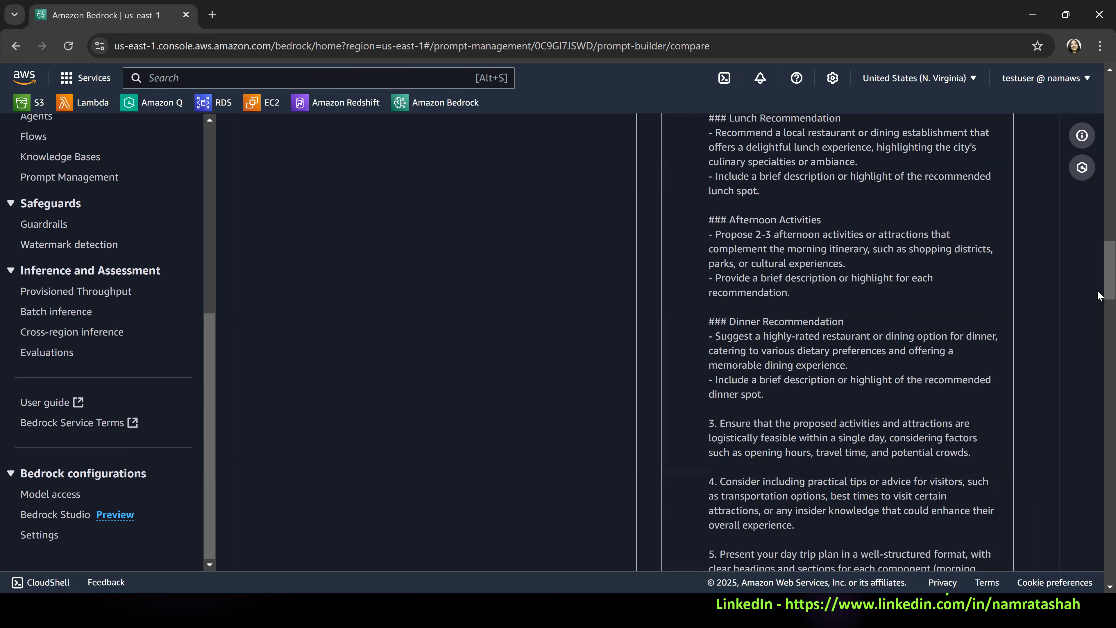
pyautogui.scroll(8, 1097, 253)
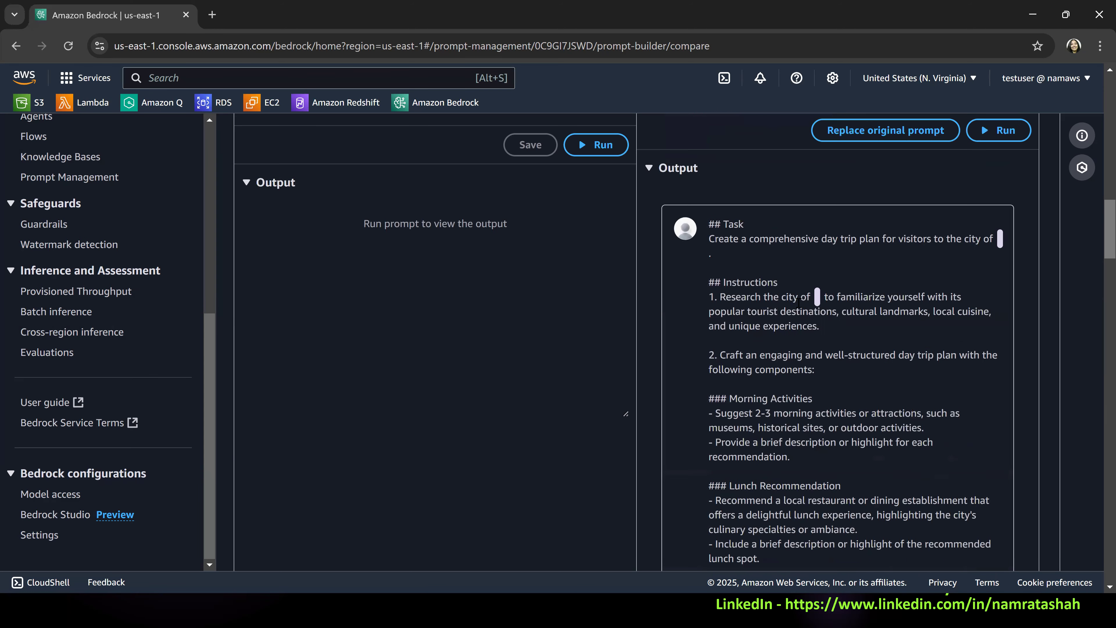
pyautogui.scroll(6, 1097, 199)
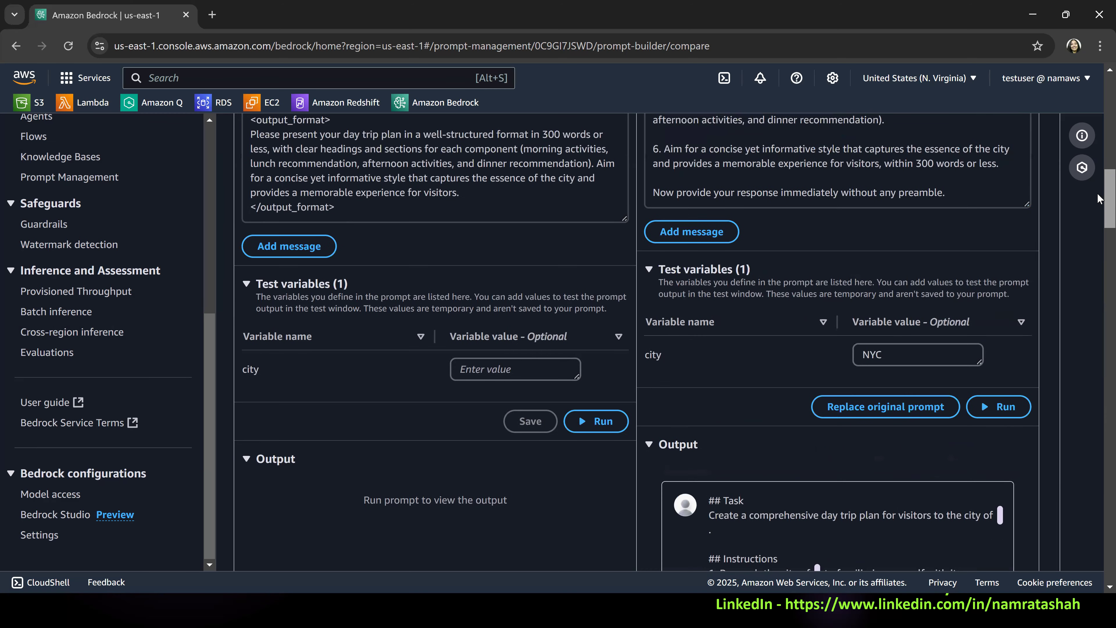
pyautogui.scroll(3, 1098, 184)
pyautogui.scroll(3, 1097, 176)
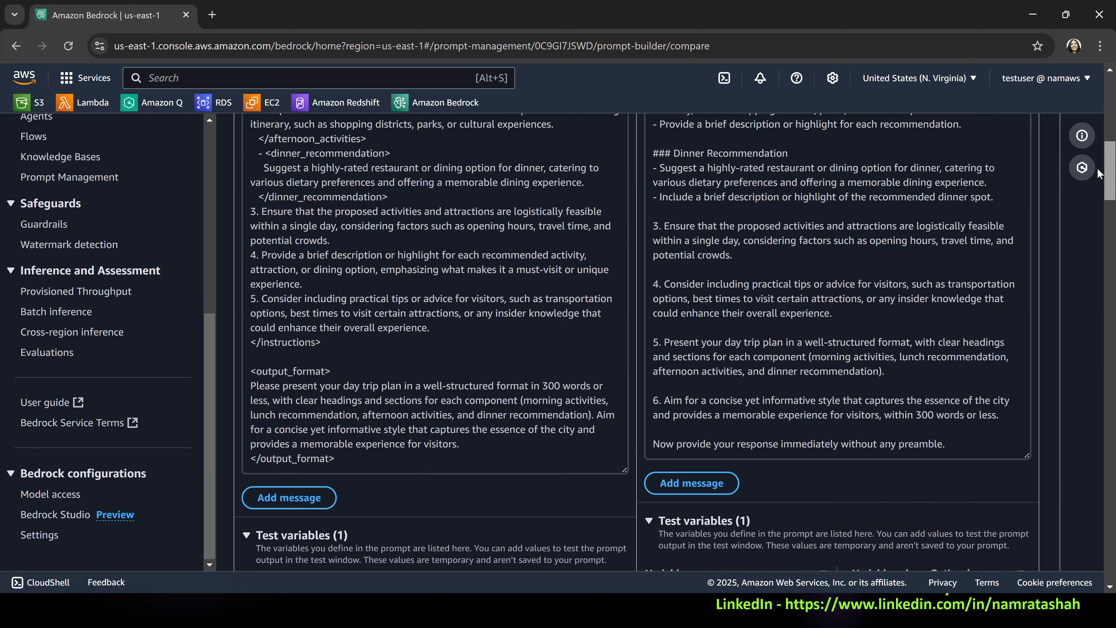
pyautogui.scroll(1, 941, 182)
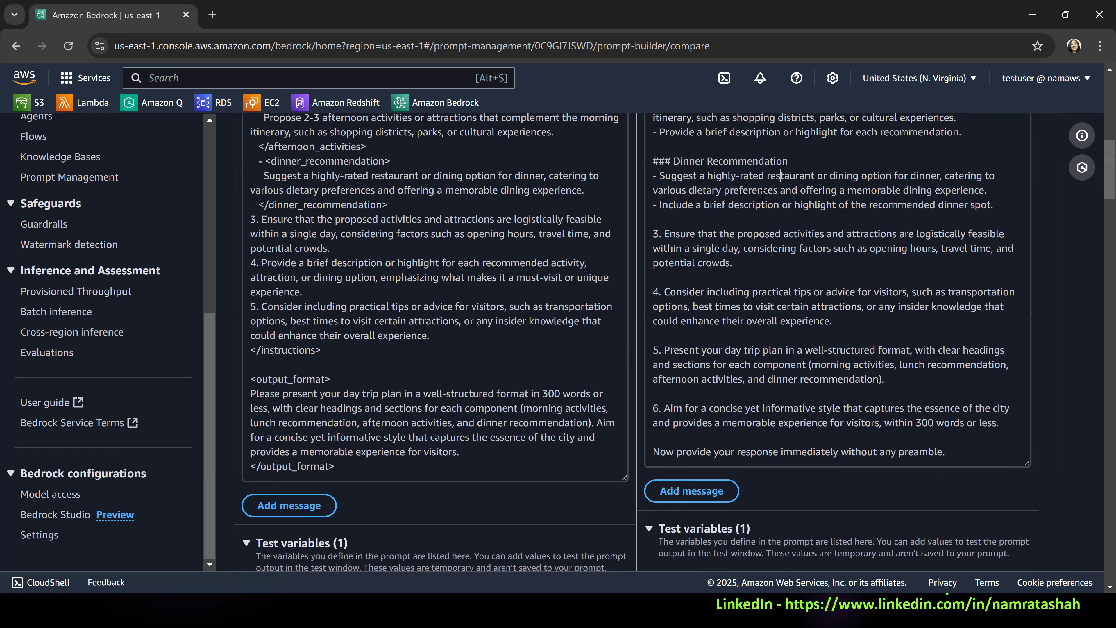
pyautogui.doubleClick(661, 189)
pyautogui.write('vegan')
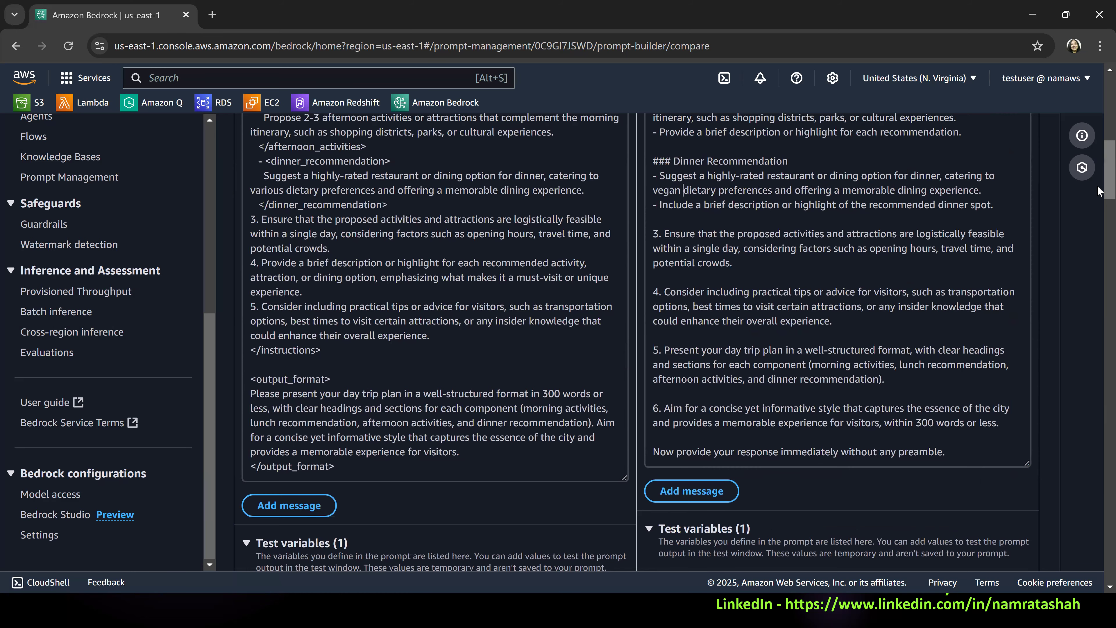
pyautogui.scroll(5, 1098, 190)
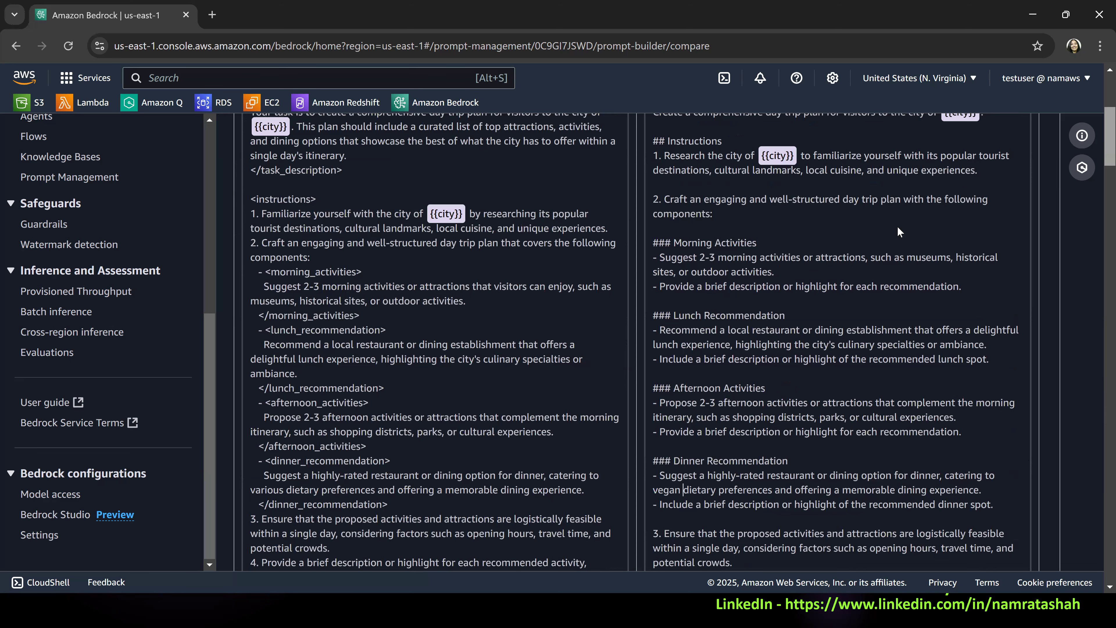
# Run Variant_1 with the edited dinner wording and review the lunch and dinner recommendations in the new NYC plan.
pyautogui.scroll(5, 1001, 207)
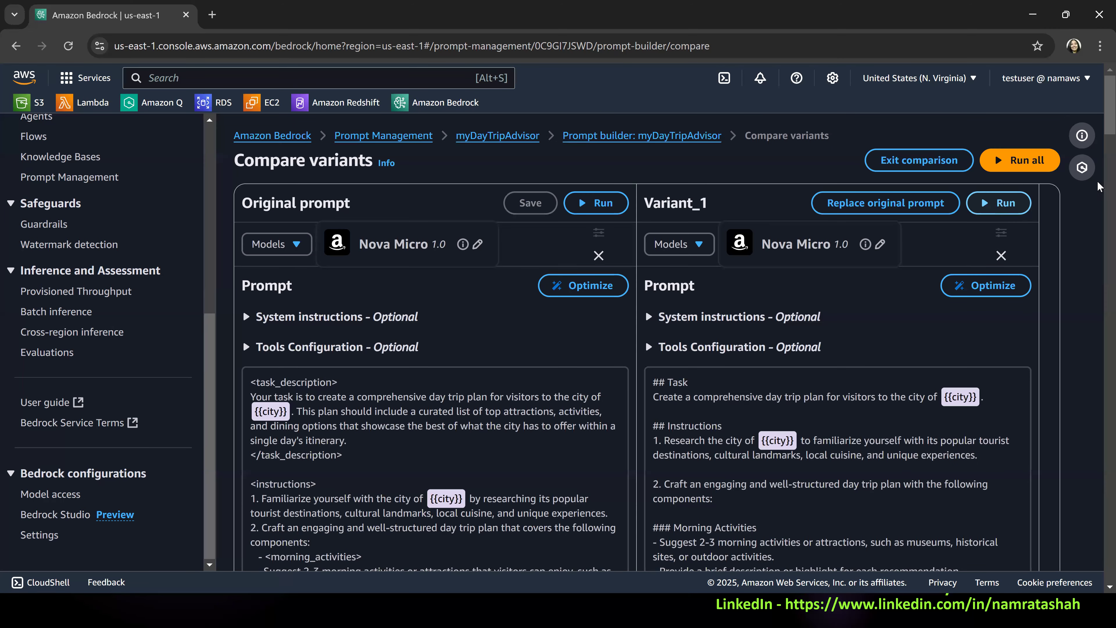
pyautogui.scroll(-15, 1099, 185)
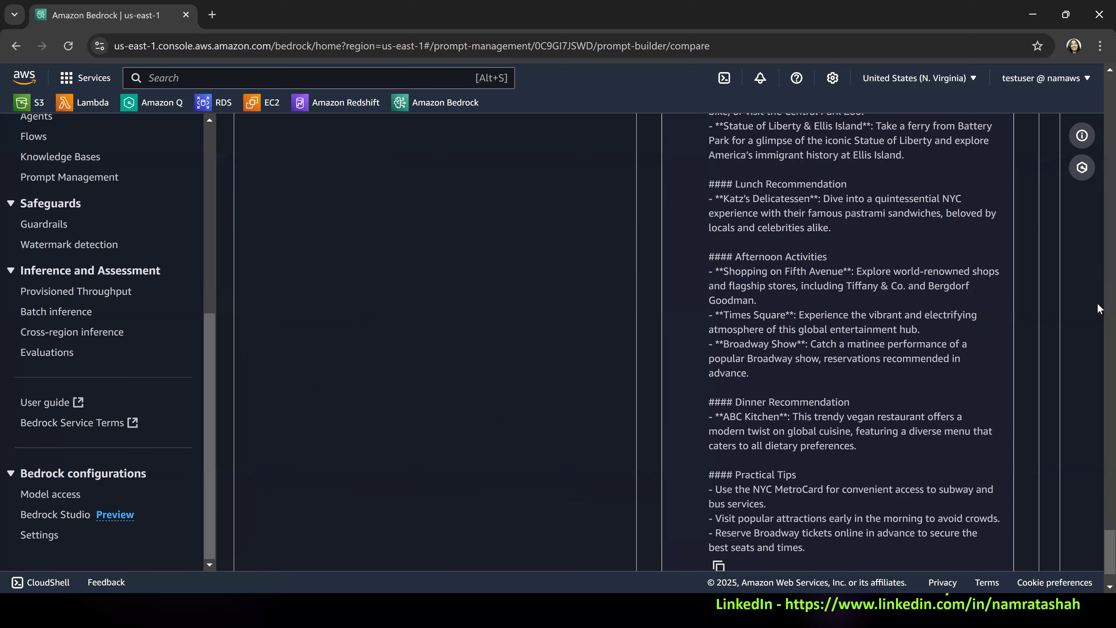
pyautogui.scroll(3, 942, 409)
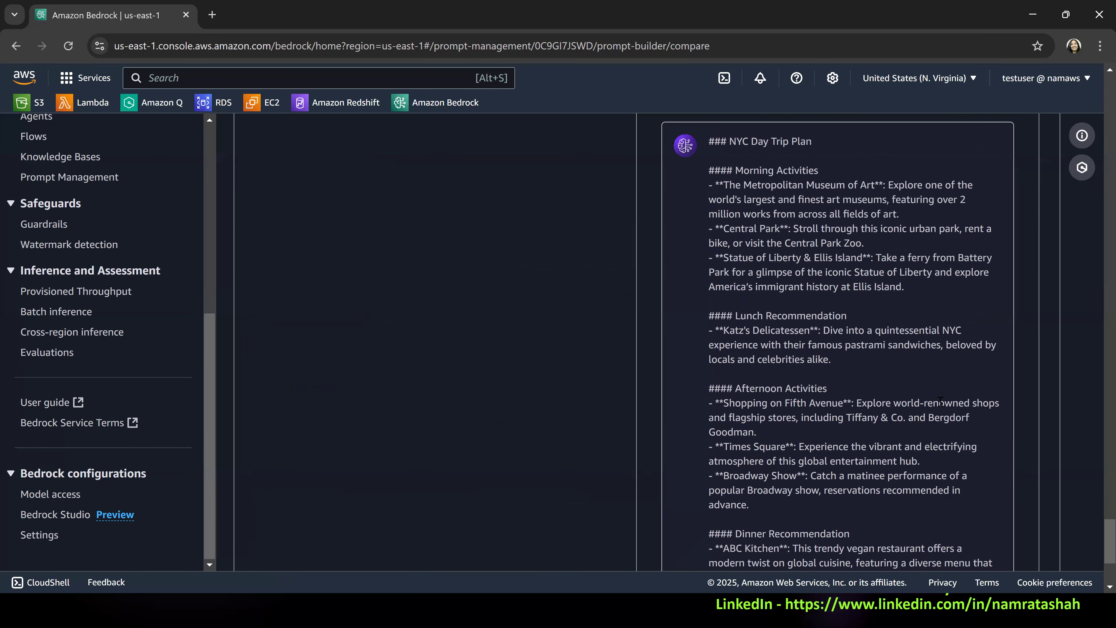
pyautogui.scroll(2, 939, 401)
pyautogui.scroll(-2, 933, 404)
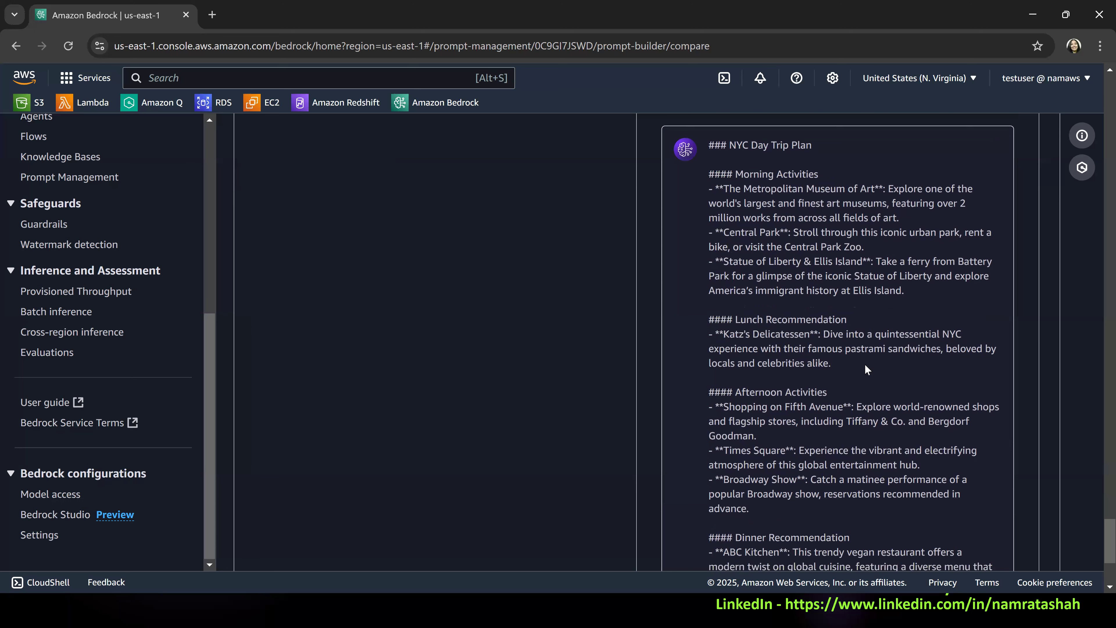
pyautogui.scroll(-5, 866, 364)
pyautogui.scroll(3, 874, 360)
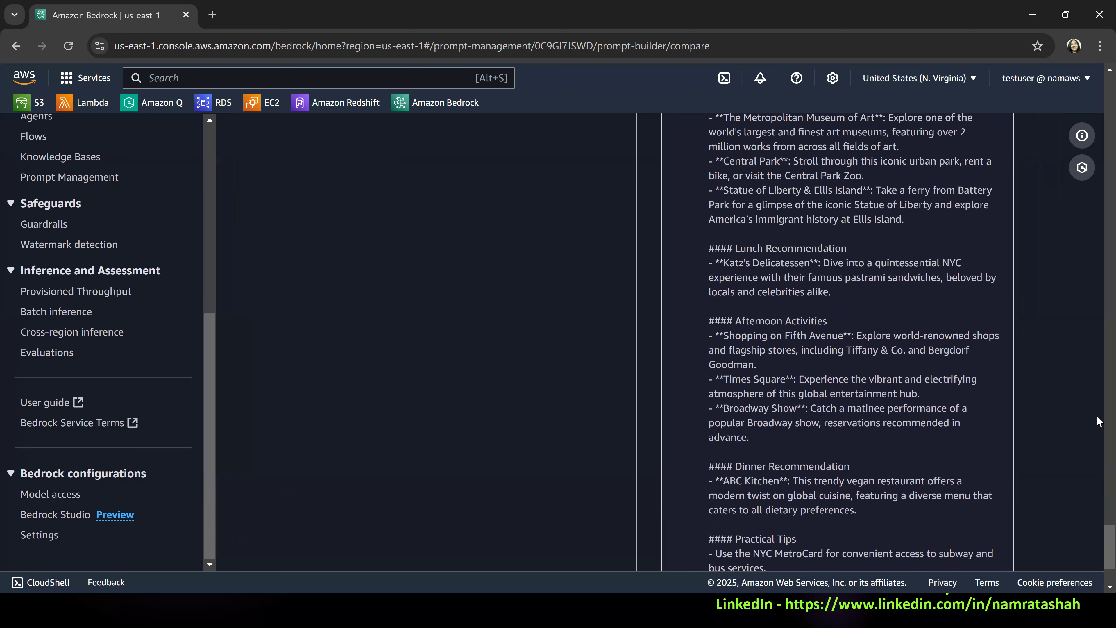
# Replace the original prompt with Variant_1 and dismiss the save notification.
pyautogui.moveTo(1099, 483); pyautogui.dragTo(1098, 82)
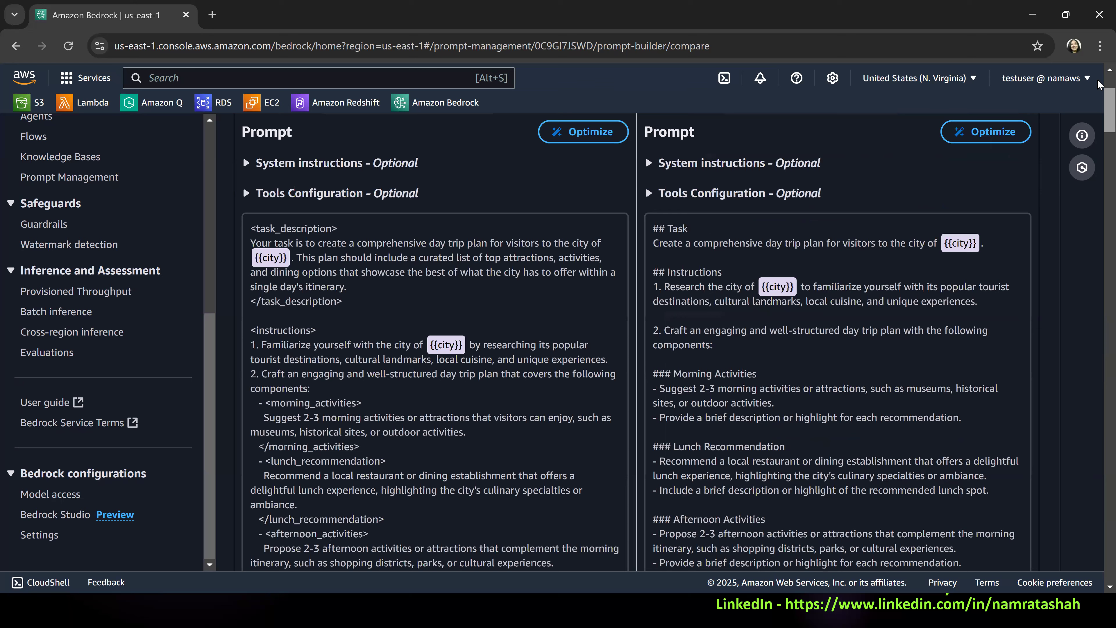
pyautogui.scroll(3, 939, 131)
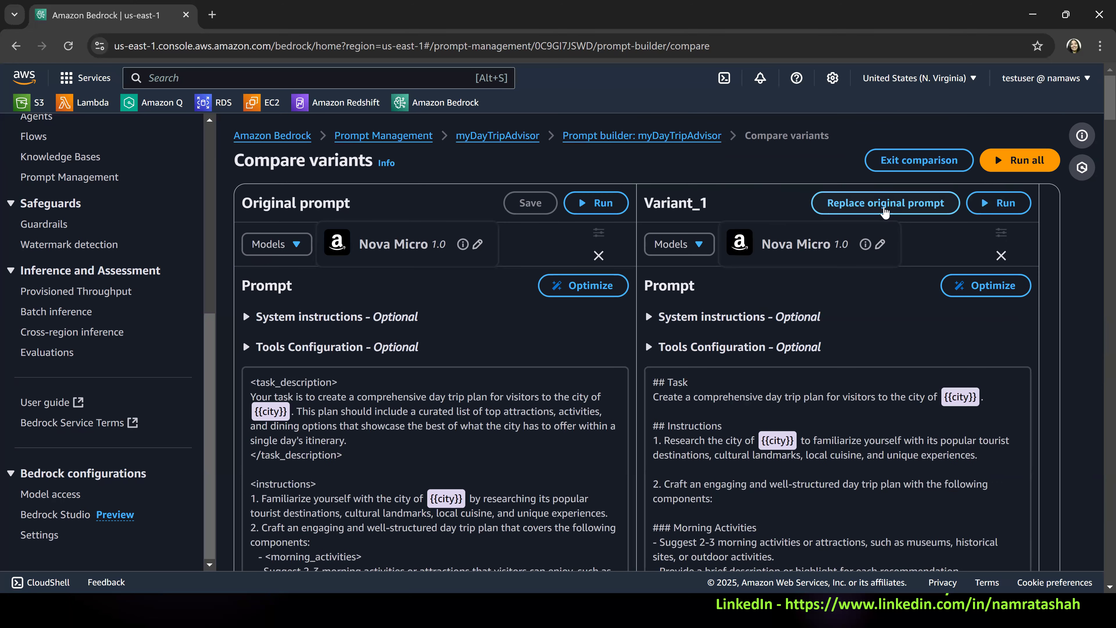
pyautogui.click(886, 203)
pyautogui.click(696, 138)
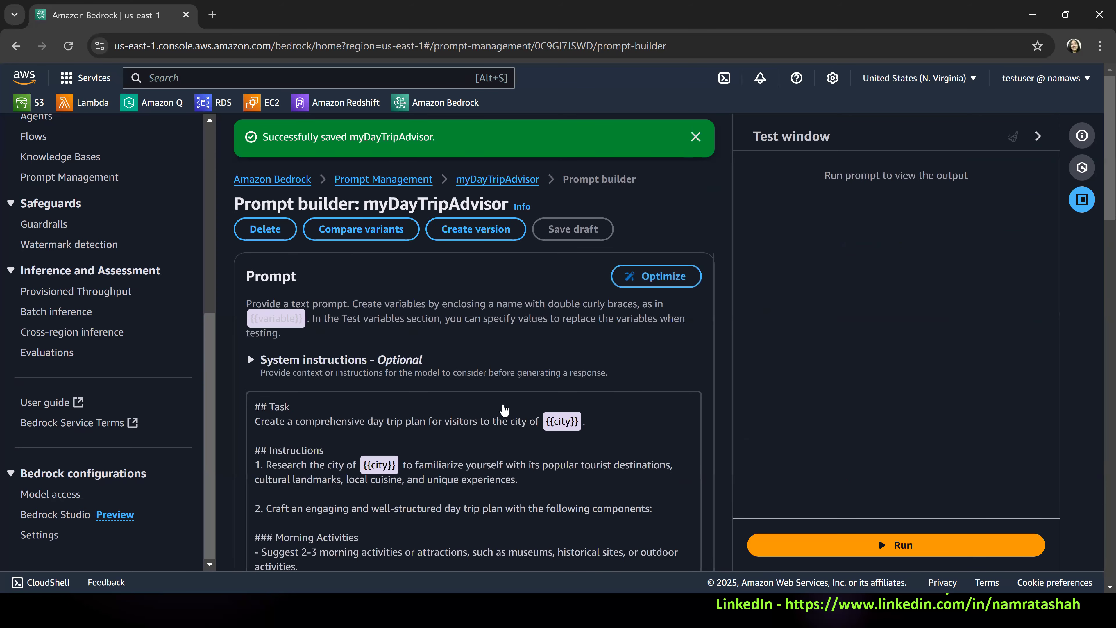
# Insert "for vegans" after "delightful lunch experience" in the Lunch Recommendation section of the myDayTripAdvisor prompt and save the draft.
pyautogui.scroll(-3, 428, 479)
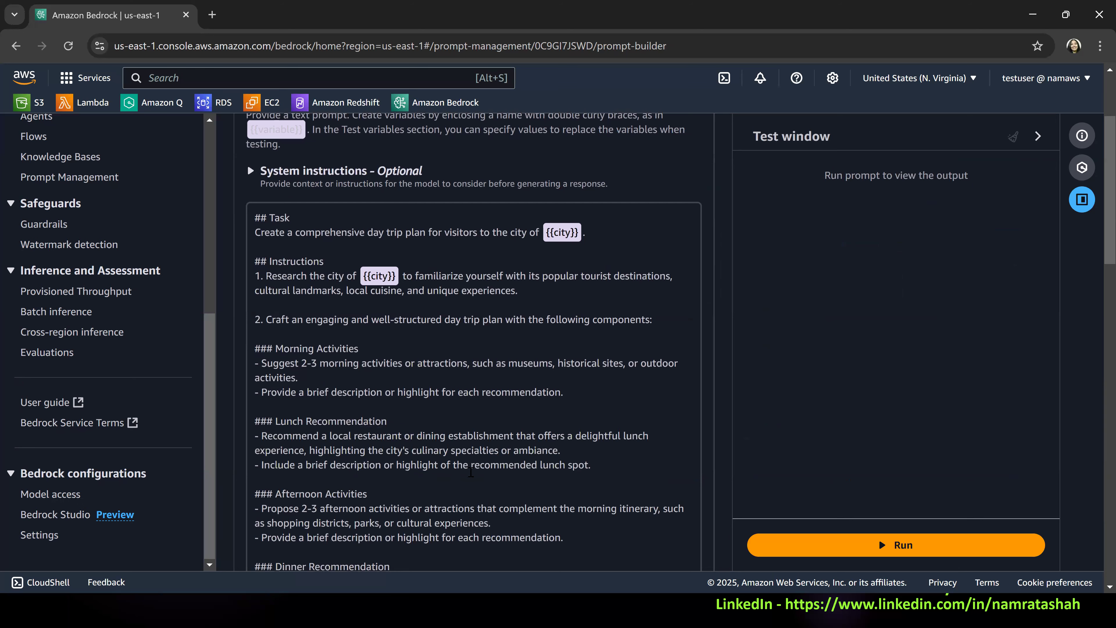
pyautogui.scroll(-2, 471, 472)
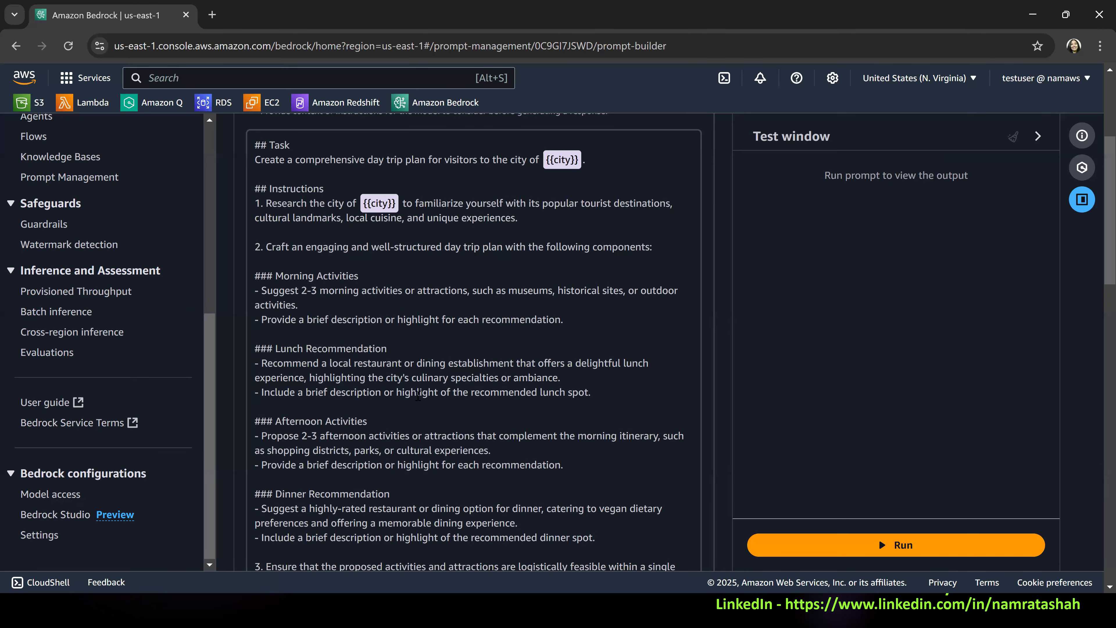
pyautogui.scroll(-2, 416, 403)
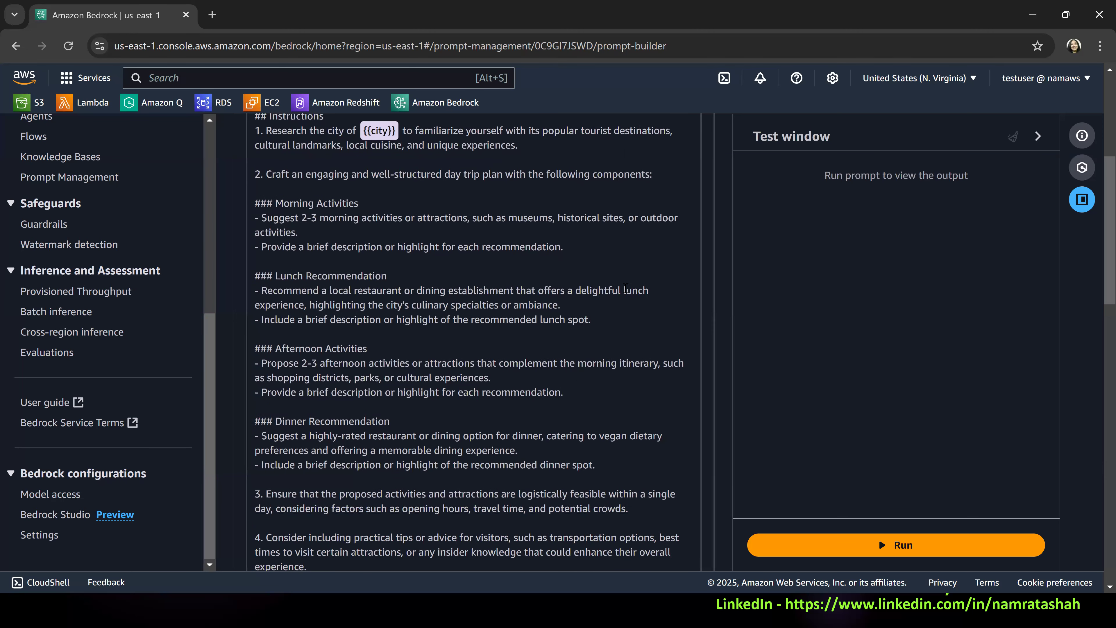
pyautogui.click(305, 305)
pyautogui.write('for vega')
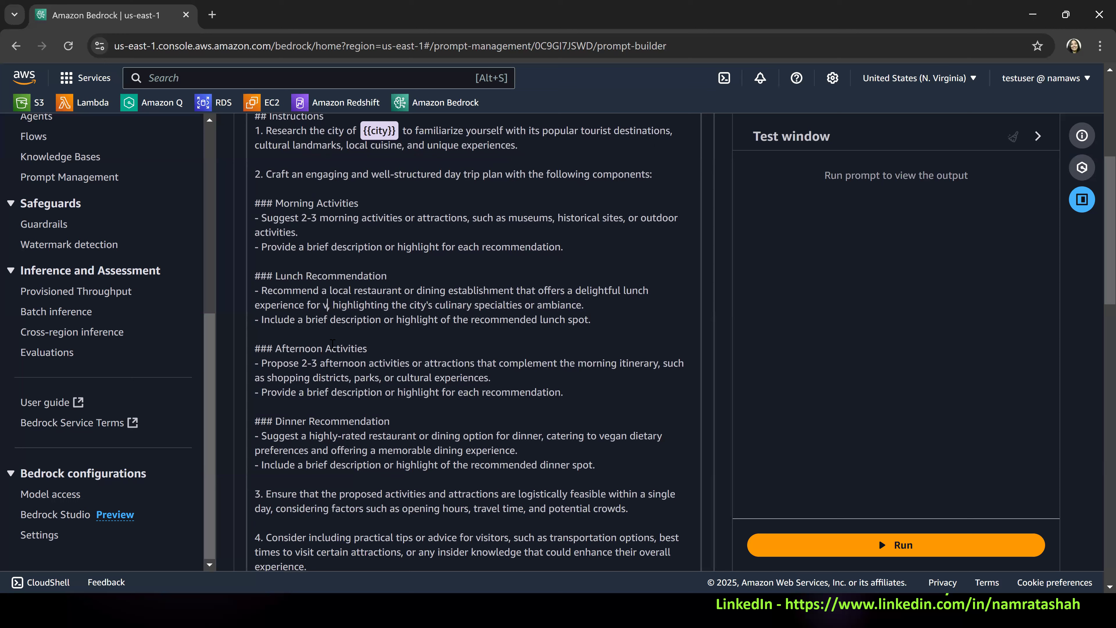
pyautogui.write('ns')
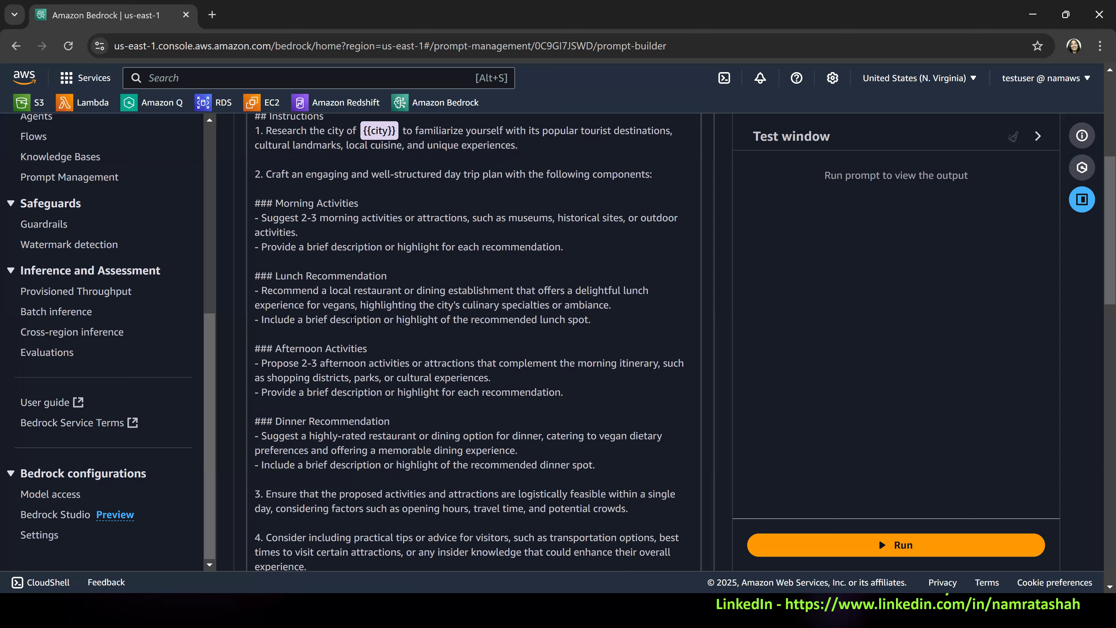
pyautogui.scroll(5, 525, 309)
pyautogui.click(573, 186)
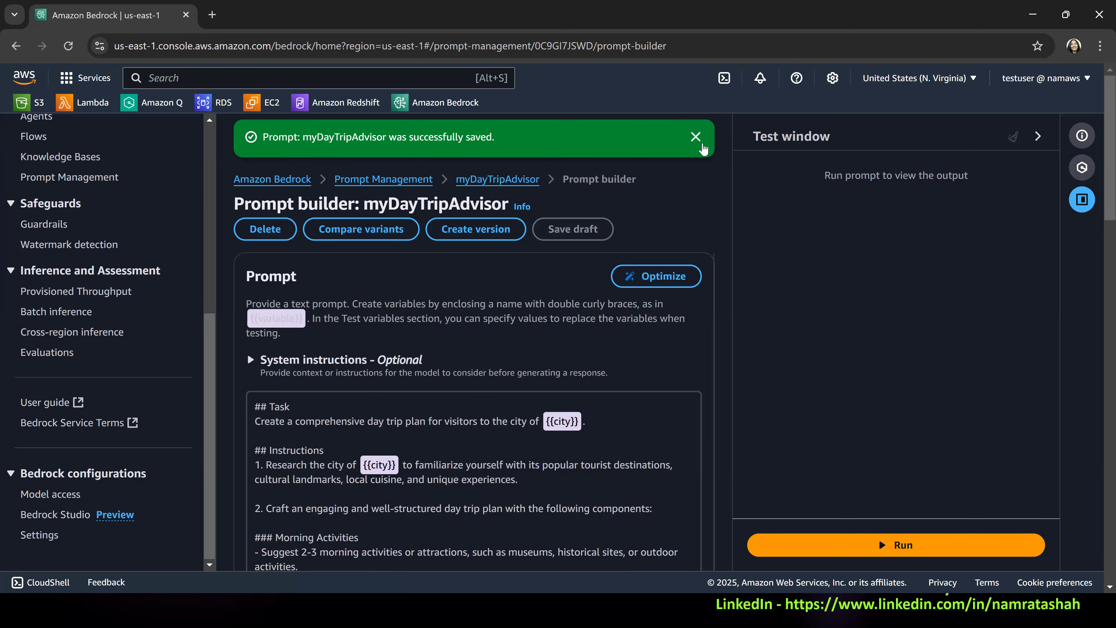
pyautogui.click(695, 131)
# Set the city test variable to NYC and run the updated myDayTripAdvisor prompt.
pyautogui.scroll(-5, 539, 338)
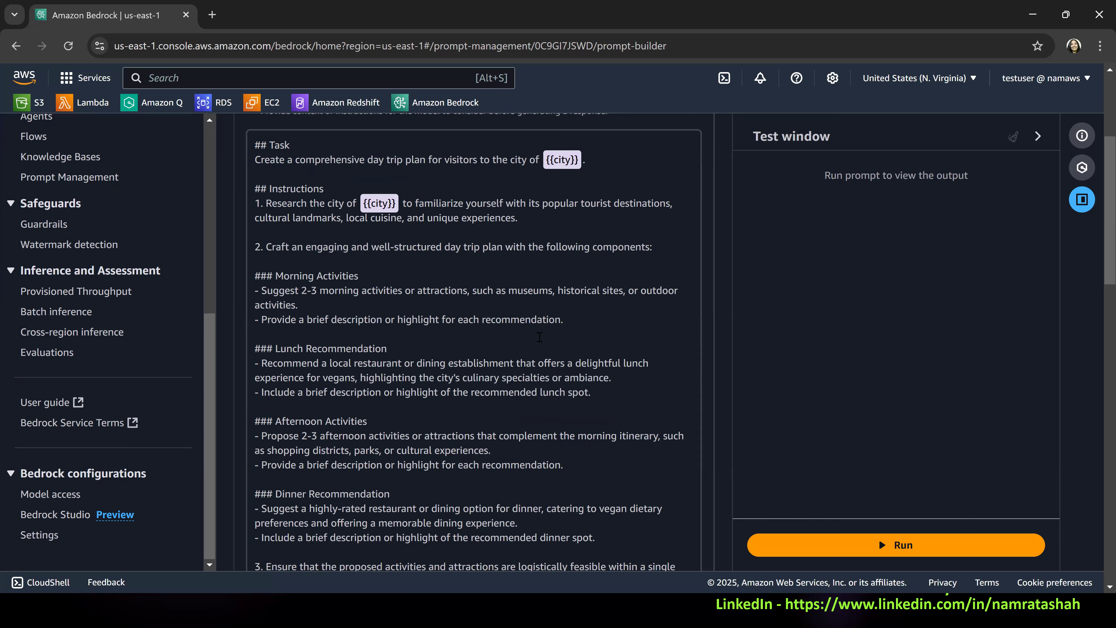
pyautogui.scroll(-4, 358, 408)
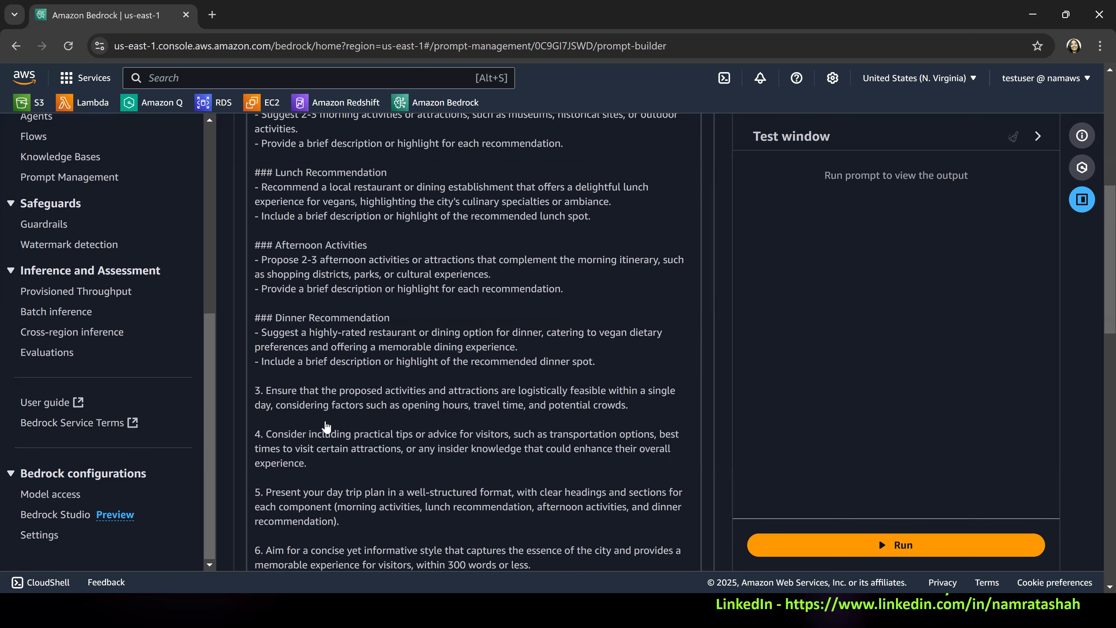
pyautogui.scroll(-6, 399, 439)
pyautogui.scroll(-6, 532, 485)
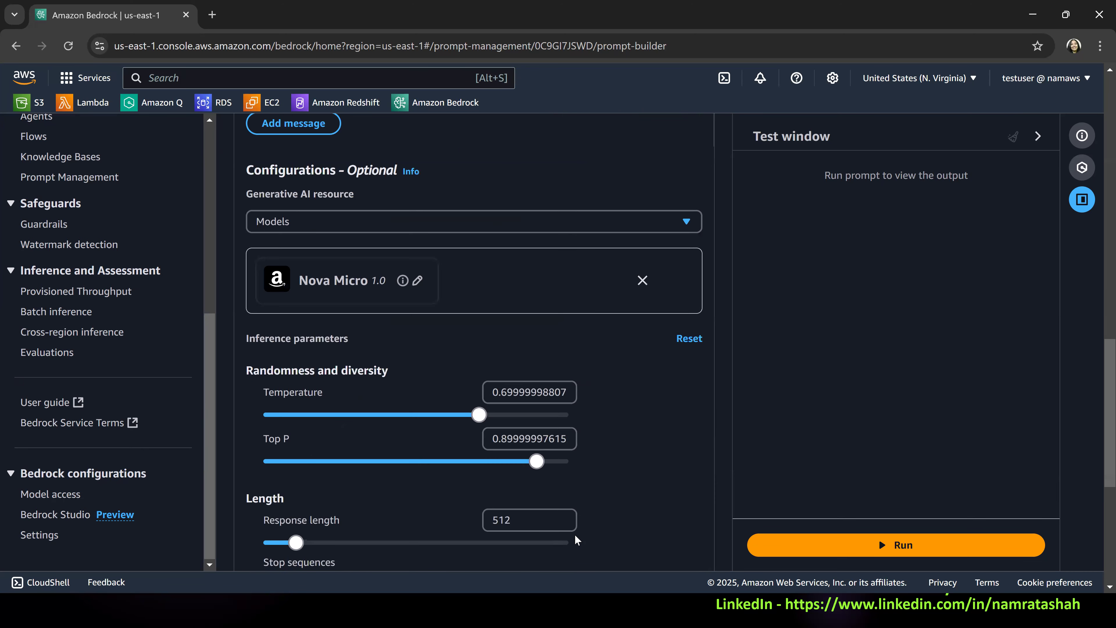
pyautogui.scroll(-8, 552, 517)
pyautogui.click(536, 520)
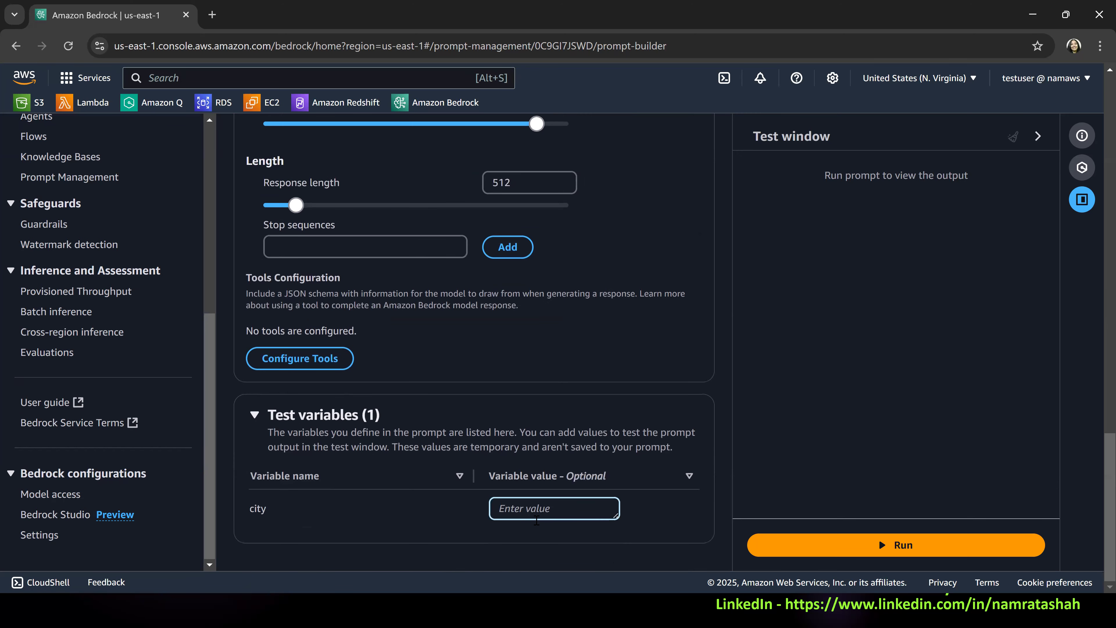
pyautogui.write('NYC')
pyautogui.click(819, 549)
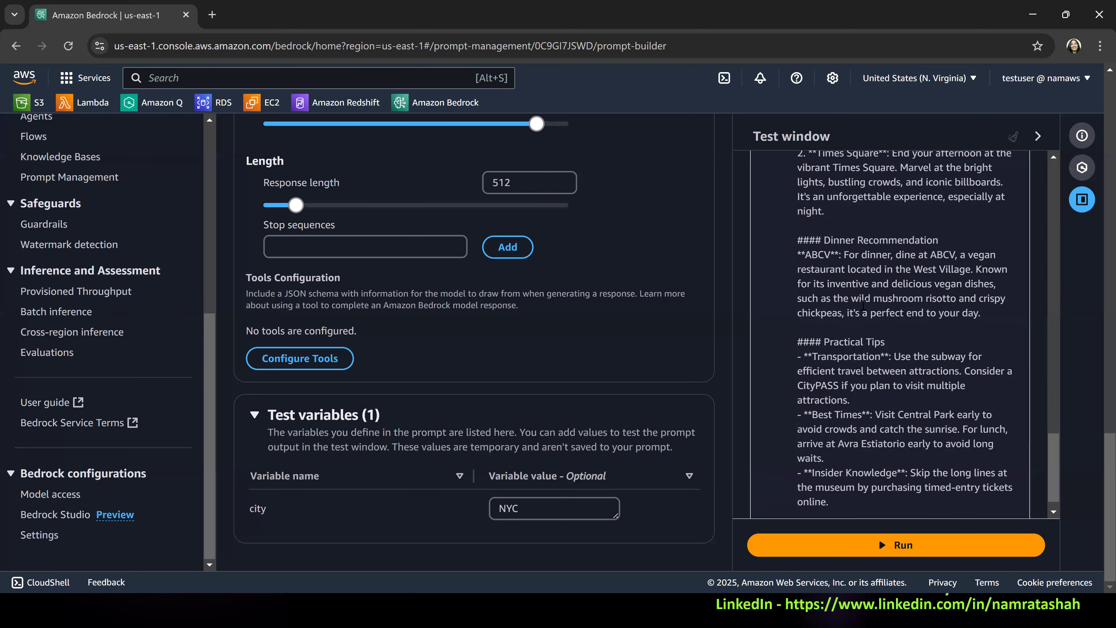
# Examine the dinner, practical tips and lunch sections of the NYC test output, highlighting the passages about the recommended restaurants.
pyautogui.scroll(-1, 918, 342)
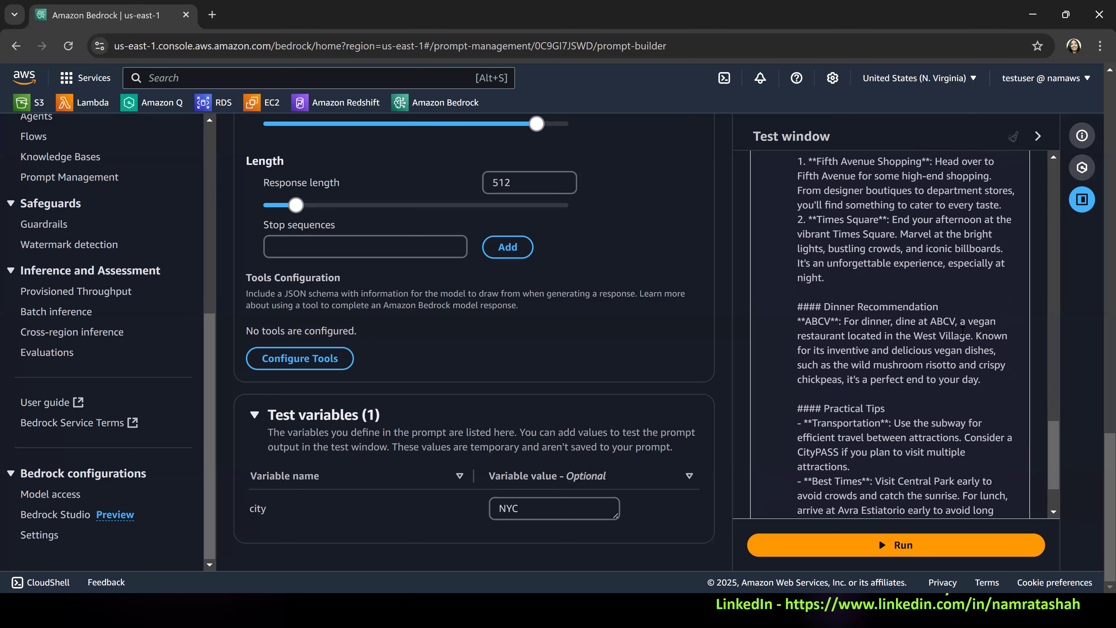
pyautogui.moveTo(932, 324); pyautogui.dragTo(965, 336)
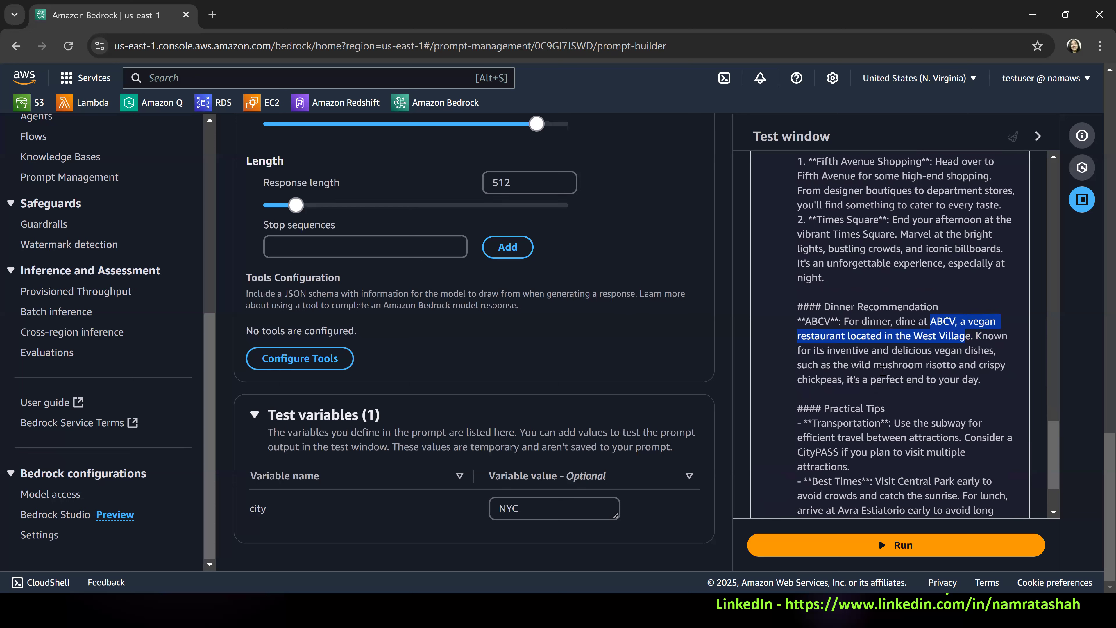
pyautogui.scroll(-2, 876, 356)
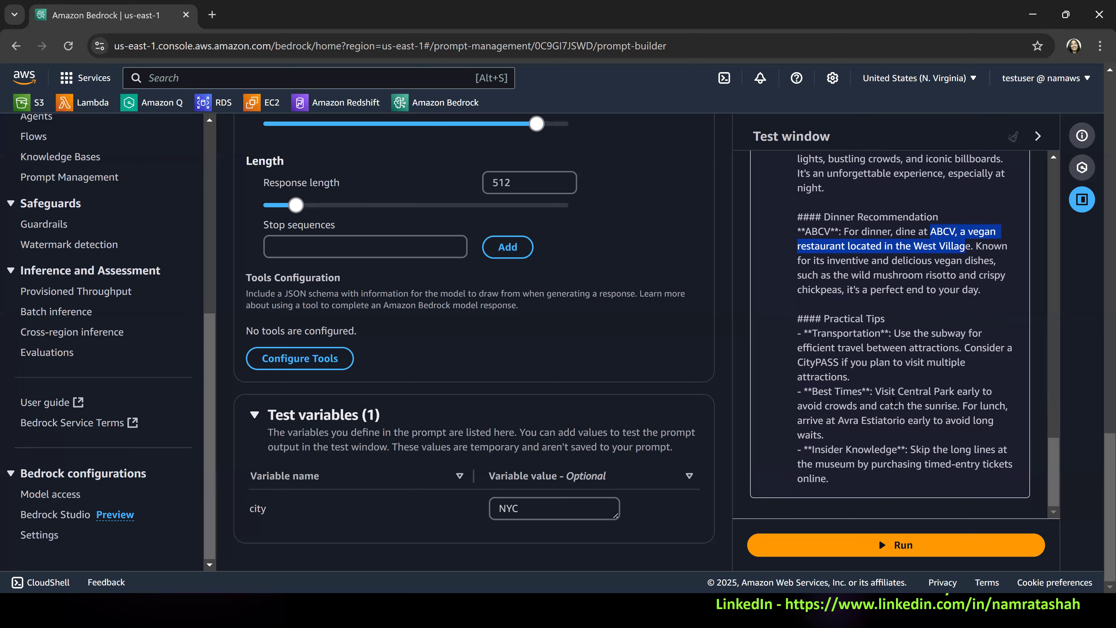
pyautogui.scroll(10, 920, 290)
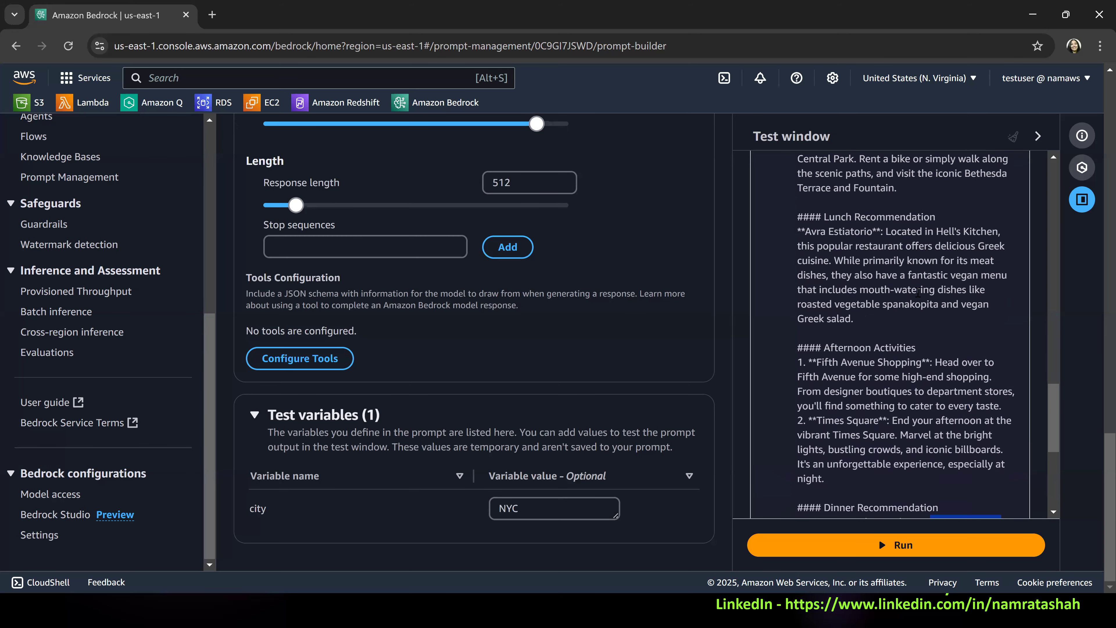
pyautogui.doubleClick(938, 397)
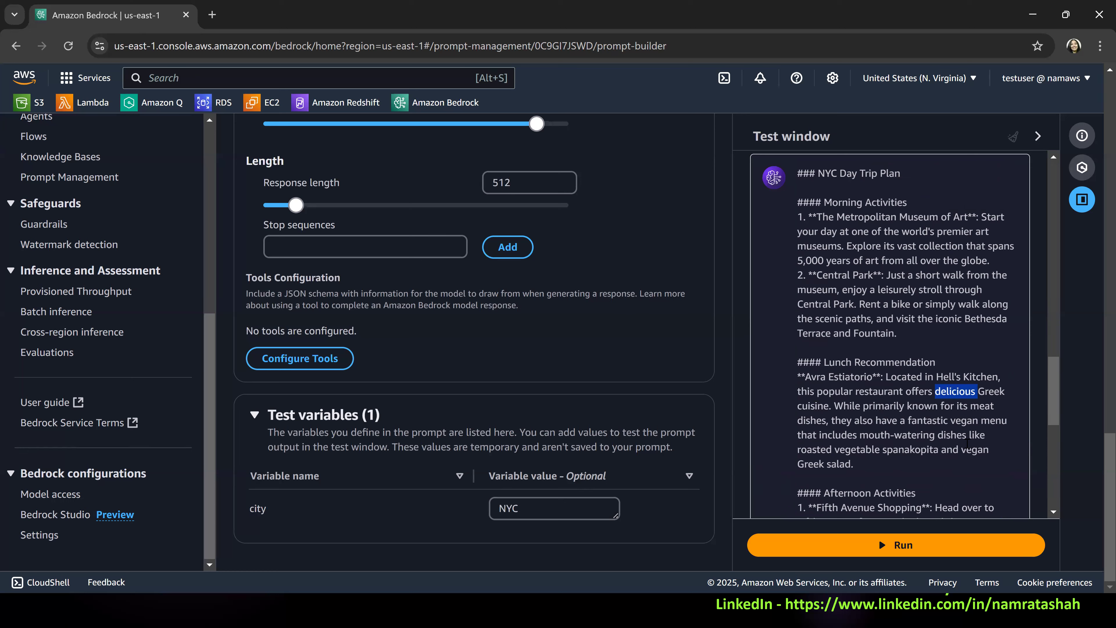
pyautogui.moveTo(962, 453); pyautogui.dragTo(985, 467)
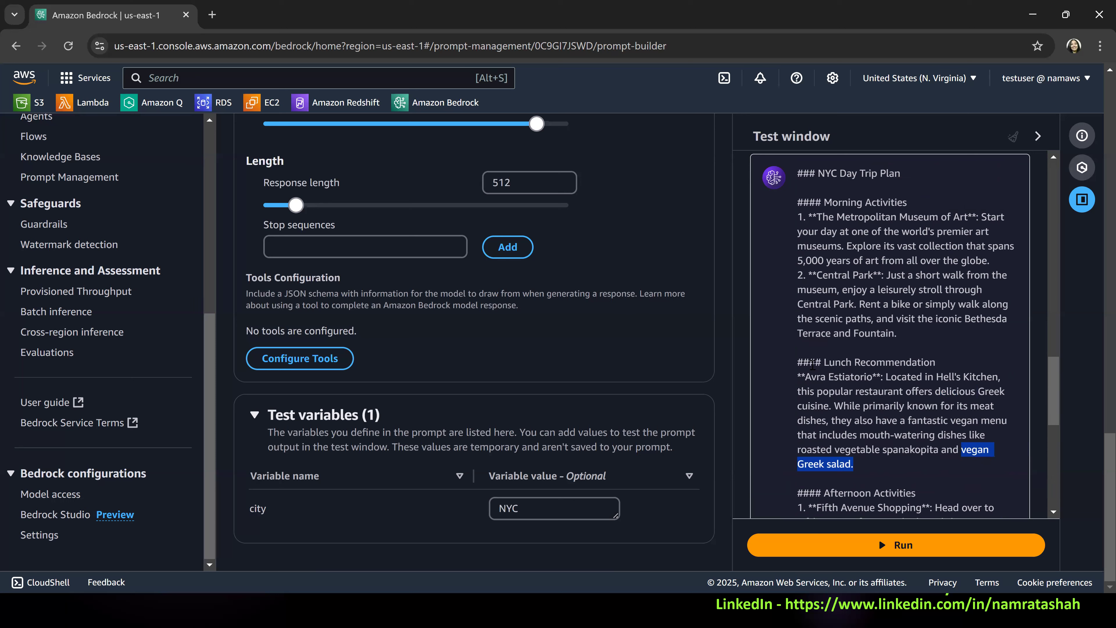
pyautogui.moveTo(797, 376); pyautogui.dragTo(881, 435)
pyautogui.moveTo(884, 481); pyautogui.dragTo(884, 482)
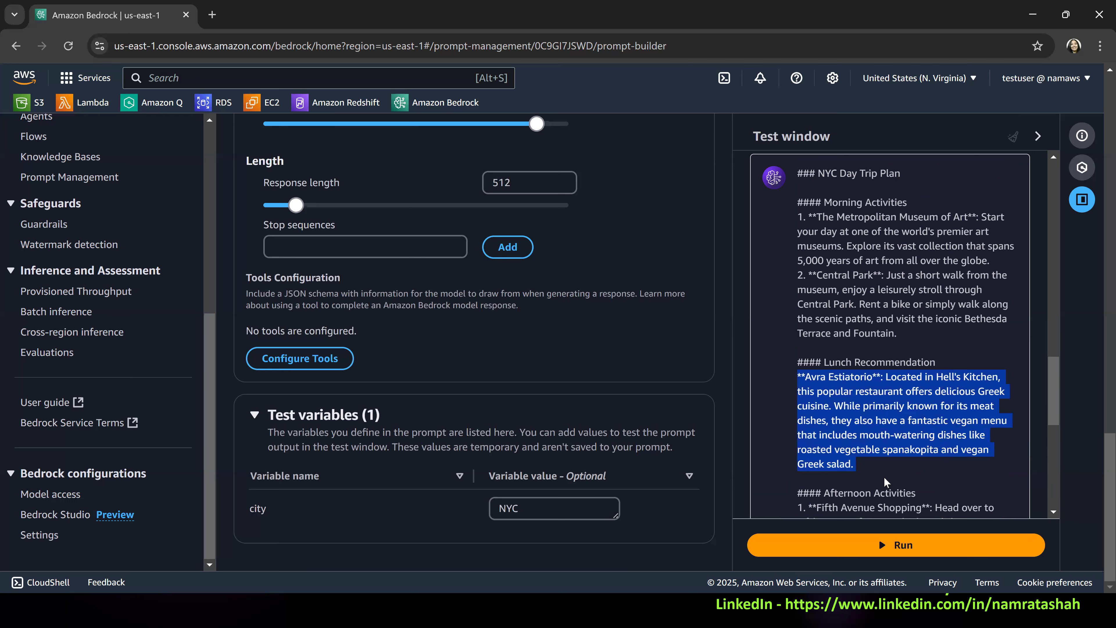
# Return to the Prompt Management overview and highlight the guidance on including a prompt in a flow and invoking it from an application.
pyautogui.scroll(10, 633, 386)
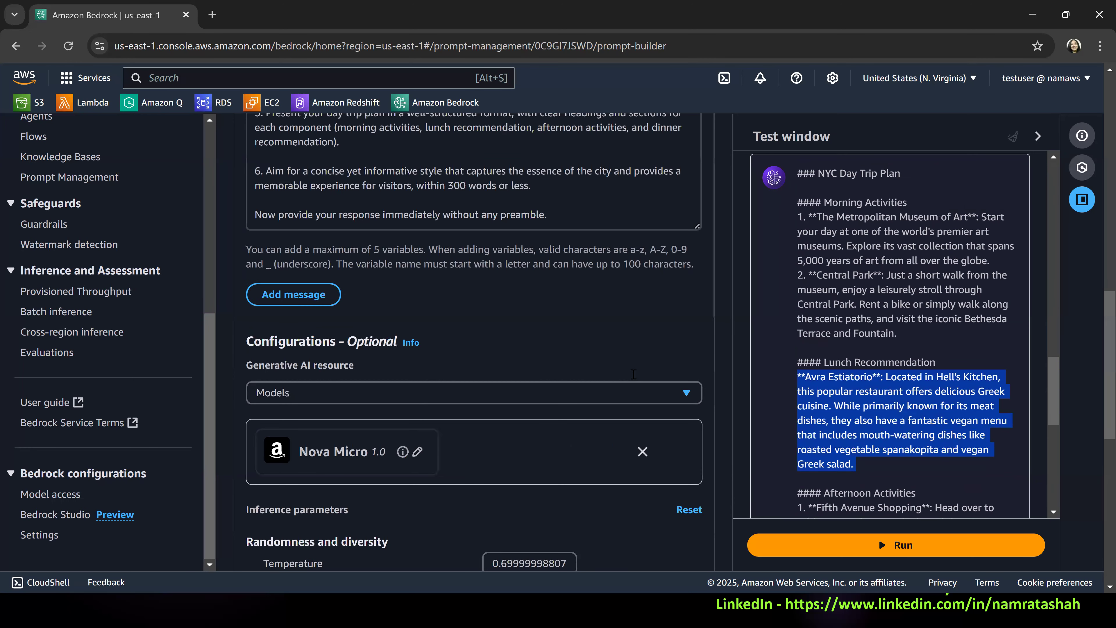
pyautogui.scroll(10, 636, 365)
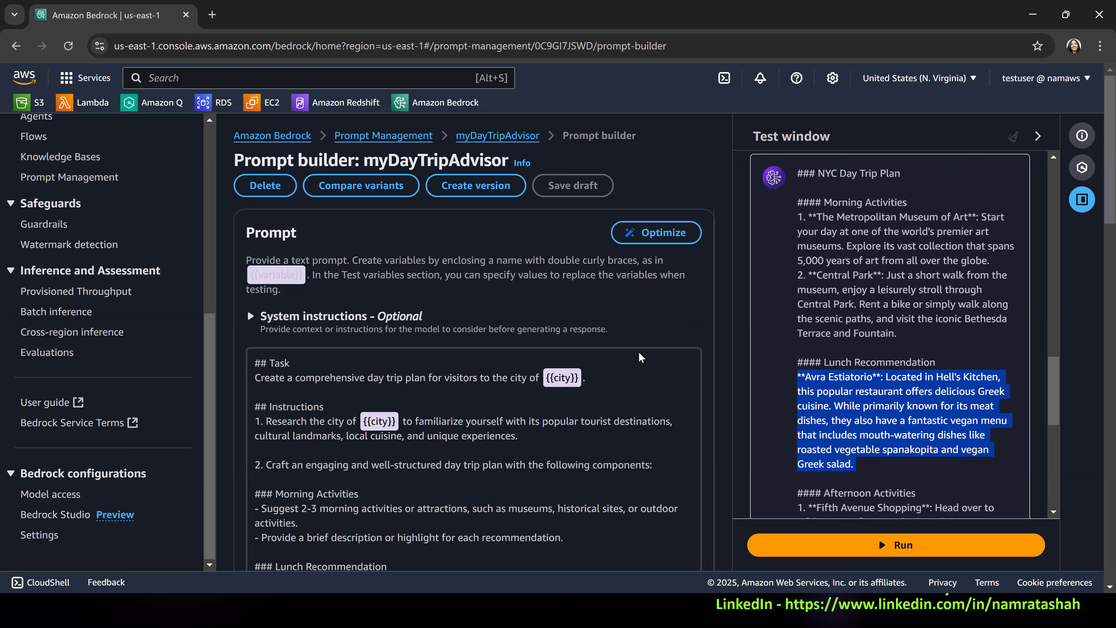
pyautogui.click(397, 139)
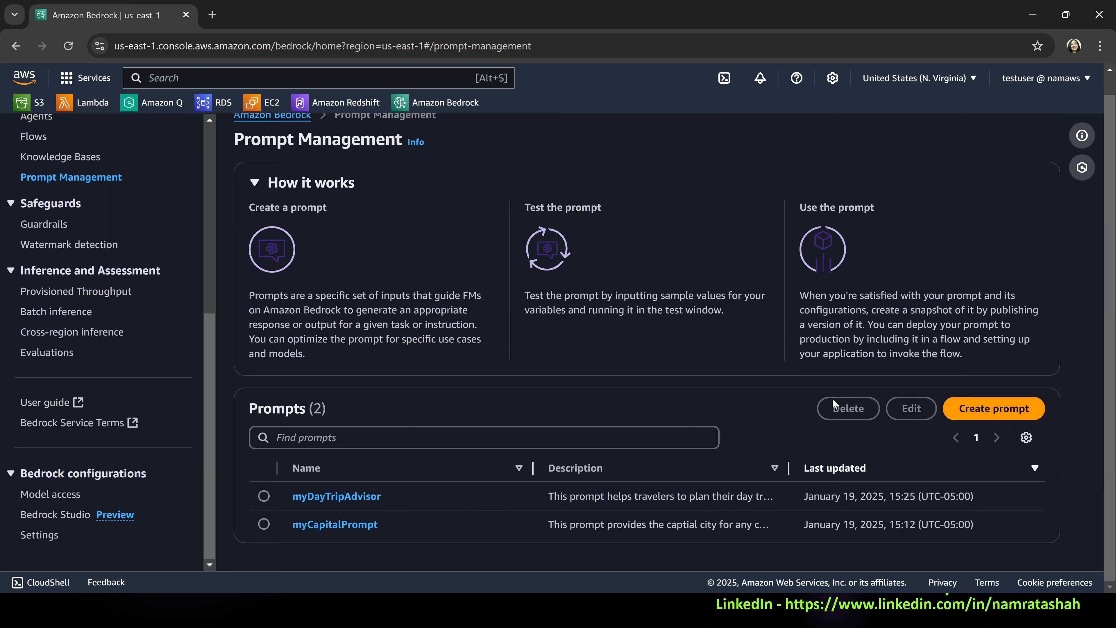
pyautogui.moveTo(867, 336); pyautogui.dragTo(976, 365)
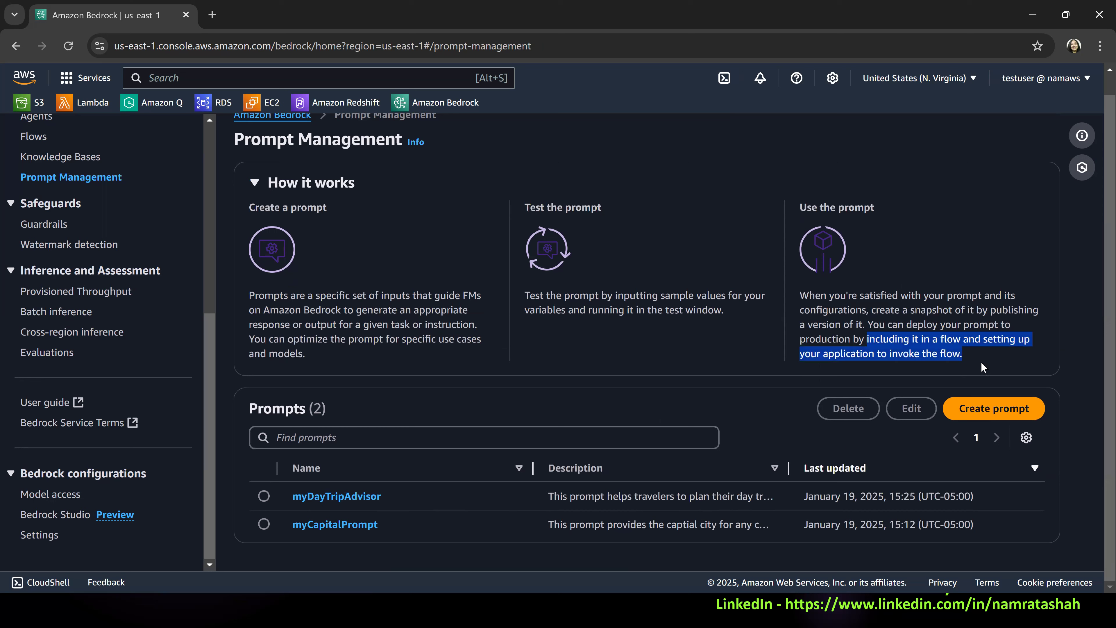